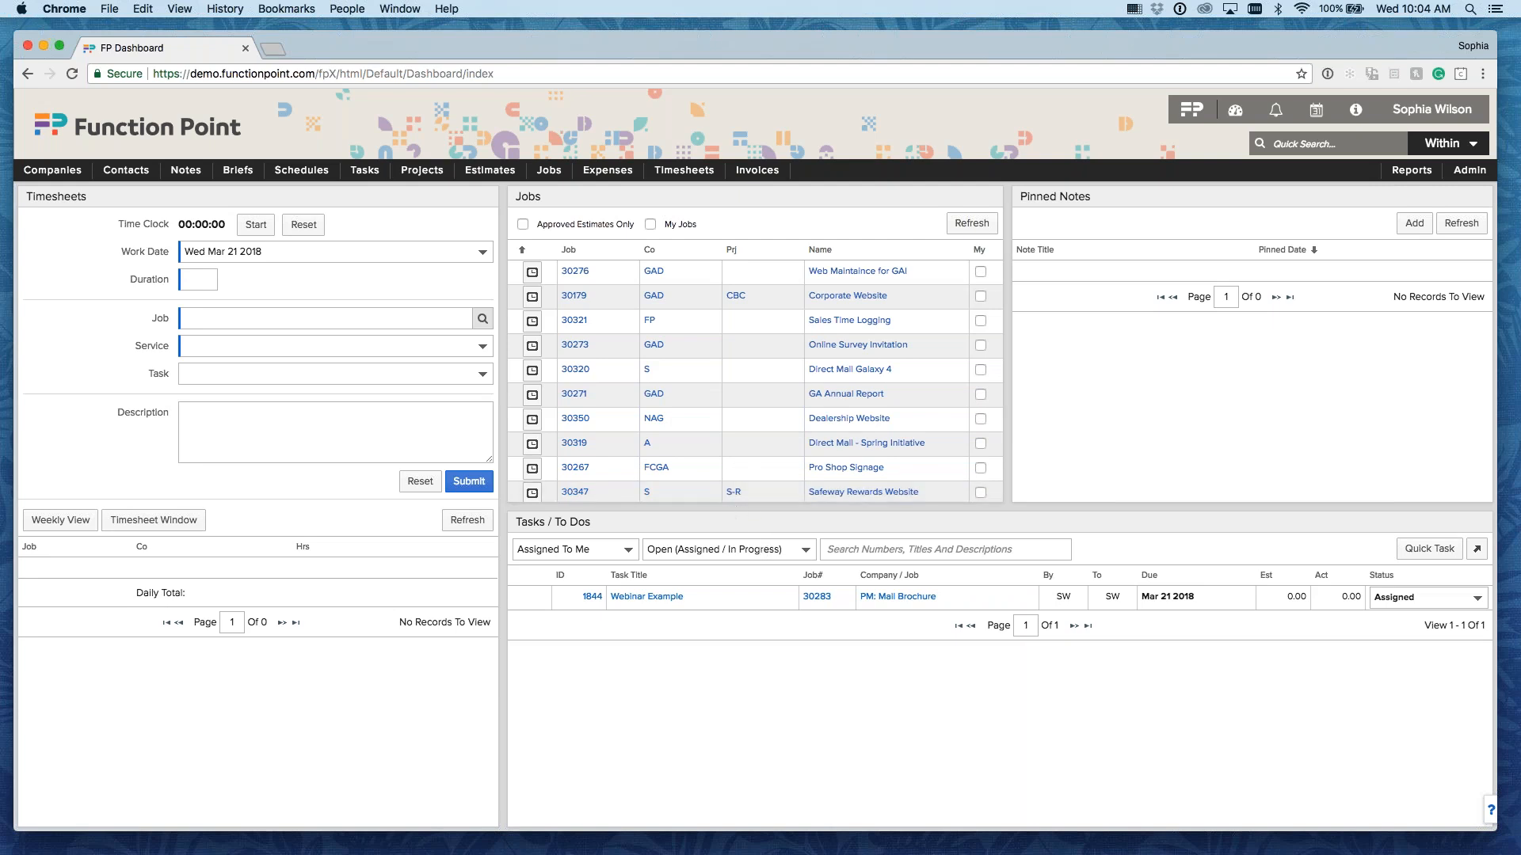
mouse_move(418, 176)
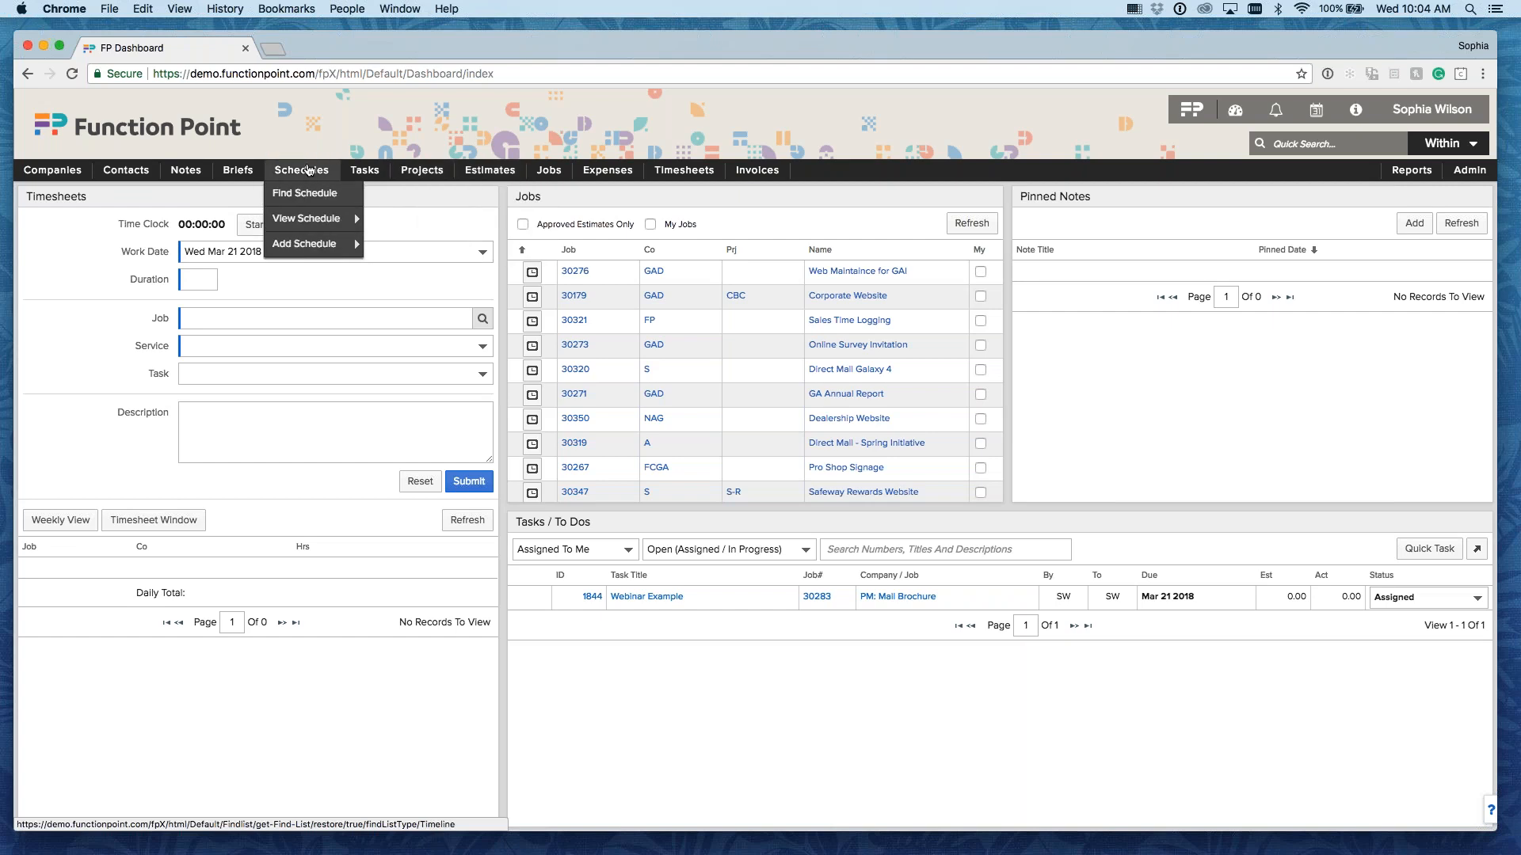
mouse_move(218, 174)
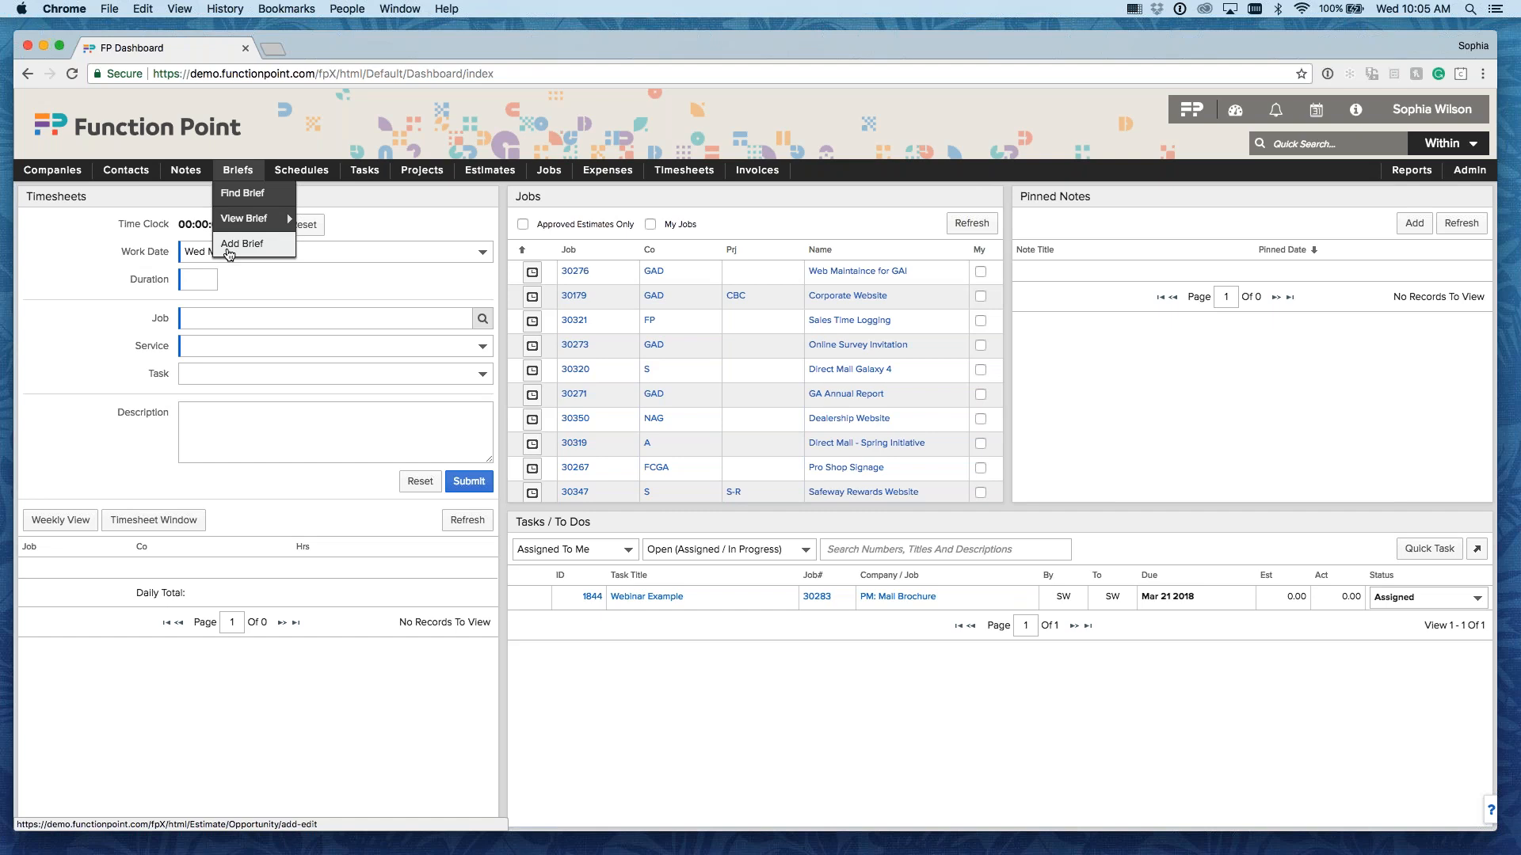
click(1279, 144)
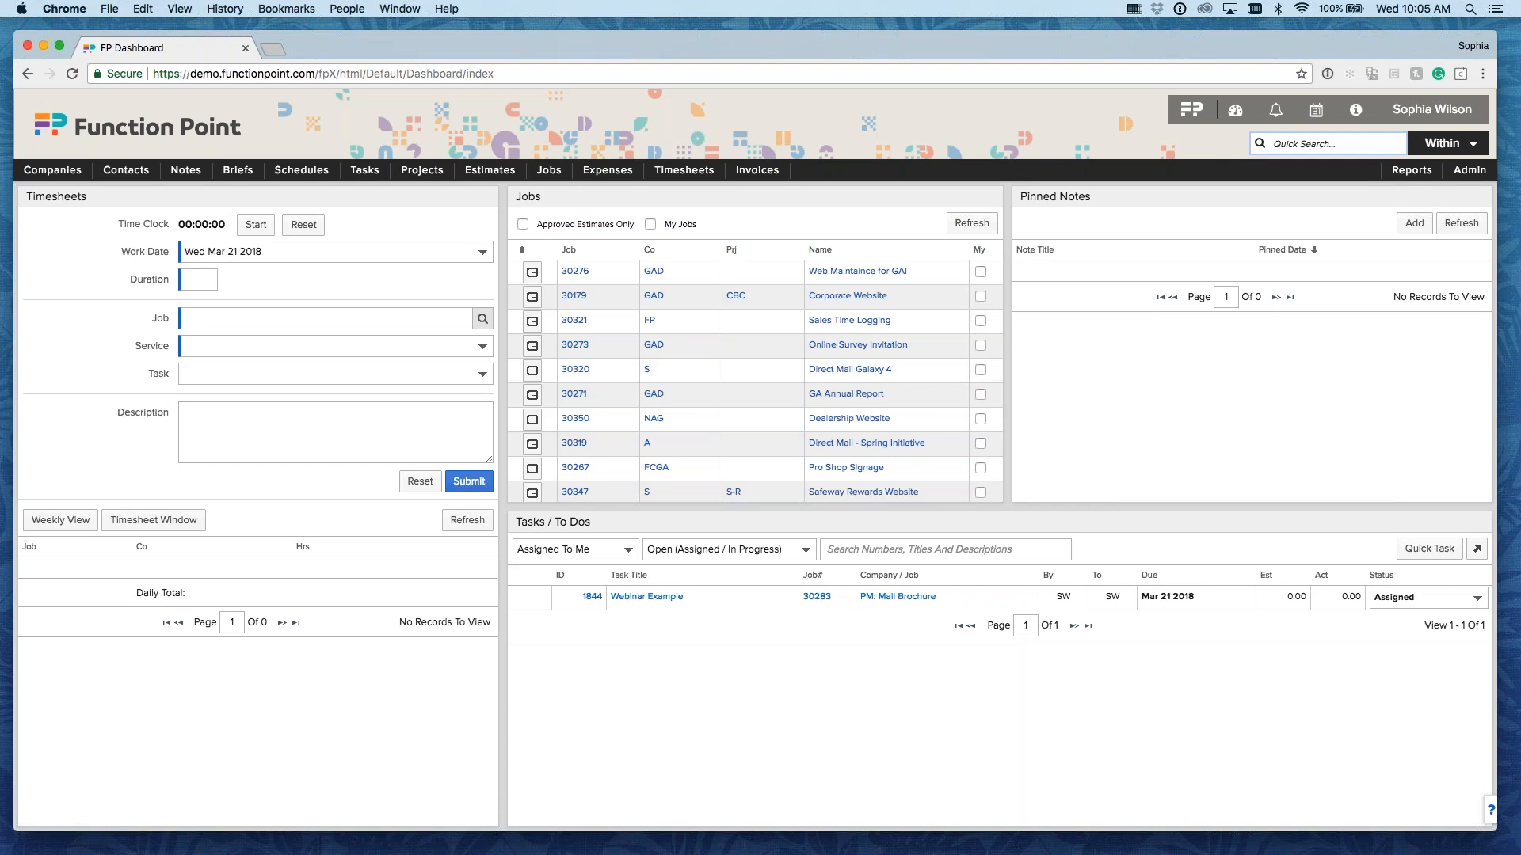
mouse_move(512, 179)
click(1459, 143)
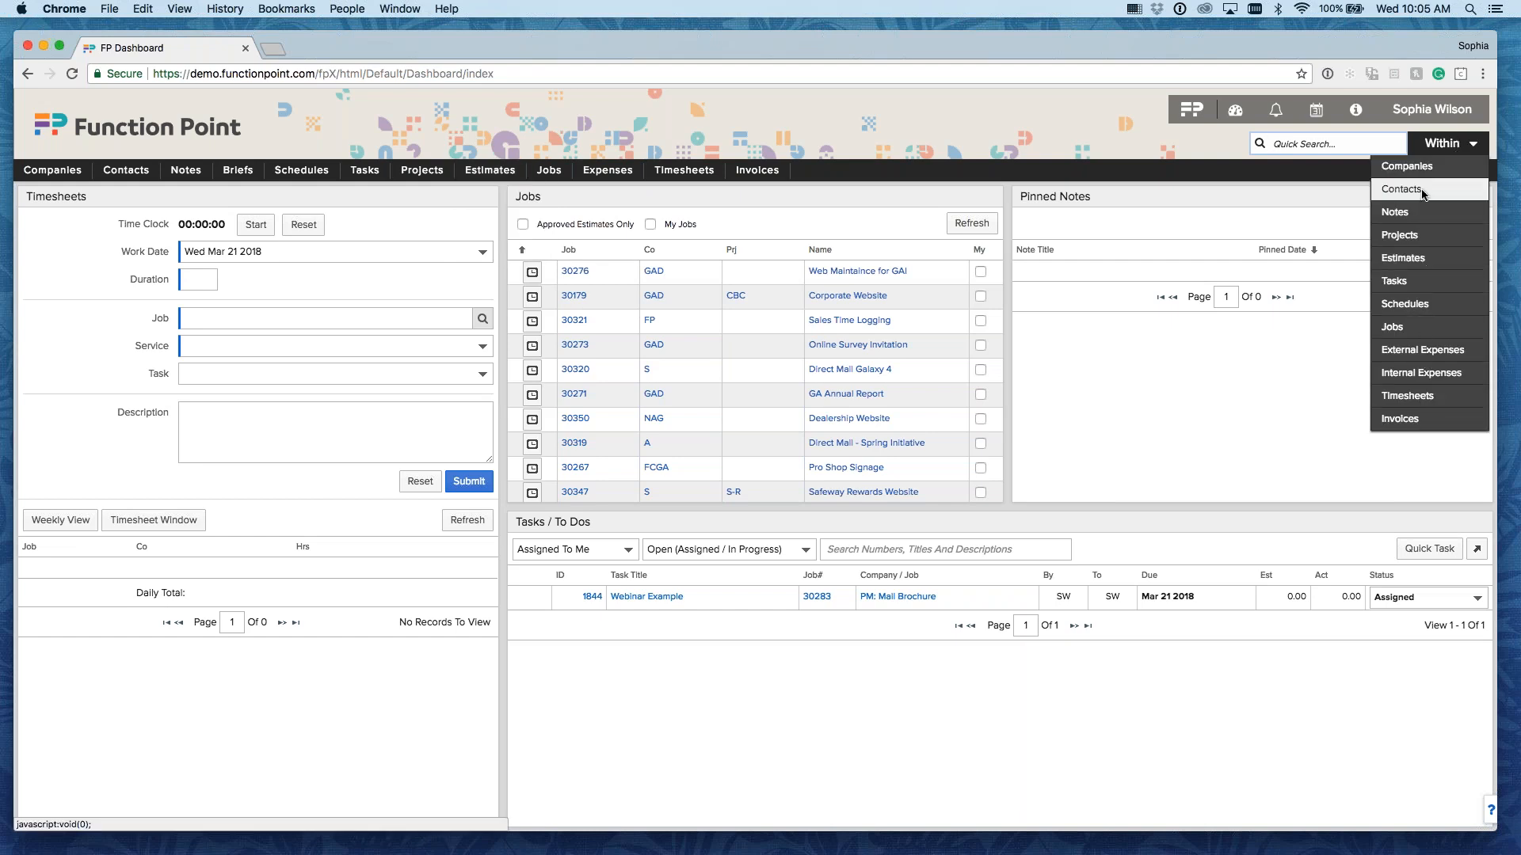
click(1208, 173)
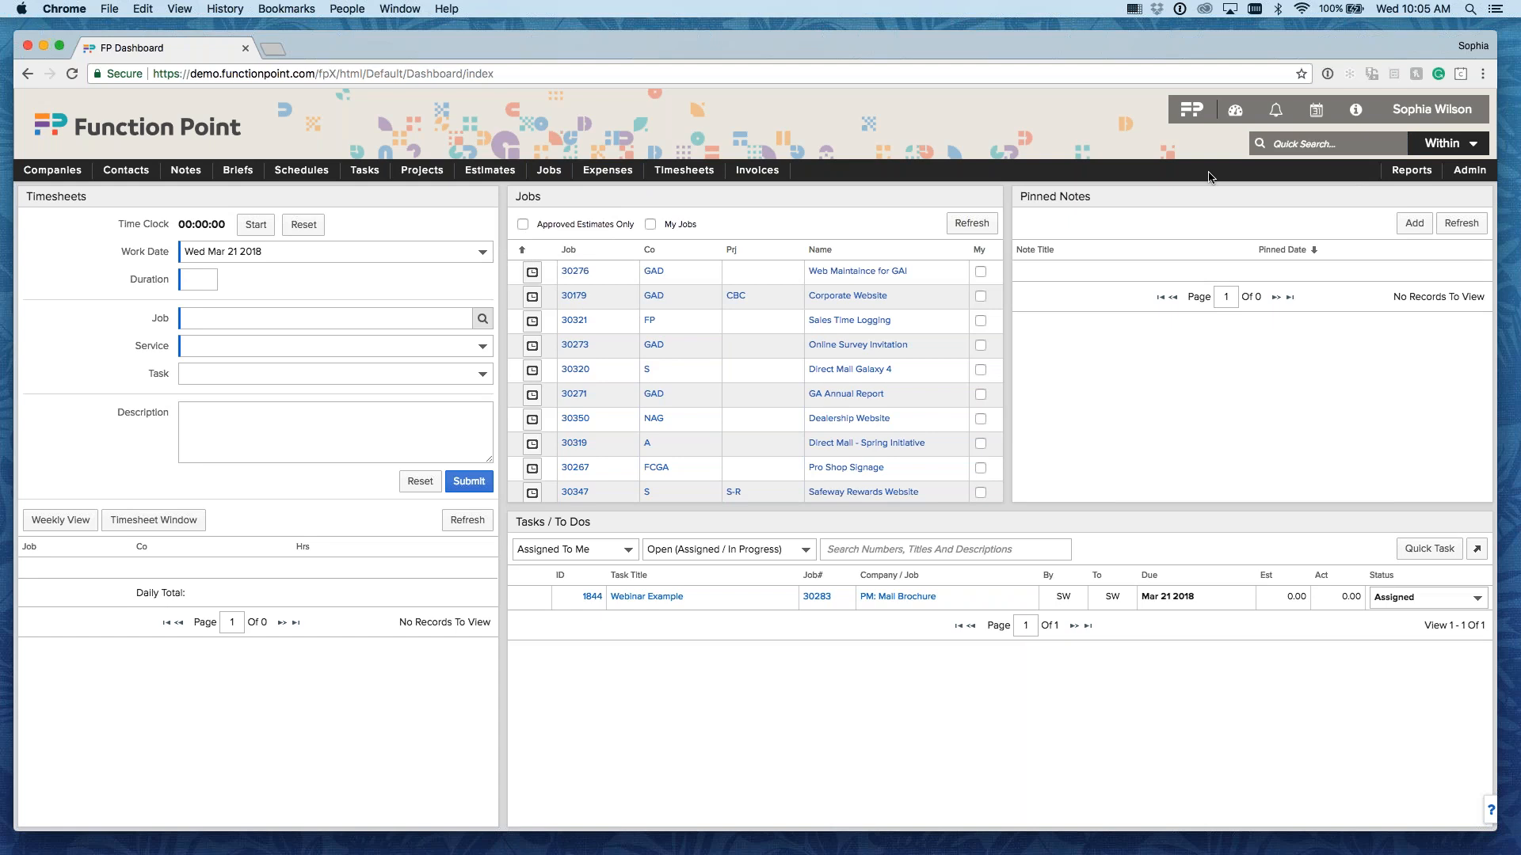
click(1355, 111)
click(1235, 110)
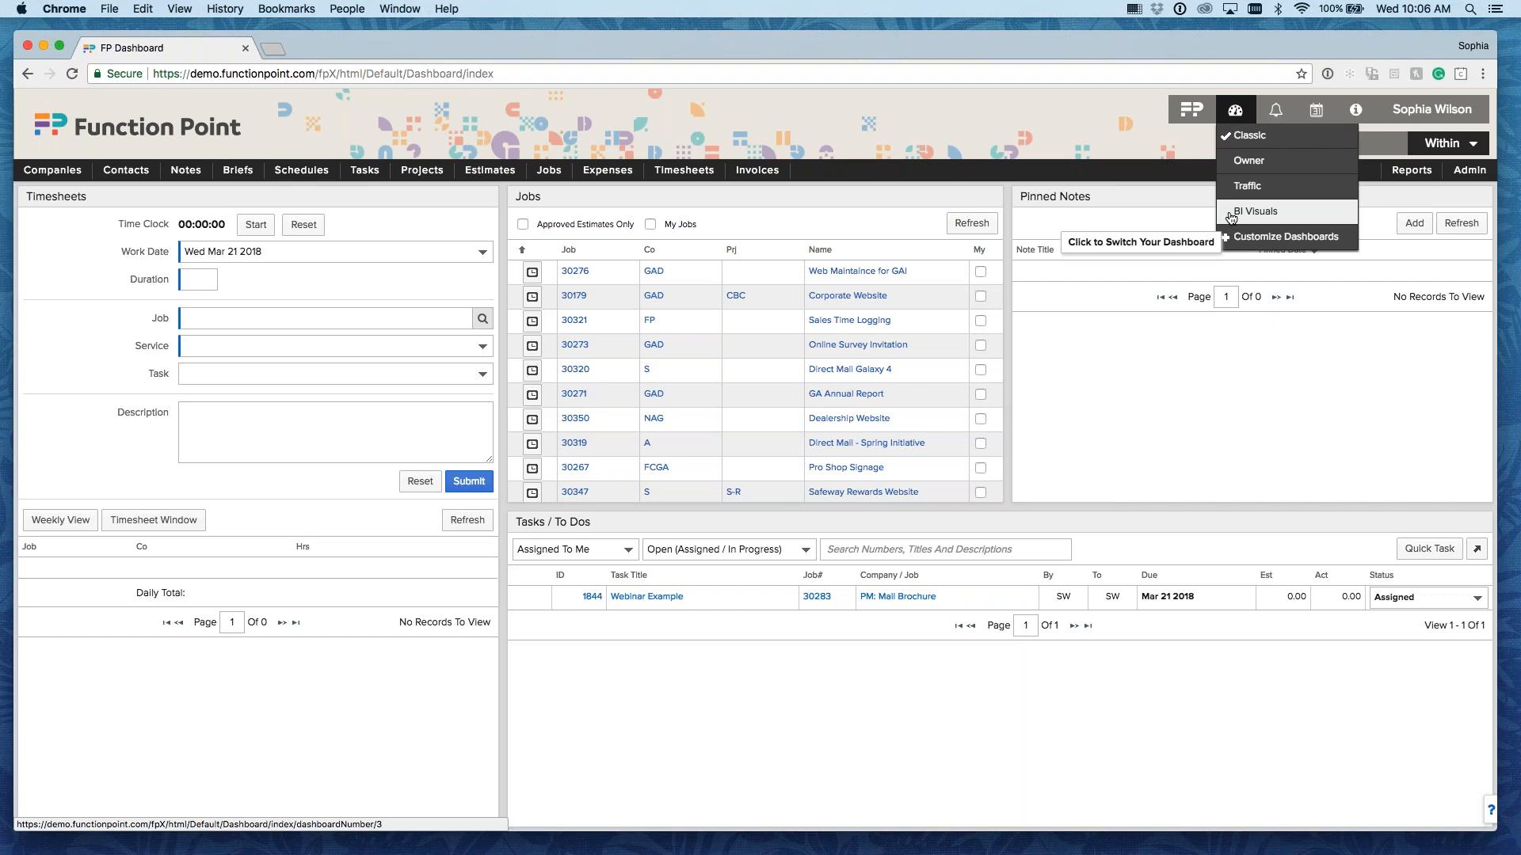
click(1262, 240)
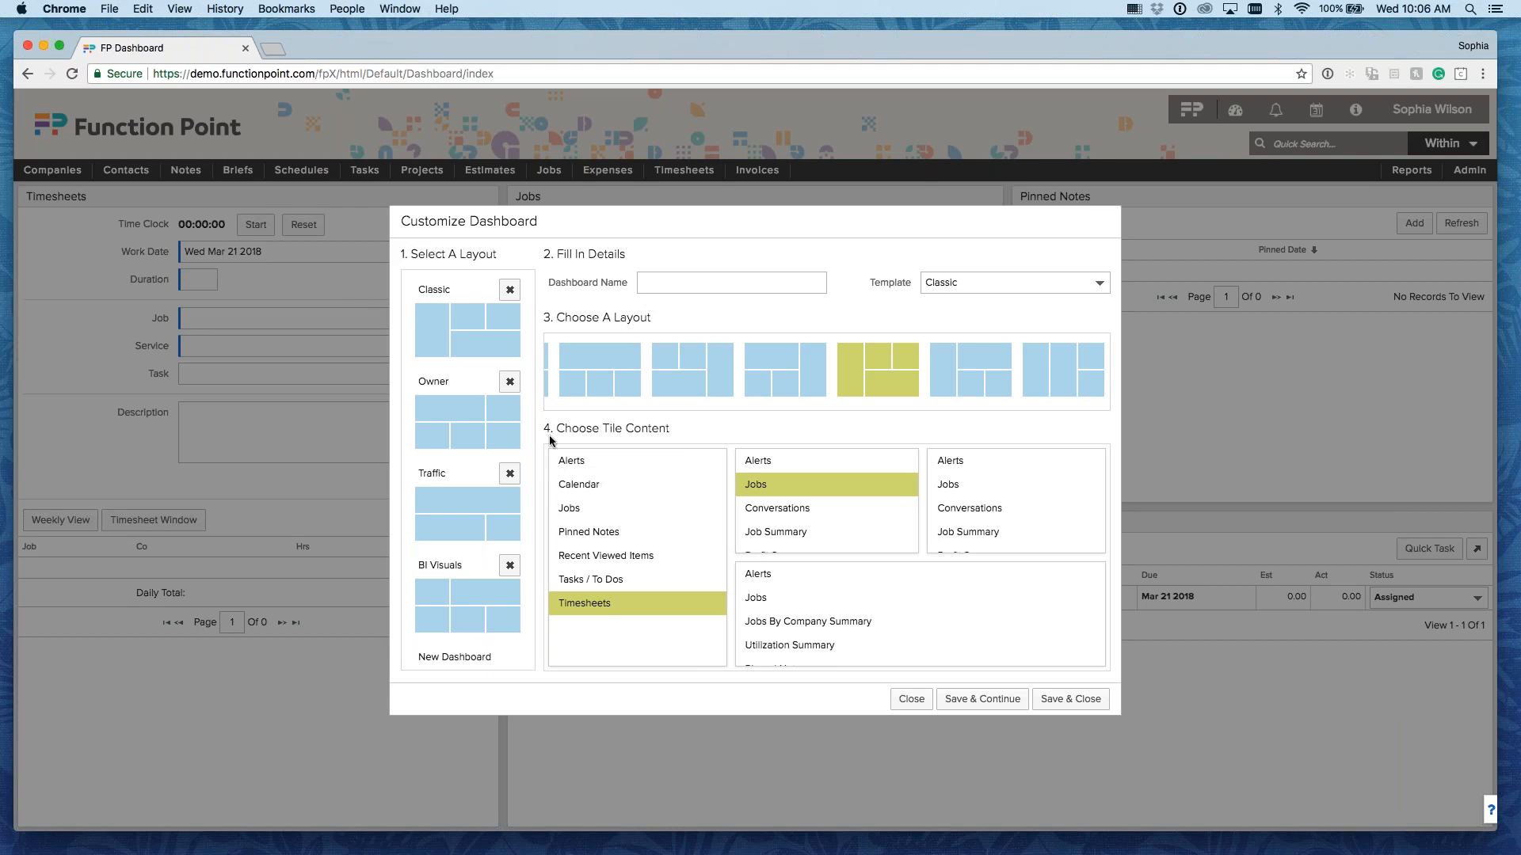
scroll(446, 589, down, 2)
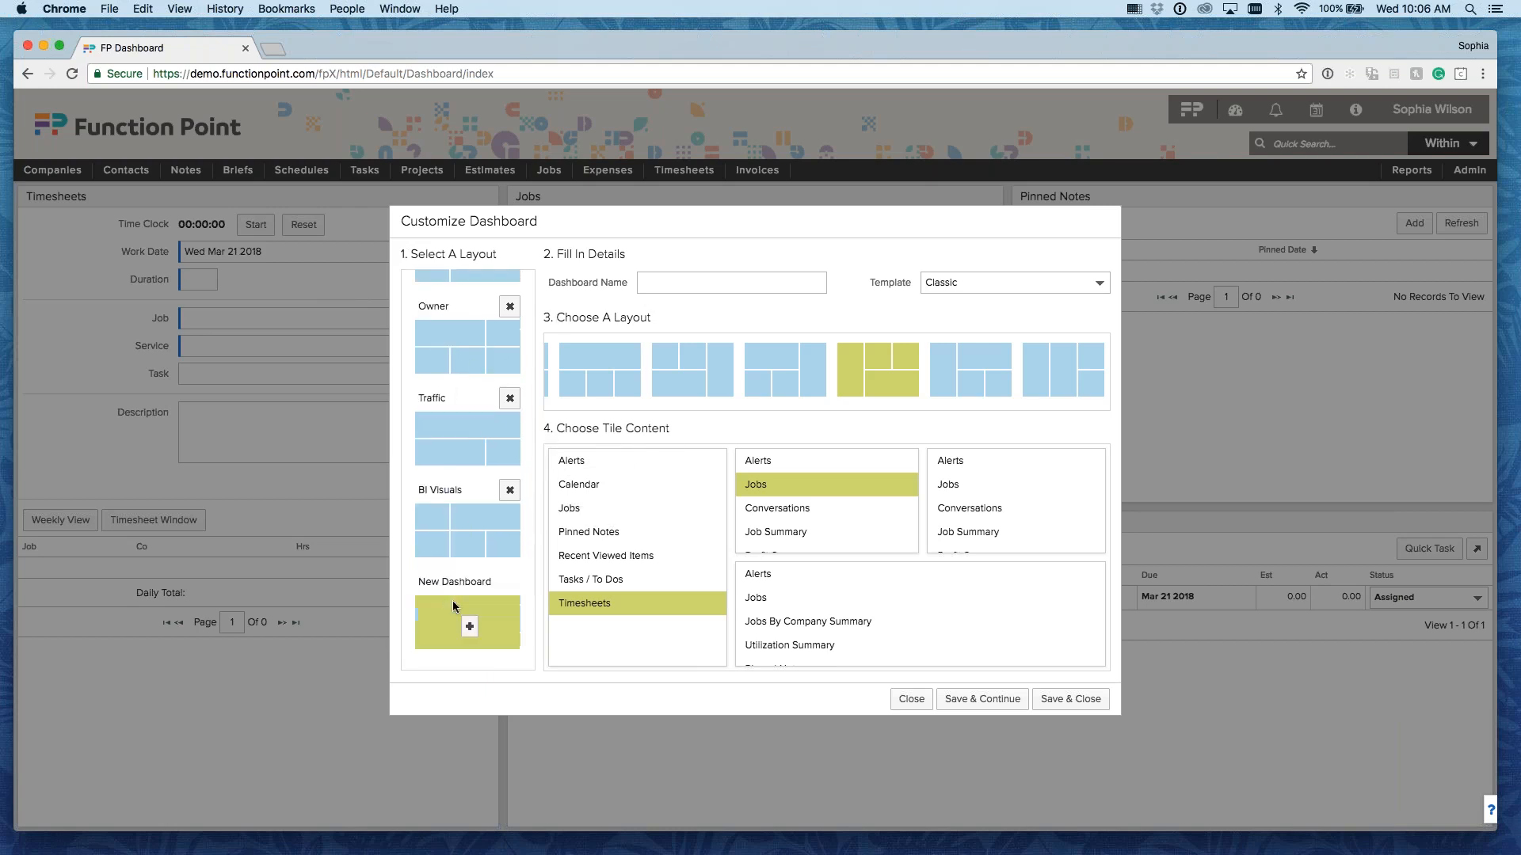
click(463, 624)
click(672, 285)
text(Sophi)
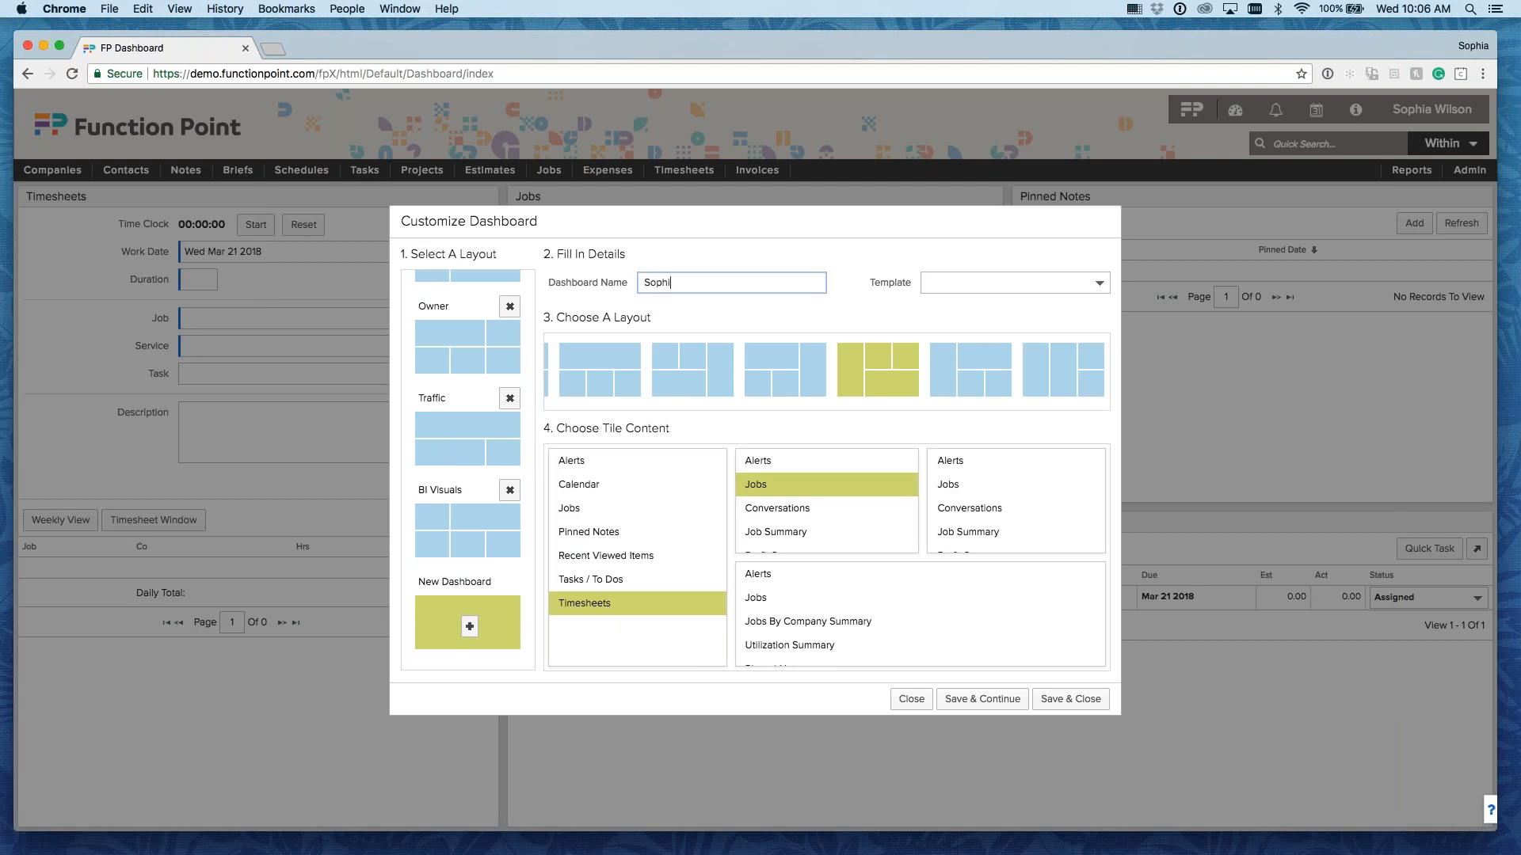
text(a's Awesome Dashboard)
click(863, 288)
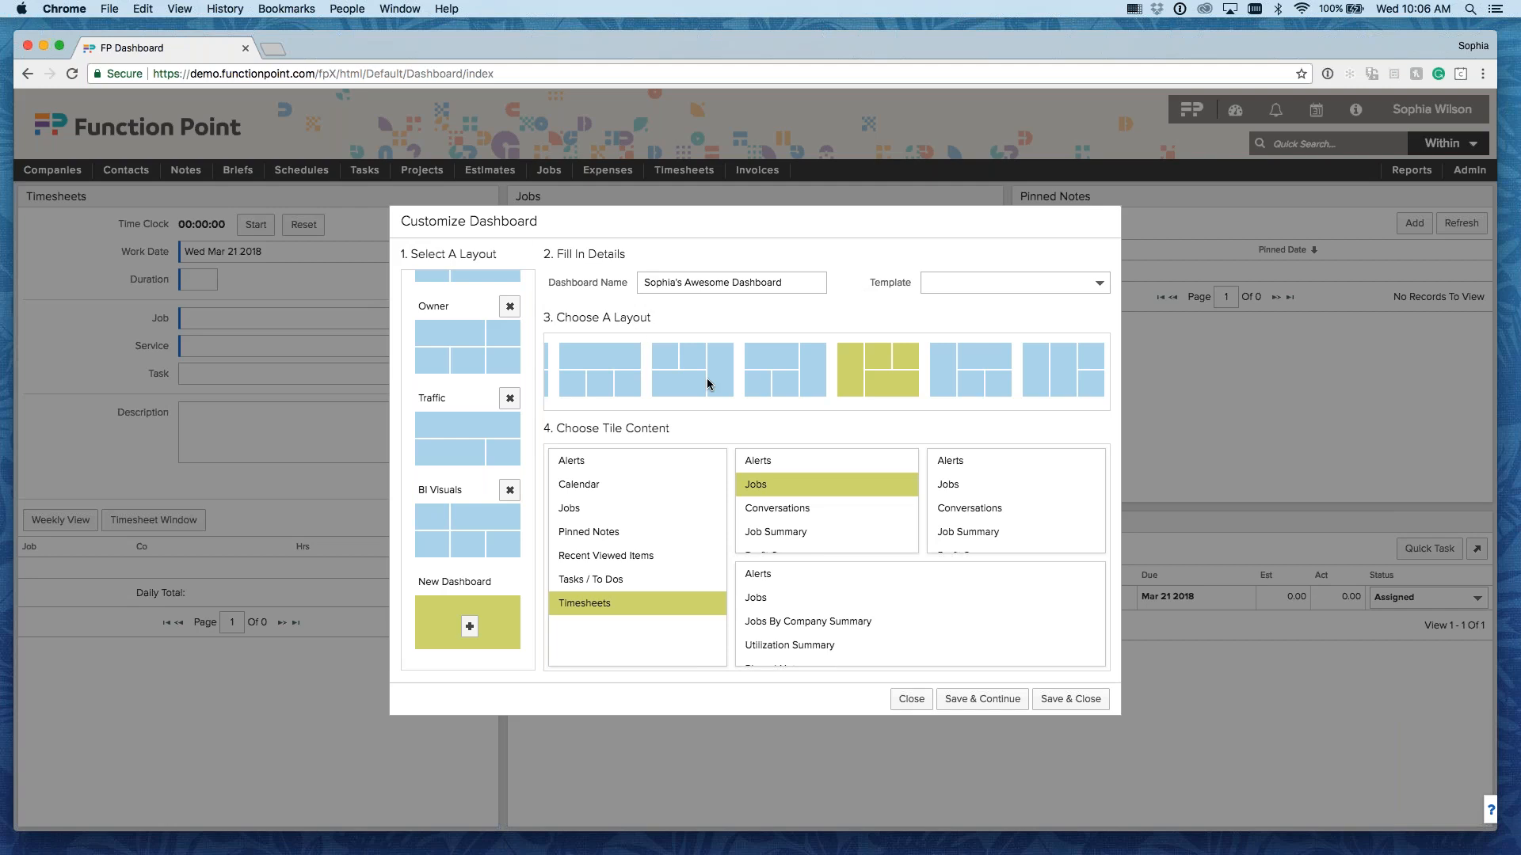
scroll(706, 378, left, 5)
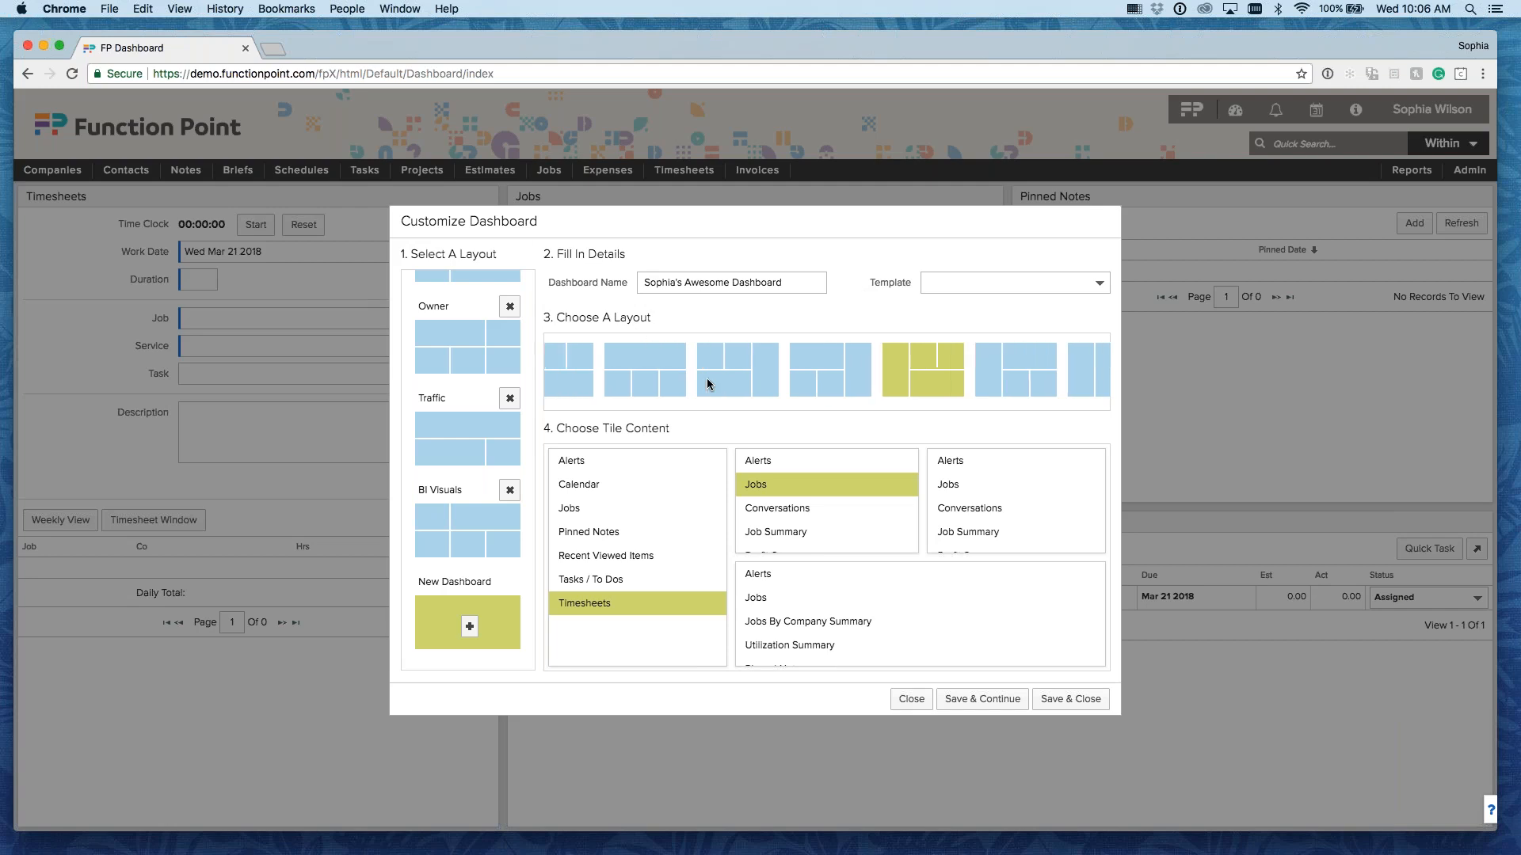
scroll(707, 378, left, 6)
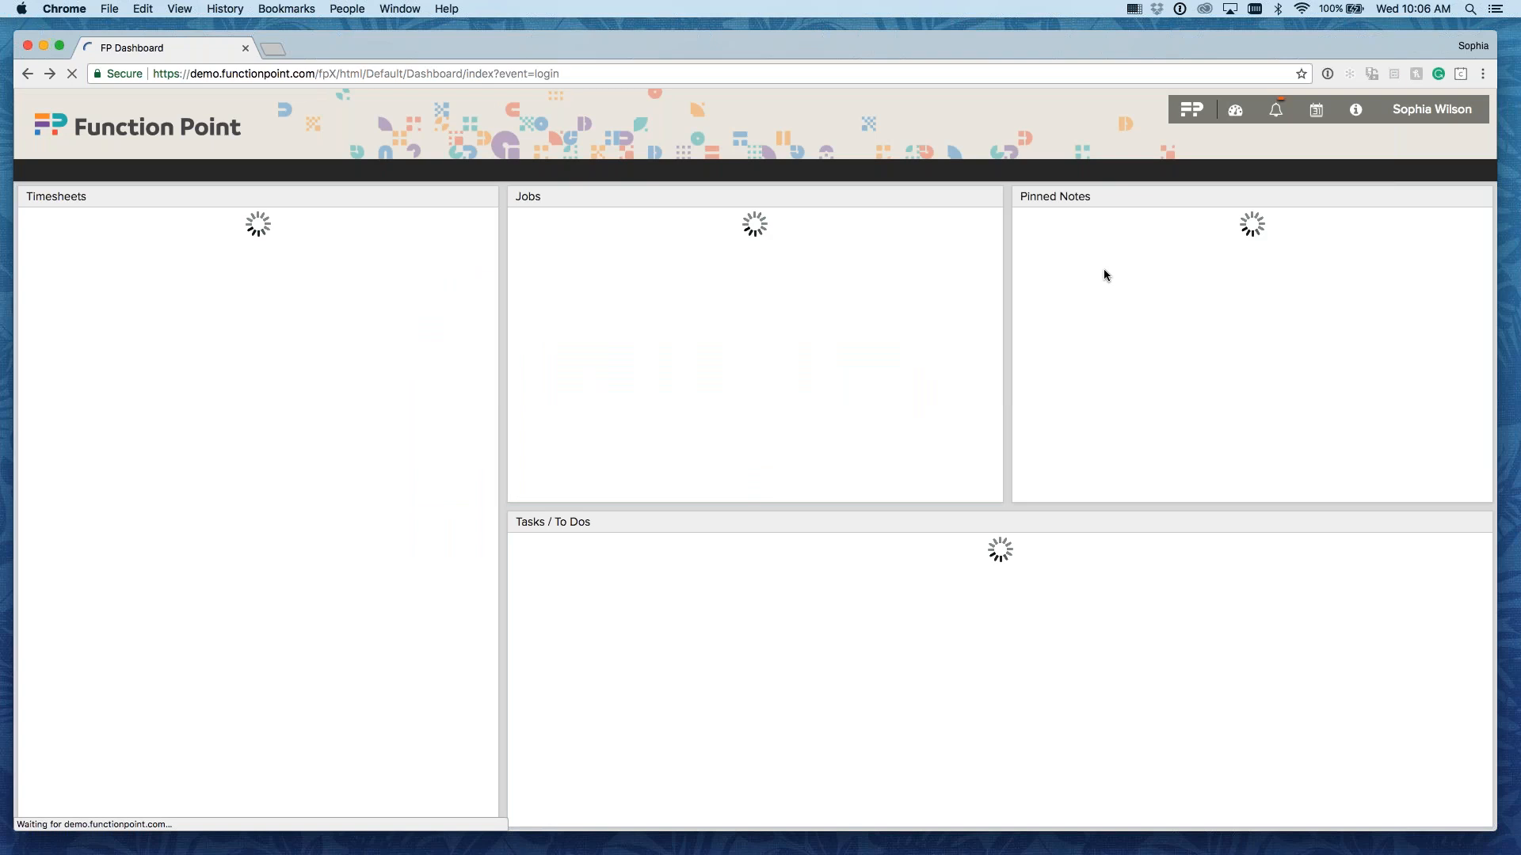
Step: Start a new custom dashboard and name it with the account owner's first name followed by "Dashboard"
mouse_move(1238, 116)
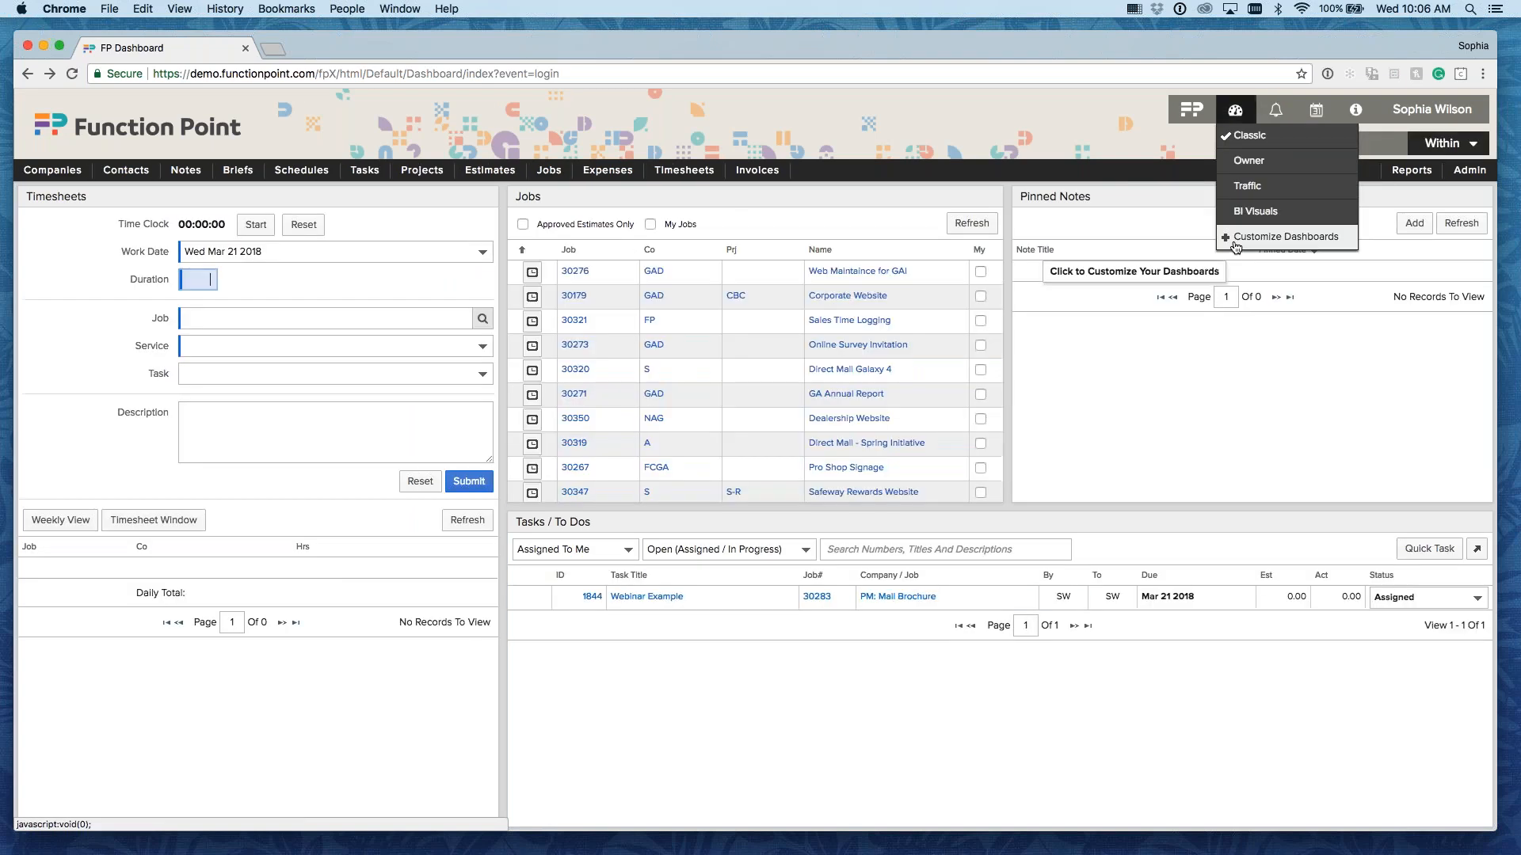
click(1220, 242)
scroll(414, 522, down, 2)
click(468, 636)
click(659, 282)
text(Sophia Dashboard)
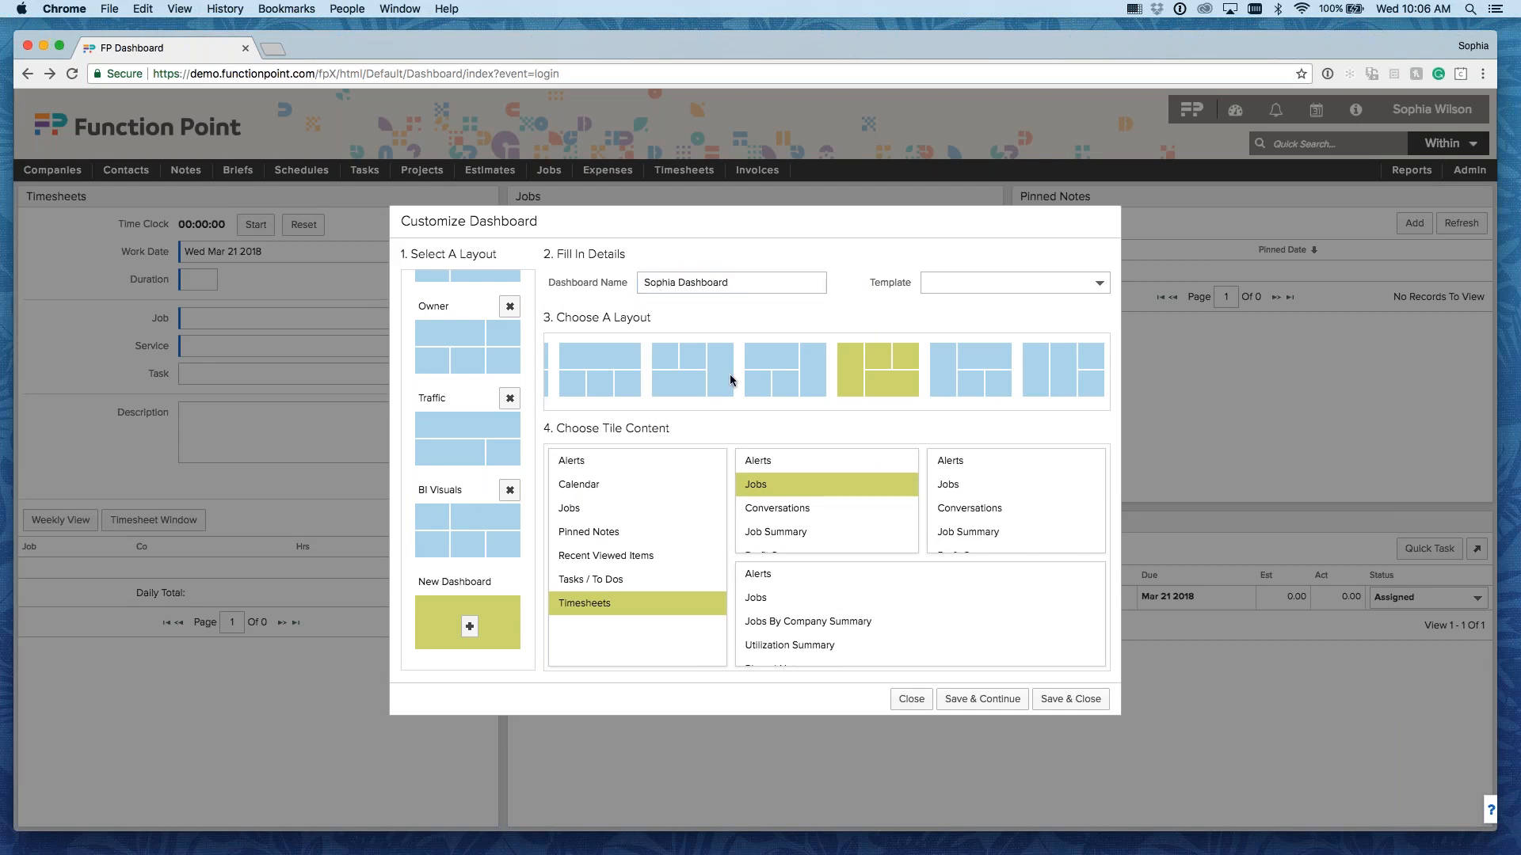
Step: Choose the five-tile layout with three tiles in the upper row and one wide and one small tile below
scroll(729, 380, left, 8)
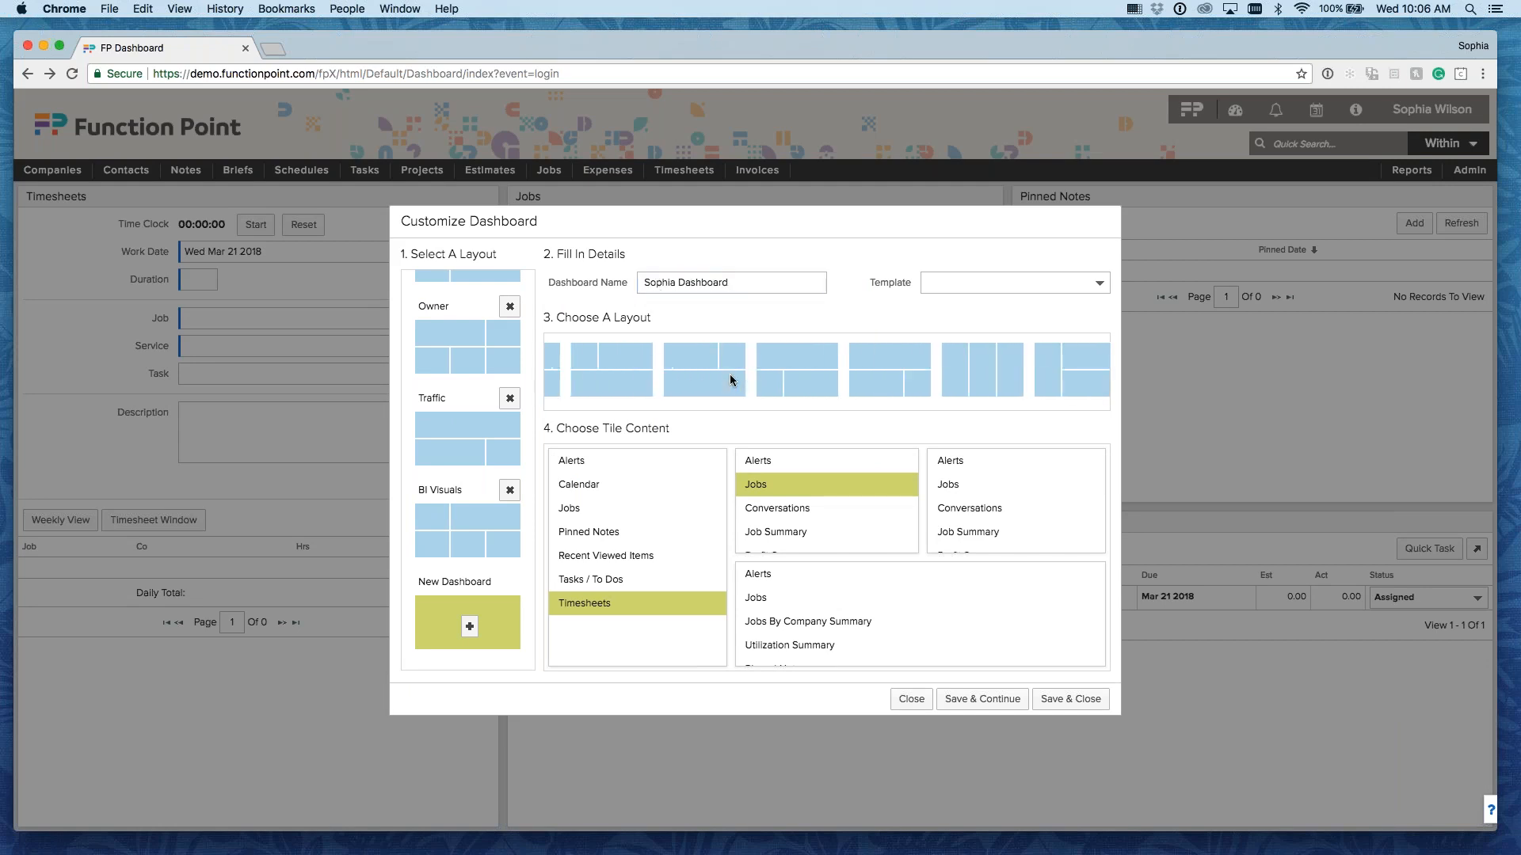
scroll(729, 374, left, 10)
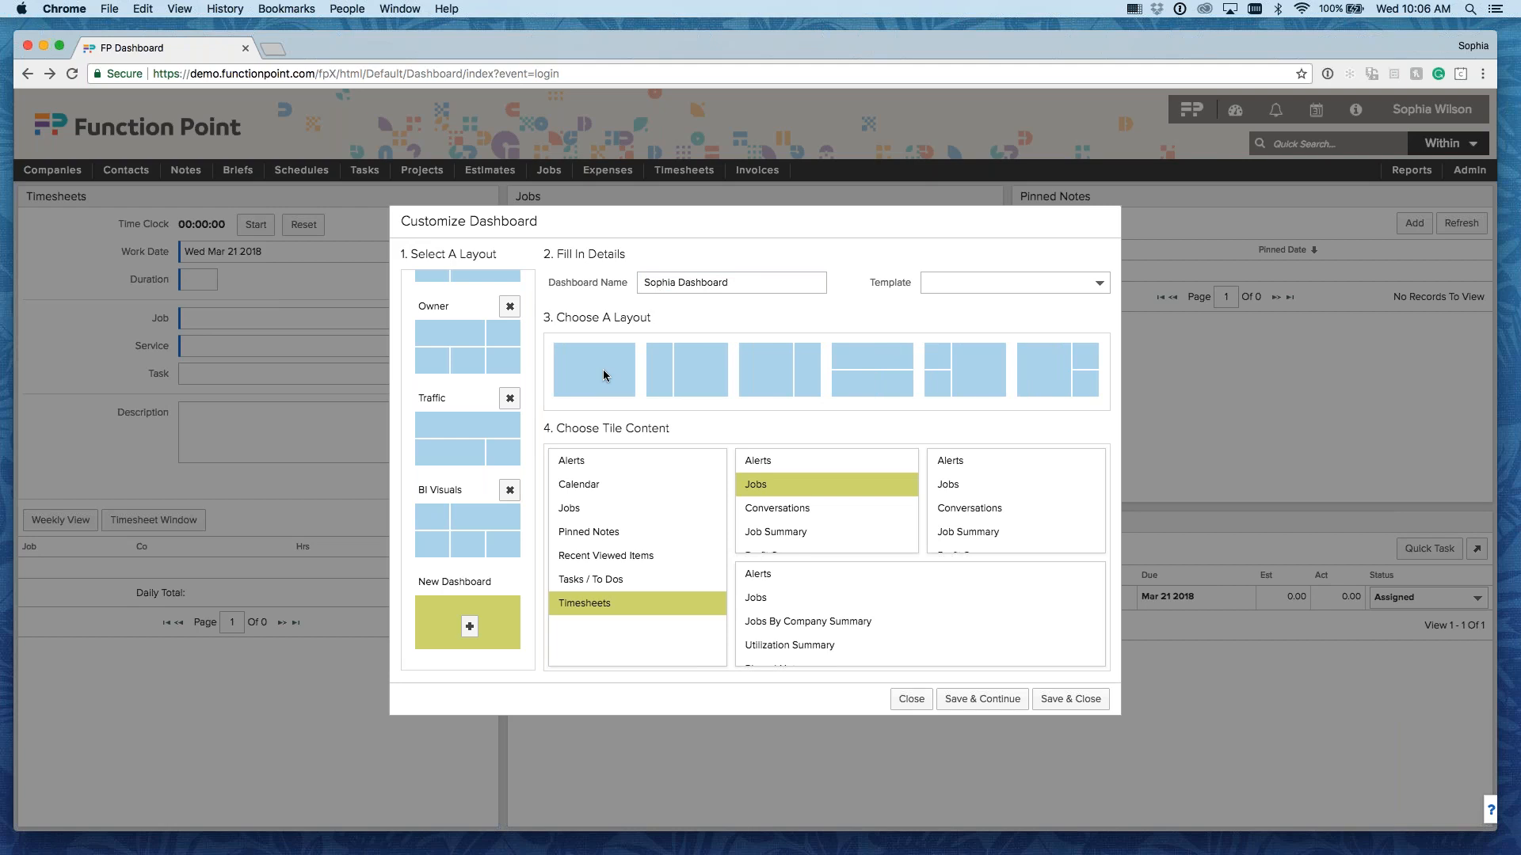
click(599, 369)
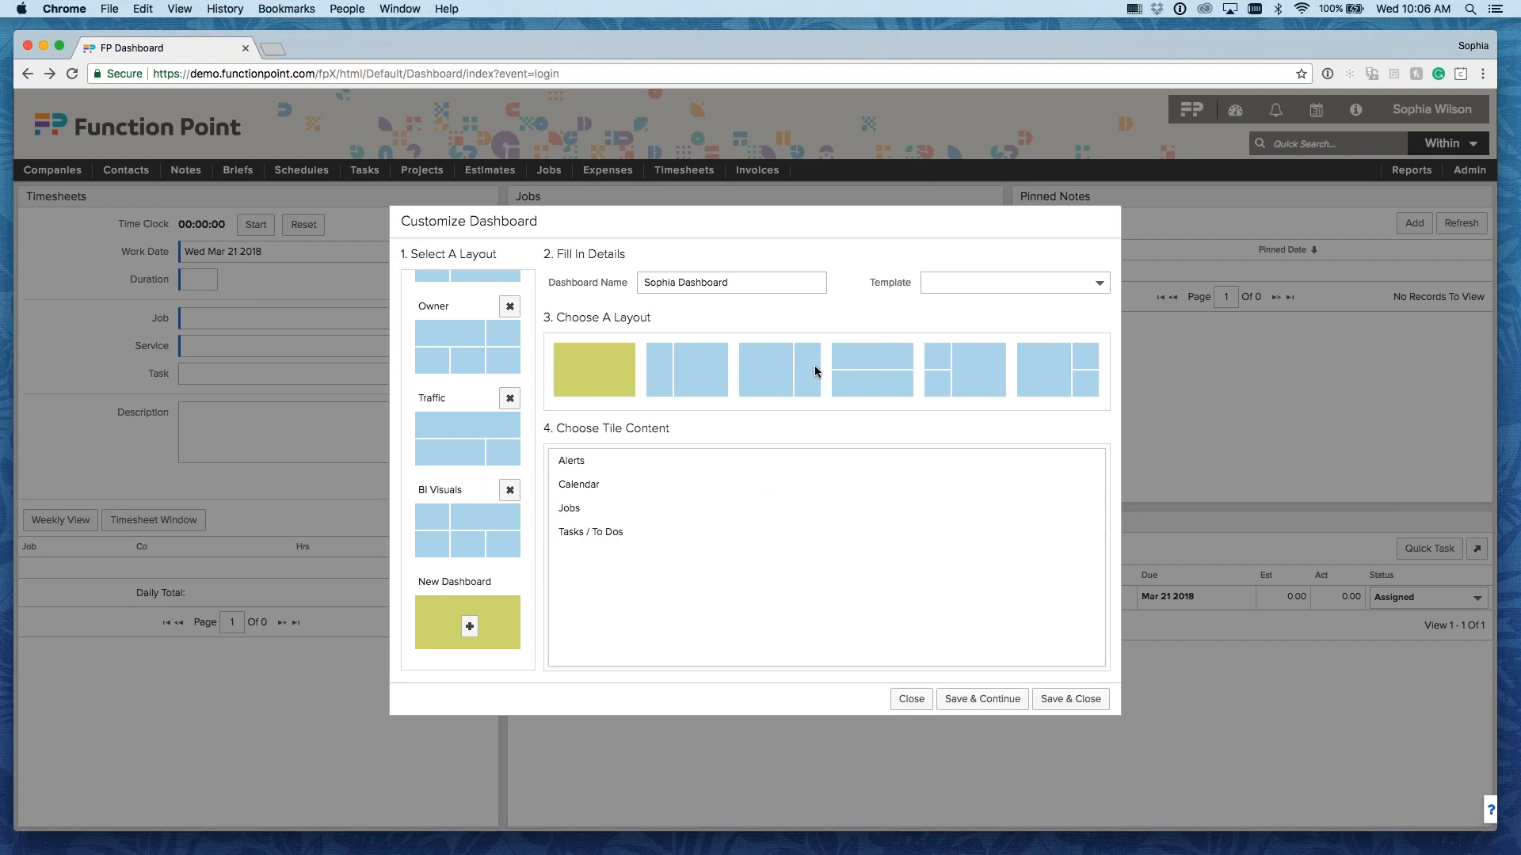
scroll(814, 368, right, 10)
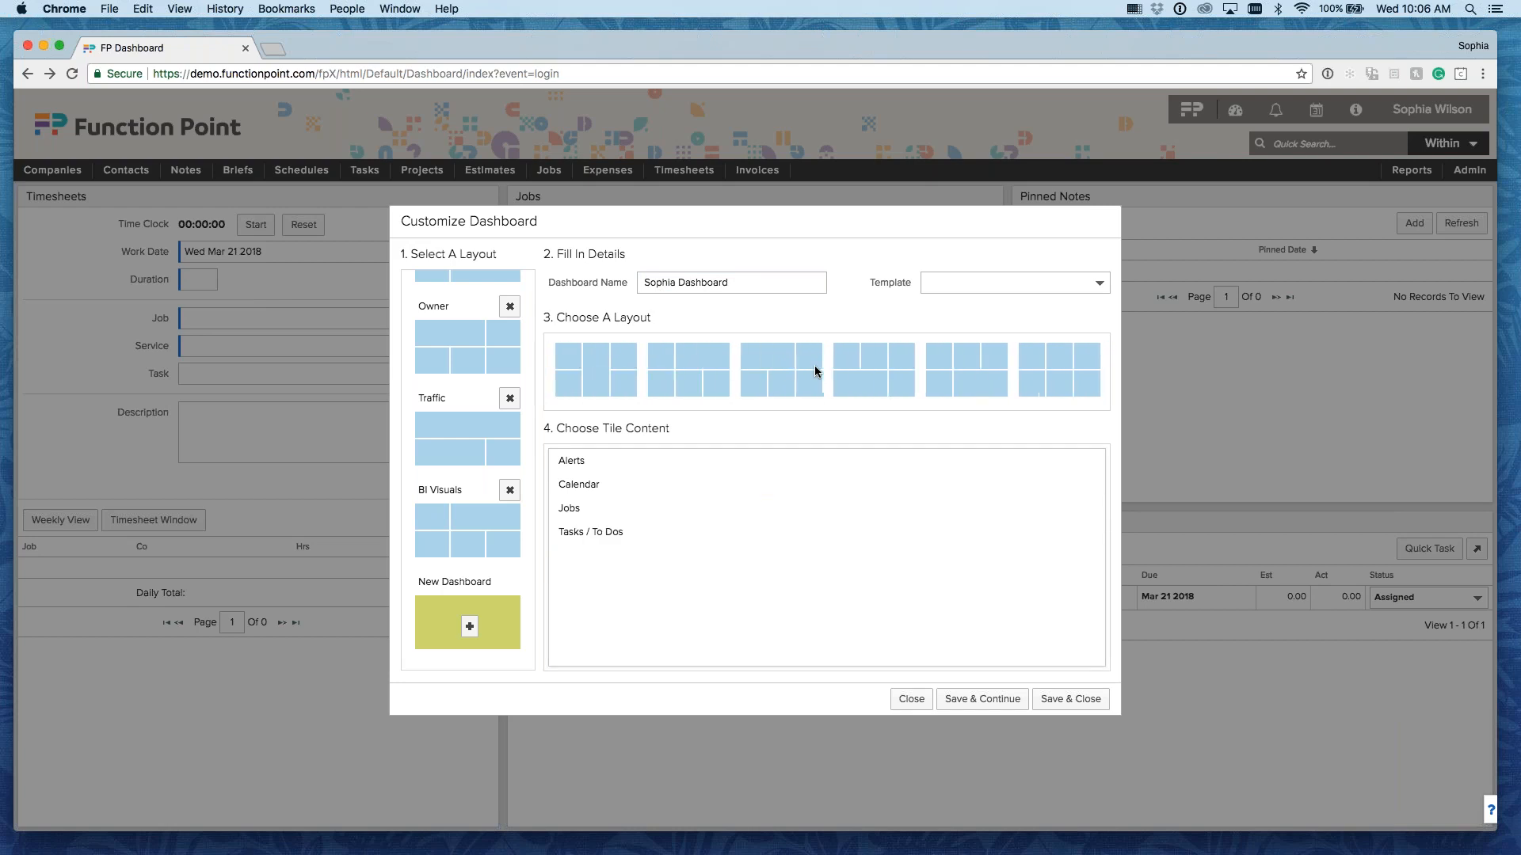
click(1073, 374)
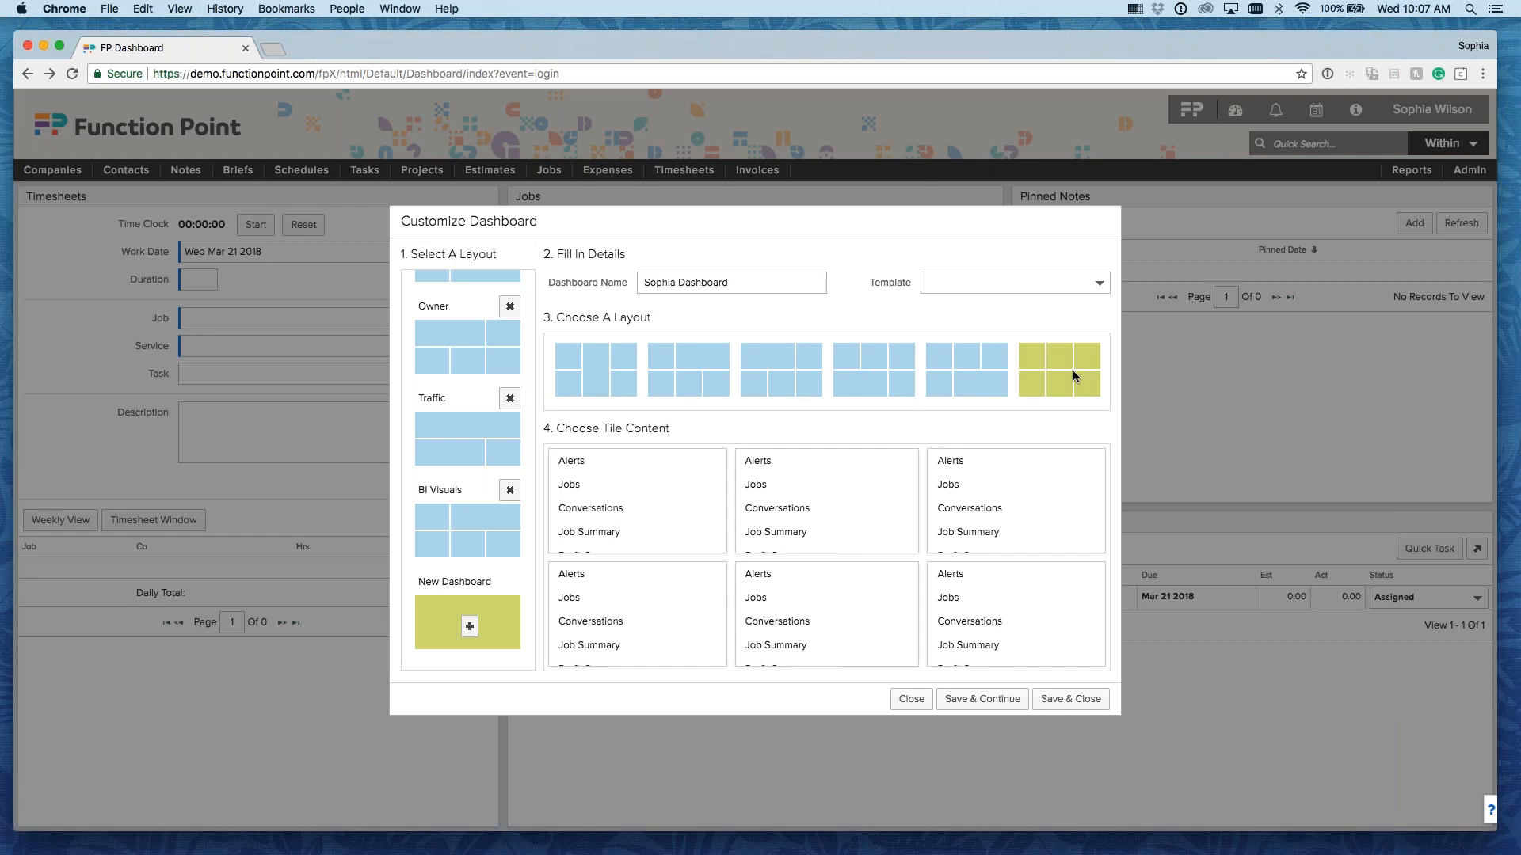
click(876, 368)
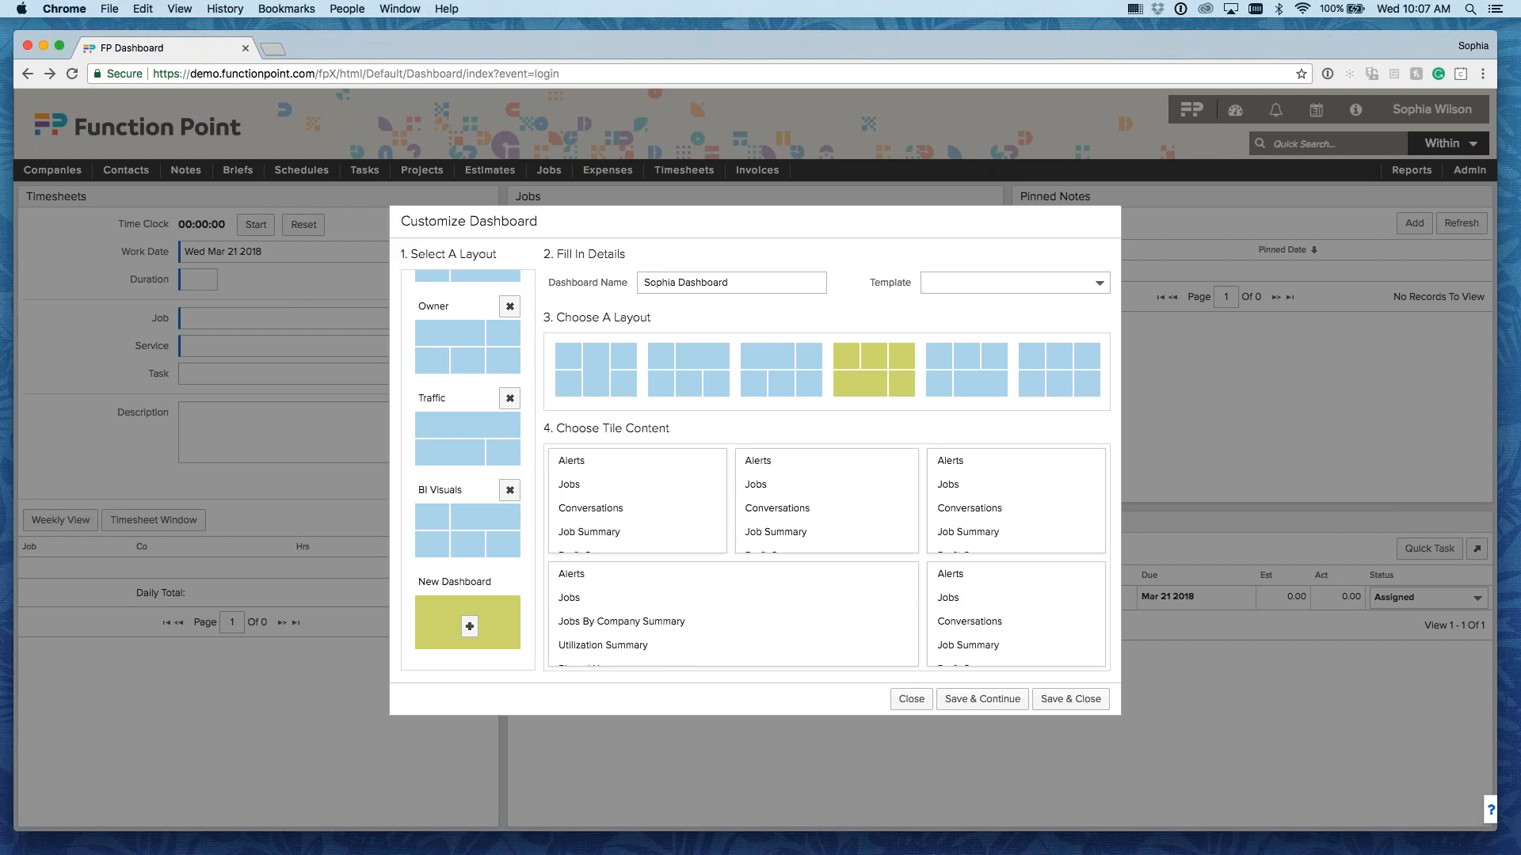
Step: Assign Alerts, Jobs and Pinned Notes, in that order, to the three tiles of the layout's upper row
click(585, 468)
click(781, 489)
scroll(1018, 515, down, 3)
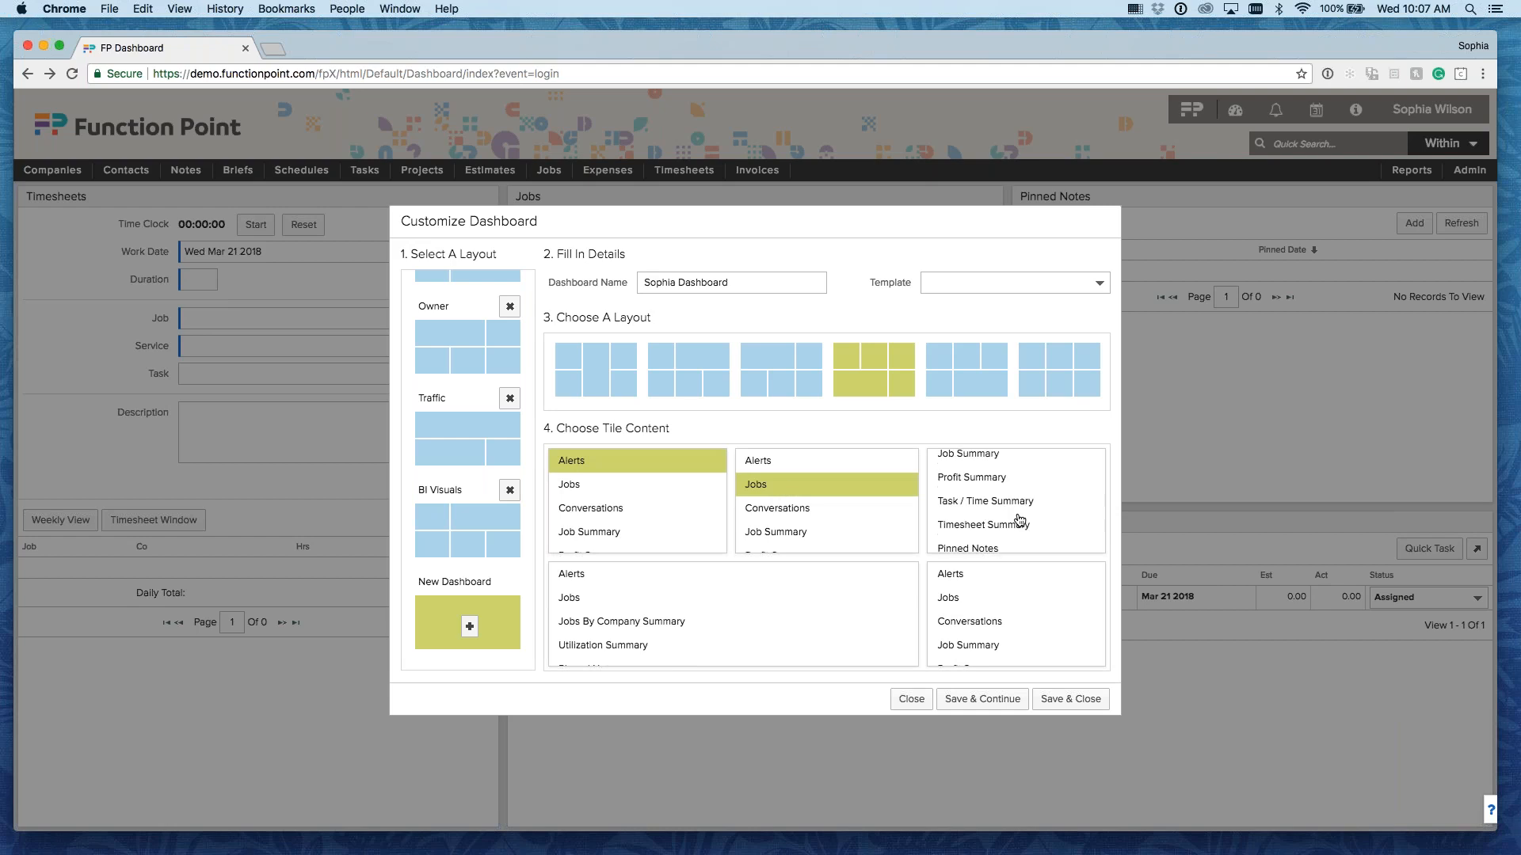
click(1003, 511)
scroll(1005, 511, down, 2)
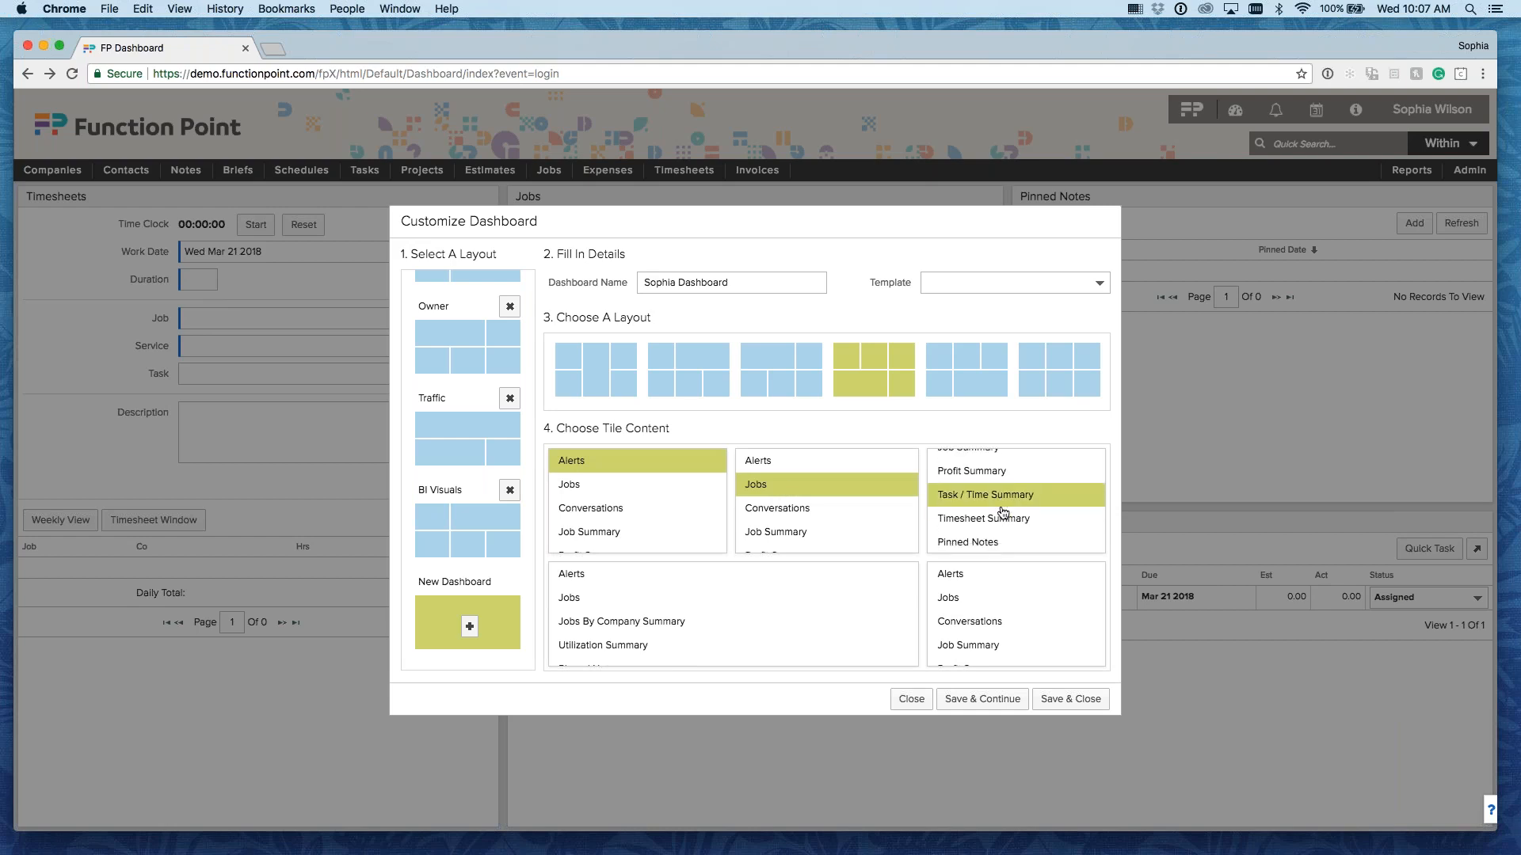
click(996, 498)
click(984, 516)
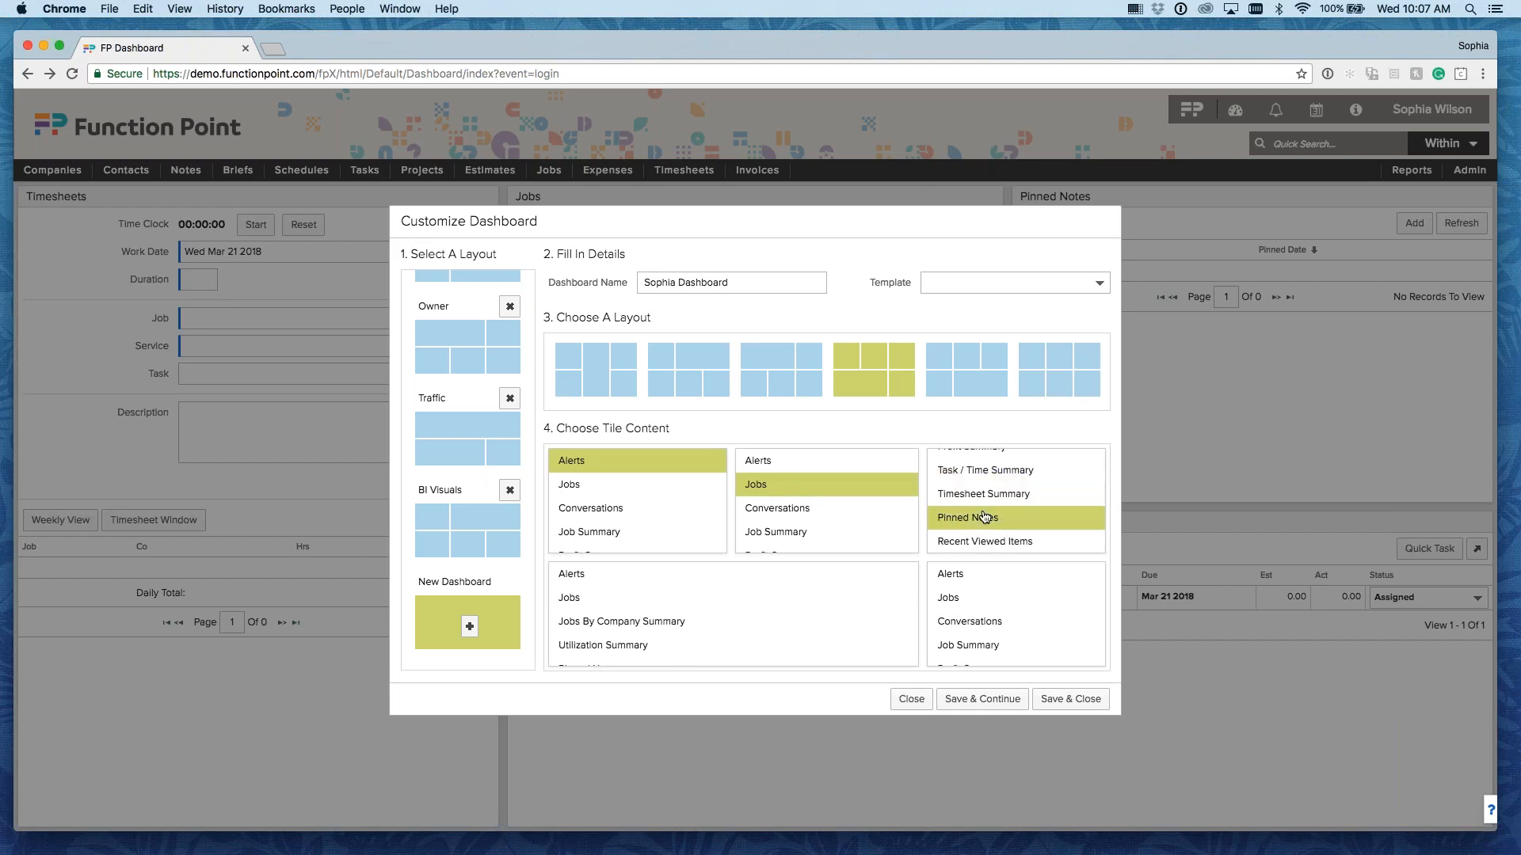
Step: Assign Tasks / To Dos to the small lower tile and Jobs to the wide lower tile
scroll(1001, 662, down, 1)
scroll(1000, 662, down, 5)
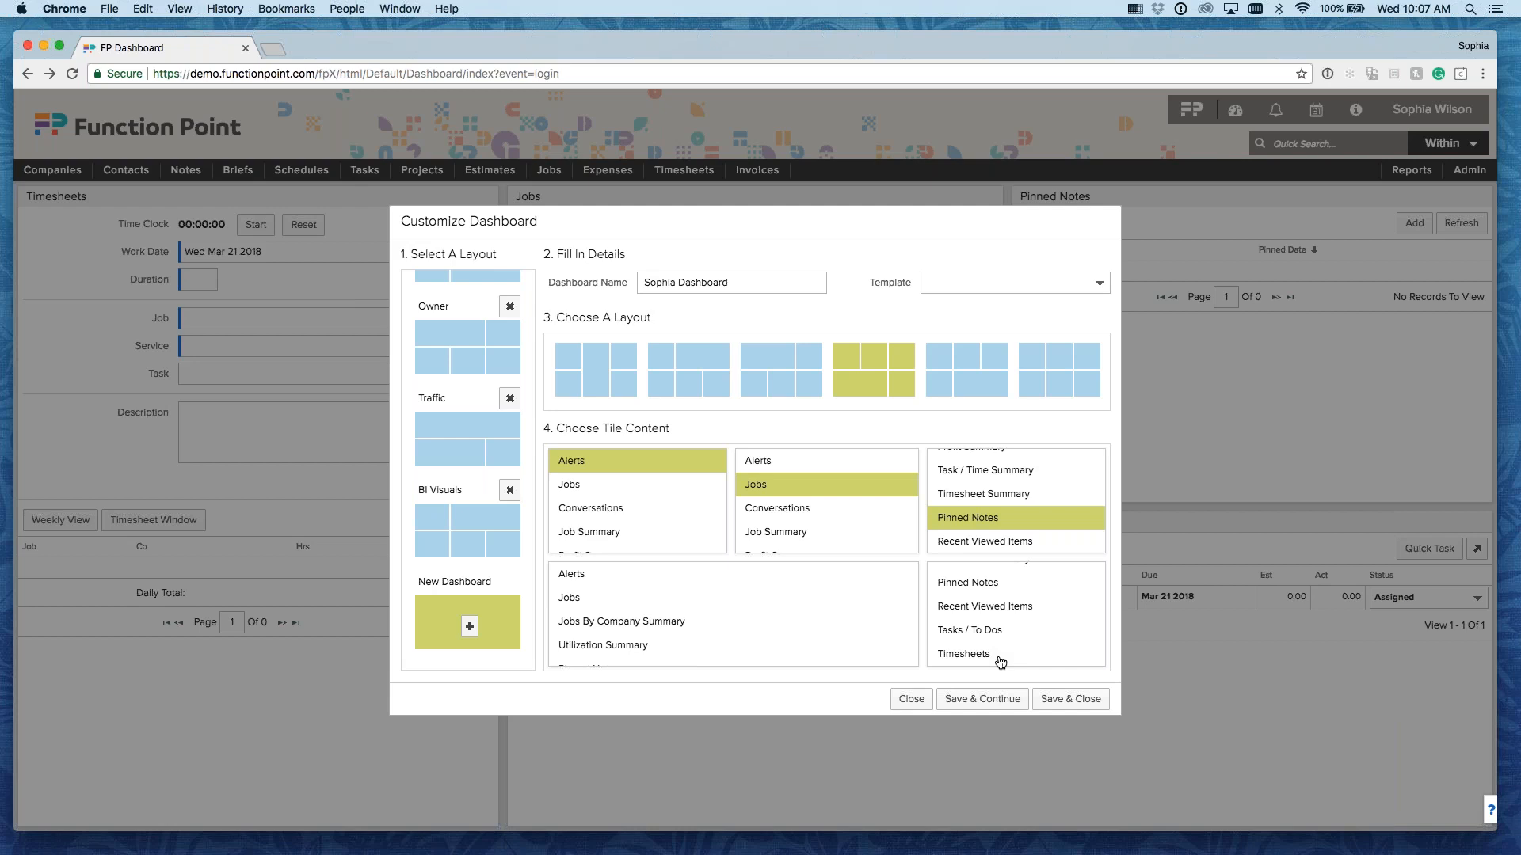
click(989, 633)
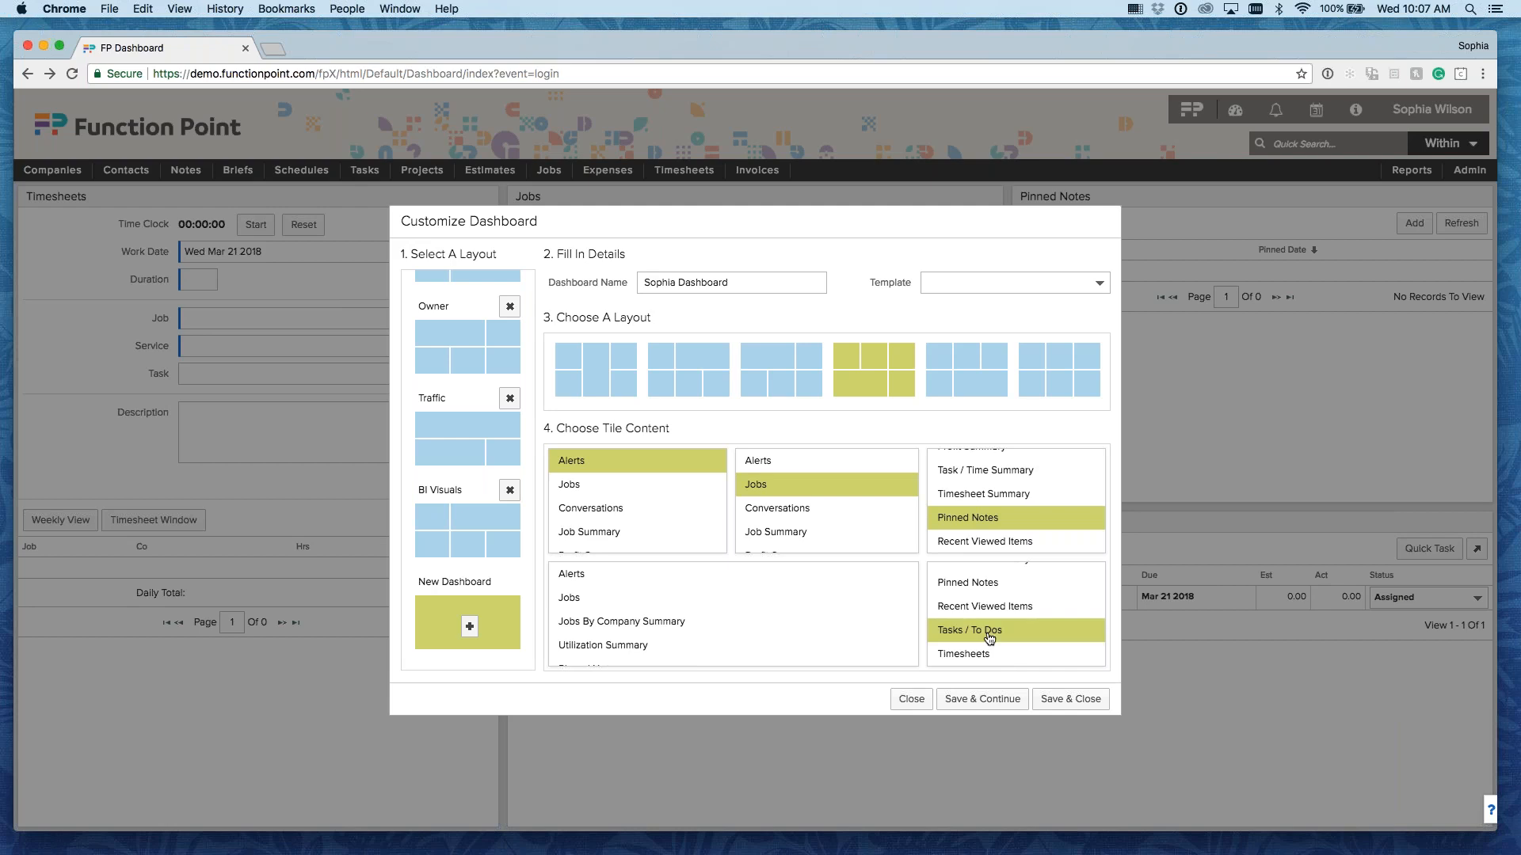
scroll(685, 617, down, 2)
scroll(685, 616, up, 2)
scroll(604, 617, down, 2)
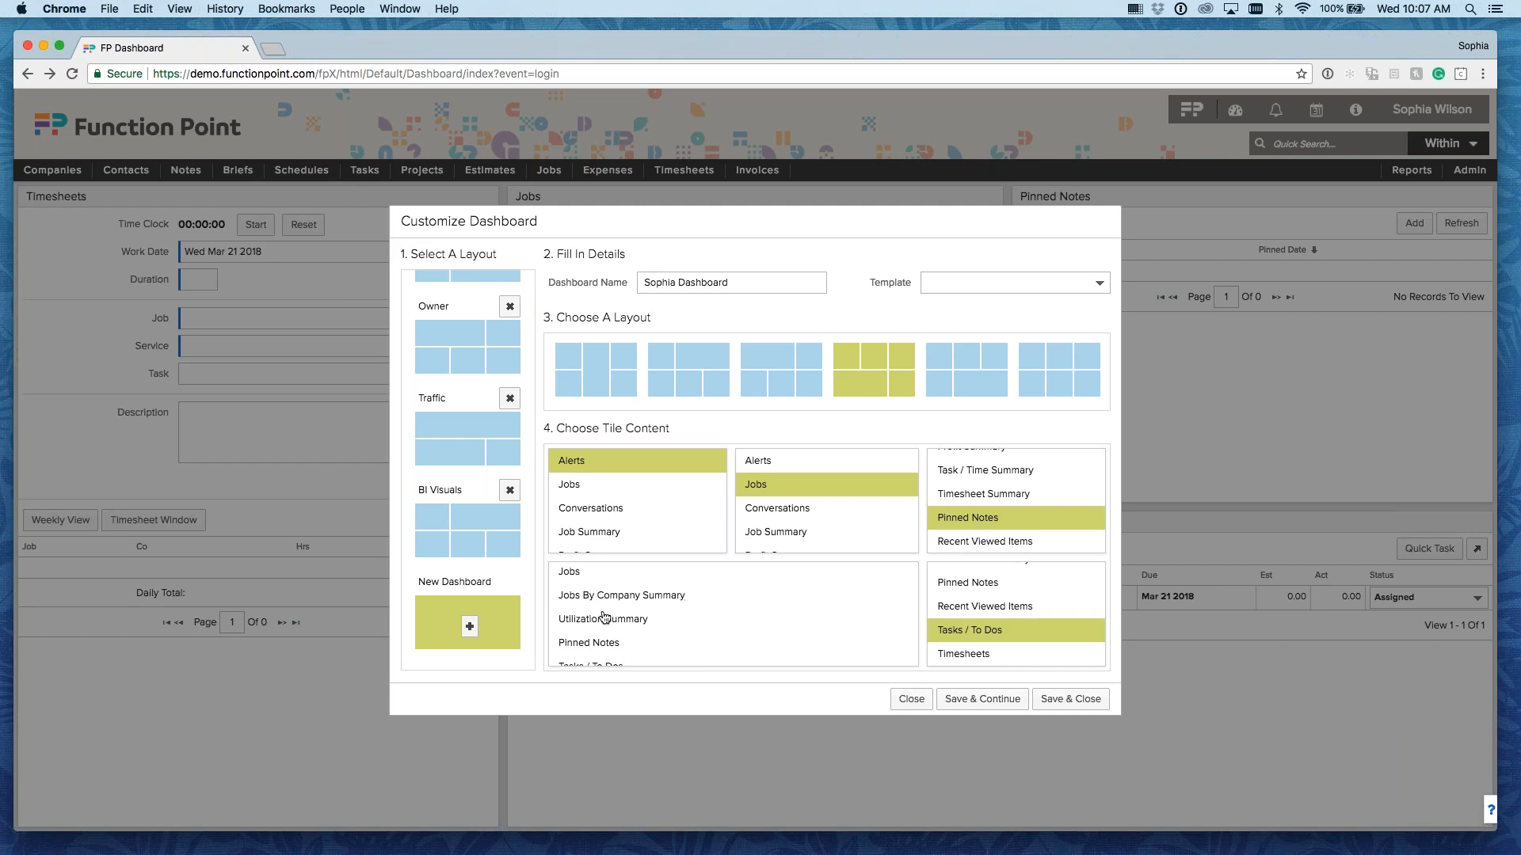
click(580, 573)
Step: Change the content of the middle tile in the upper row to Timesheets
scroll(829, 516, down, 5)
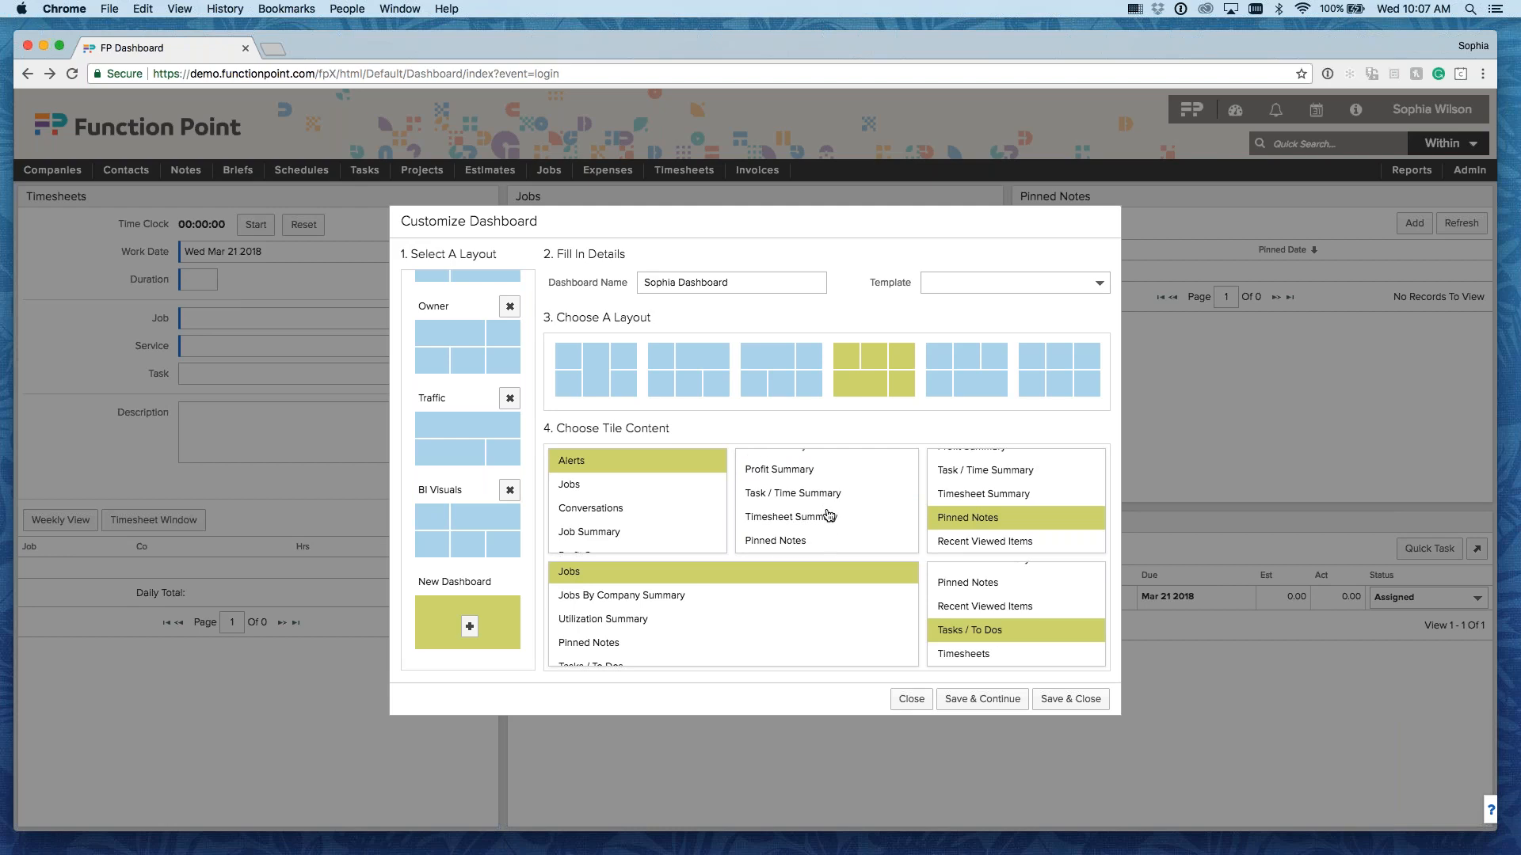
scroll(829, 515, down, 1)
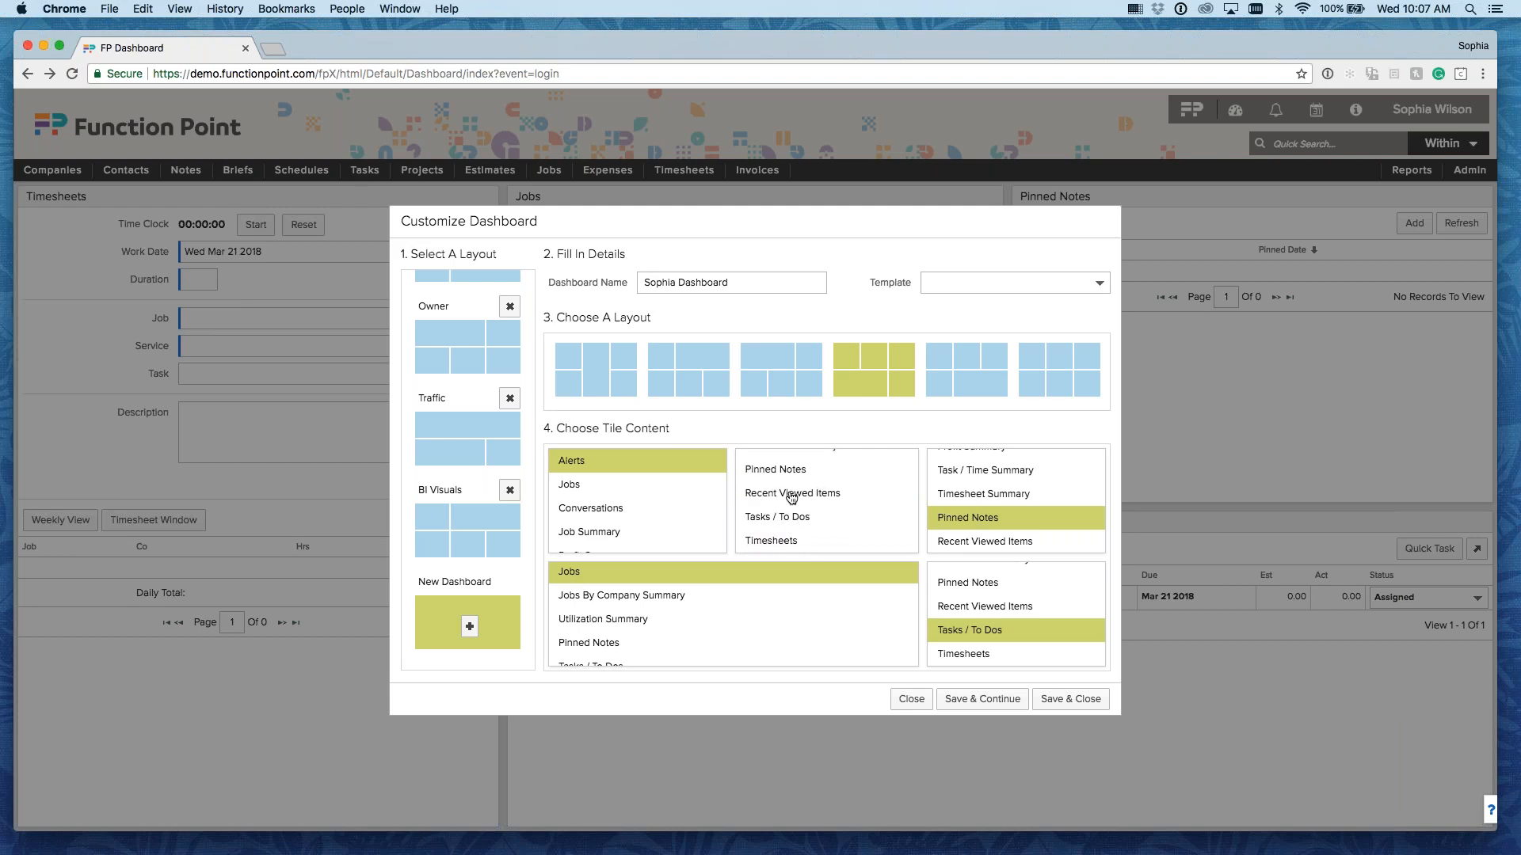
click(792, 540)
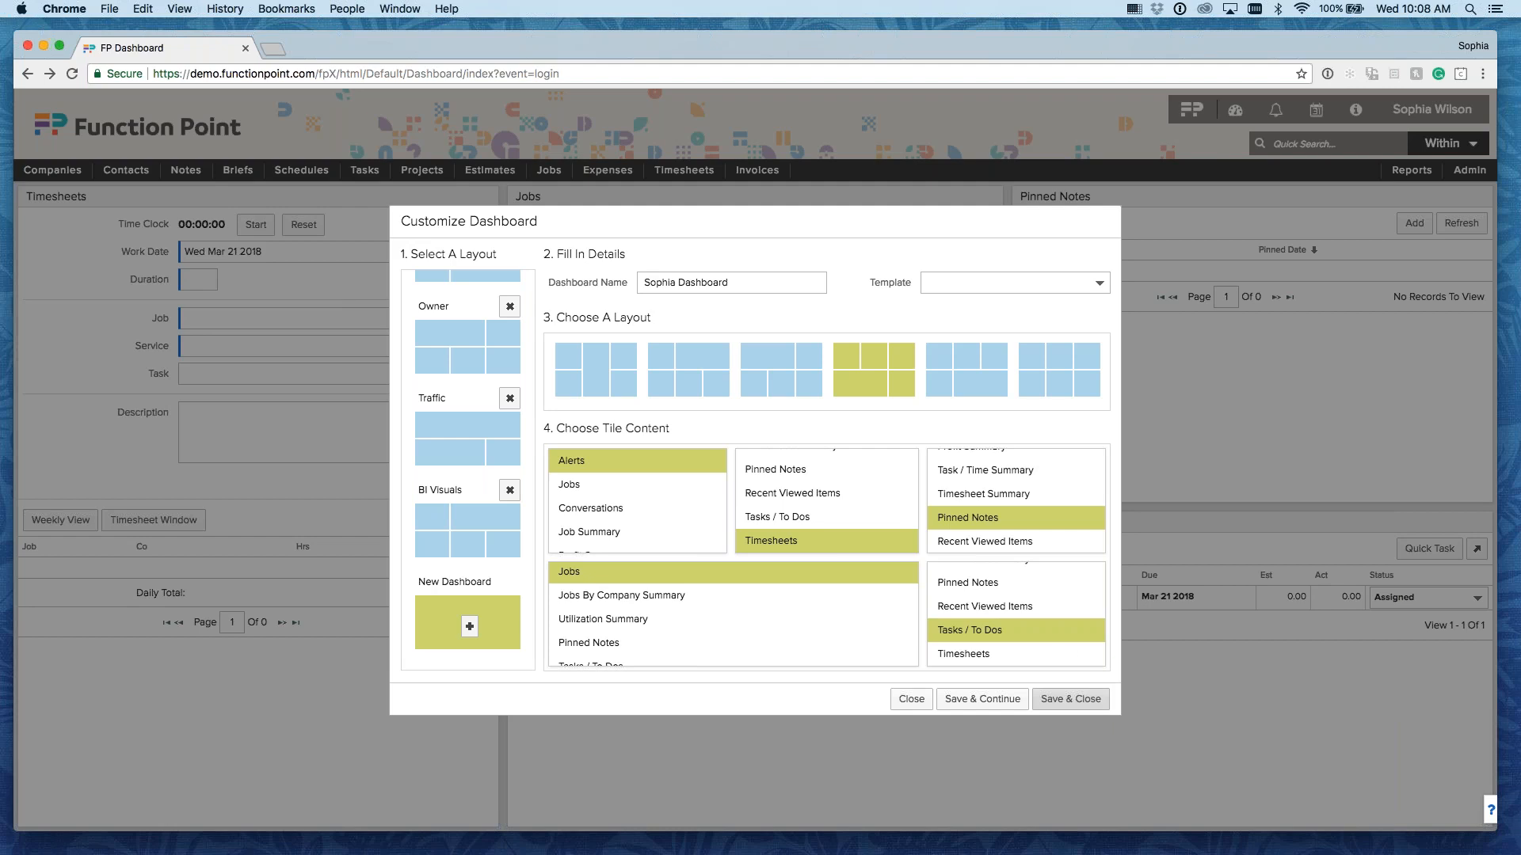
Step: Save the new dashboard, close its settings and switch the home view to it
click(1070, 699)
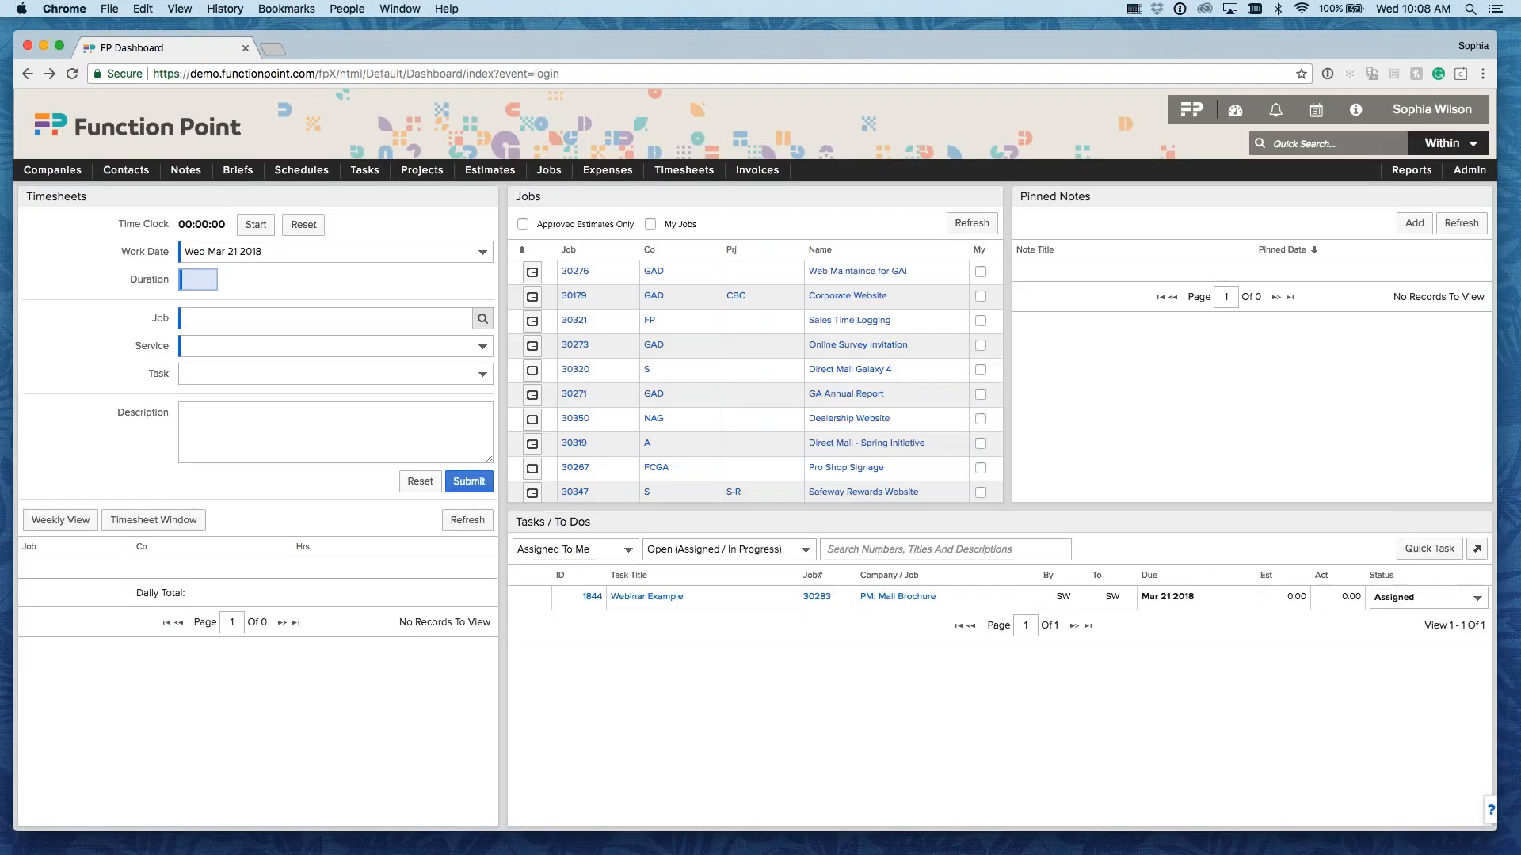
click(1235, 110)
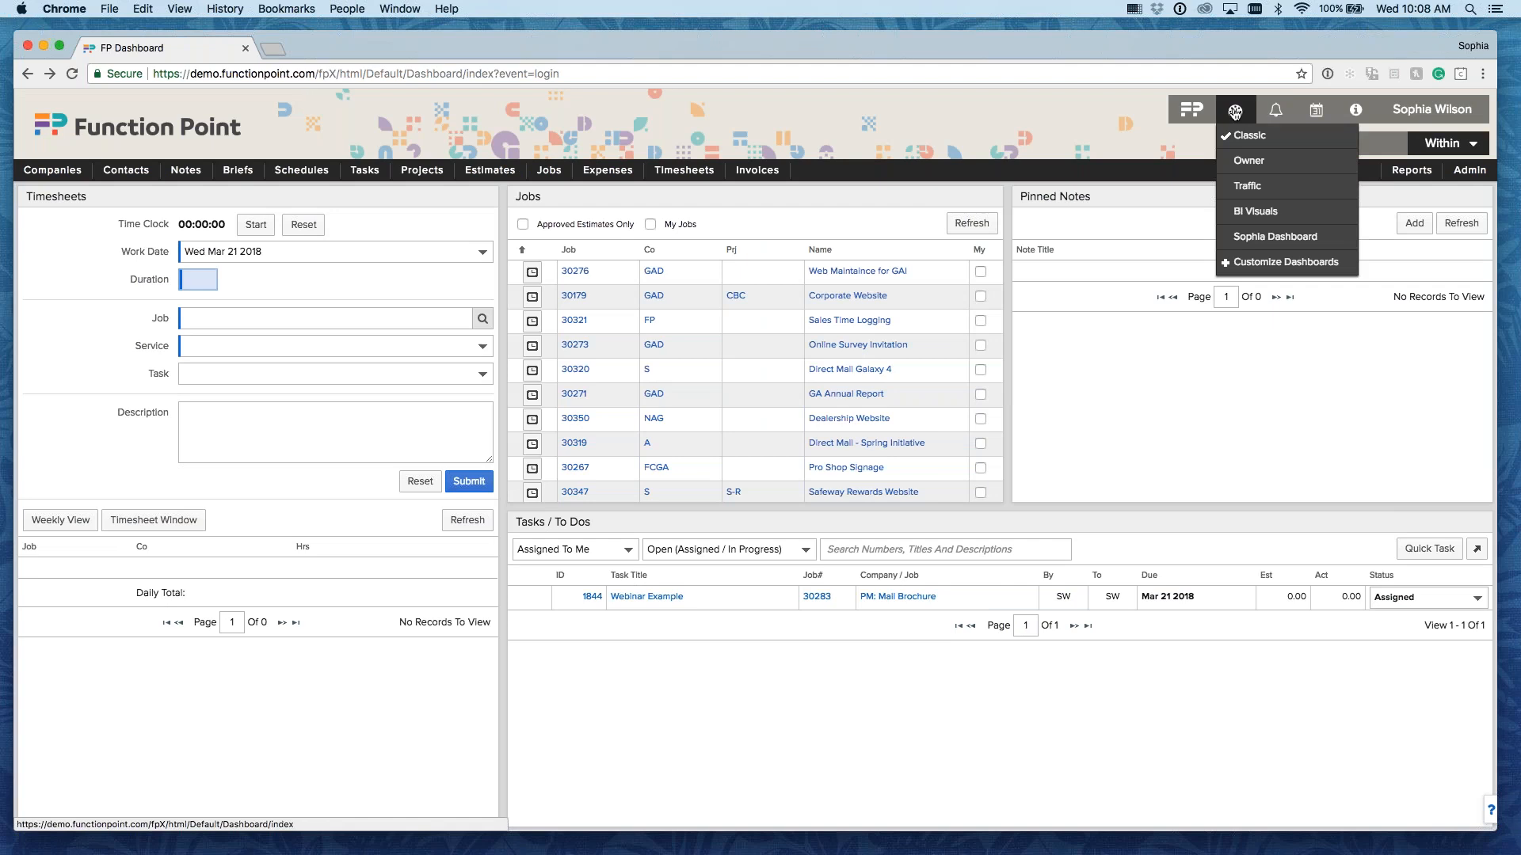
click(1260, 238)
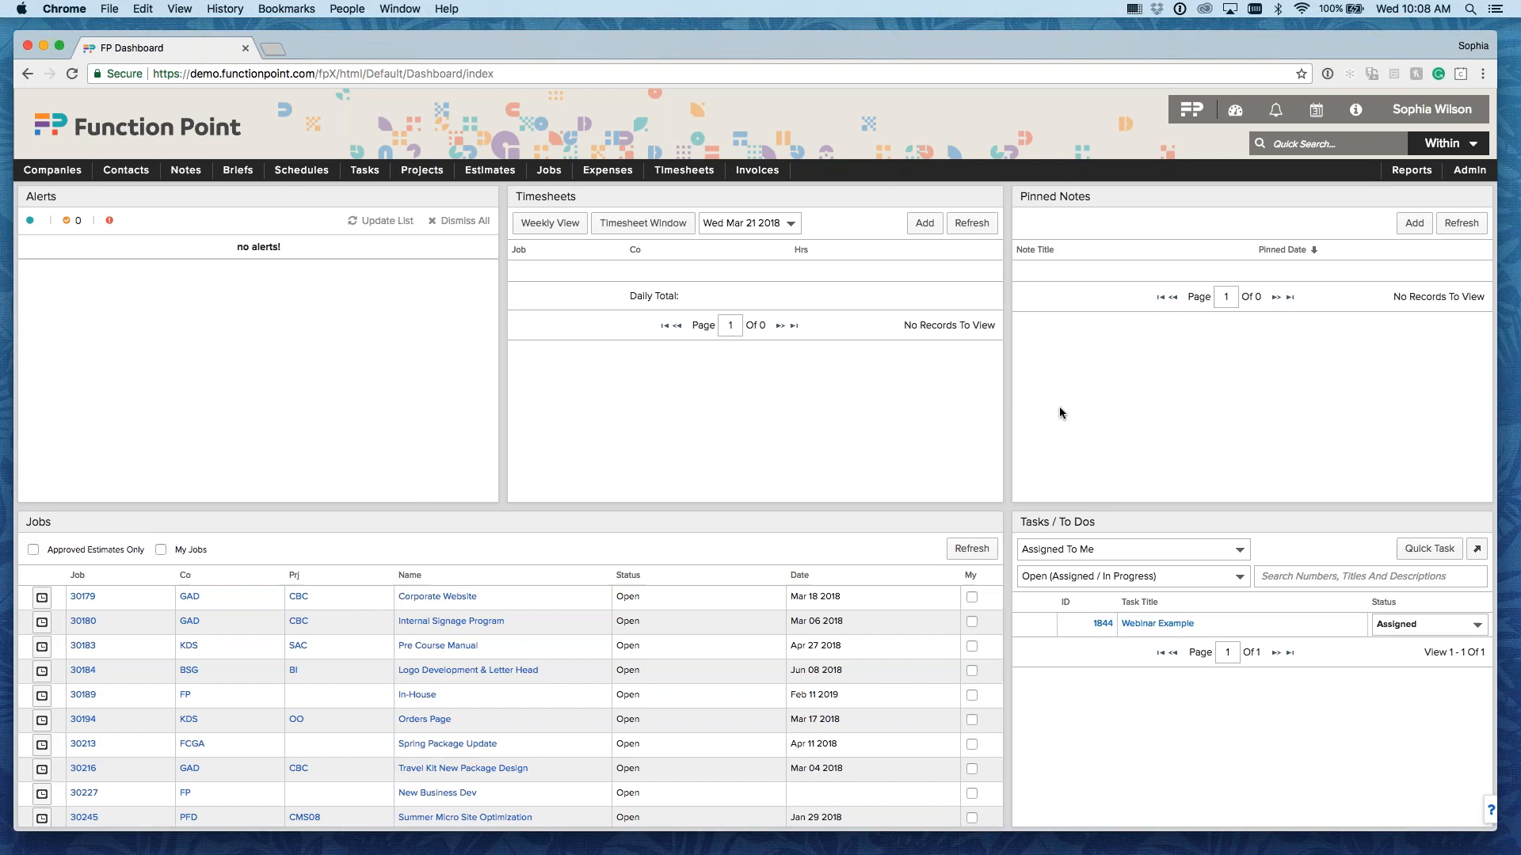
Step: Reopen the dashboard customization and view the available dashboard templates
click(1228, 115)
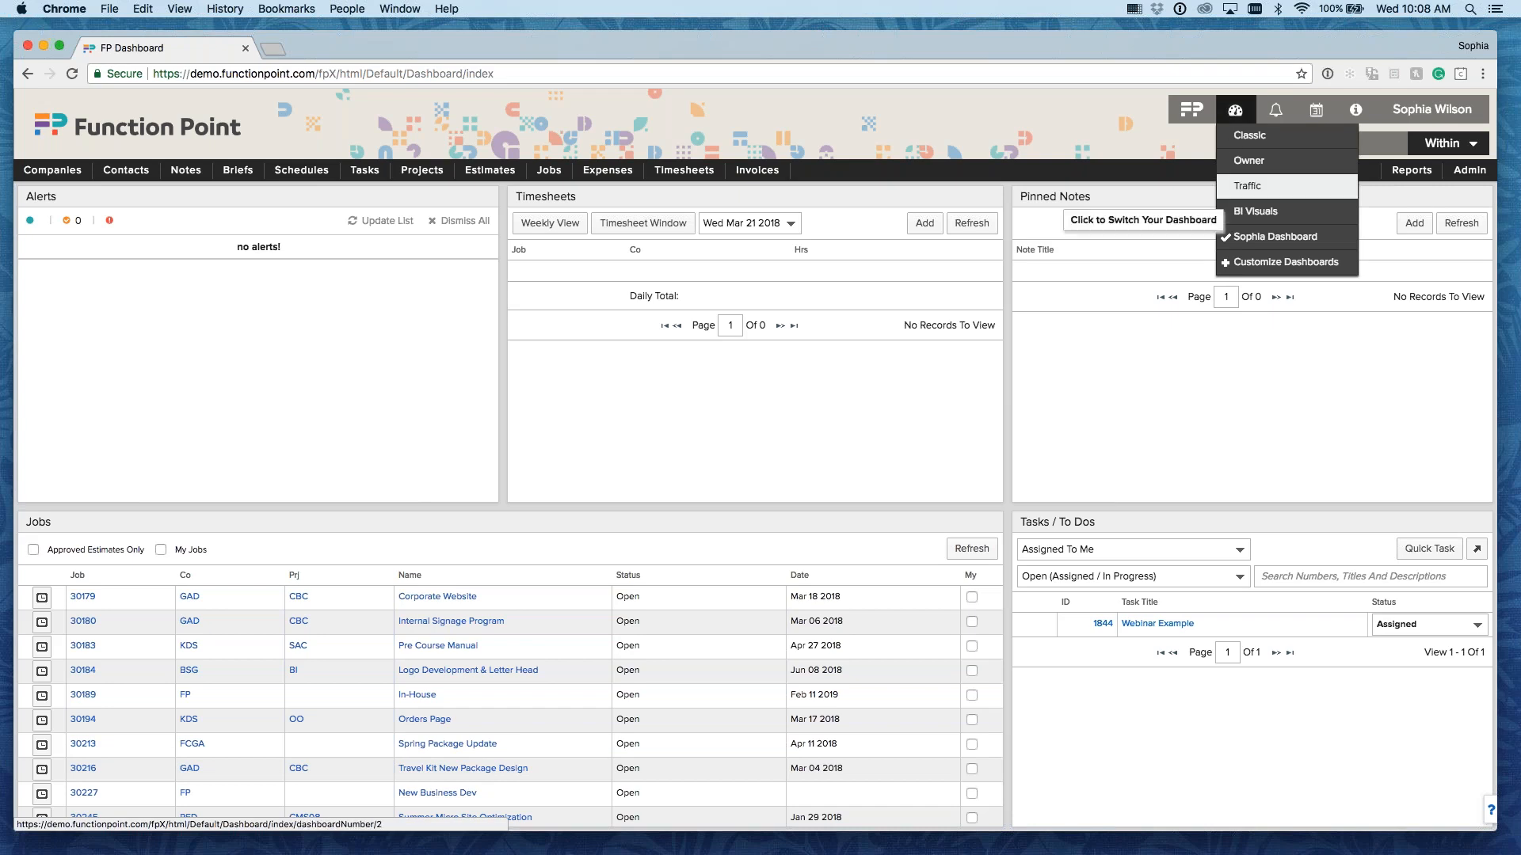
click(1232, 264)
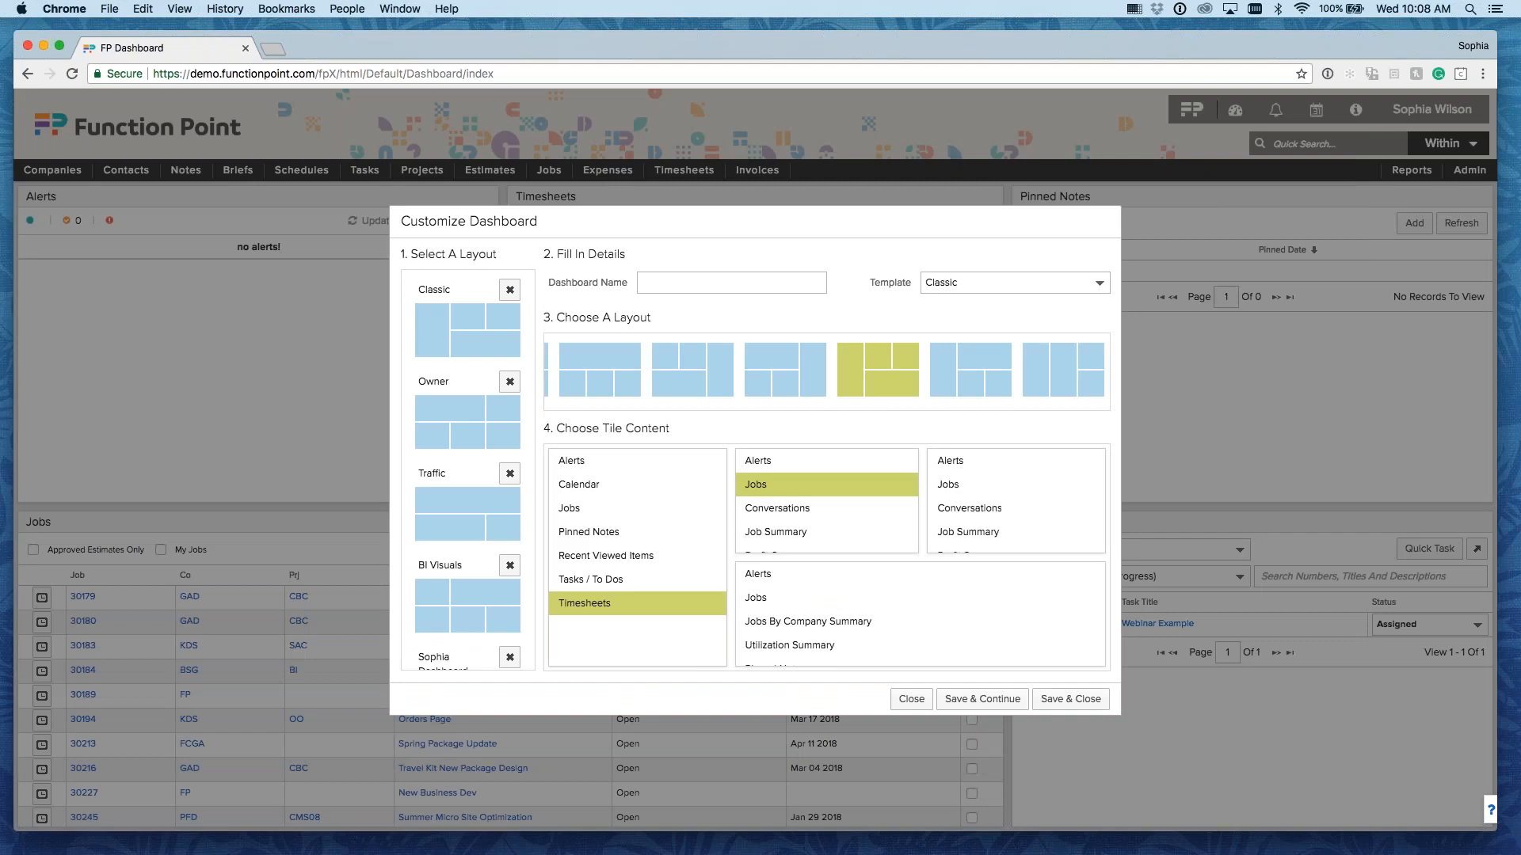
click(1004, 285)
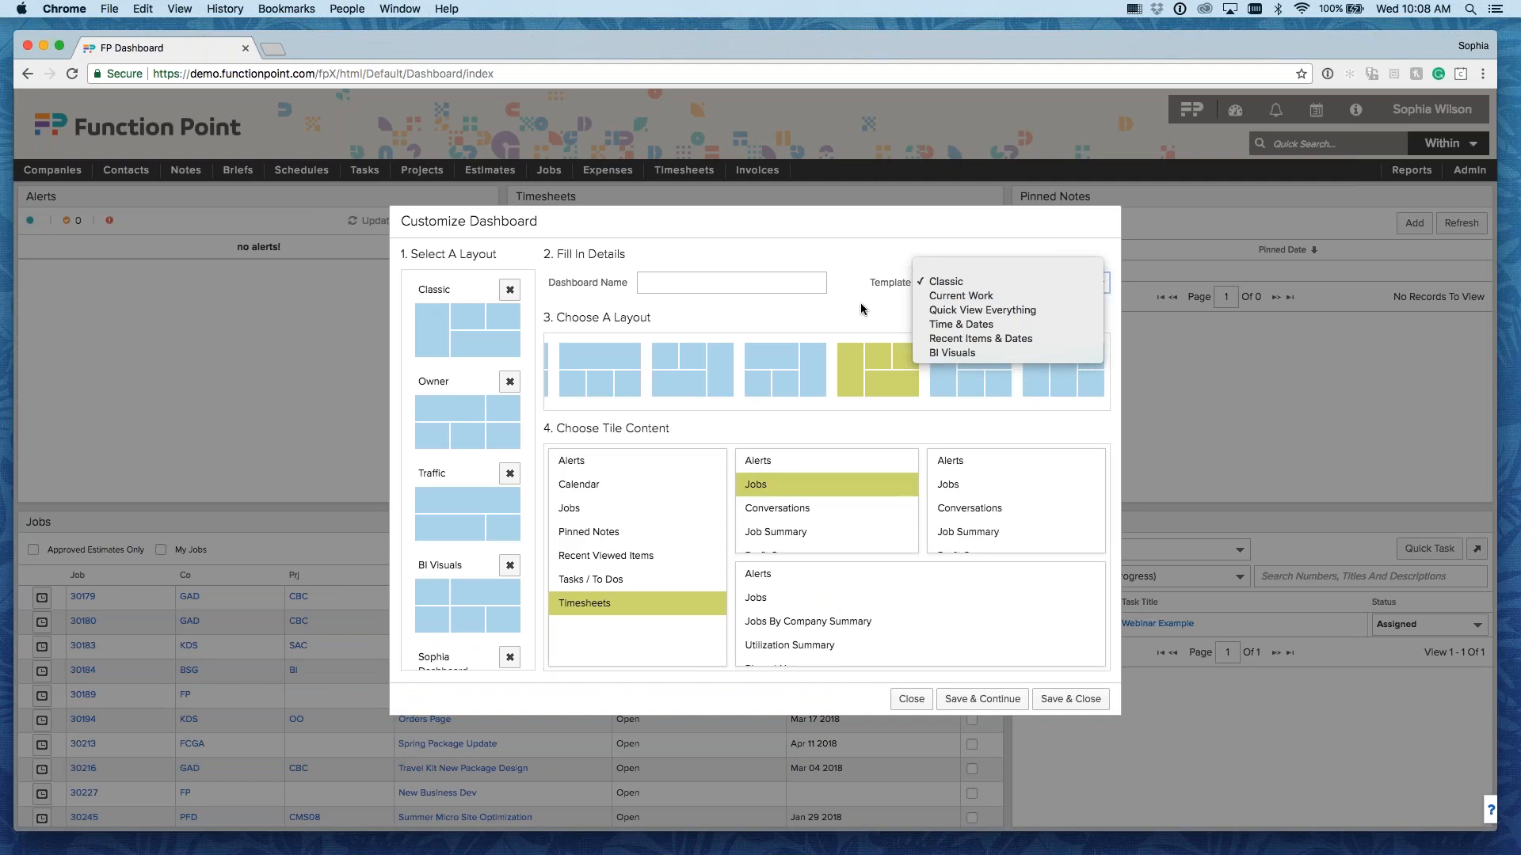
Step: Close the dashboard customization without saving and return to the current dashboard
click(909, 701)
click(909, 702)
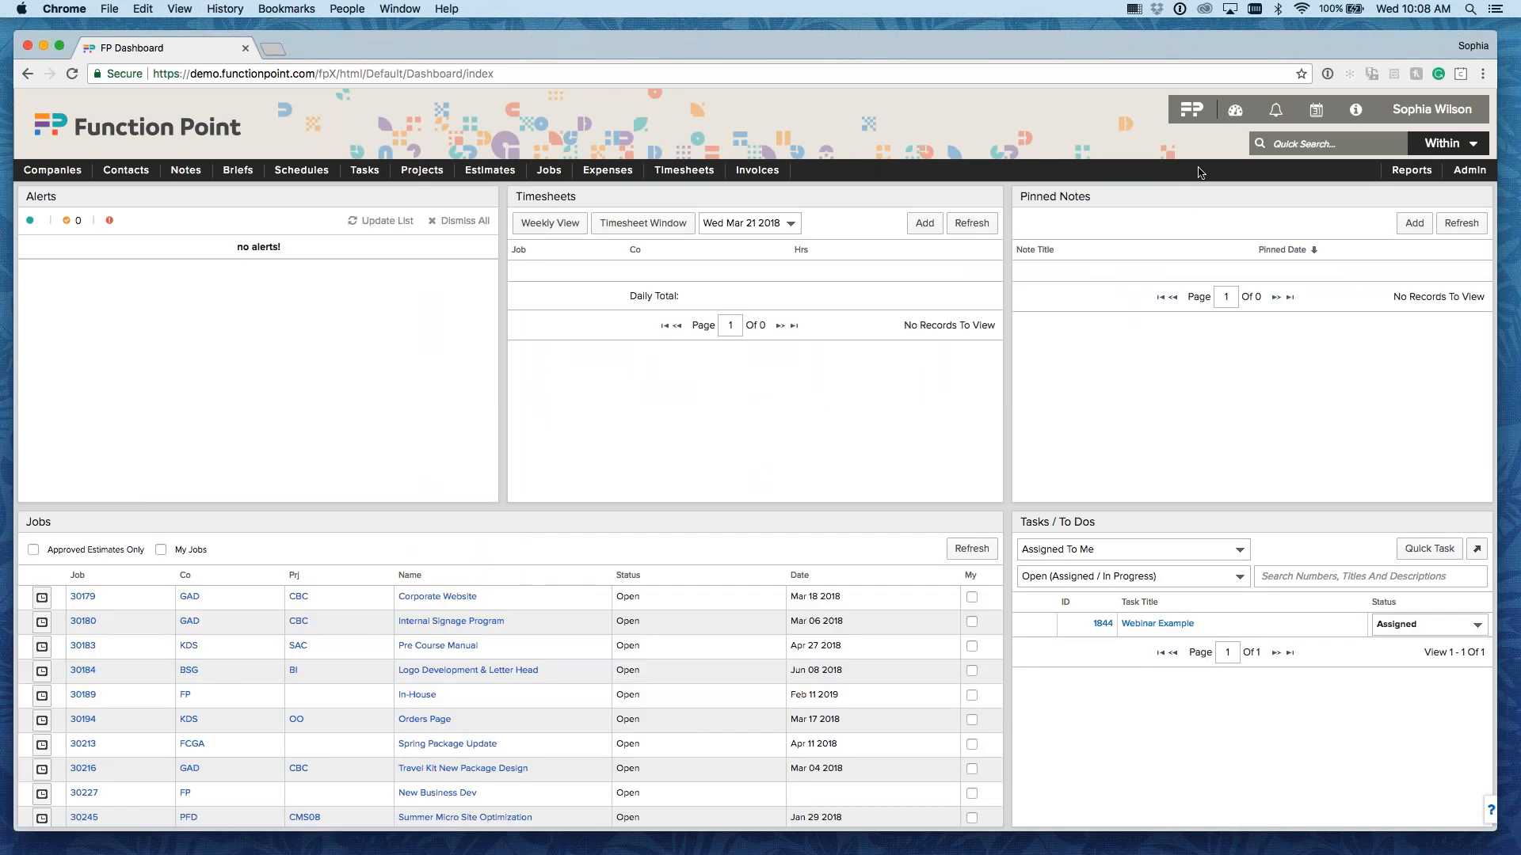
click(1235, 111)
Step: Open the Find Company search form
mouse_move(343, 175)
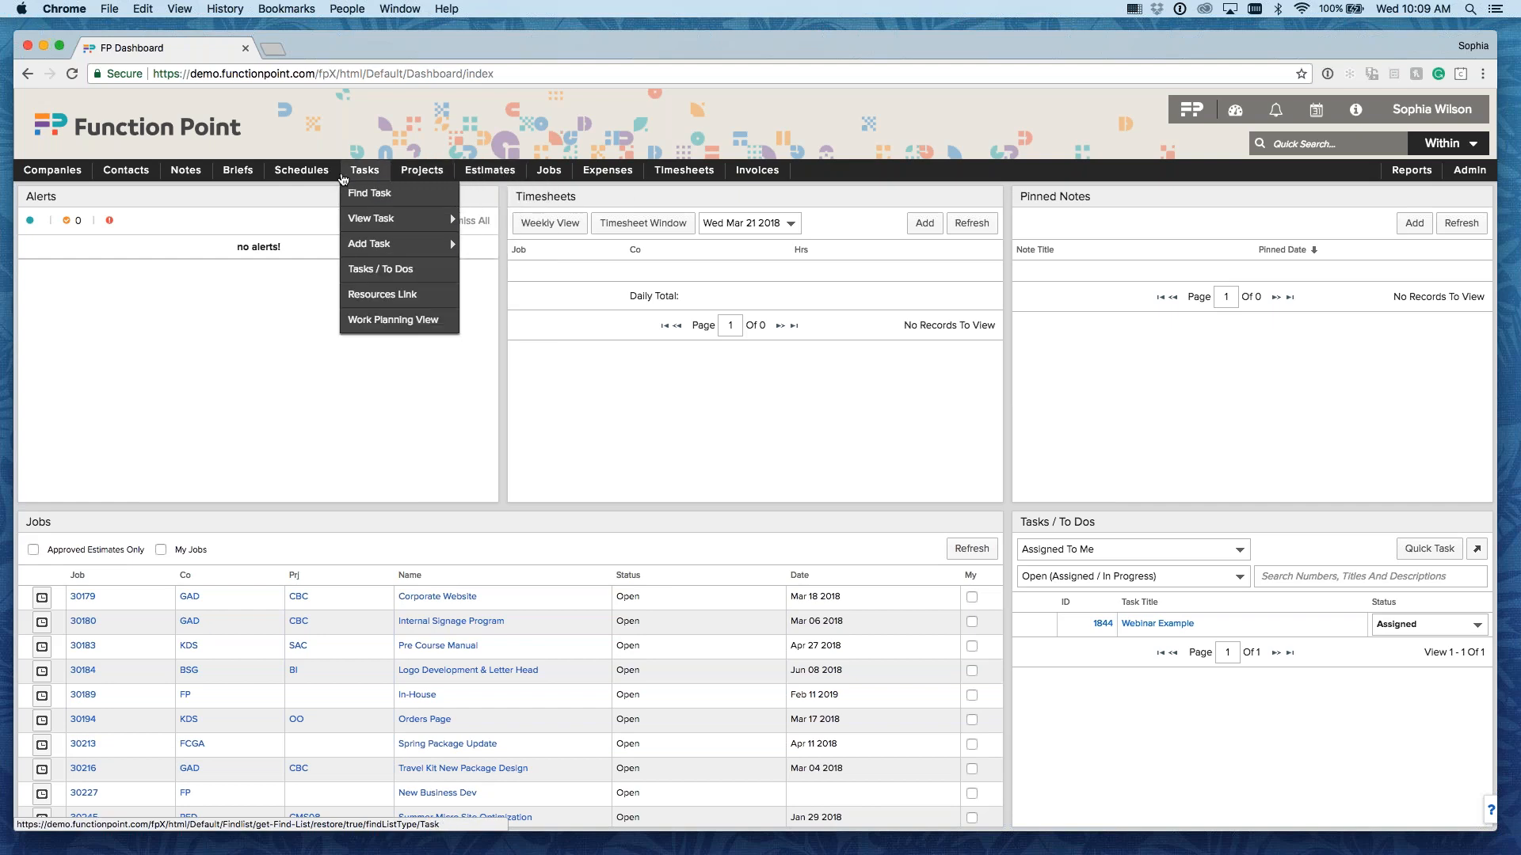
mouse_move(62, 174)
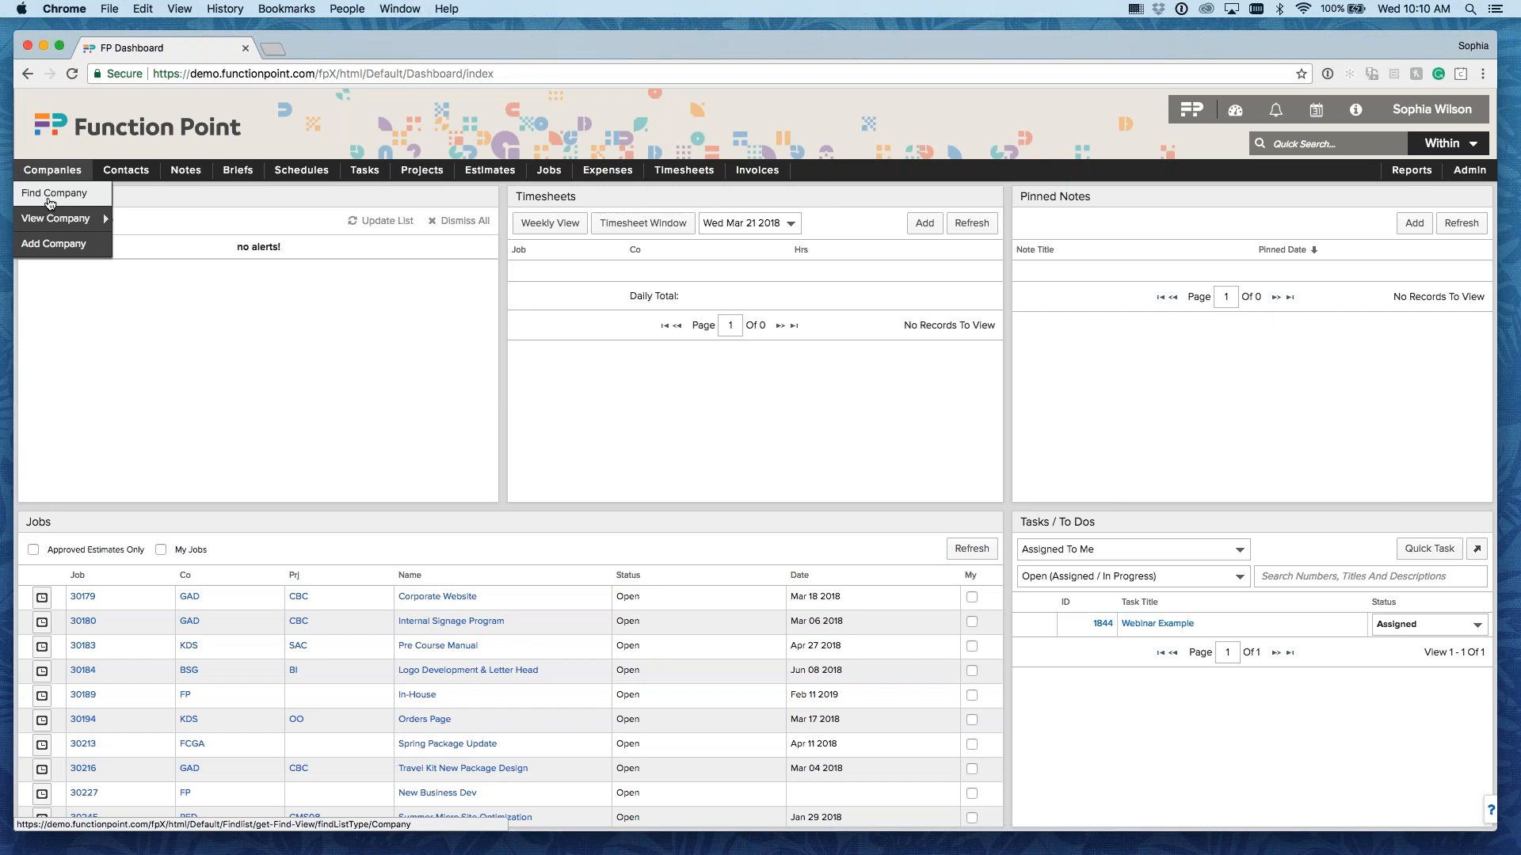
click(50, 202)
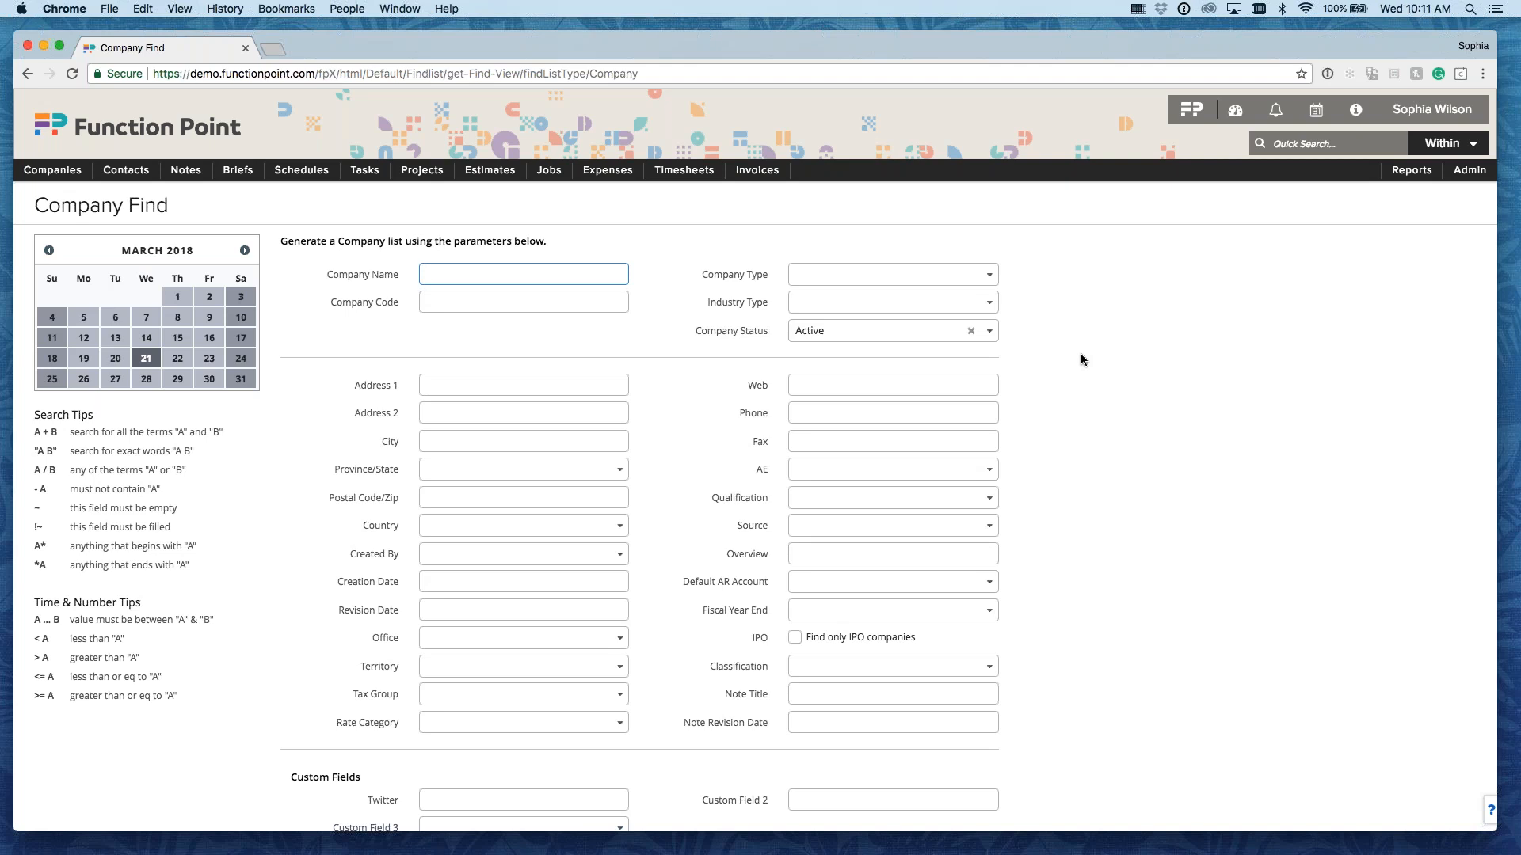
Step: Examine the available company search criteria, down to the Custom Fields section
scroll(1079, 409, down, 2)
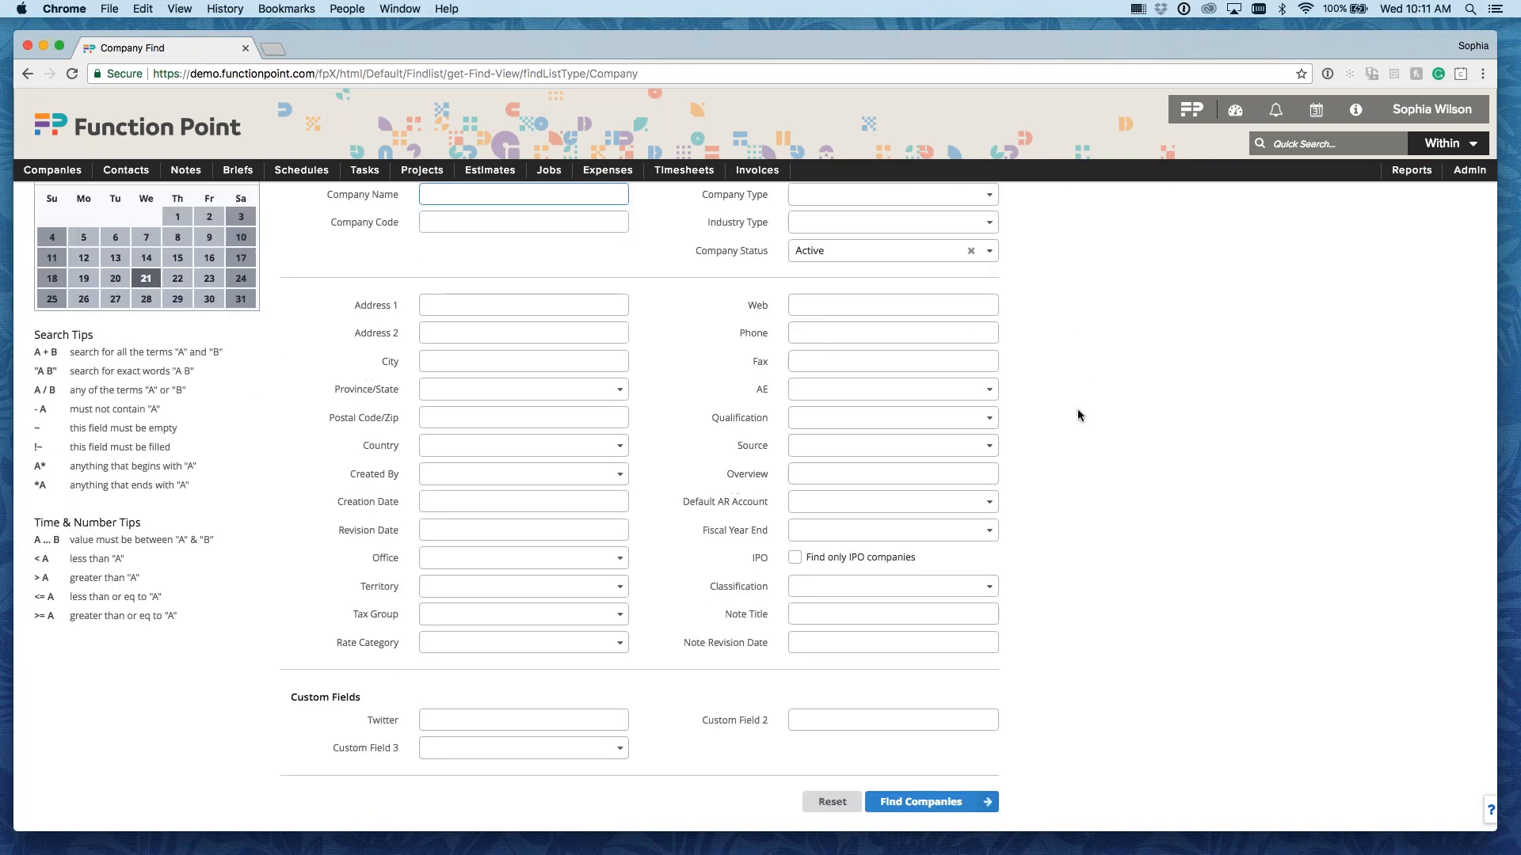
scroll(1078, 412, up, 1)
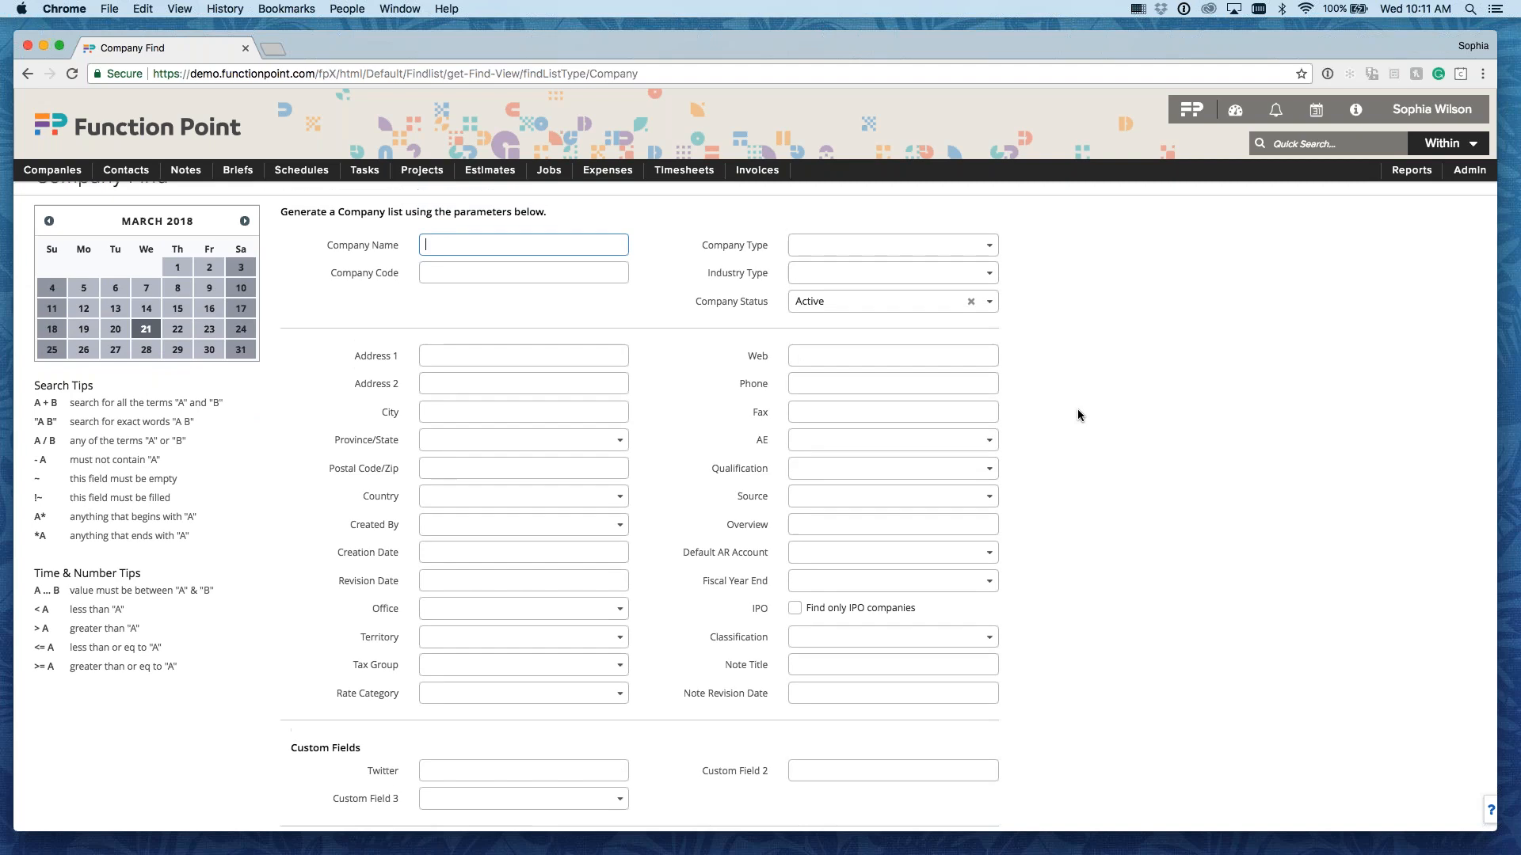
scroll(1077, 409, up, 1)
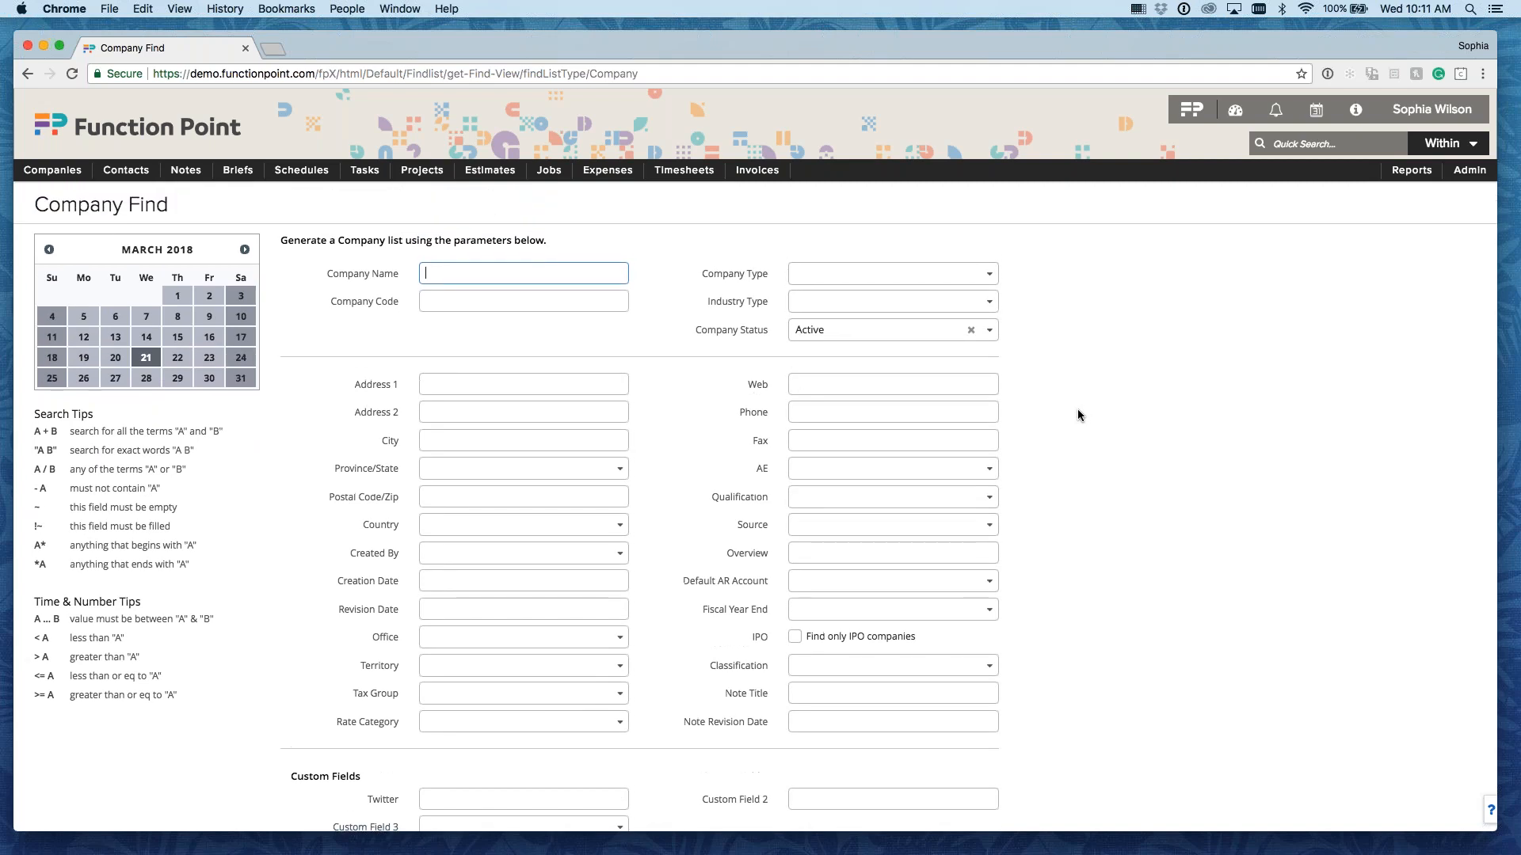
scroll(1078, 409, down, 1)
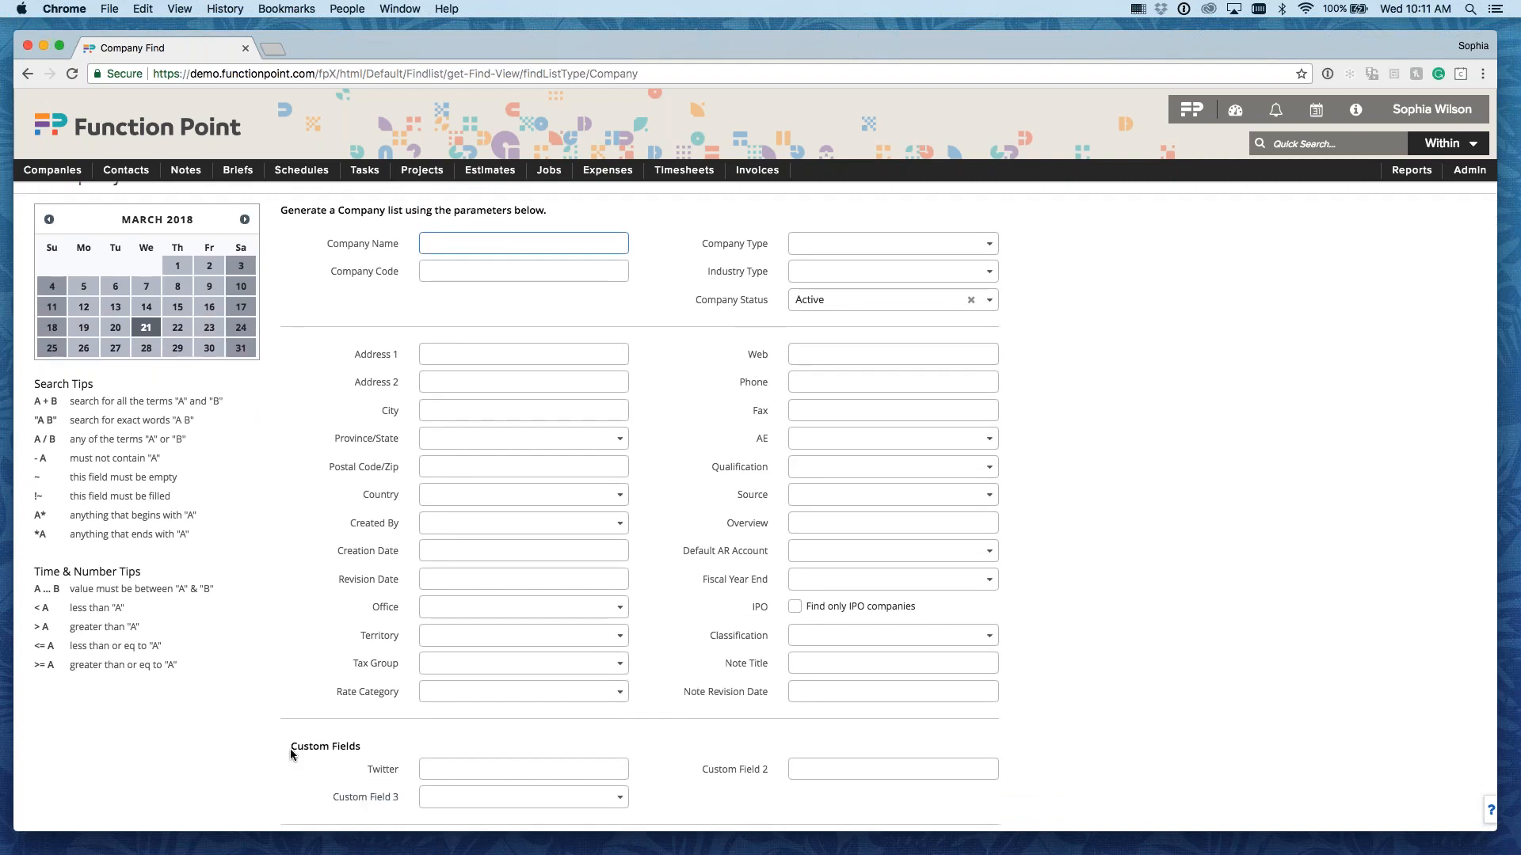
drag(292, 754, 377, 754)
click(536, 739)
scroll(1067, 663, up, 1)
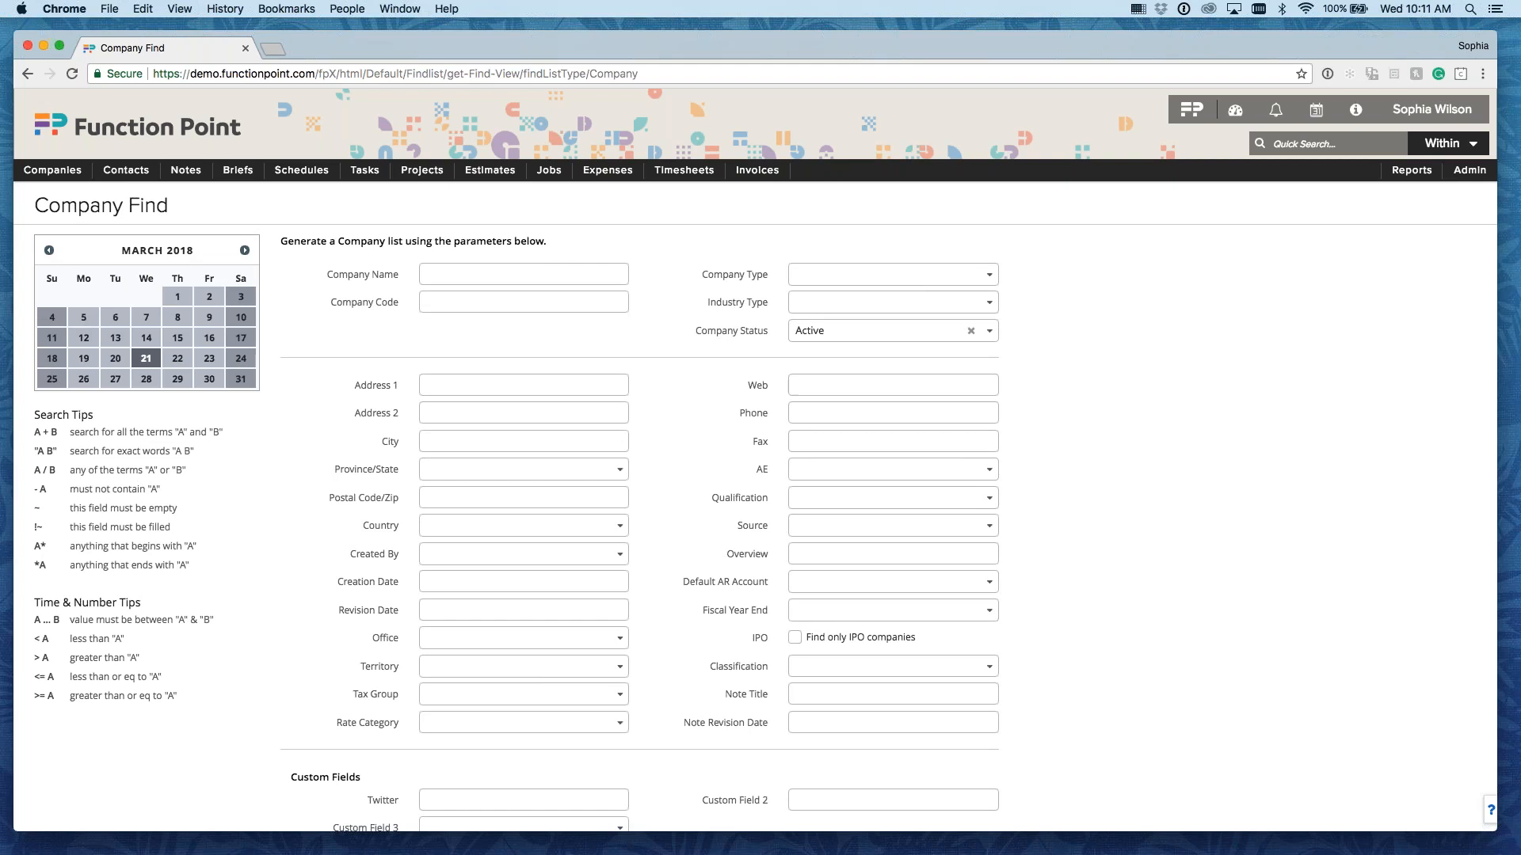
Step: Limit the company search to Active status and set the company type to Client
click(829, 333)
click(846, 359)
click(813, 276)
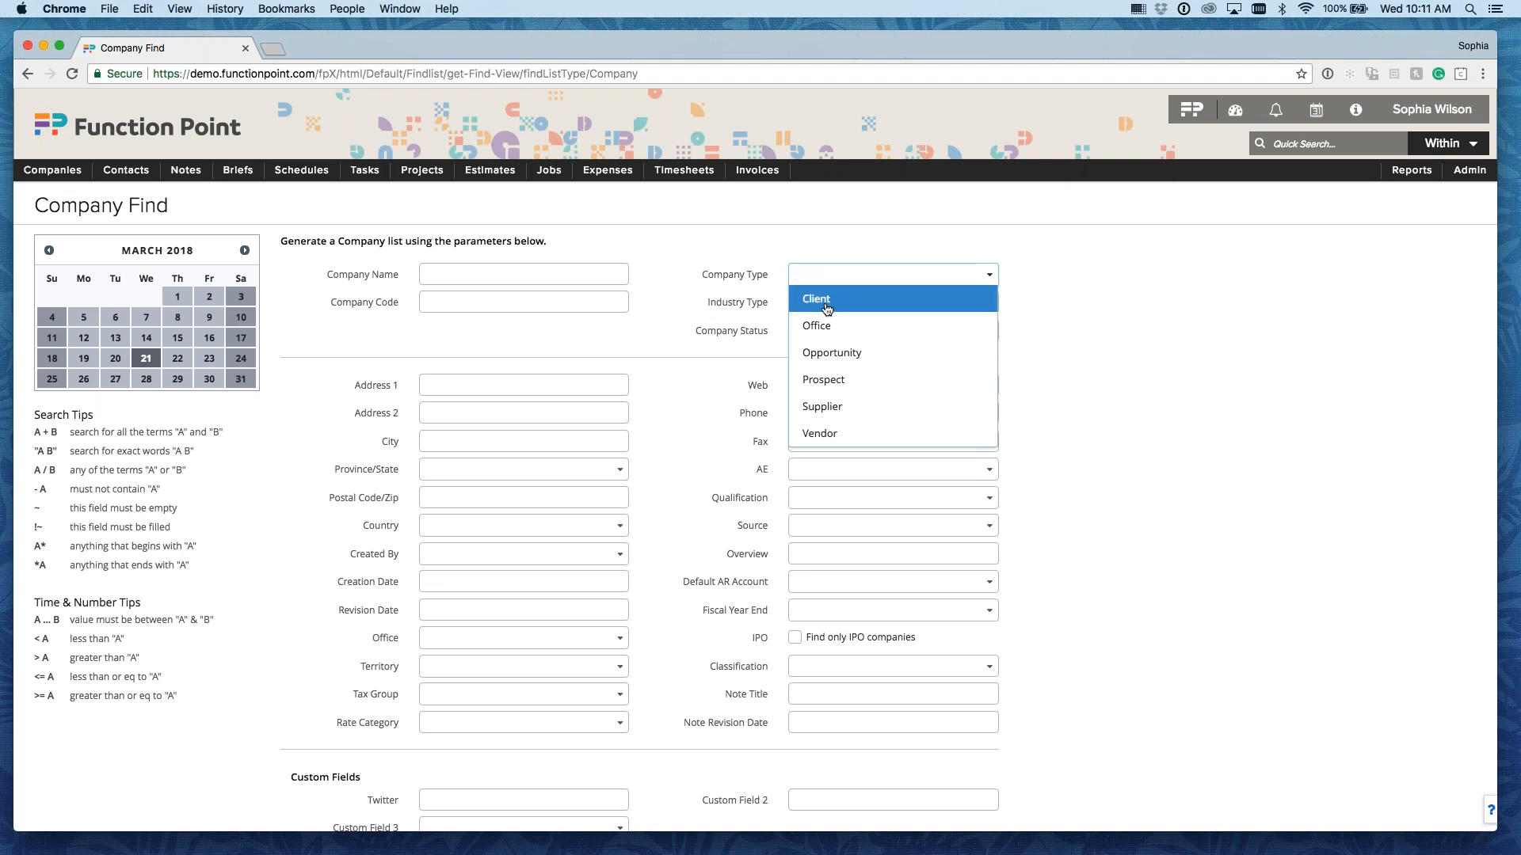
click(827, 308)
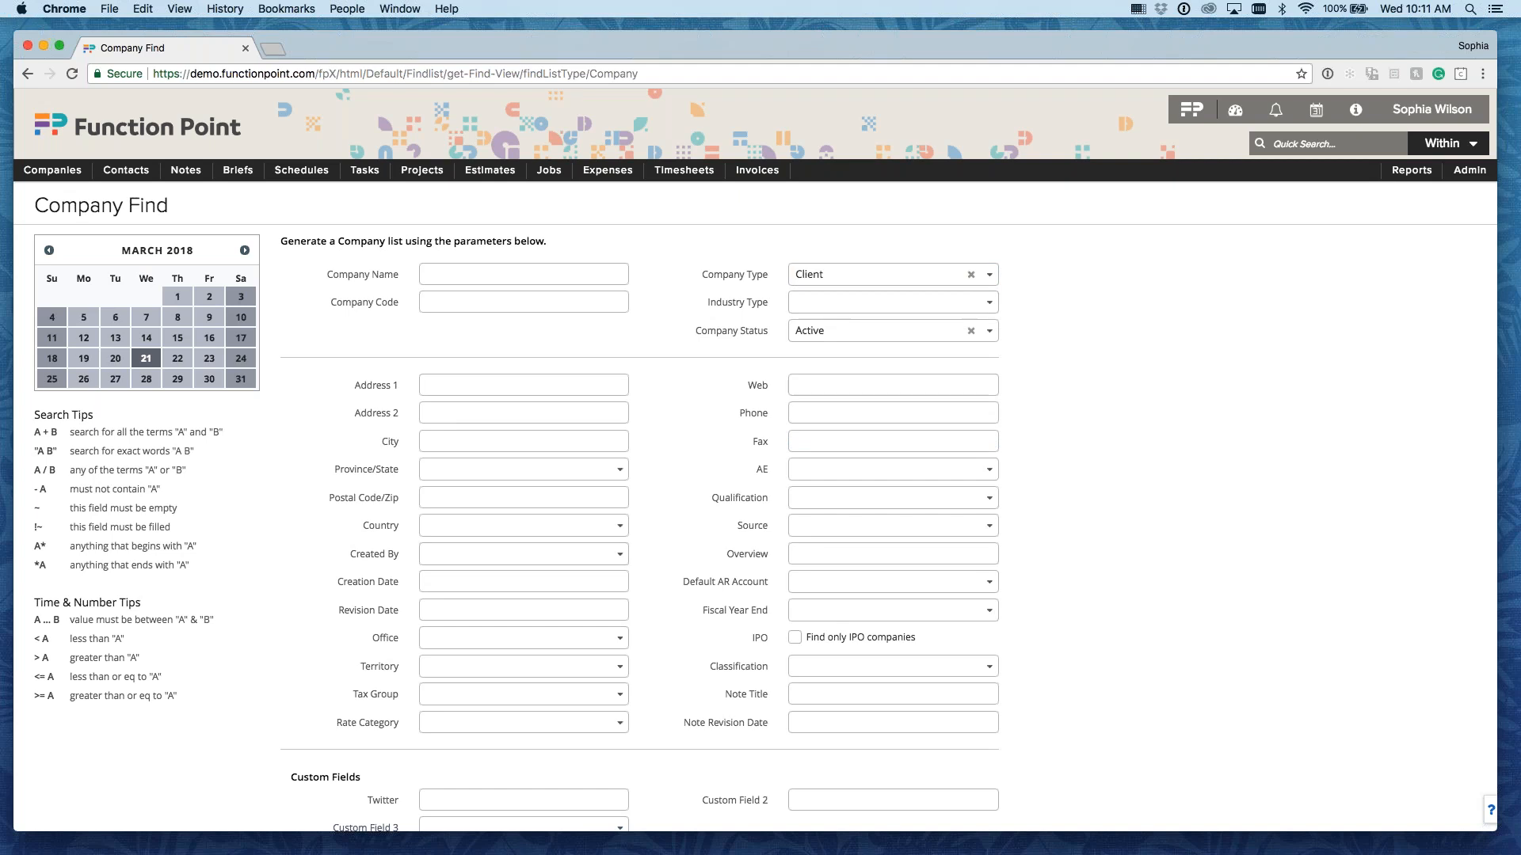
Step: Set the search country to United States and run the company search
click(555, 522)
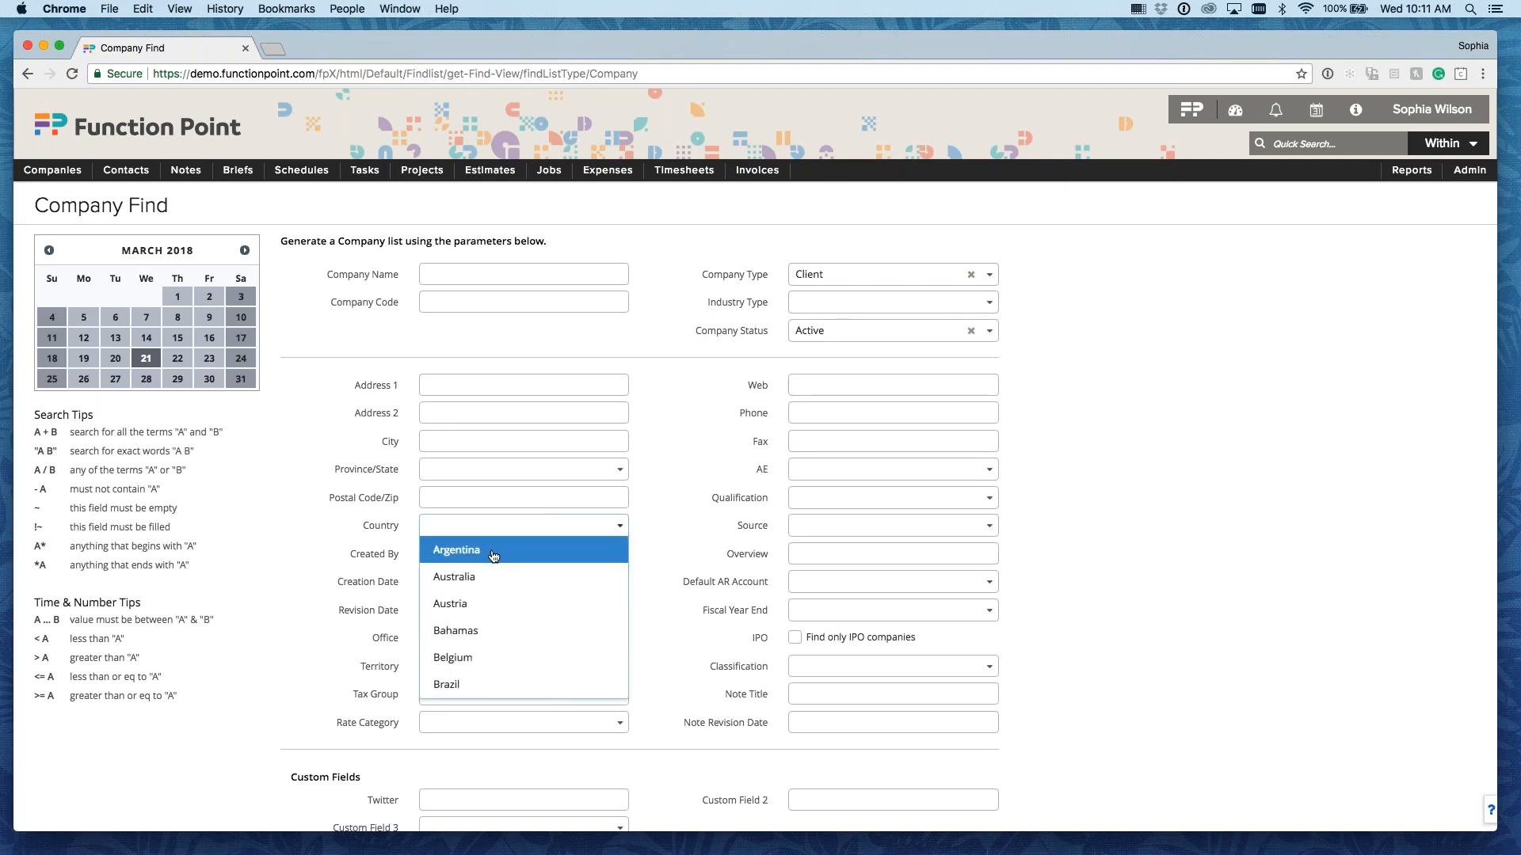
text(unit)
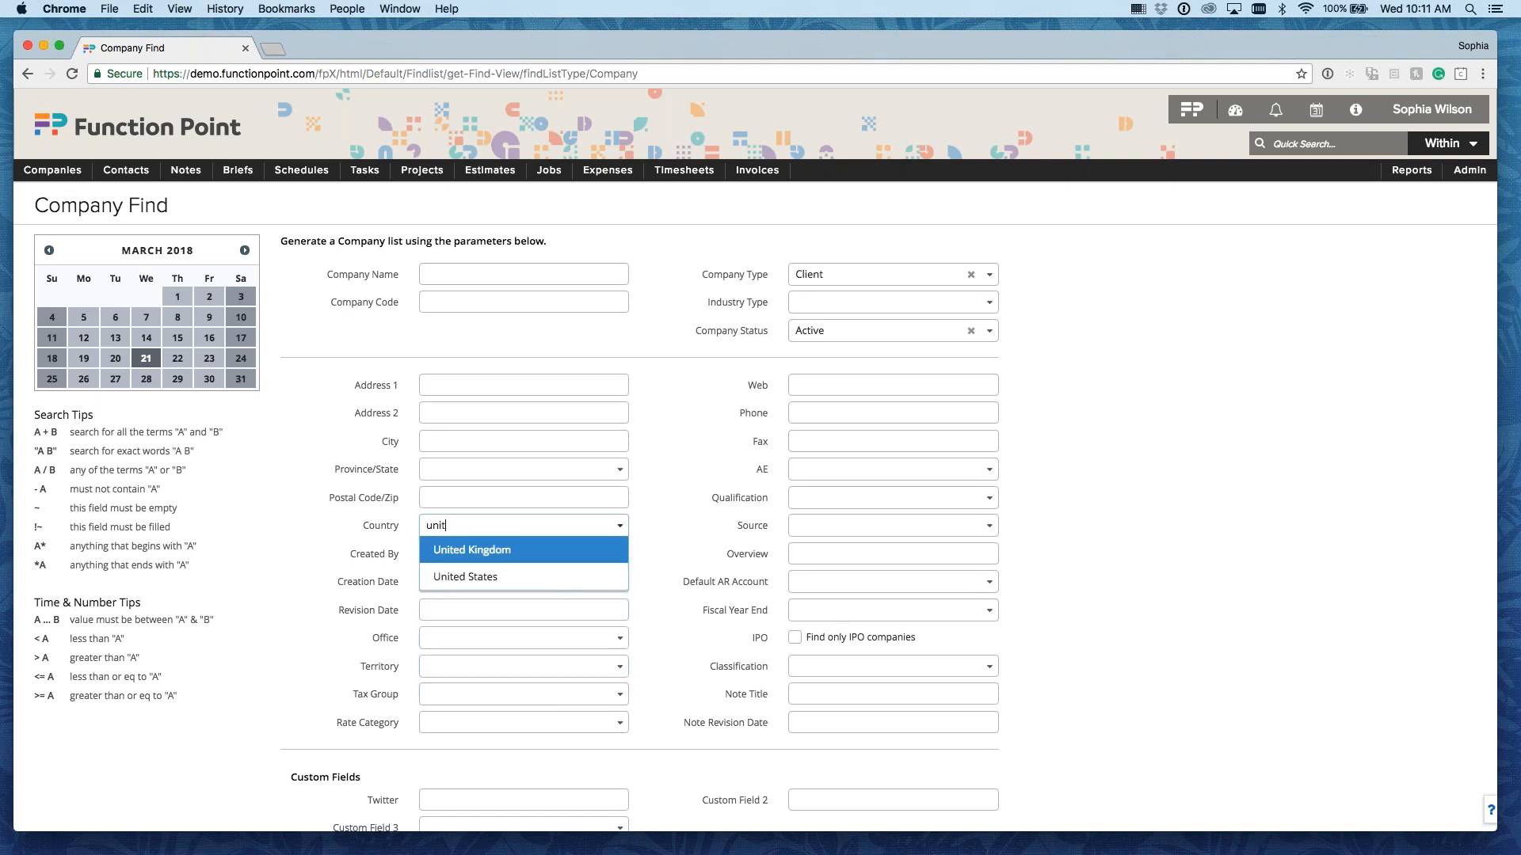
click(505, 578)
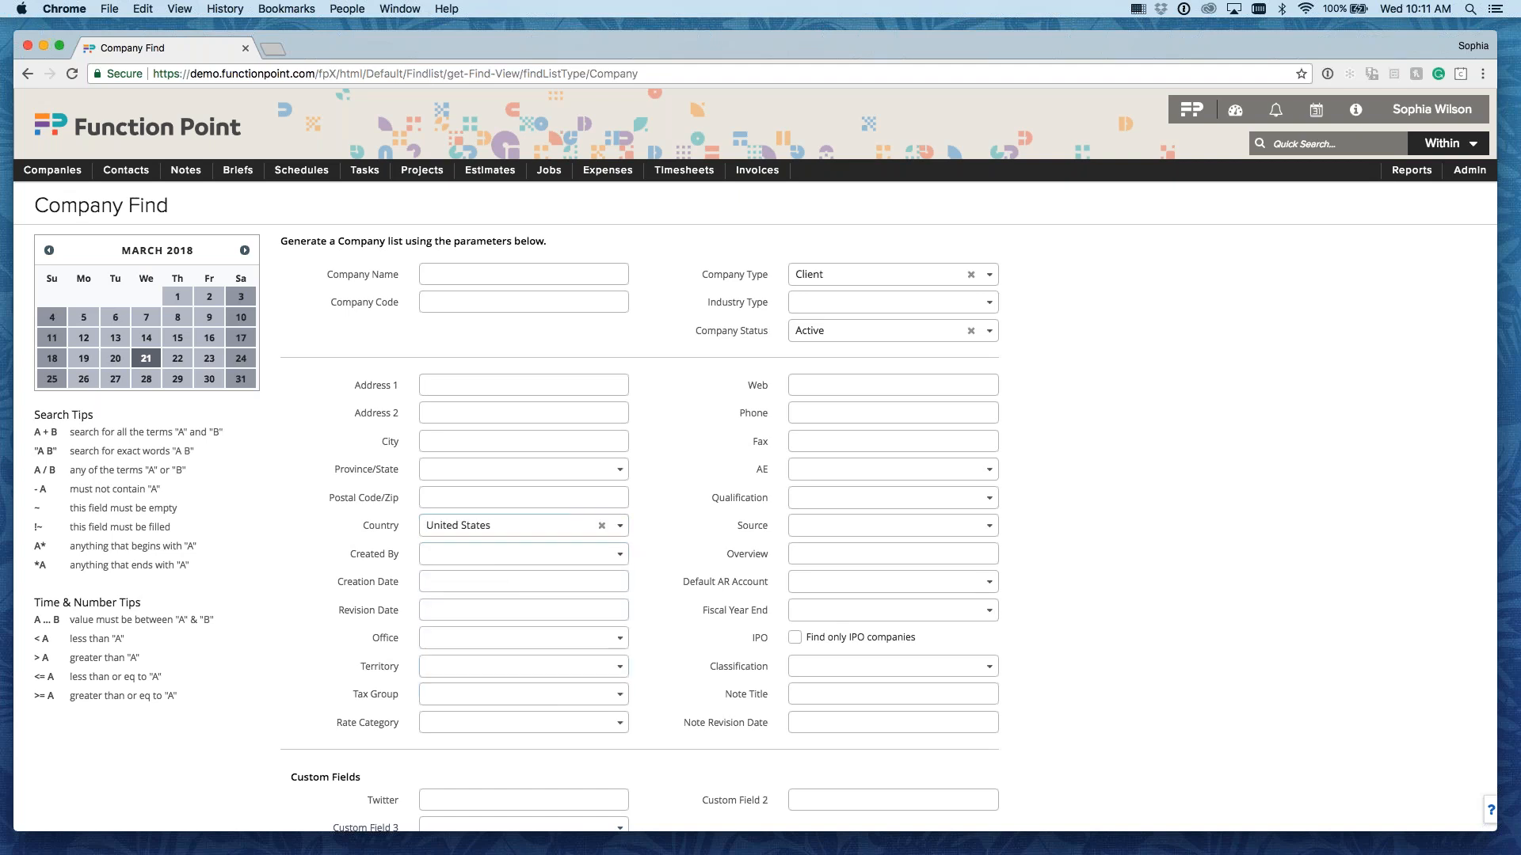
scroll(760, 507, down, 2)
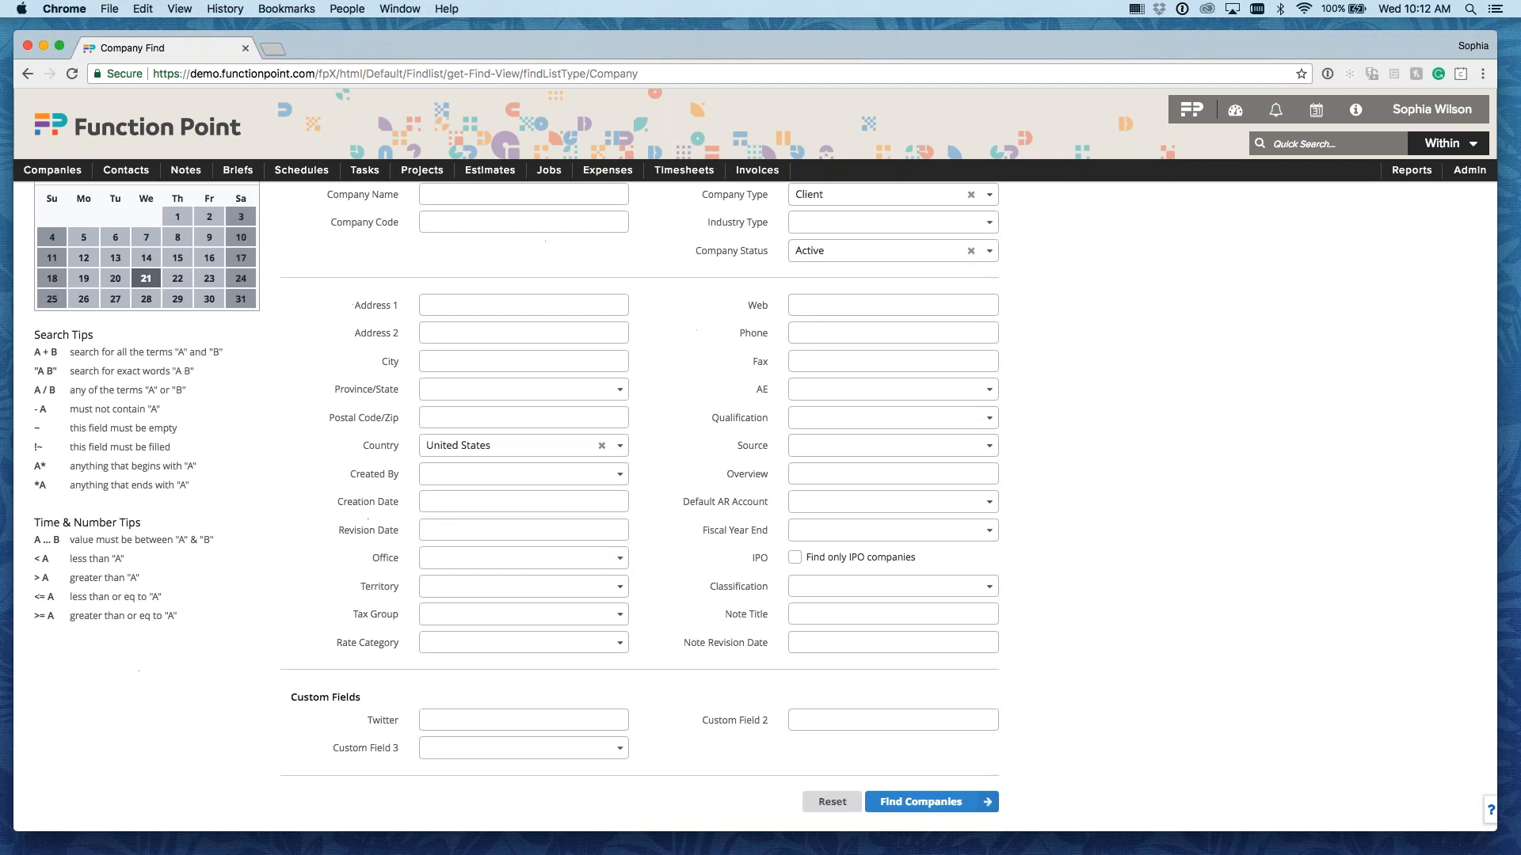
click(922, 805)
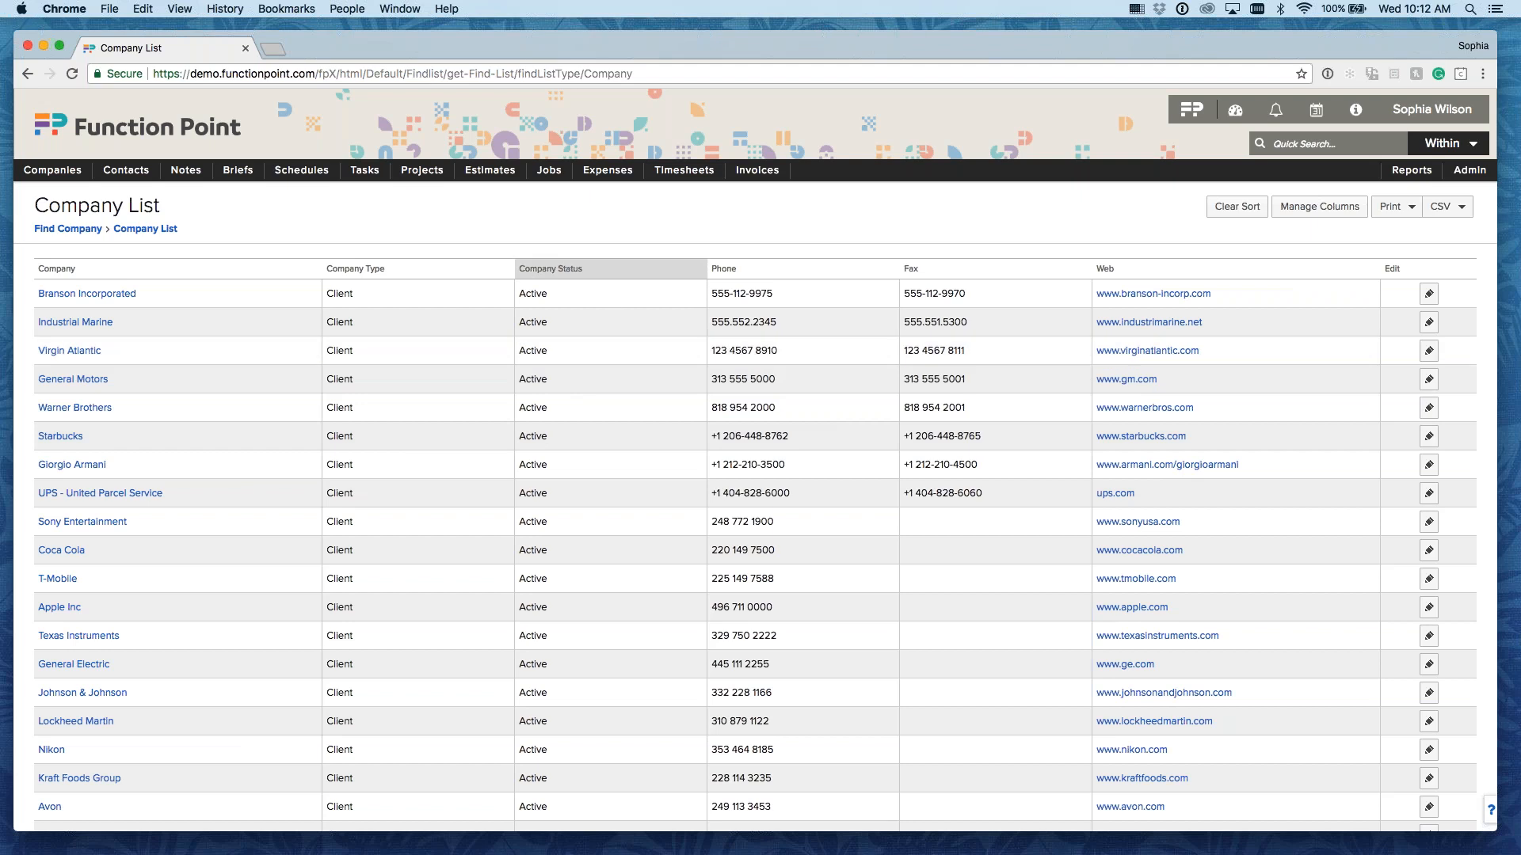
Step: Remove the Fax, Web, Phone and Edit columns from the company list's column setup
click(1321, 210)
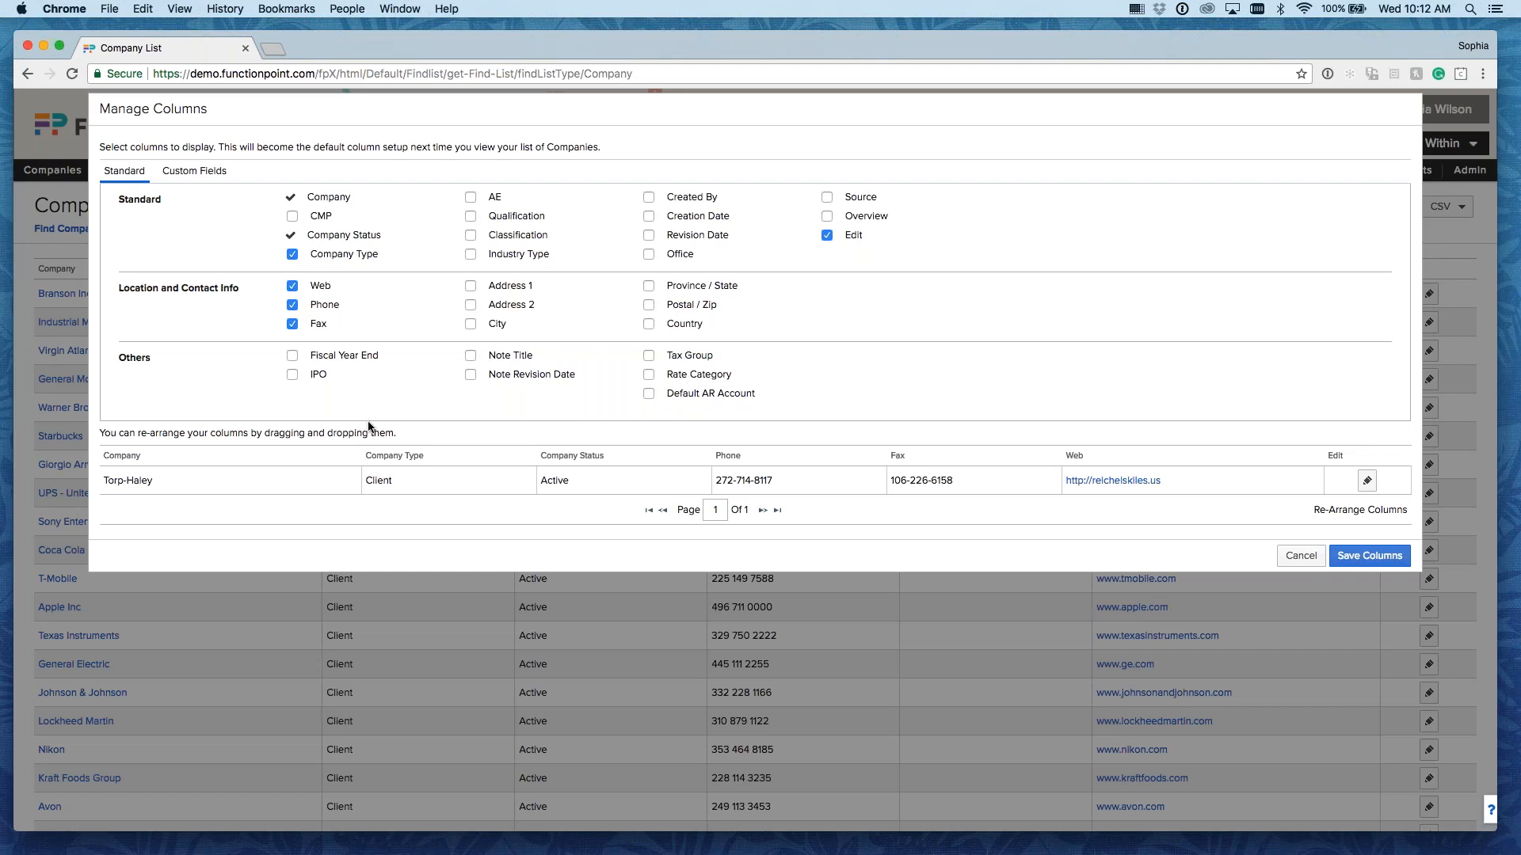
click(293, 324)
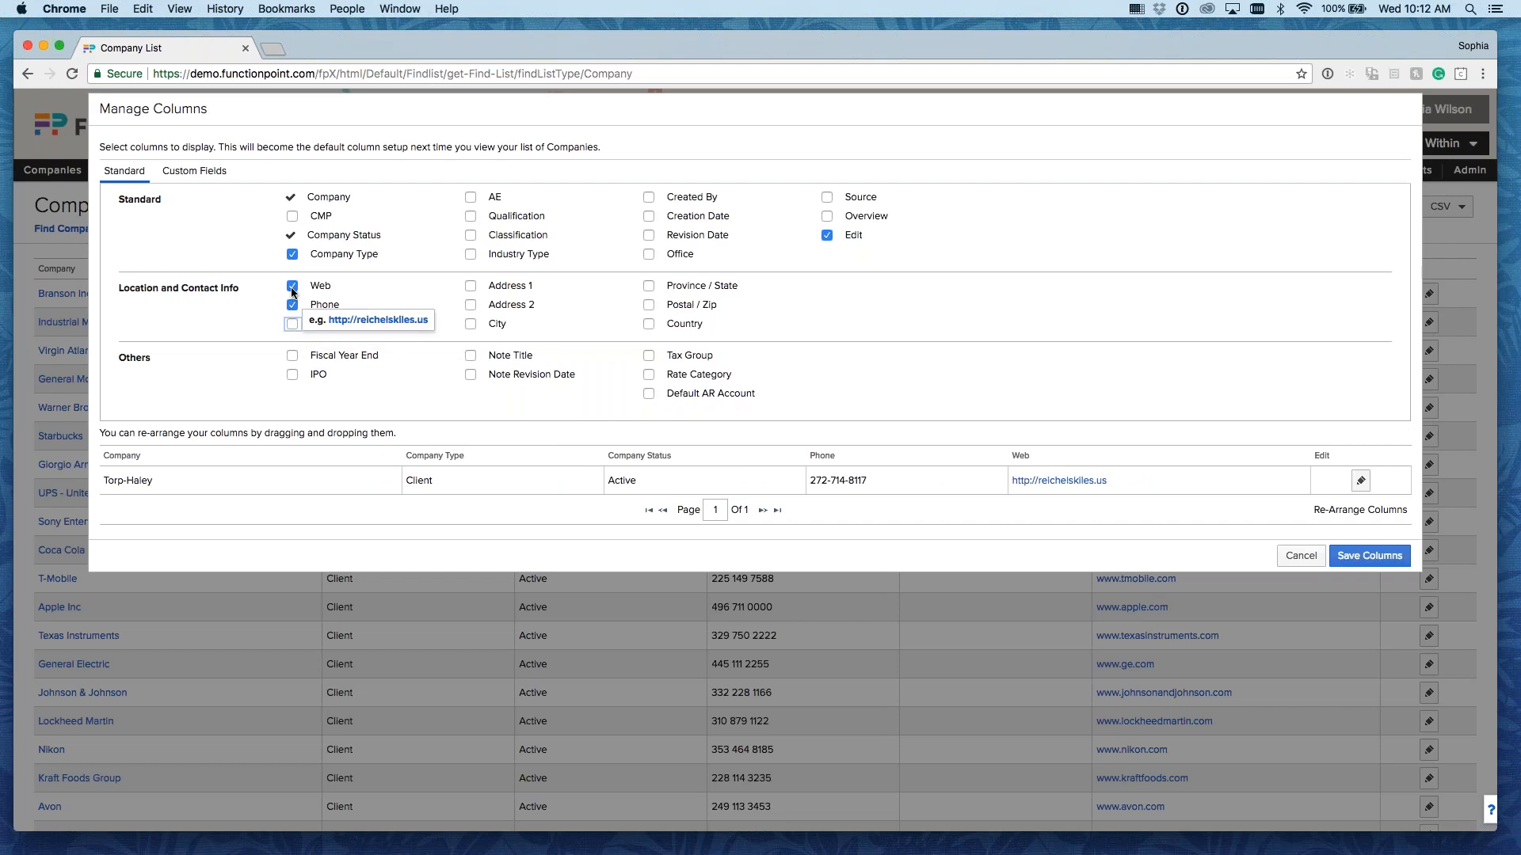
click(292, 286)
click(292, 306)
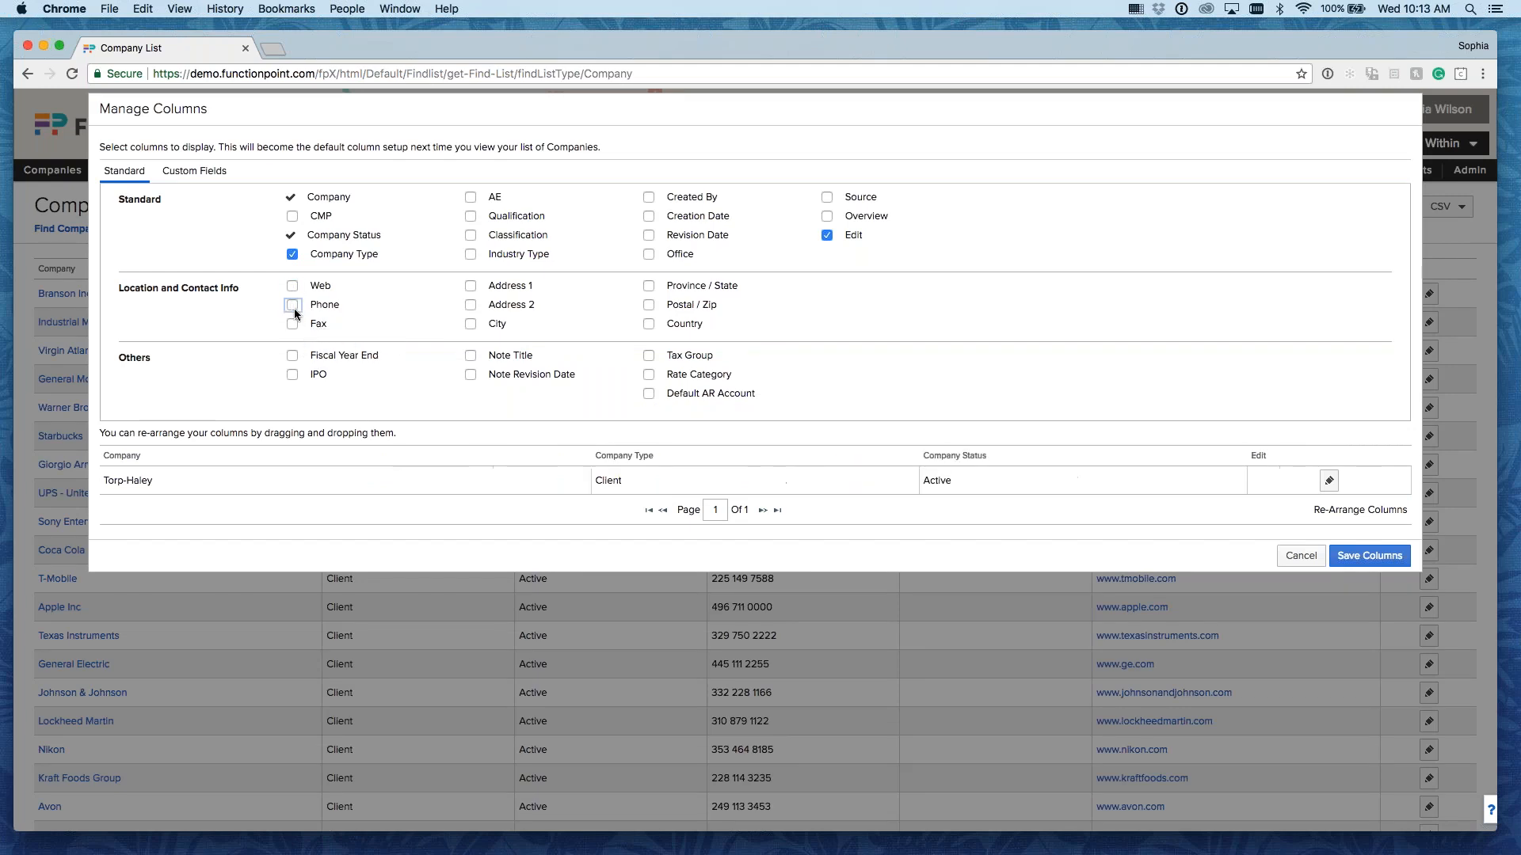
click(827, 234)
Step: Add the Address 1, City, Province / State, Postal / Zip and Country columns and save the column setup
click(471, 286)
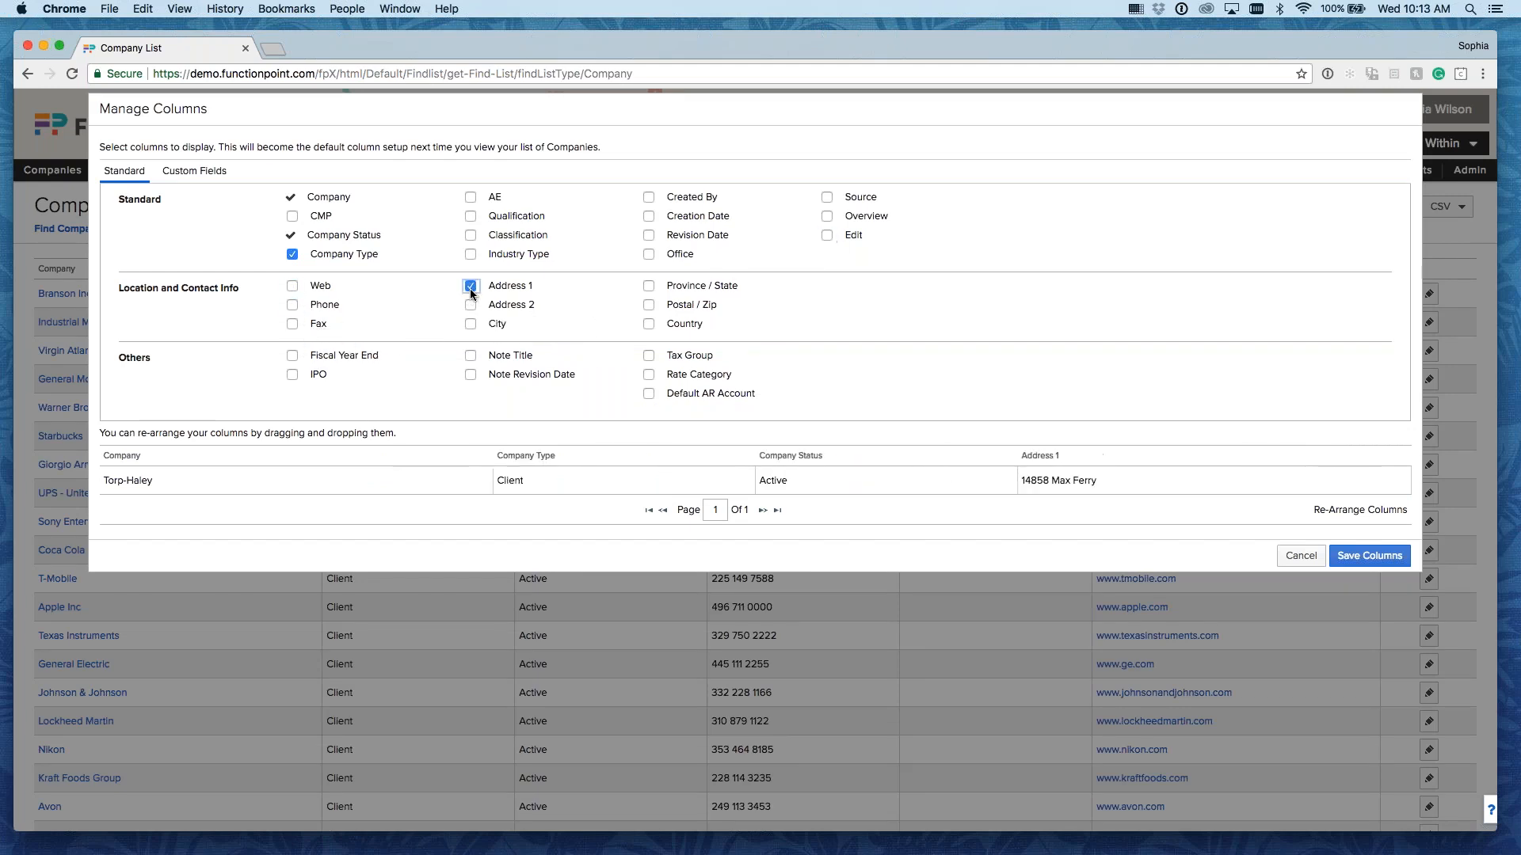
click(477, 325)
click(650, 287)
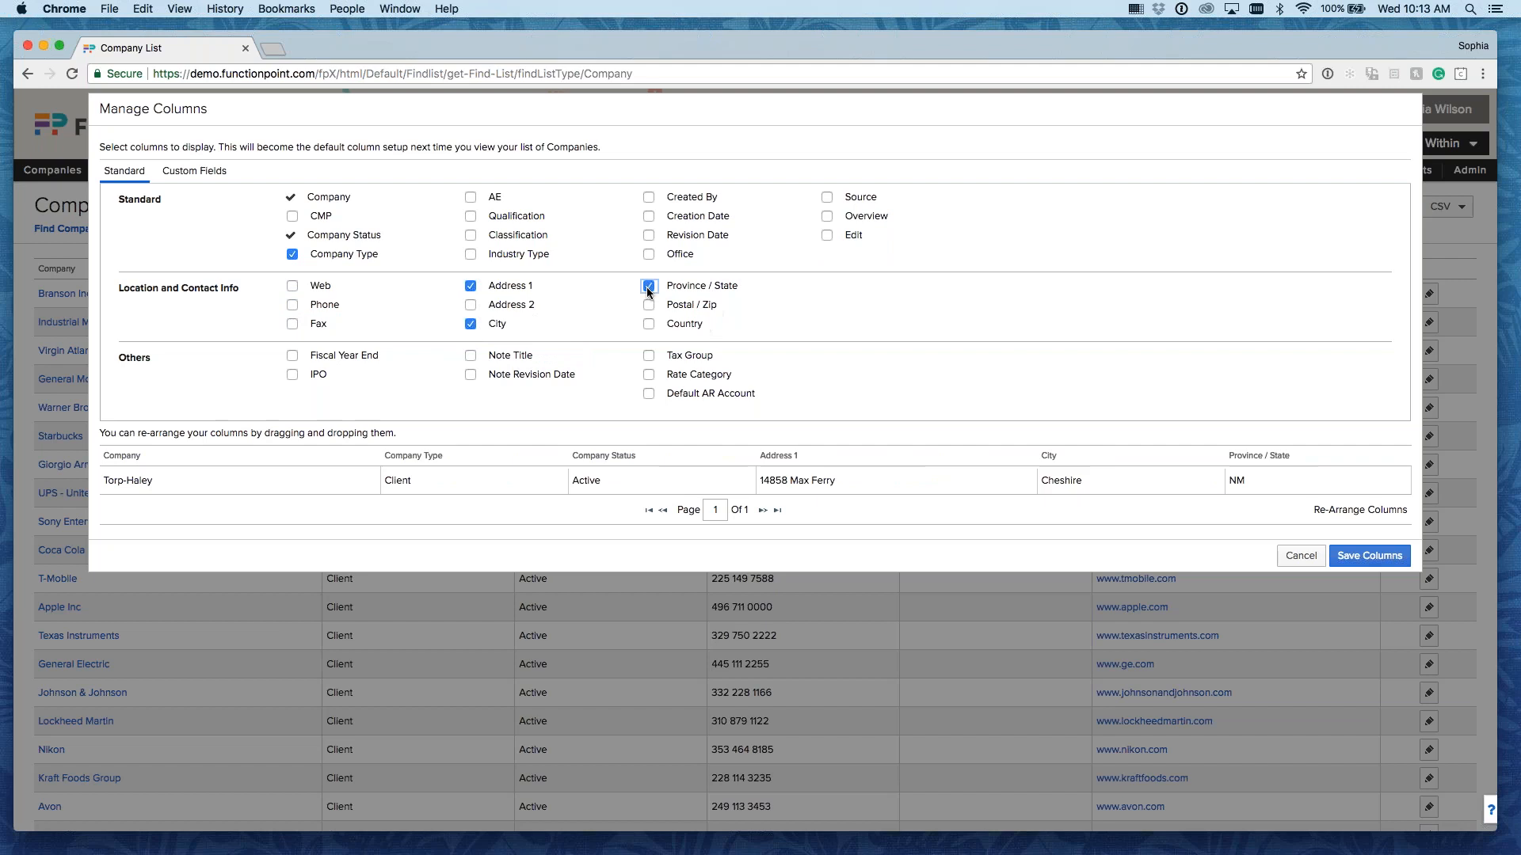
click(649, 306)
click(649, 325)
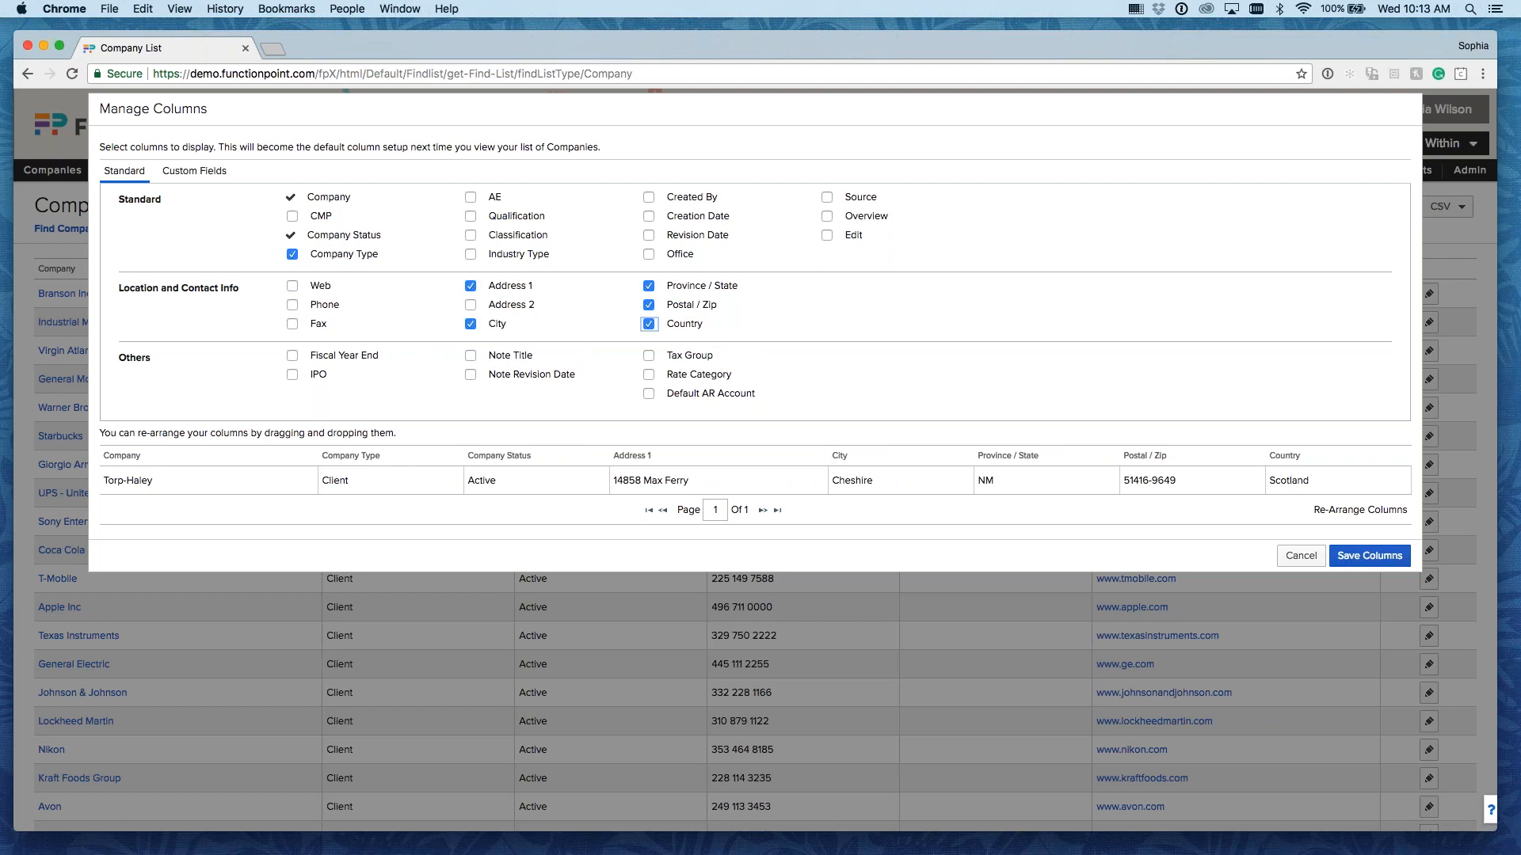
click(1364, 555)
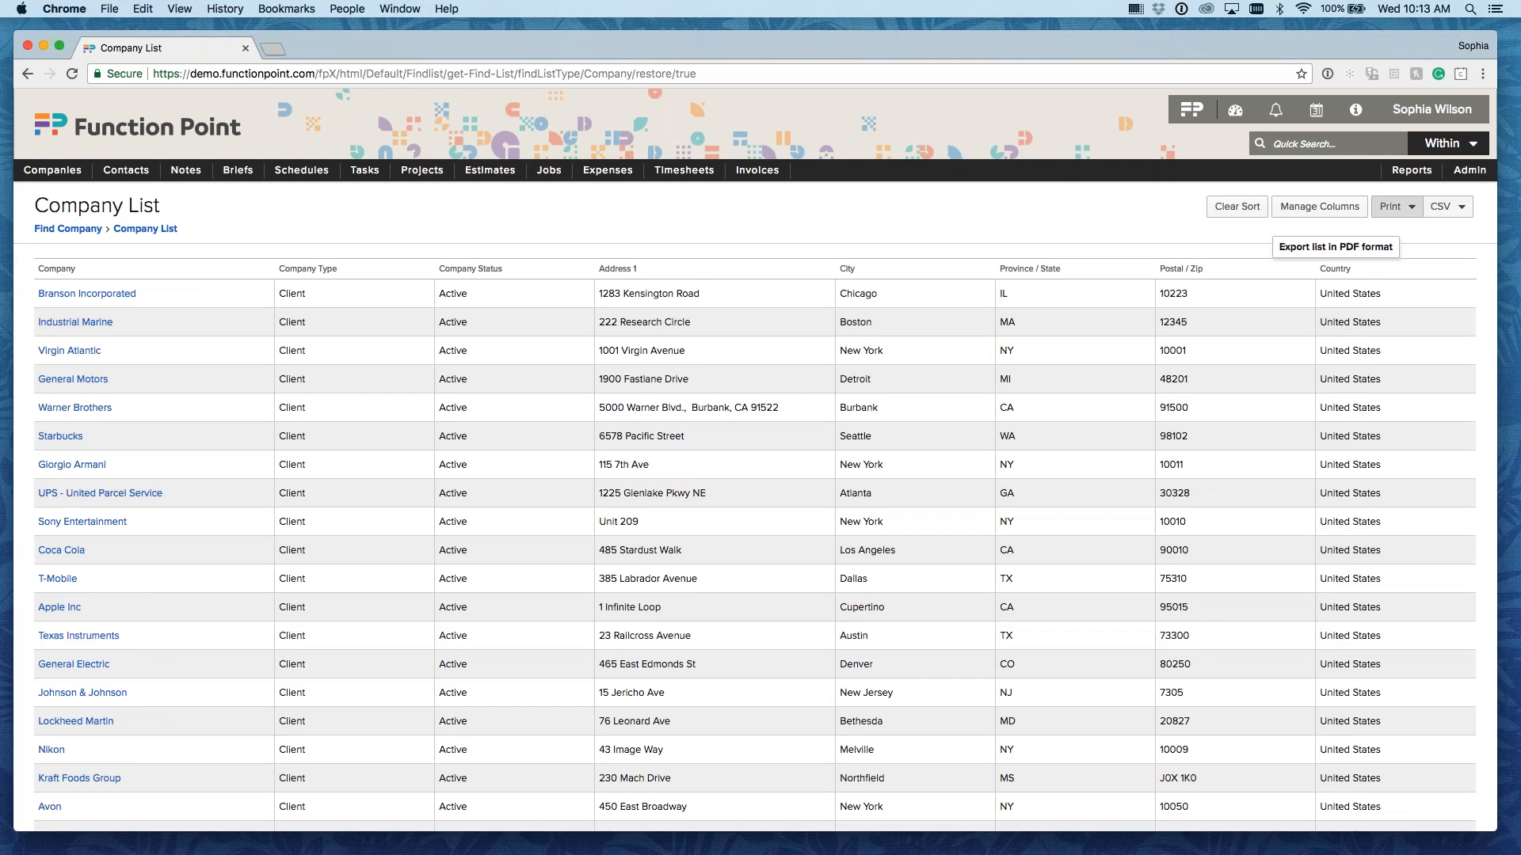
Step: View the print and CSV export options for the company list
click(1408, 219)
click(1465, 209)
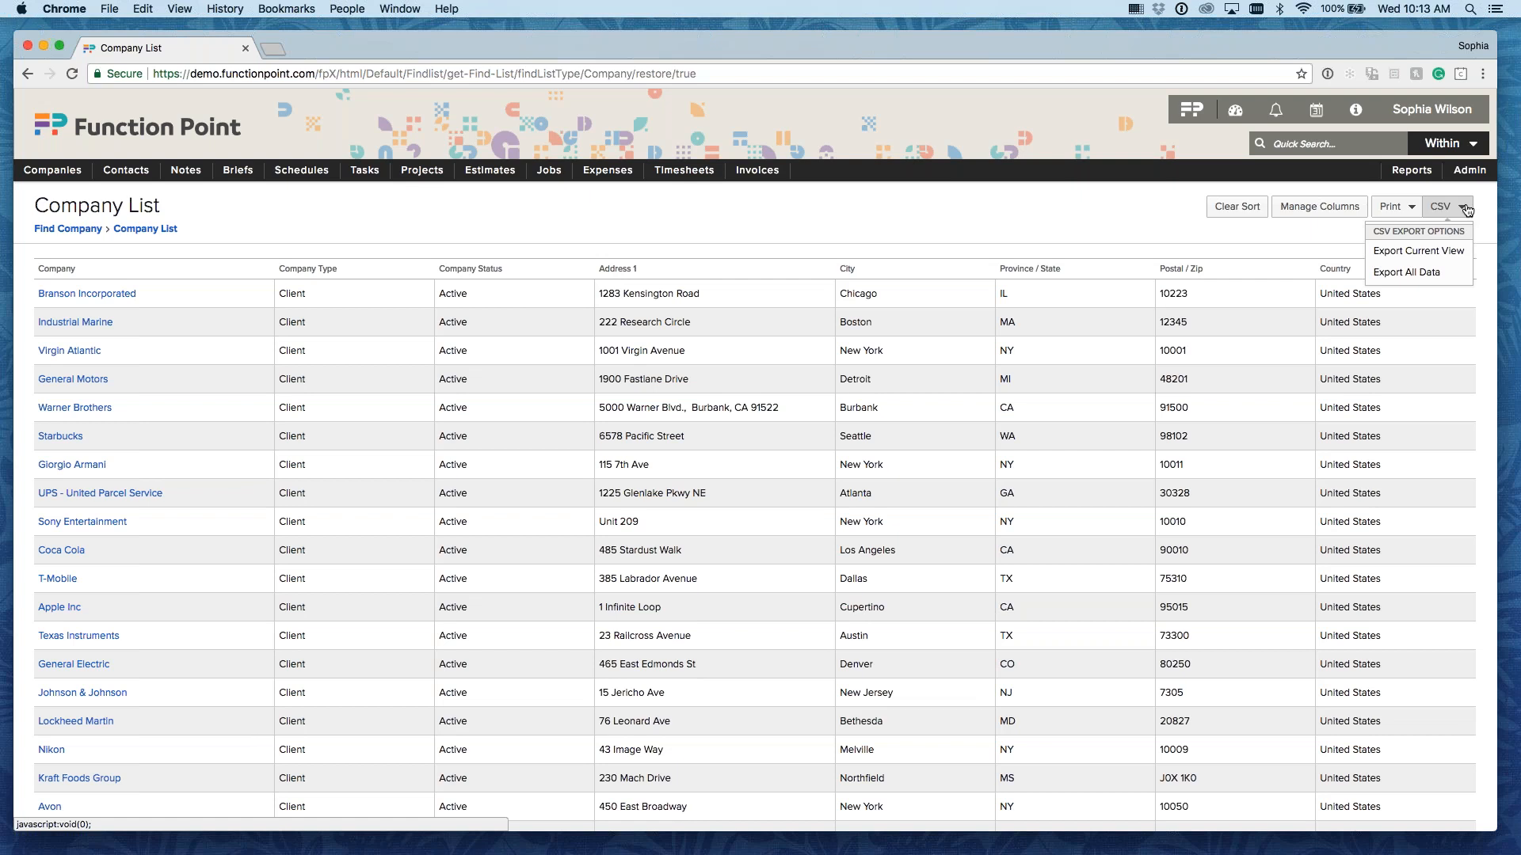
click(1414, 273)
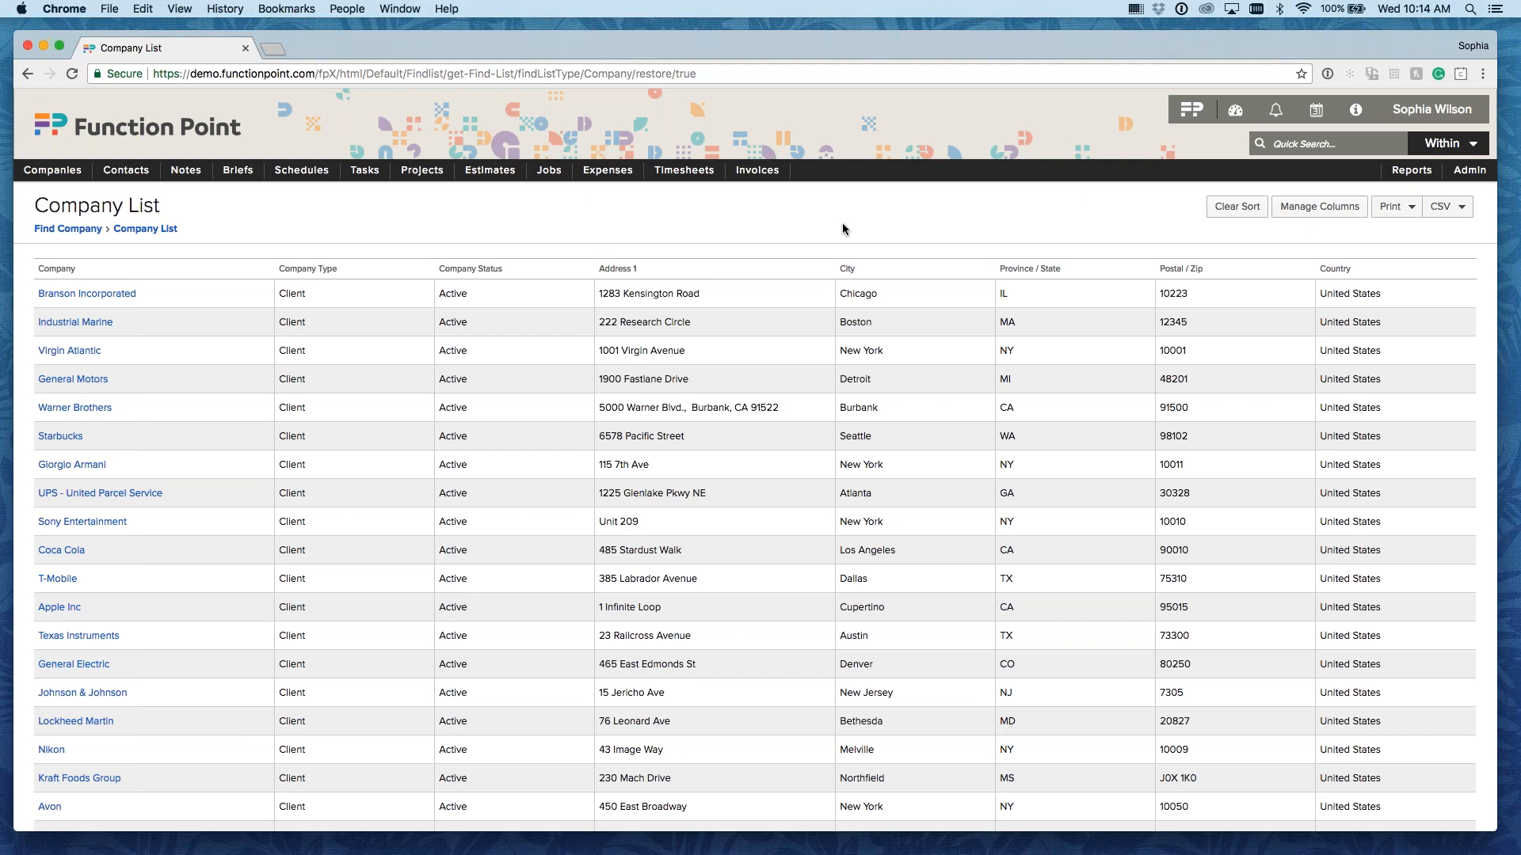
Step: Try sorting the list by Company ascending and secondarily by City descending, and clear the sort
click(174, 276)
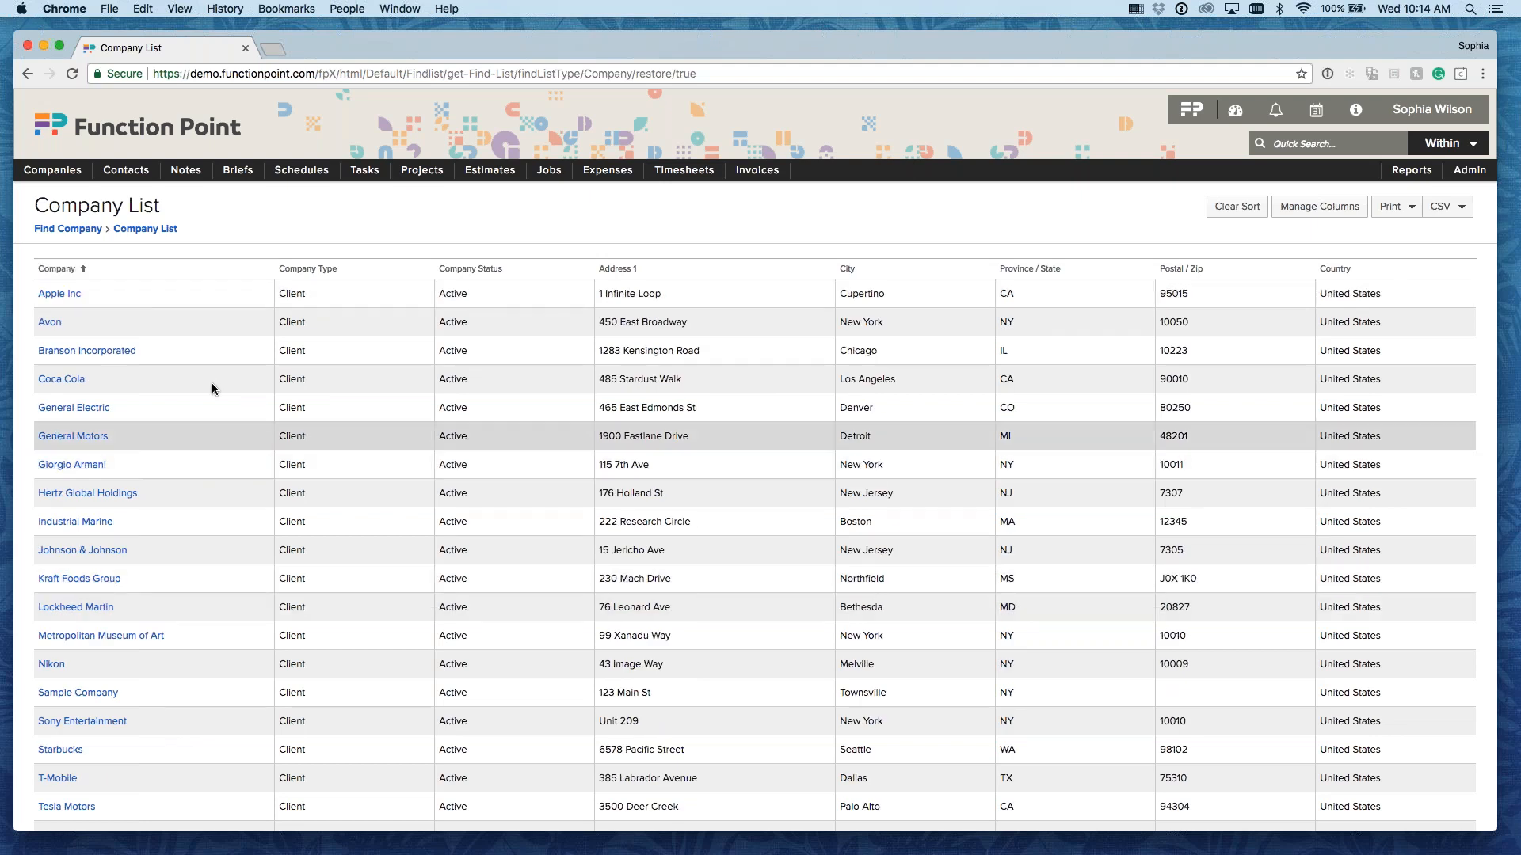
click(935, 273)
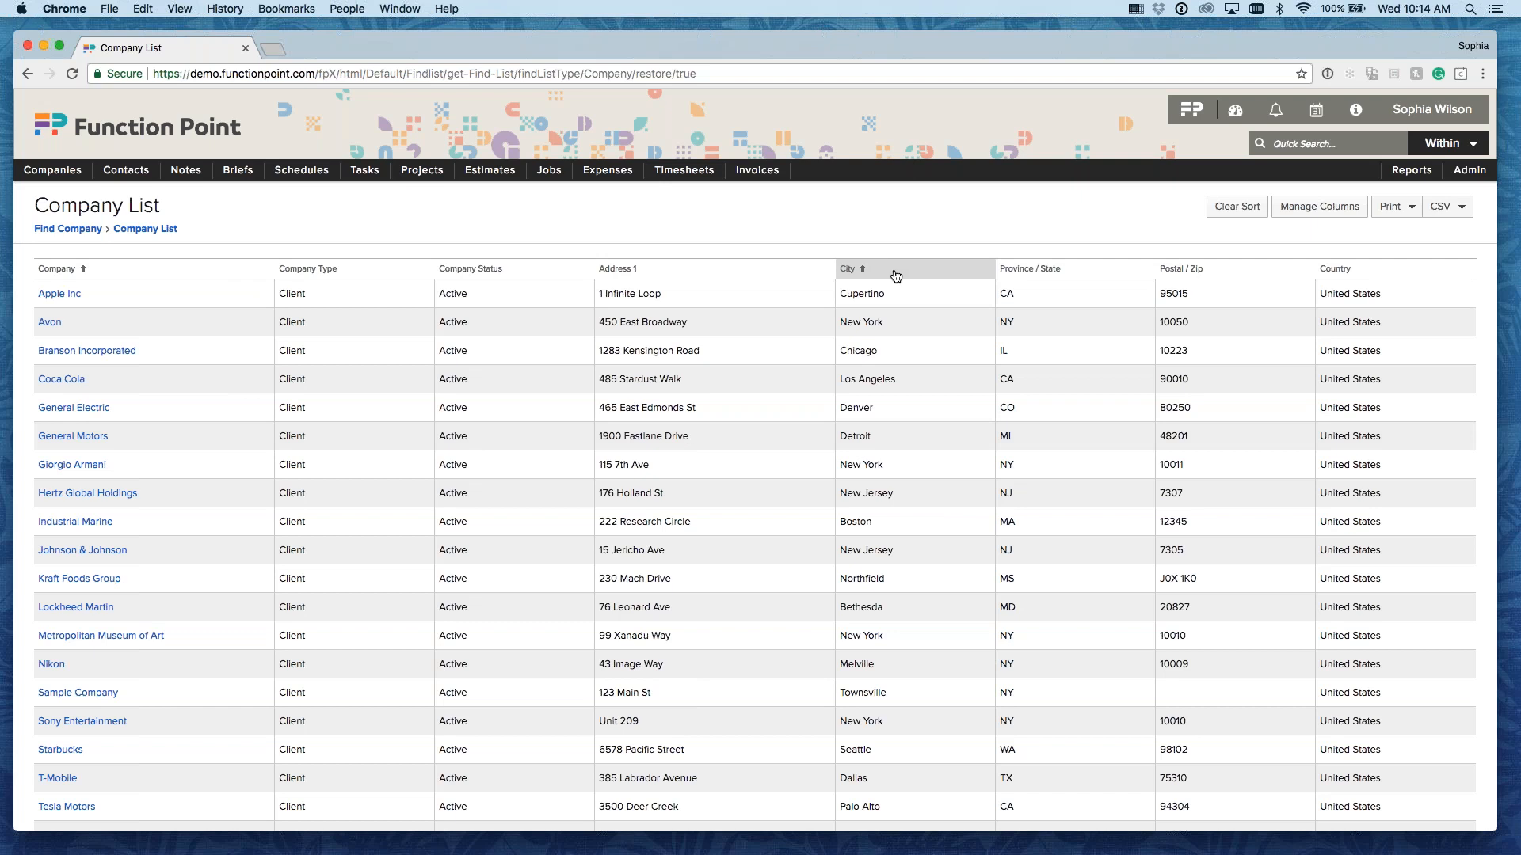
click(896, 276)
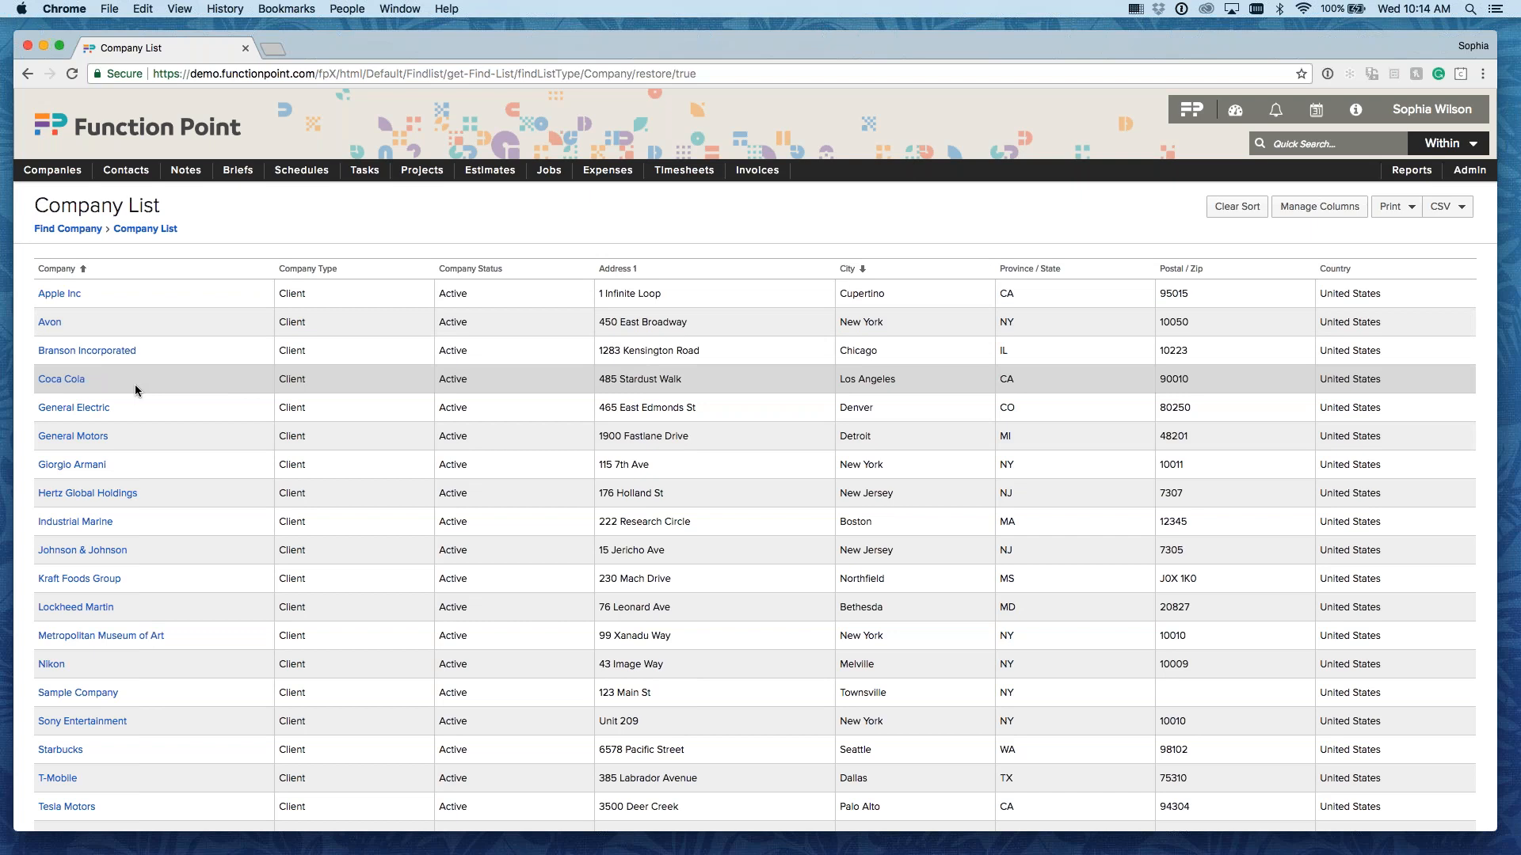
click(1236, 206)
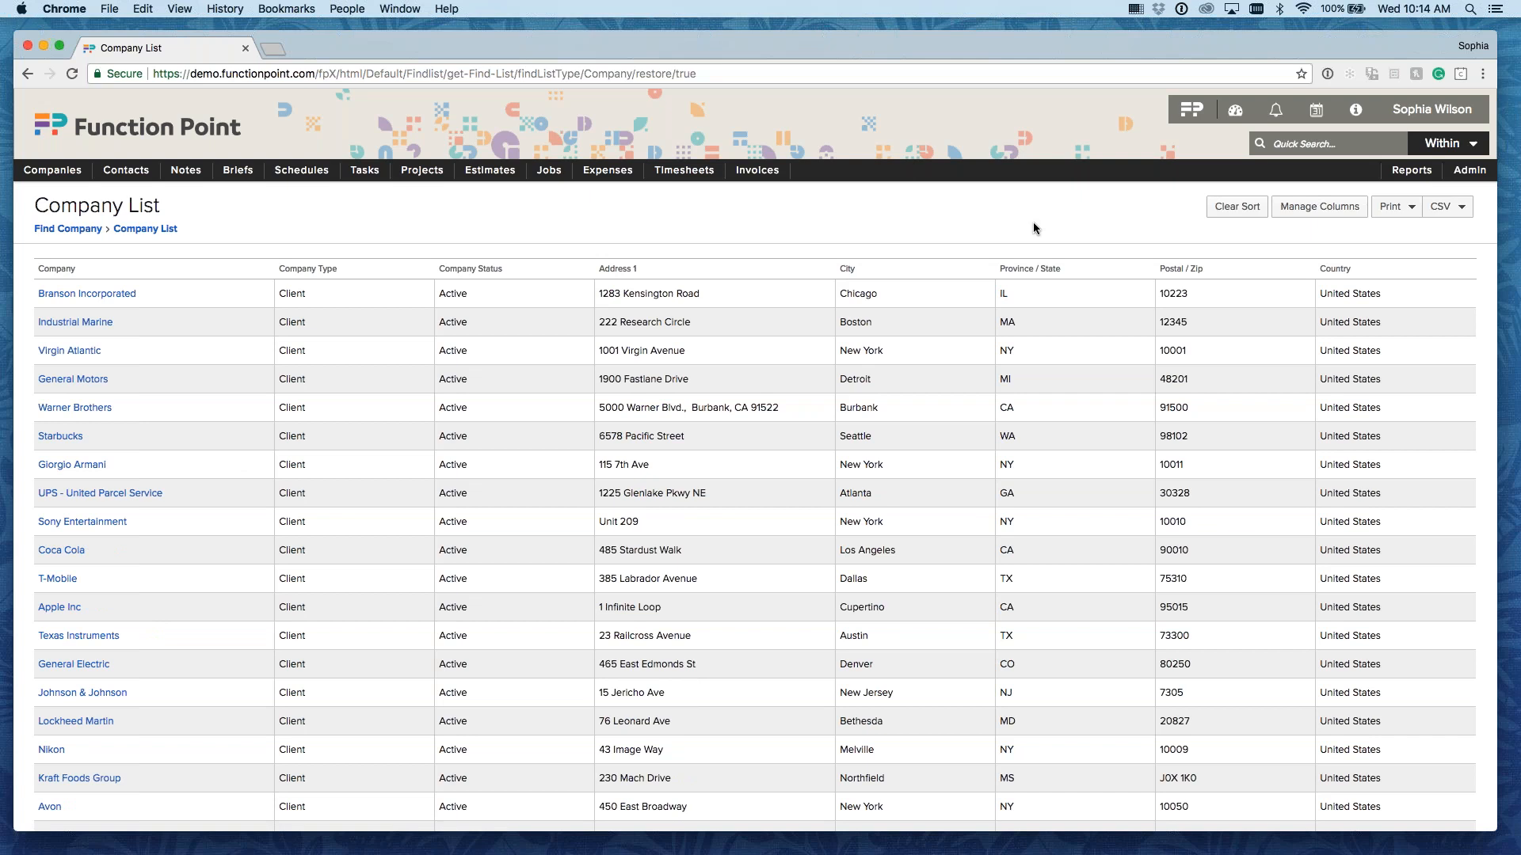
Step: Sort the list by City and secondarily by Company, both ascending, and review it through to the last record
click(922, 269)
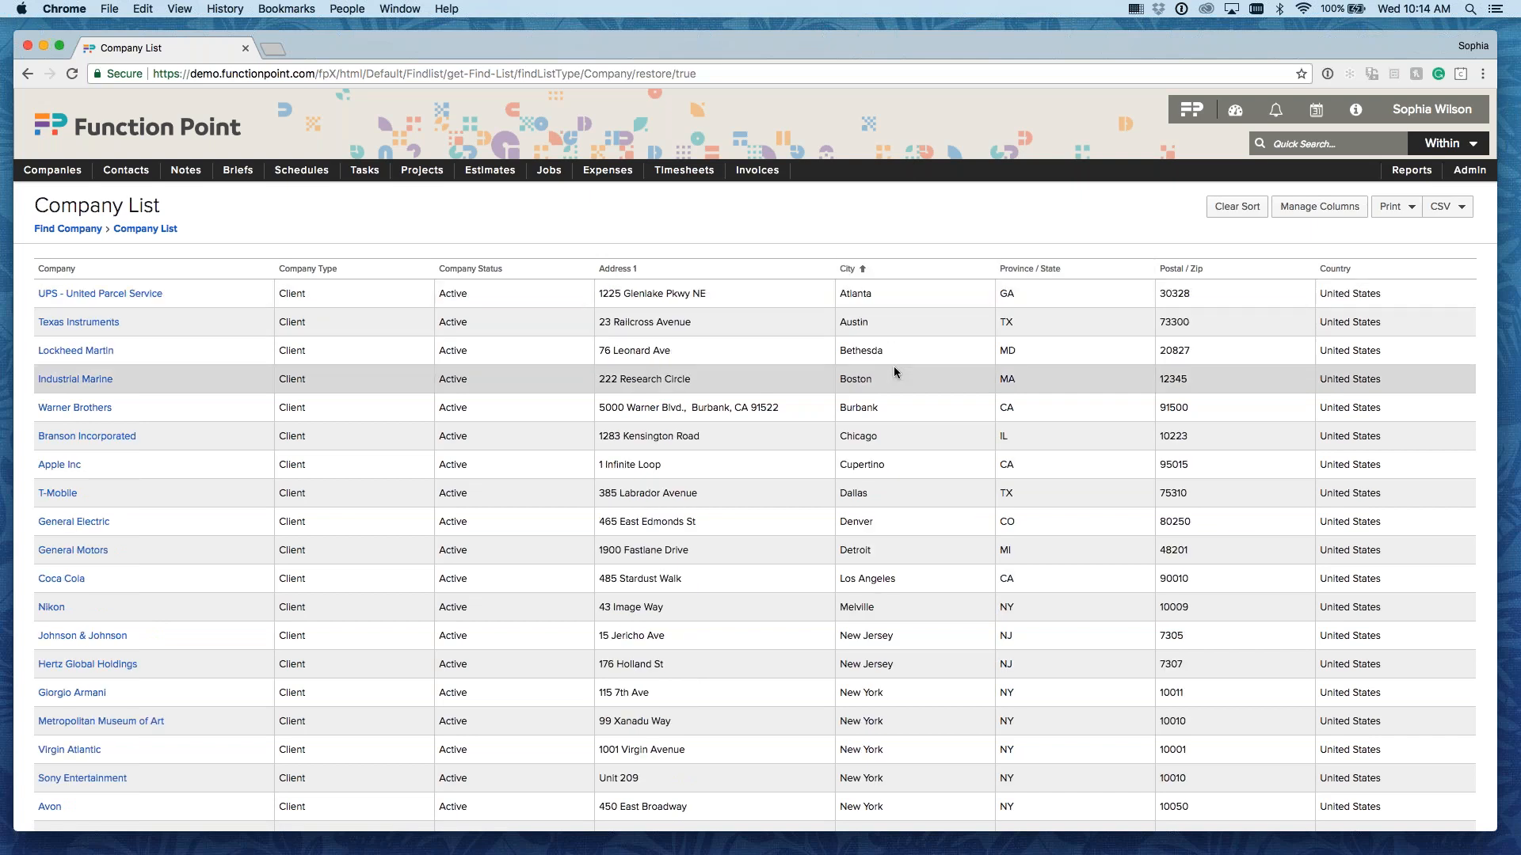
click(64, 269)
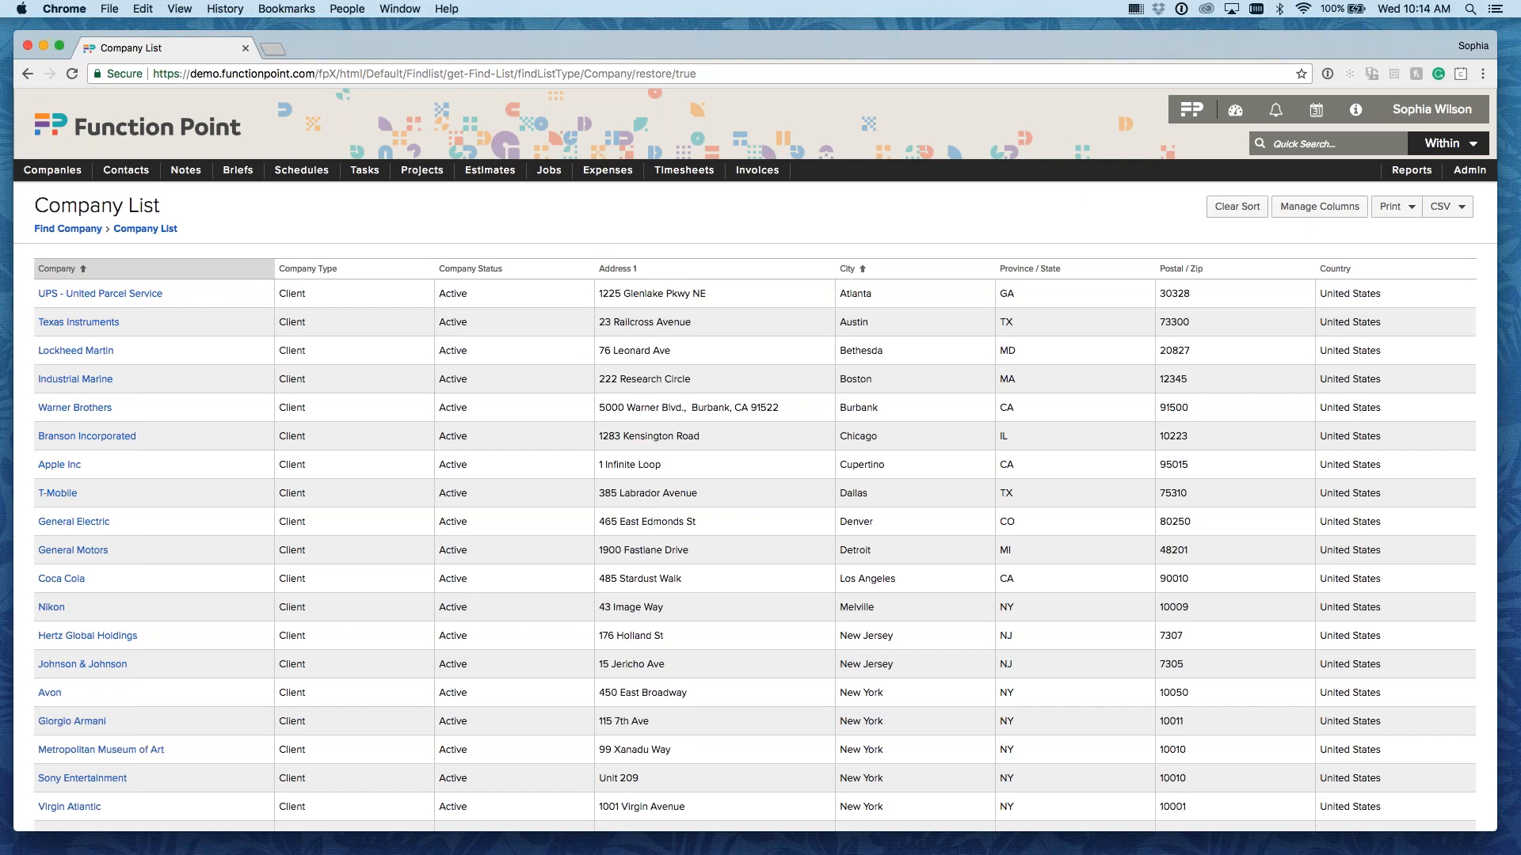
scroll(244, 433, down, 3)
scroll(244, 436, up, 3)
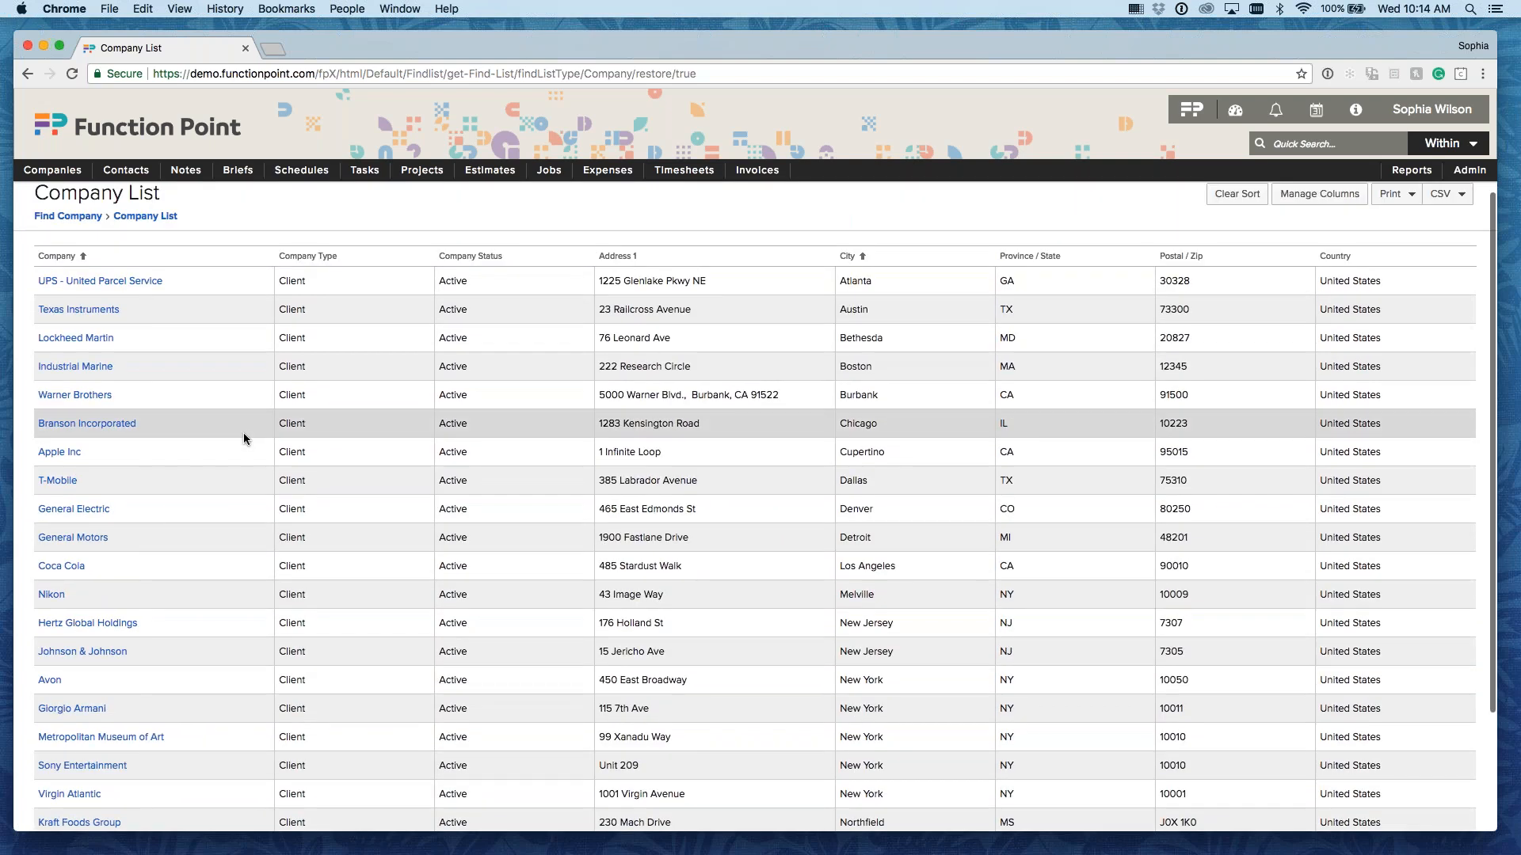
scroll(244, 433, up, 1)
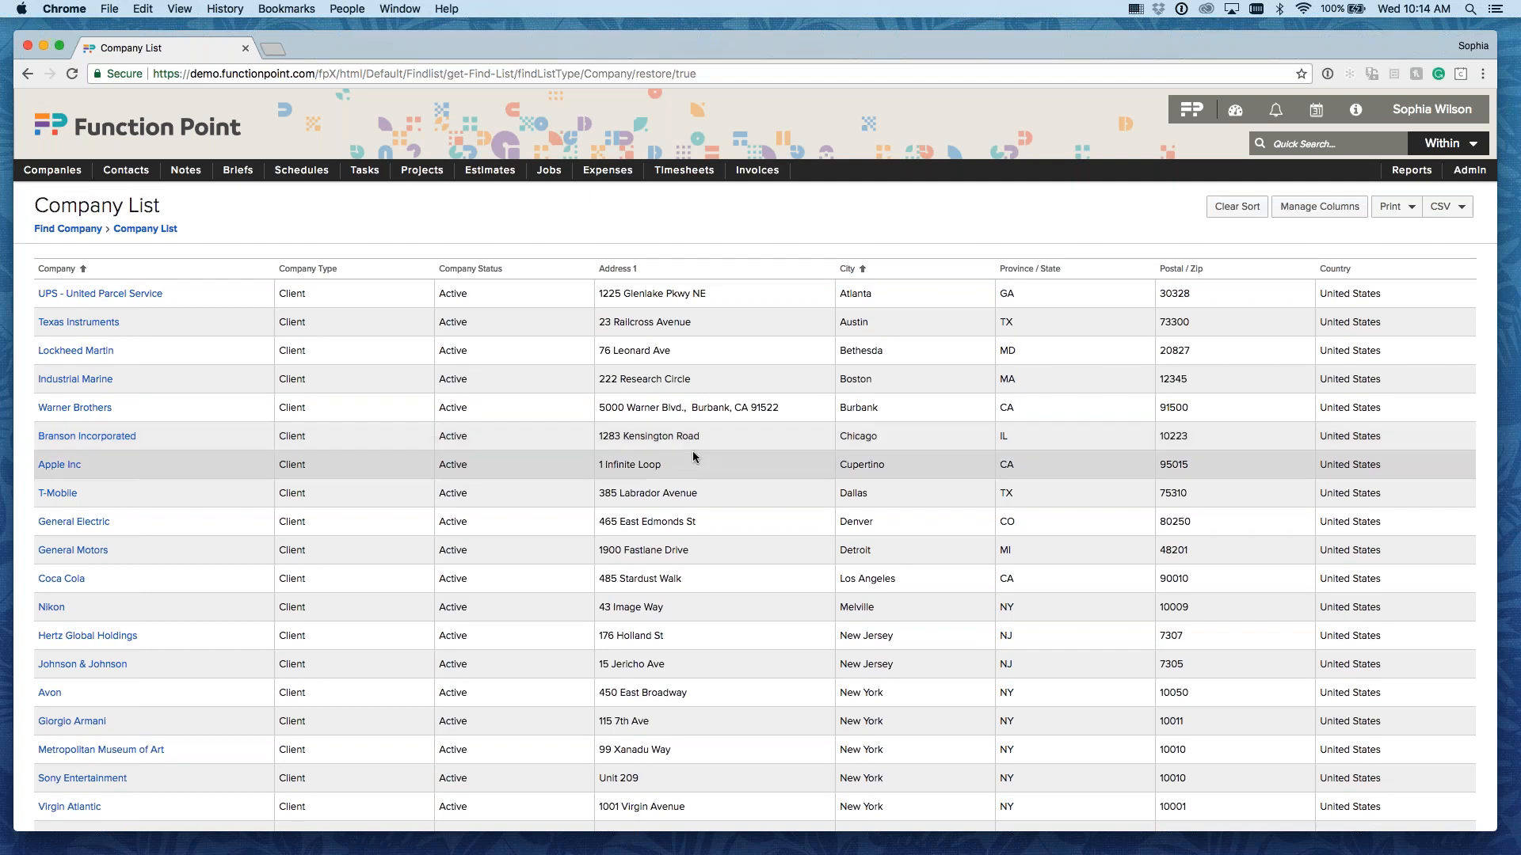
scroll(692, 457, down, 5)
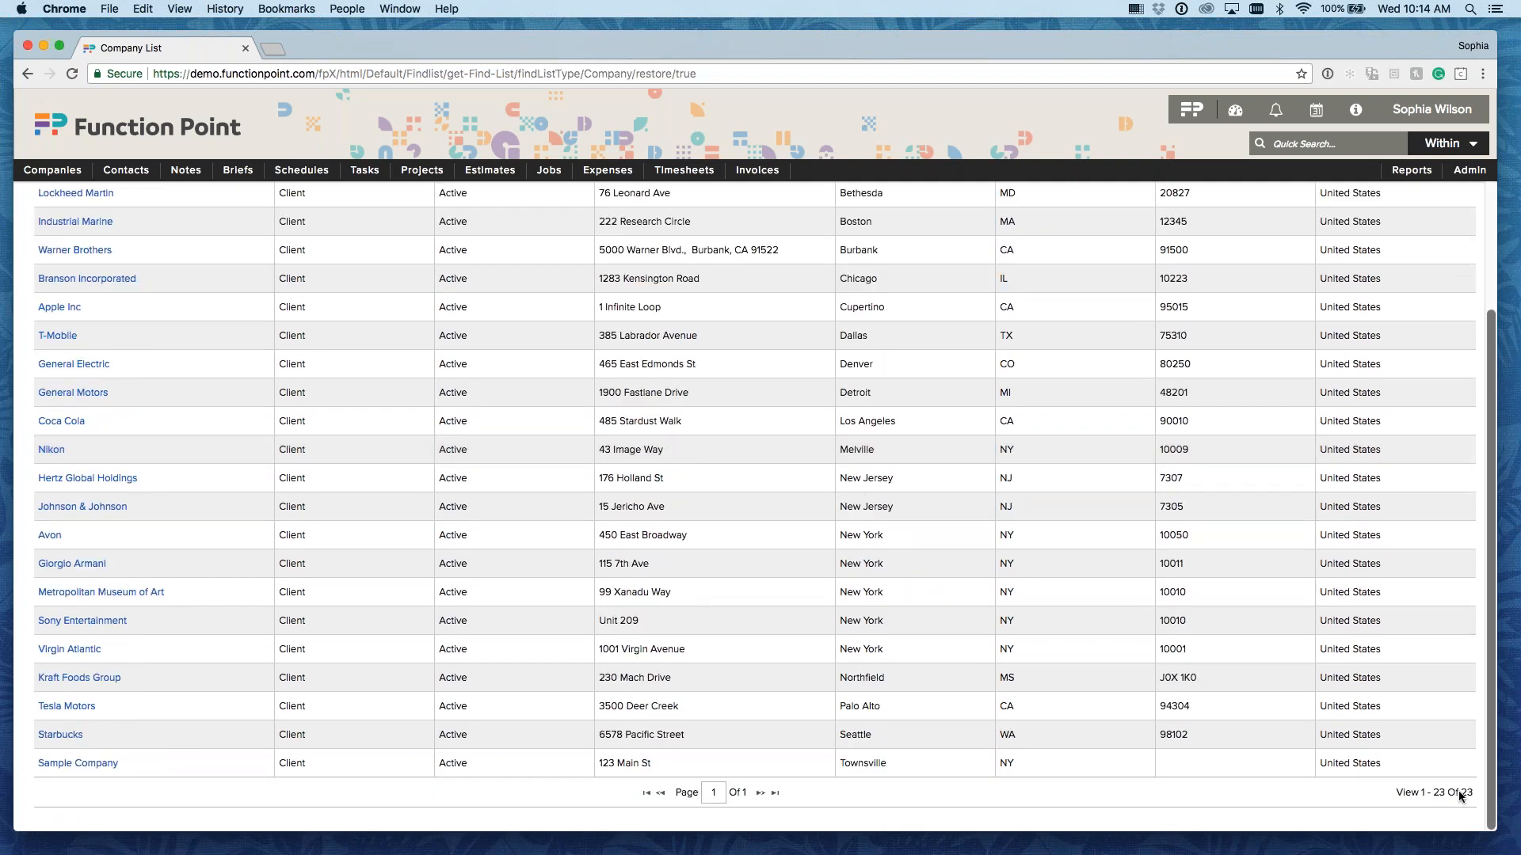
scroll(1087, 648, up, 3)
scroll(1087, 648, up, 1)
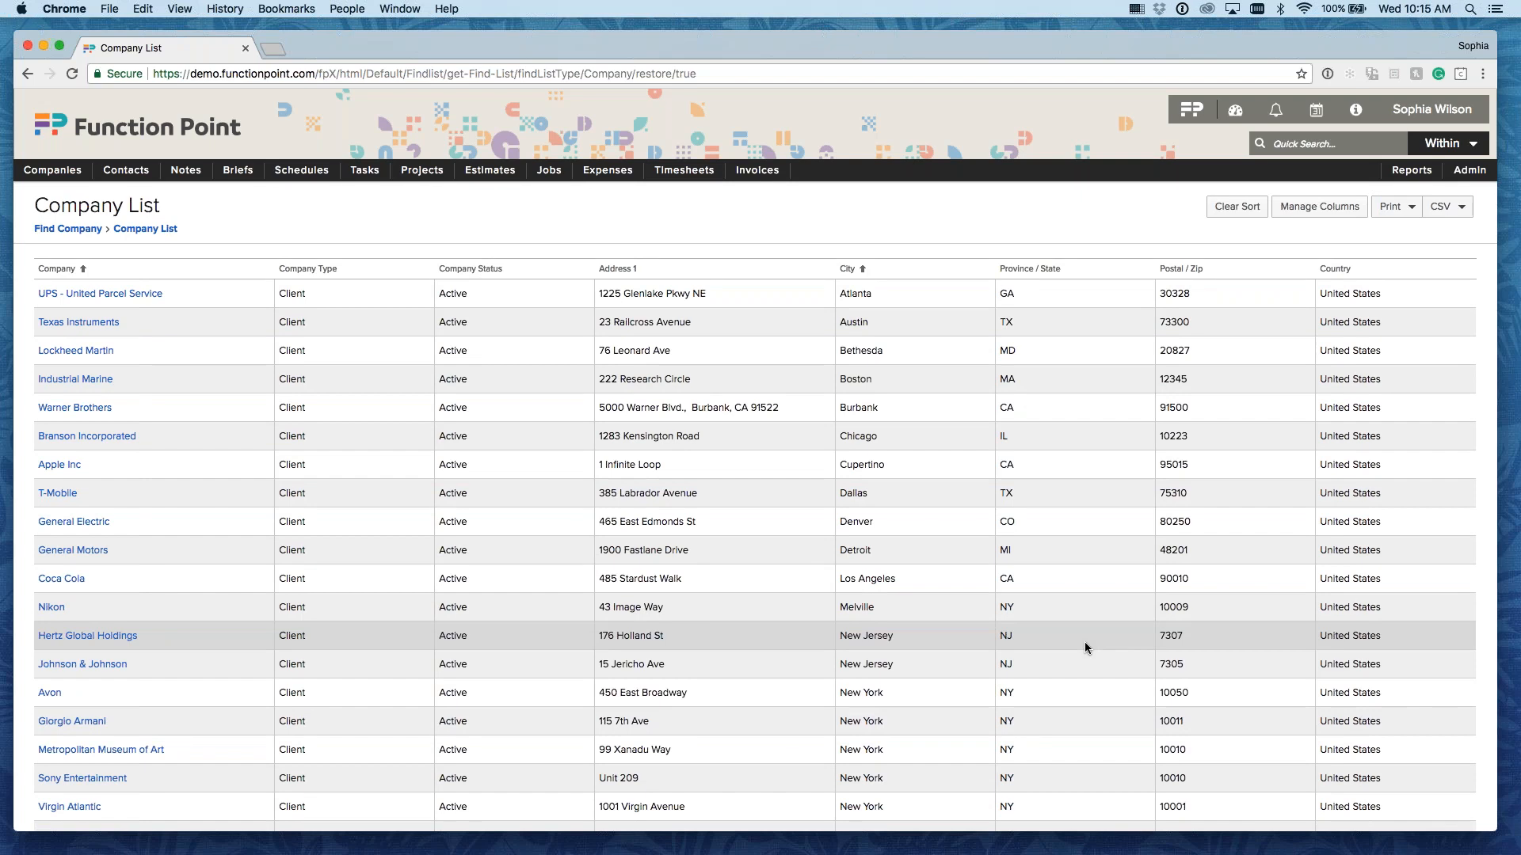
Step: Return to the dashboard, reopen the most recent company list and review it through to the last record
scroll(1085, 648, down, 1)
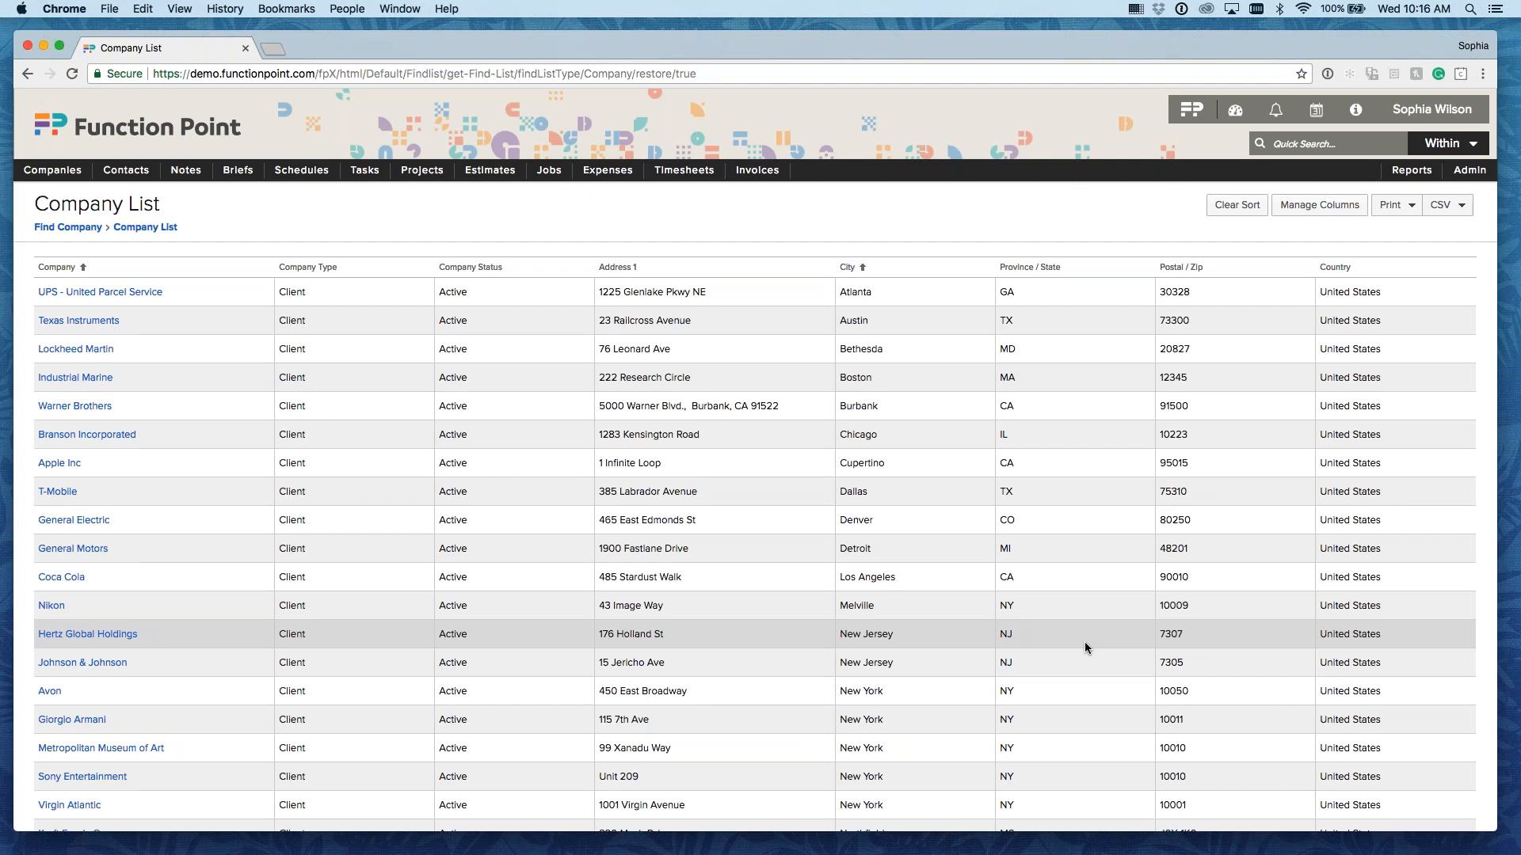
click(1192, 112)
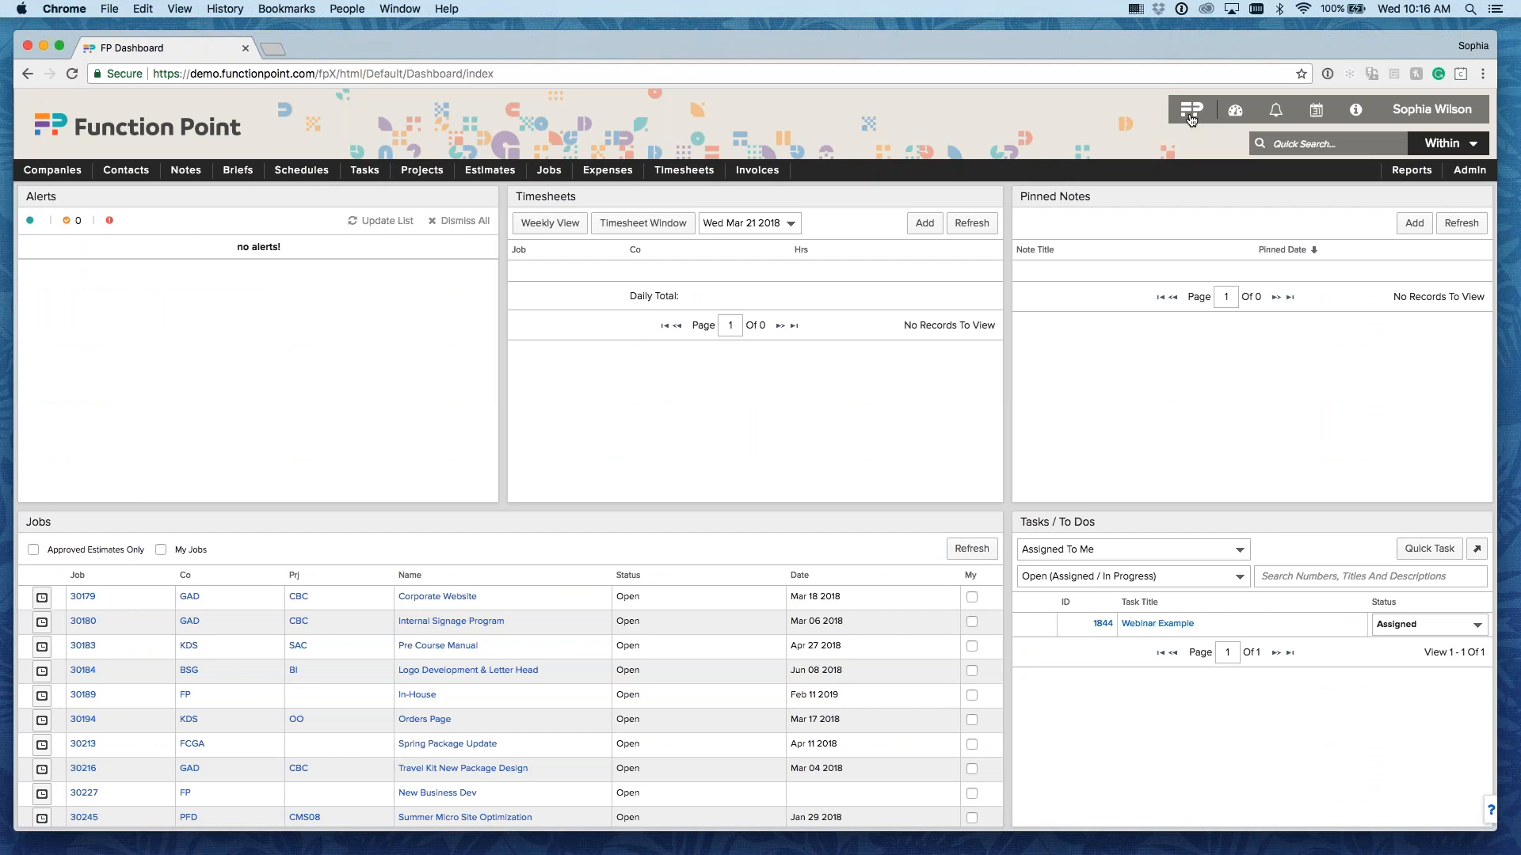
click(54, 171)
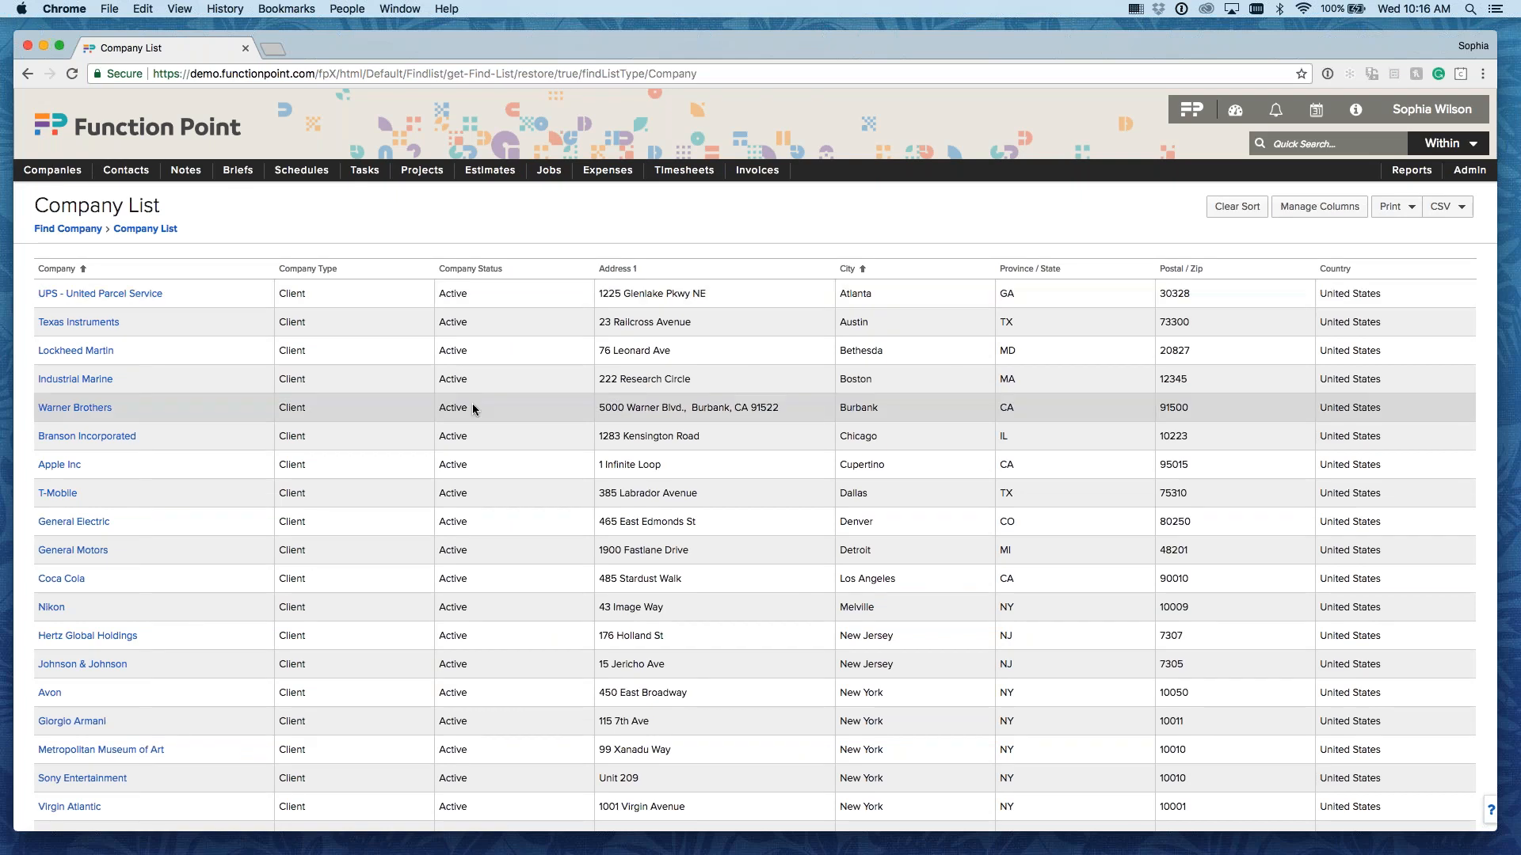
scroll(473, 407, down, 3)
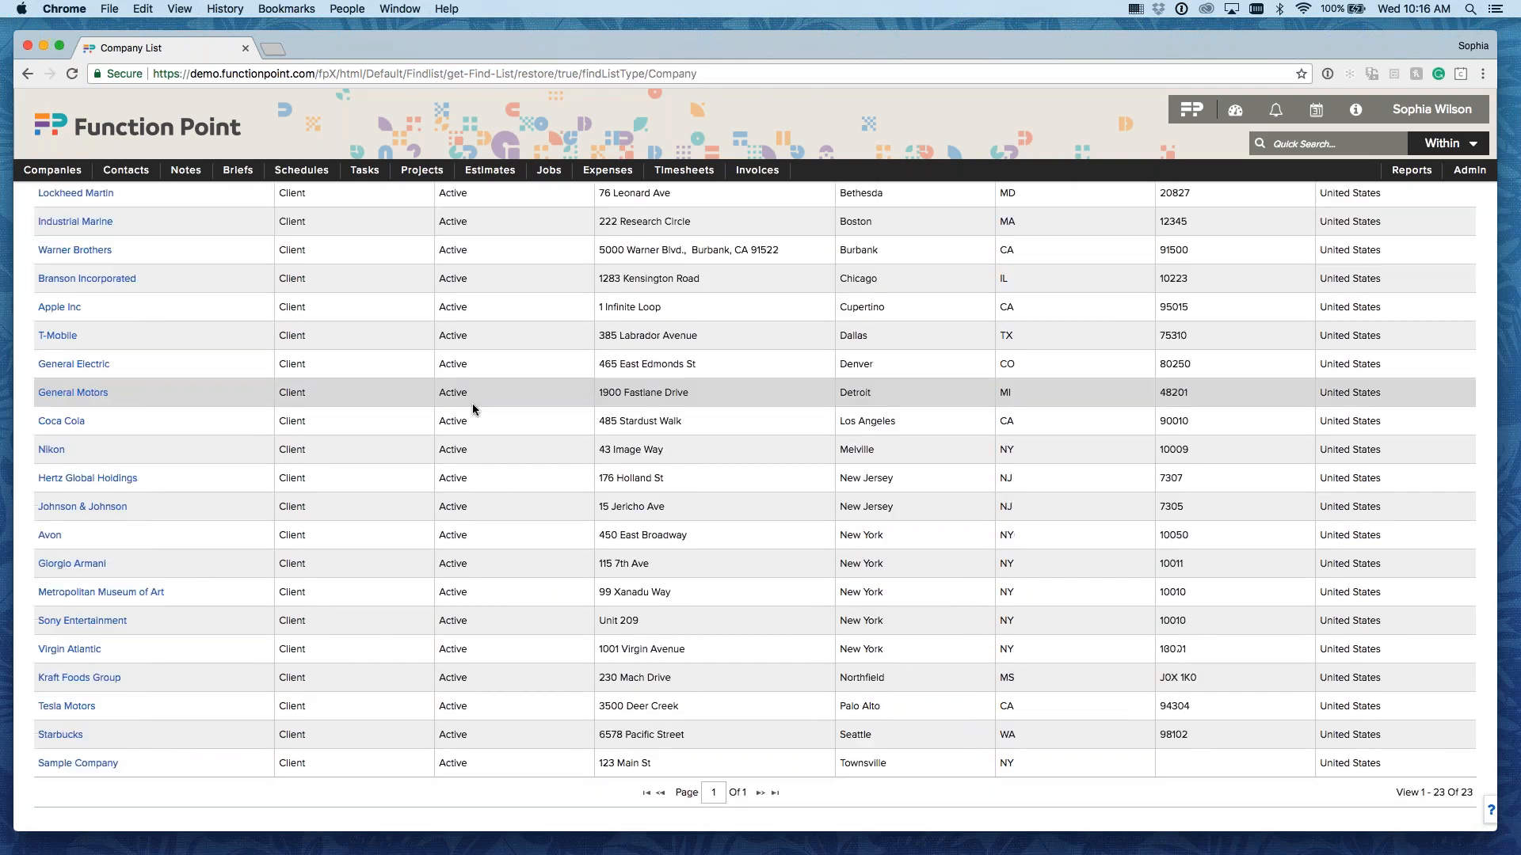
scroll(473, 405, up, 3)
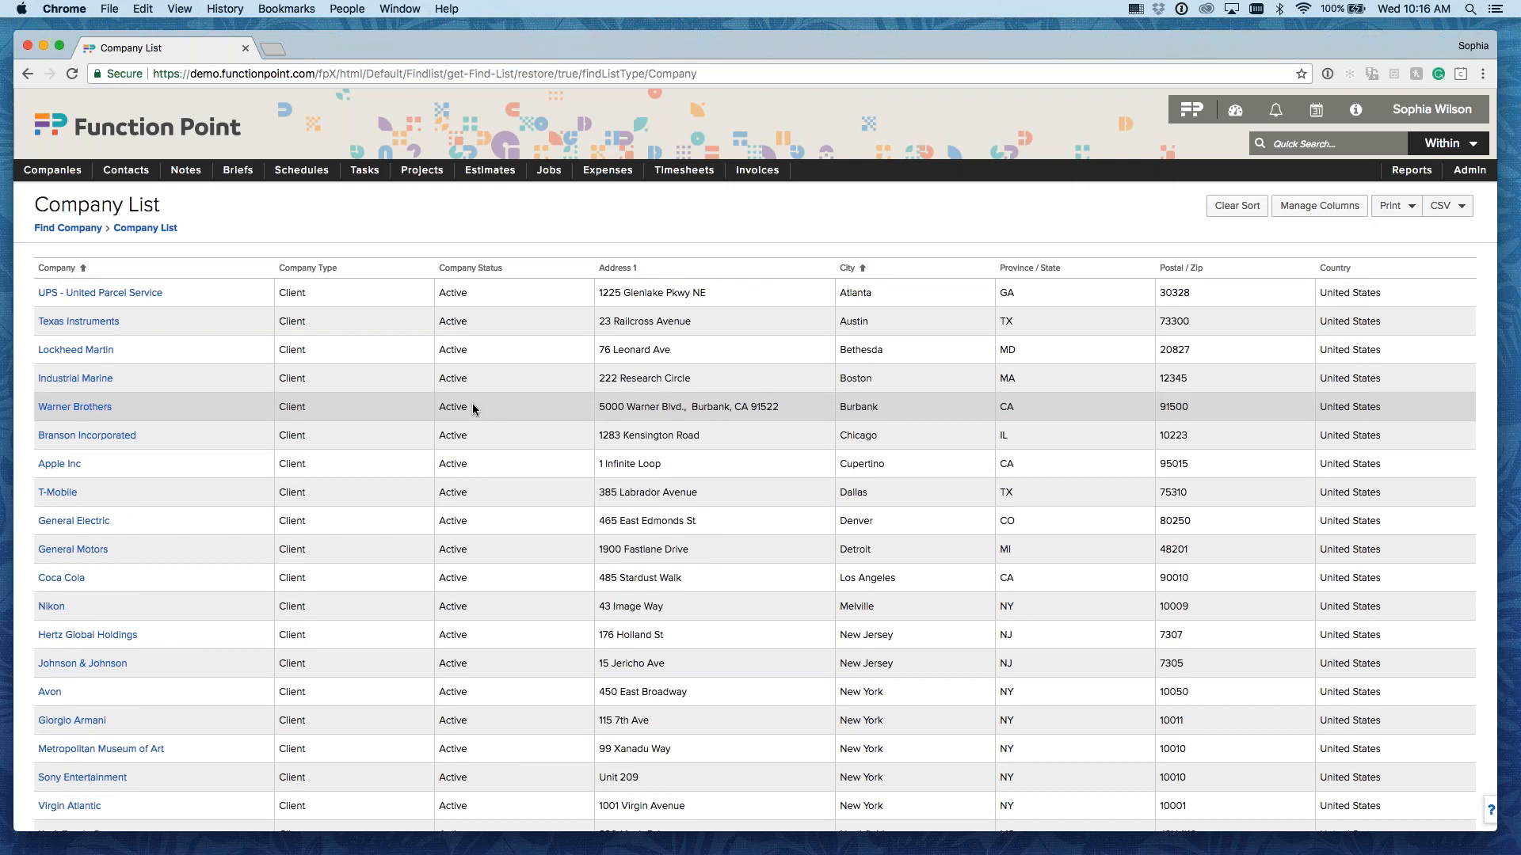
Step: Run a new company search with only the Active company status set and review the resulting list
click(53, 193)
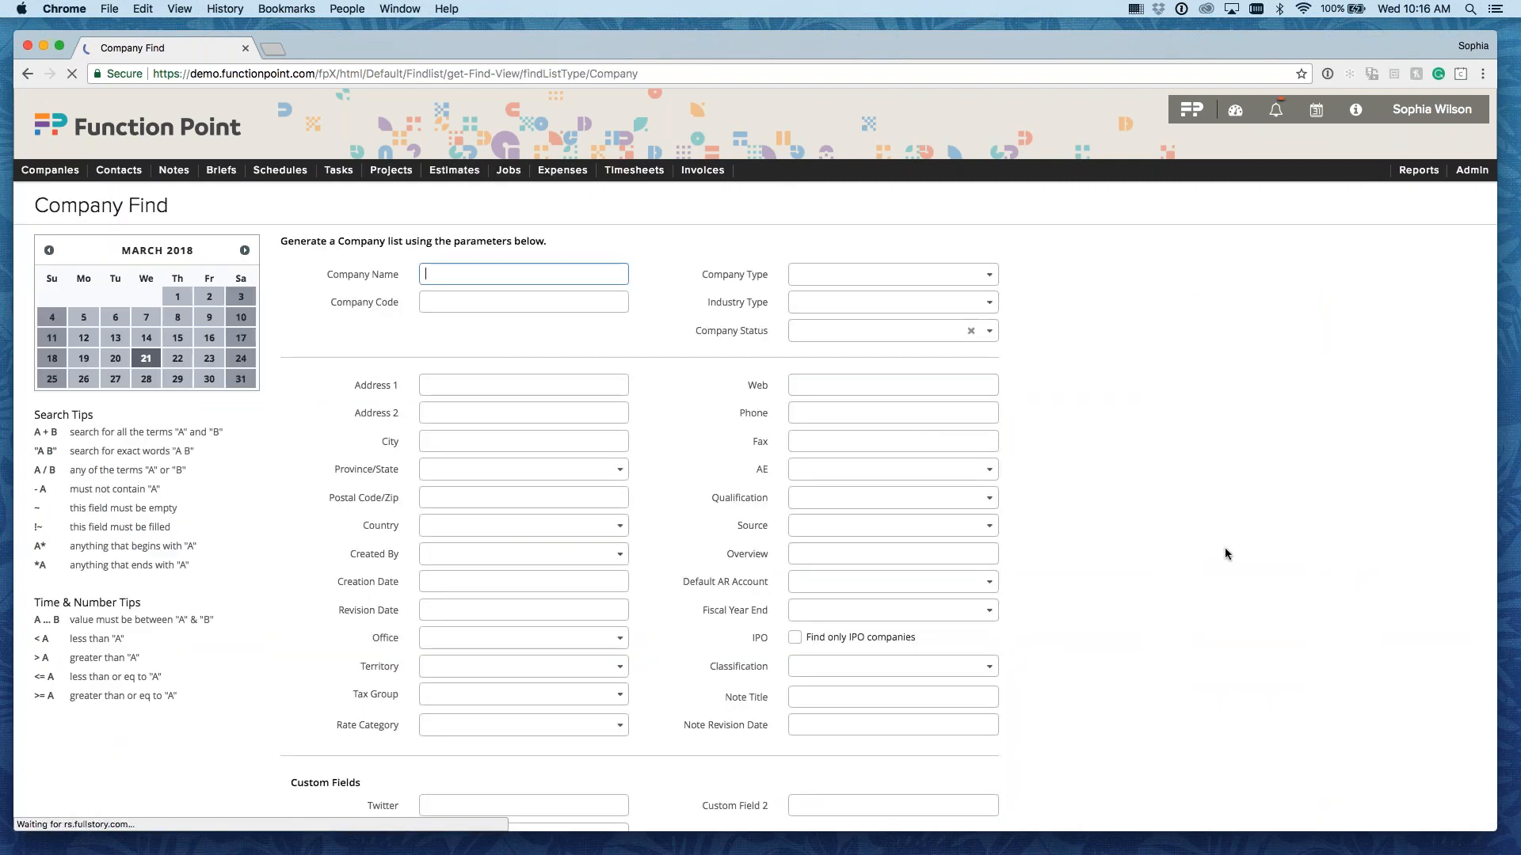
scroll(1224, 548, down, 2)
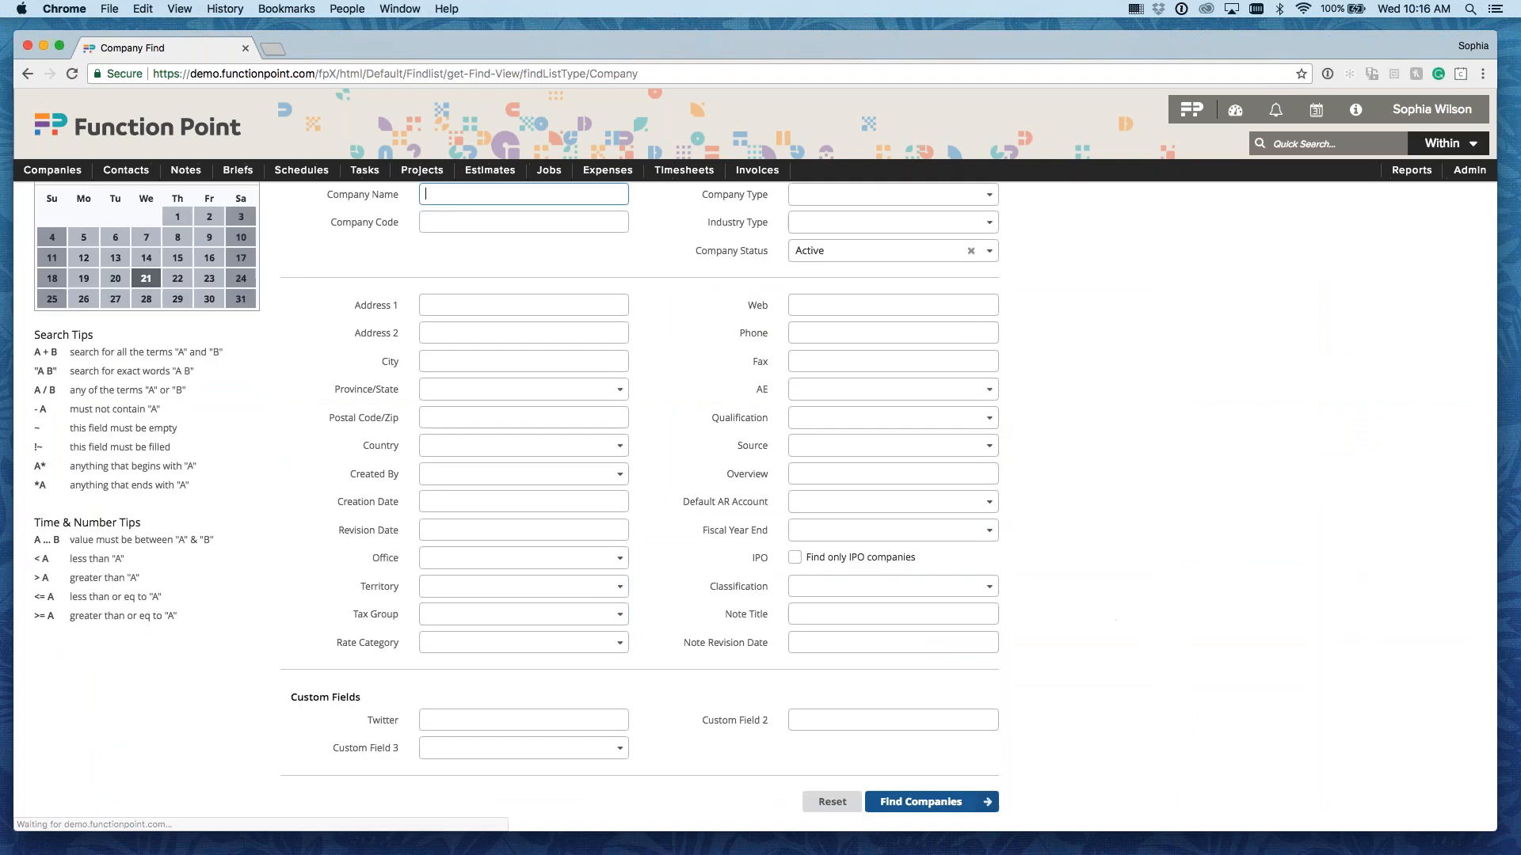
click(947, 803)
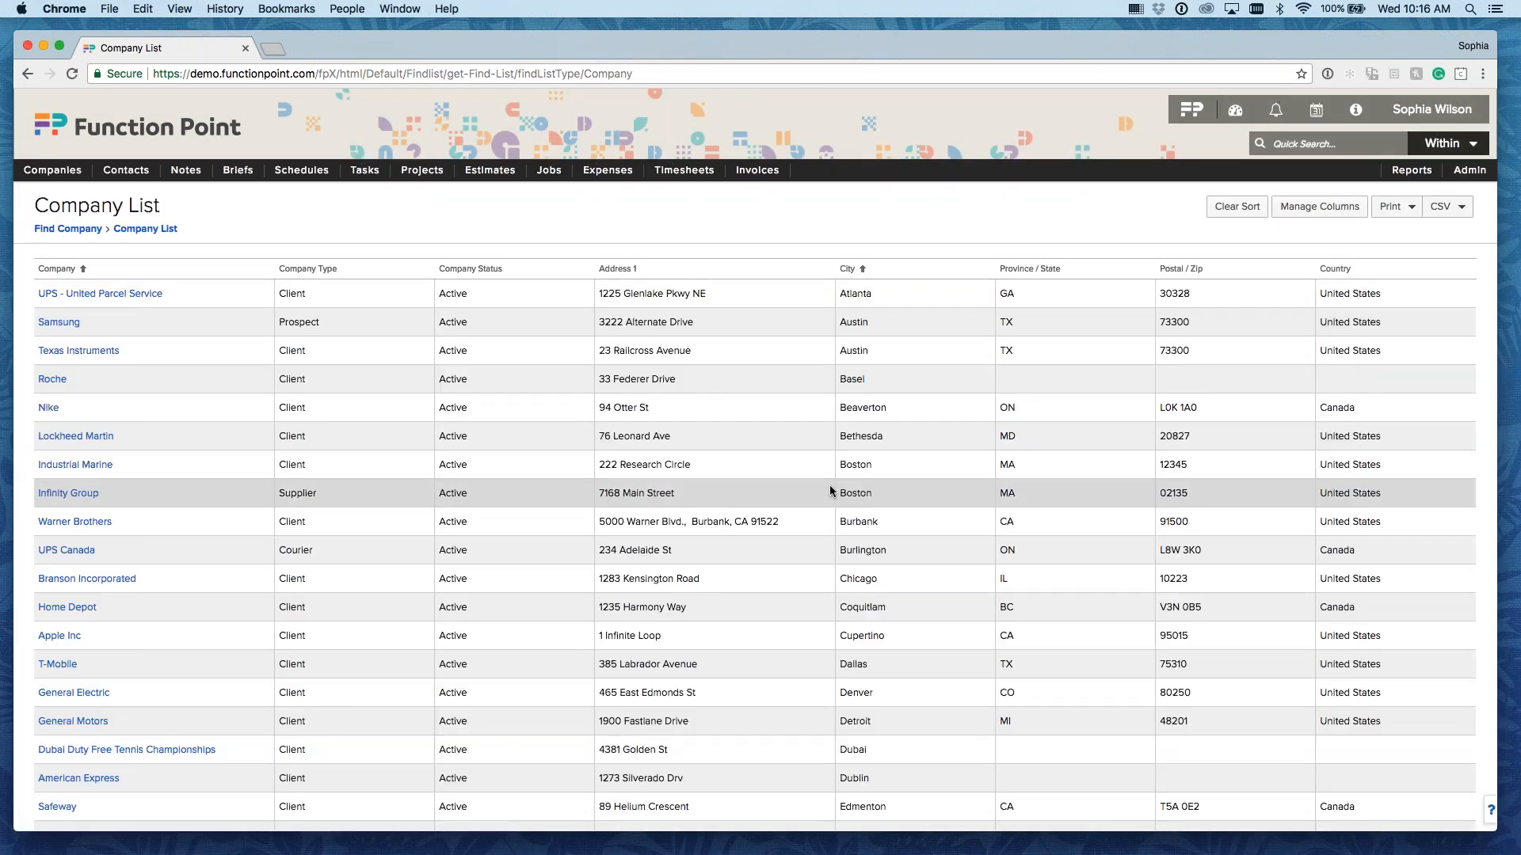
scroll(829, 491, down, 10)
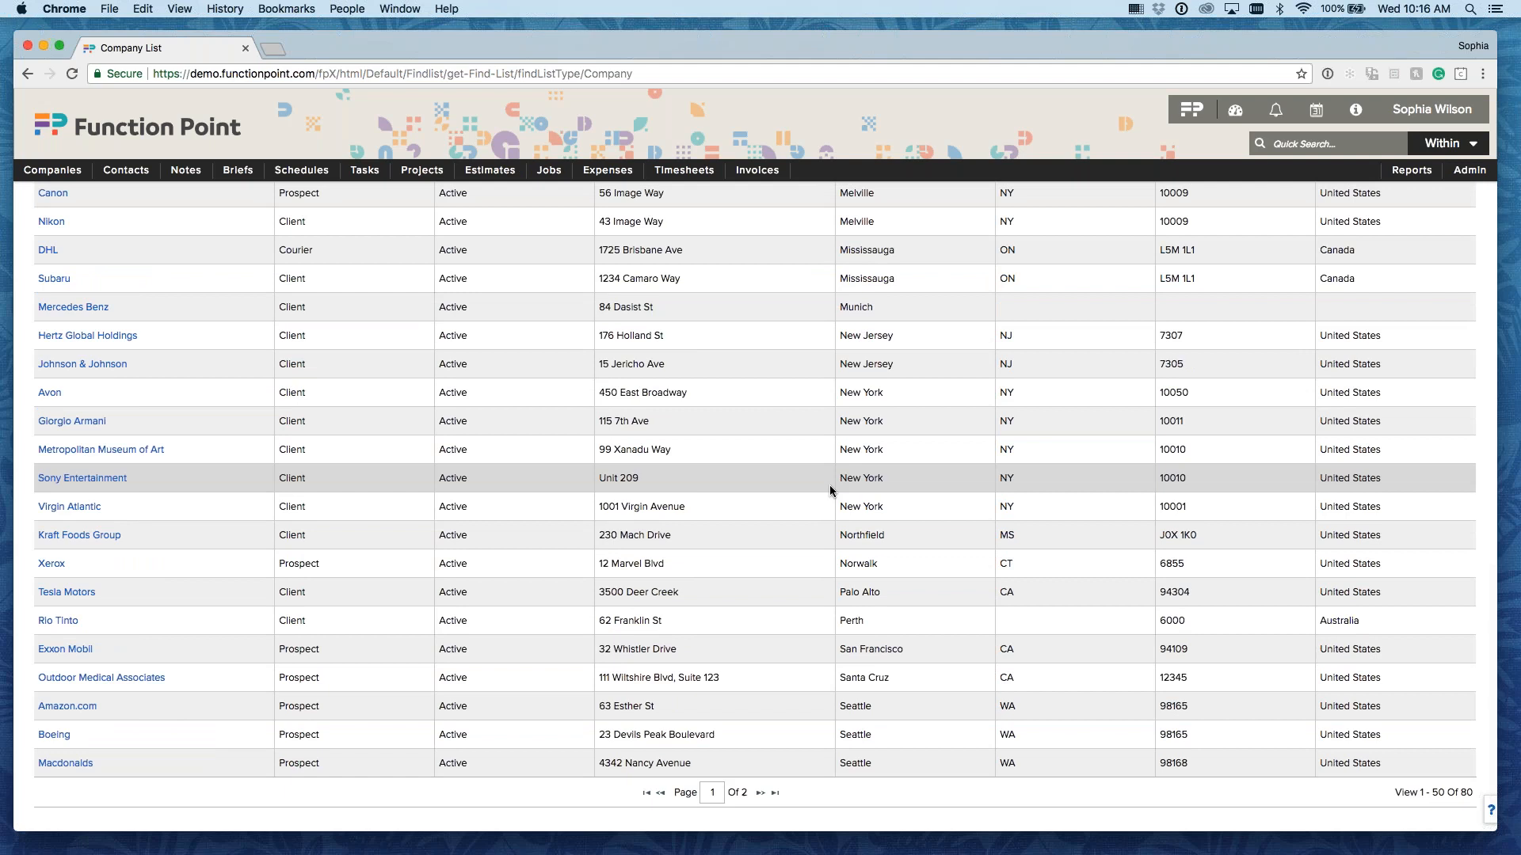
scroll(829, 484, up, 10)
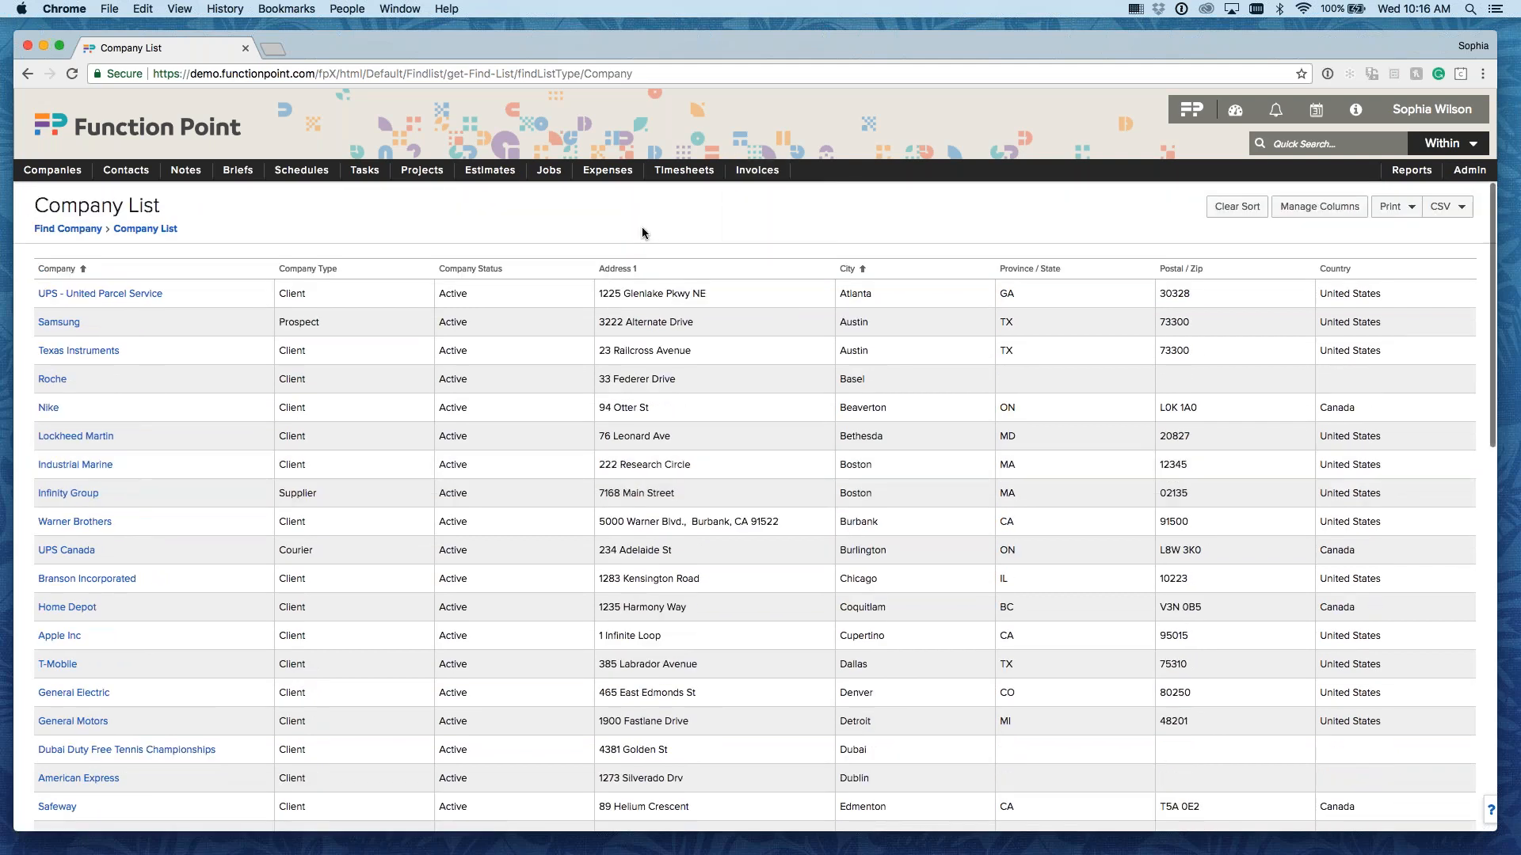
Step: Open the job search form
mouse_move(549, 171)
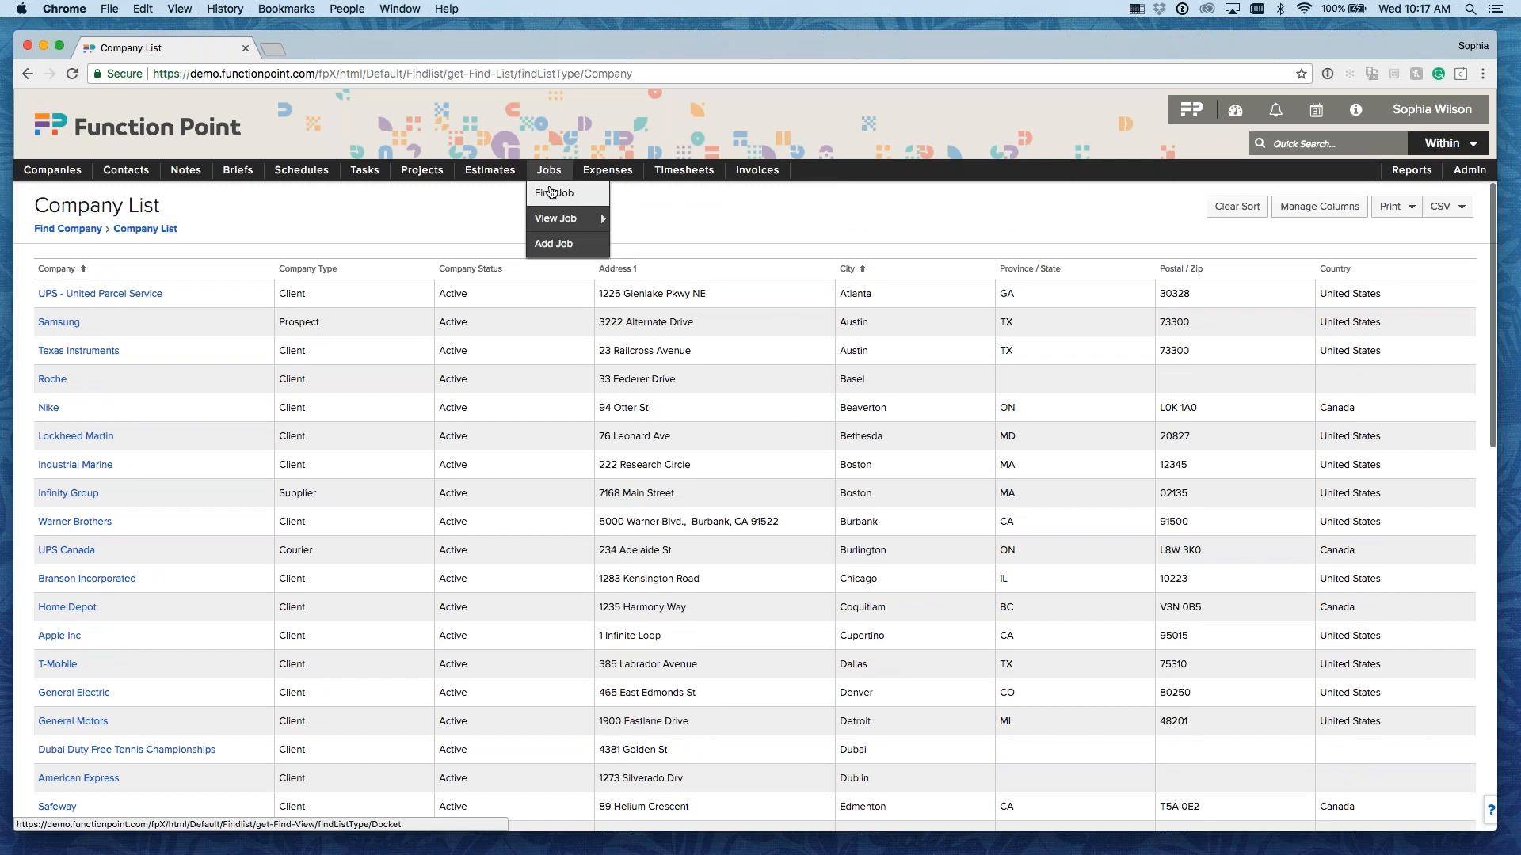
click(552, 195)
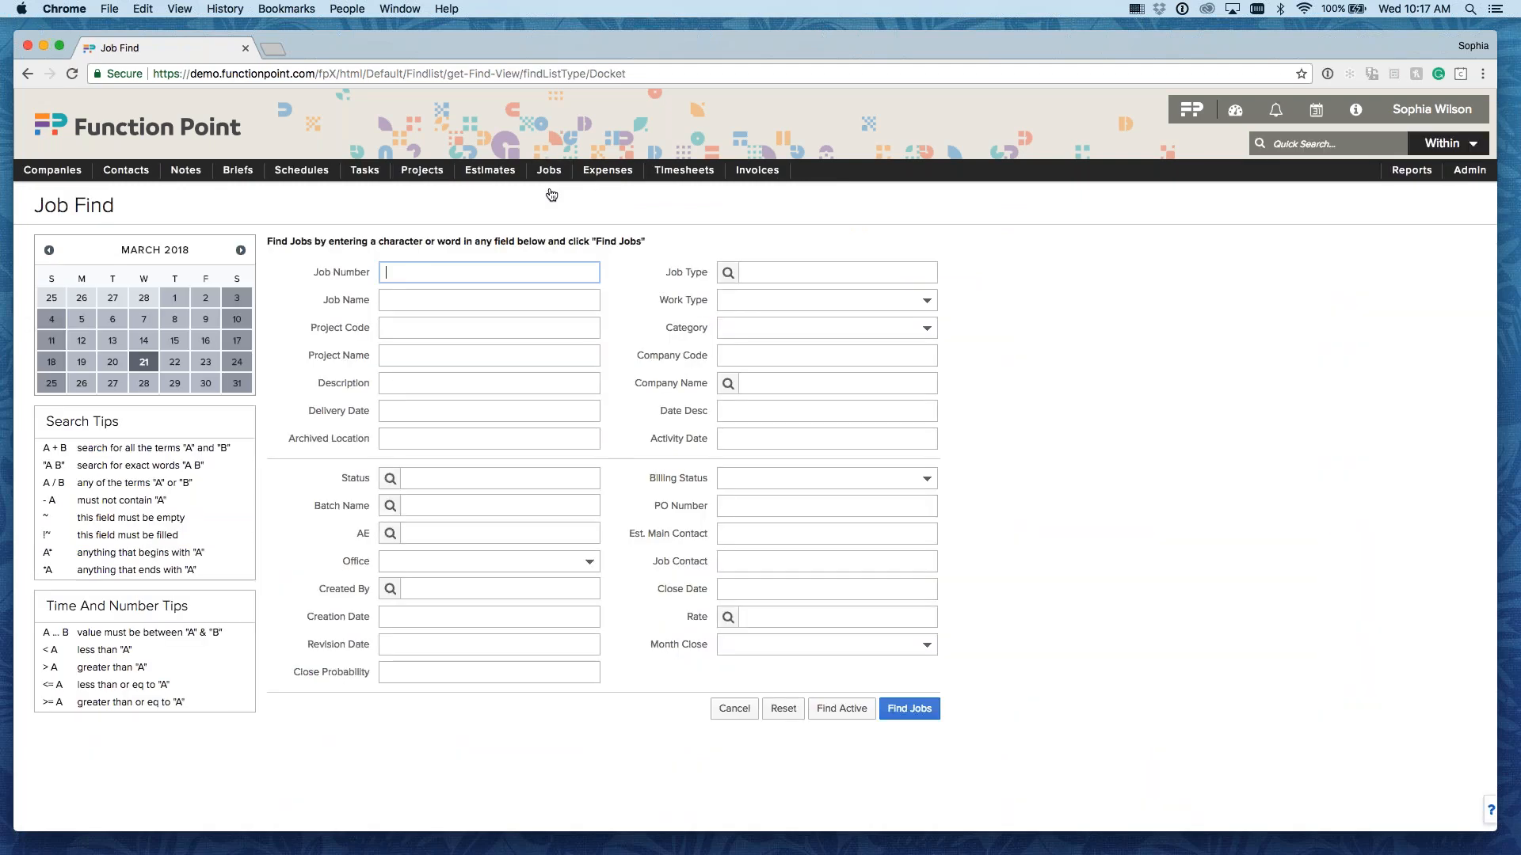
click(1109, 375)
Step: Try Mar 21 2018 as the Delivery Date search value and clear the field
click(490, 411)
key(Tab)
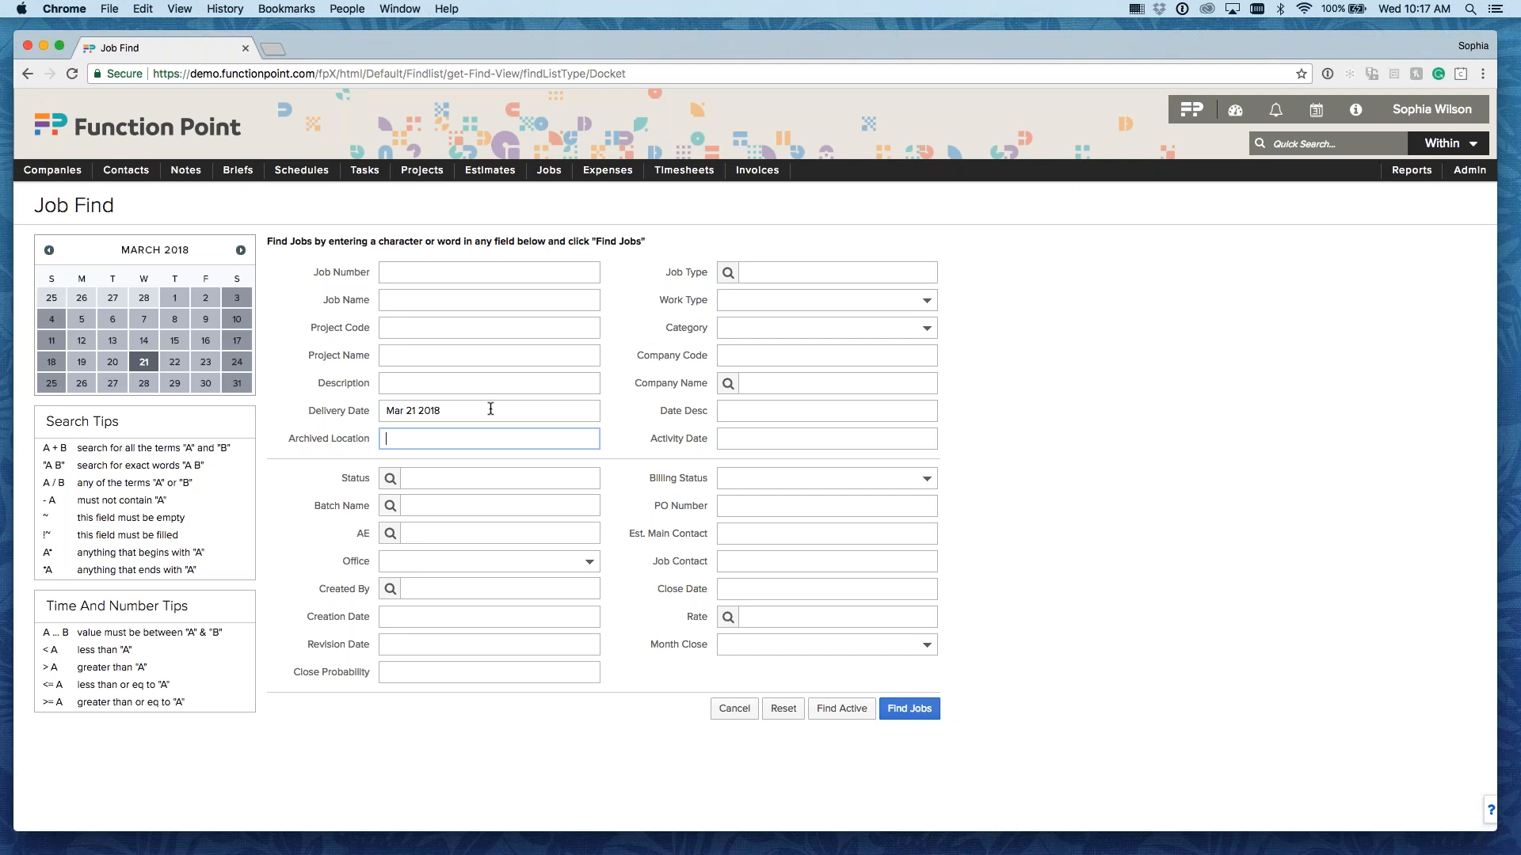
drag(446, 408, 330, 412)
key(BackSpace)
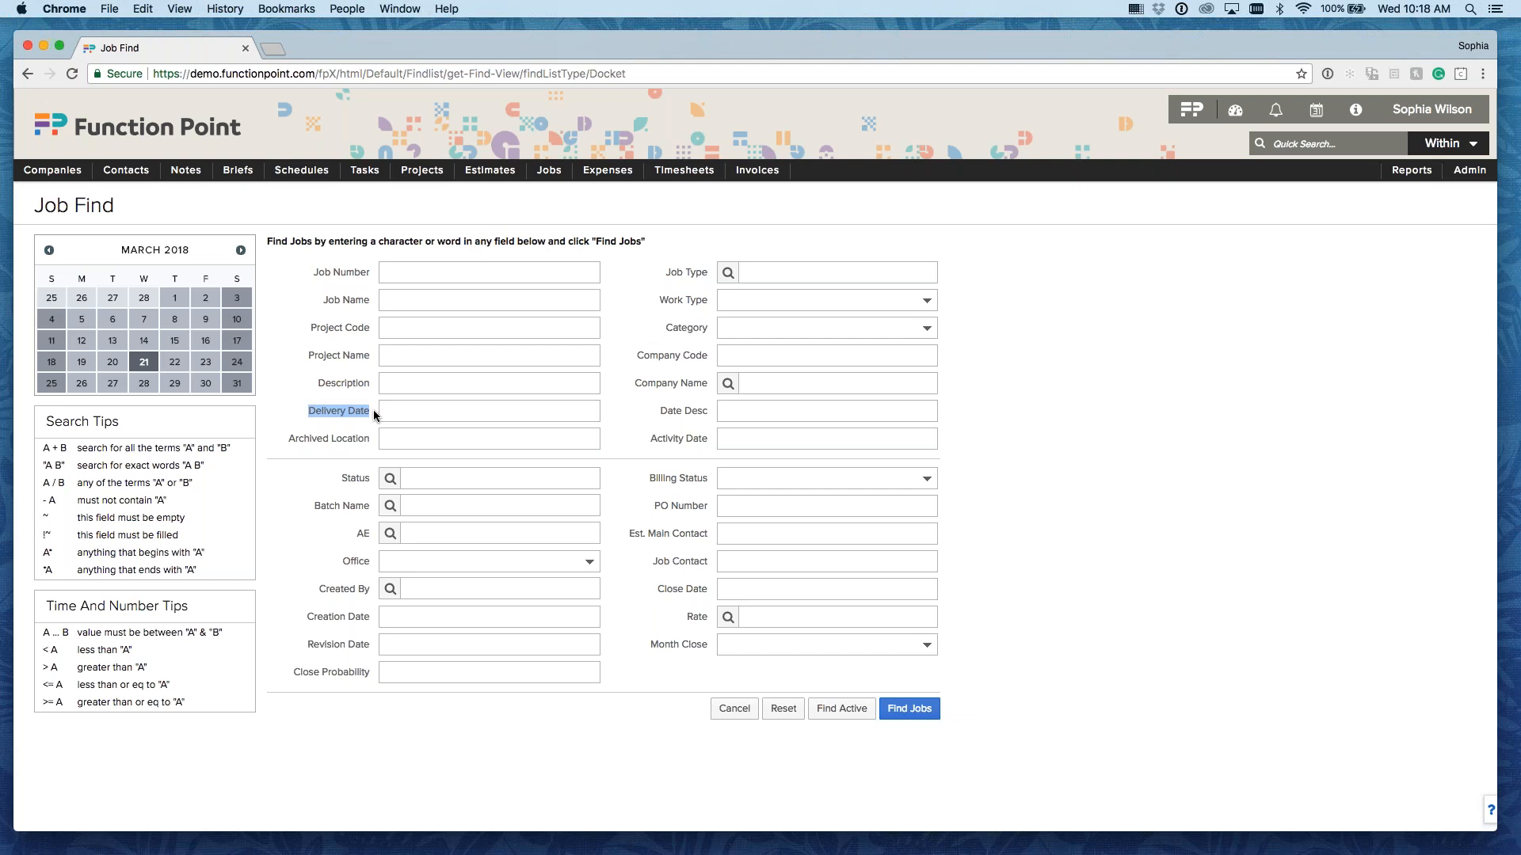
click(320, 420)
Step: Set the Creation Date range to Jan 01 2018 ... Mar 21 2018 and find the active jobs
drag(307, 616, 374, 616)
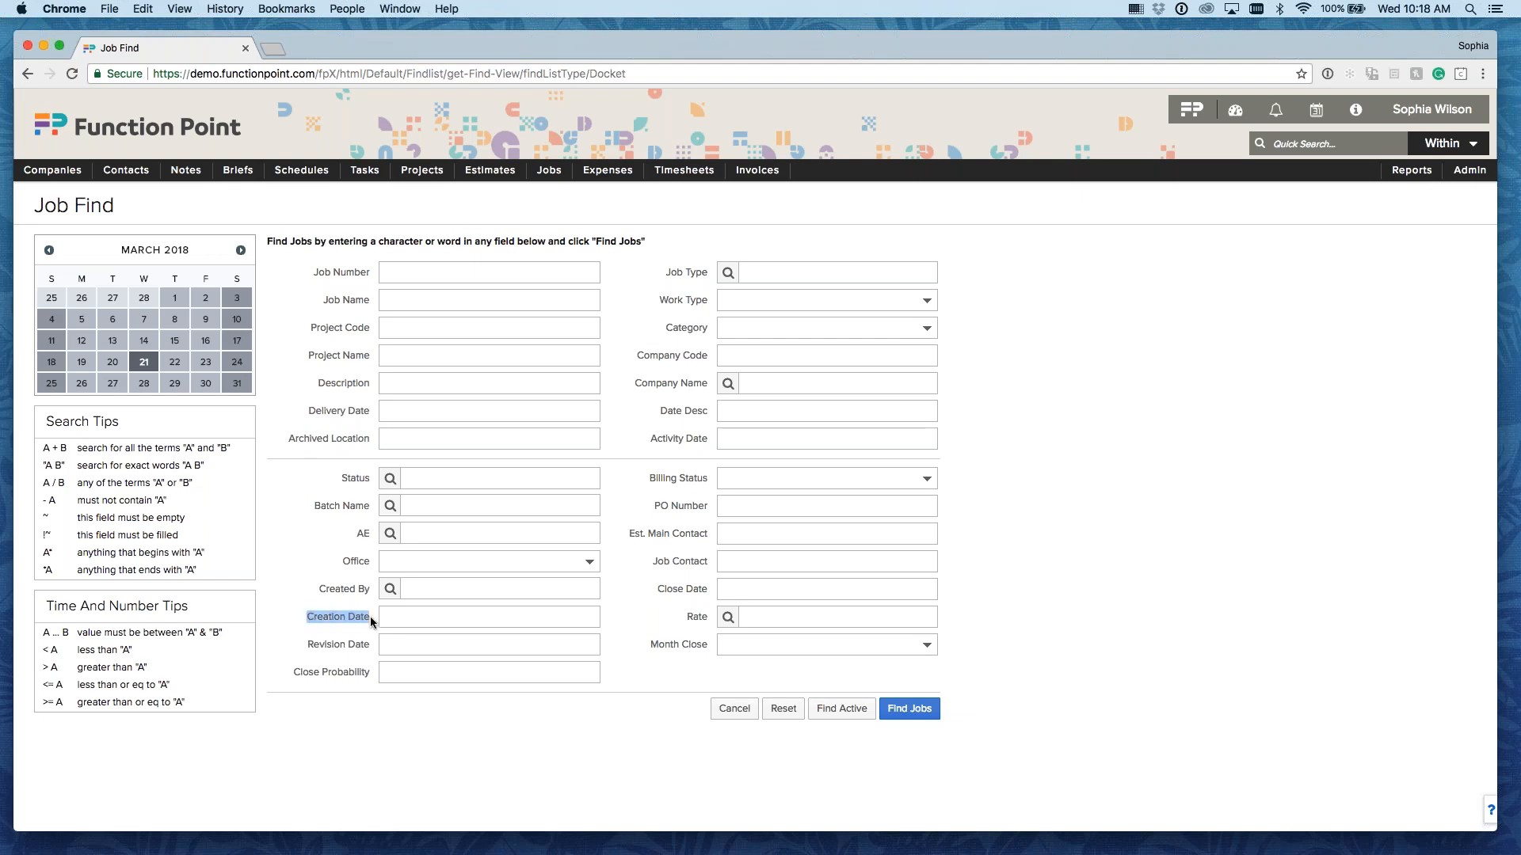
click(374, 616)
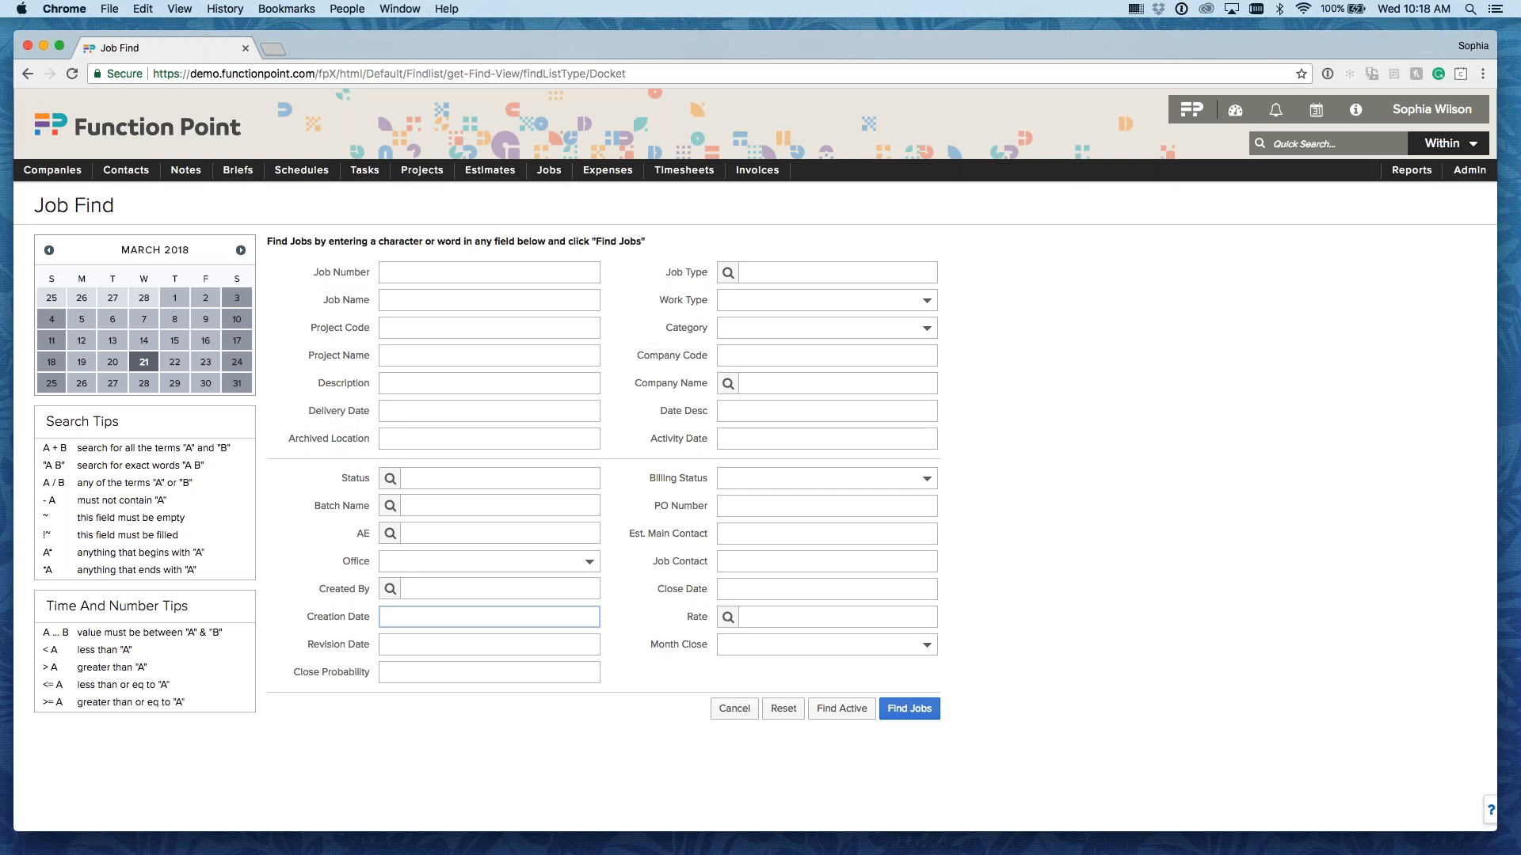
text(jan 1 ... today)
key(Tab)
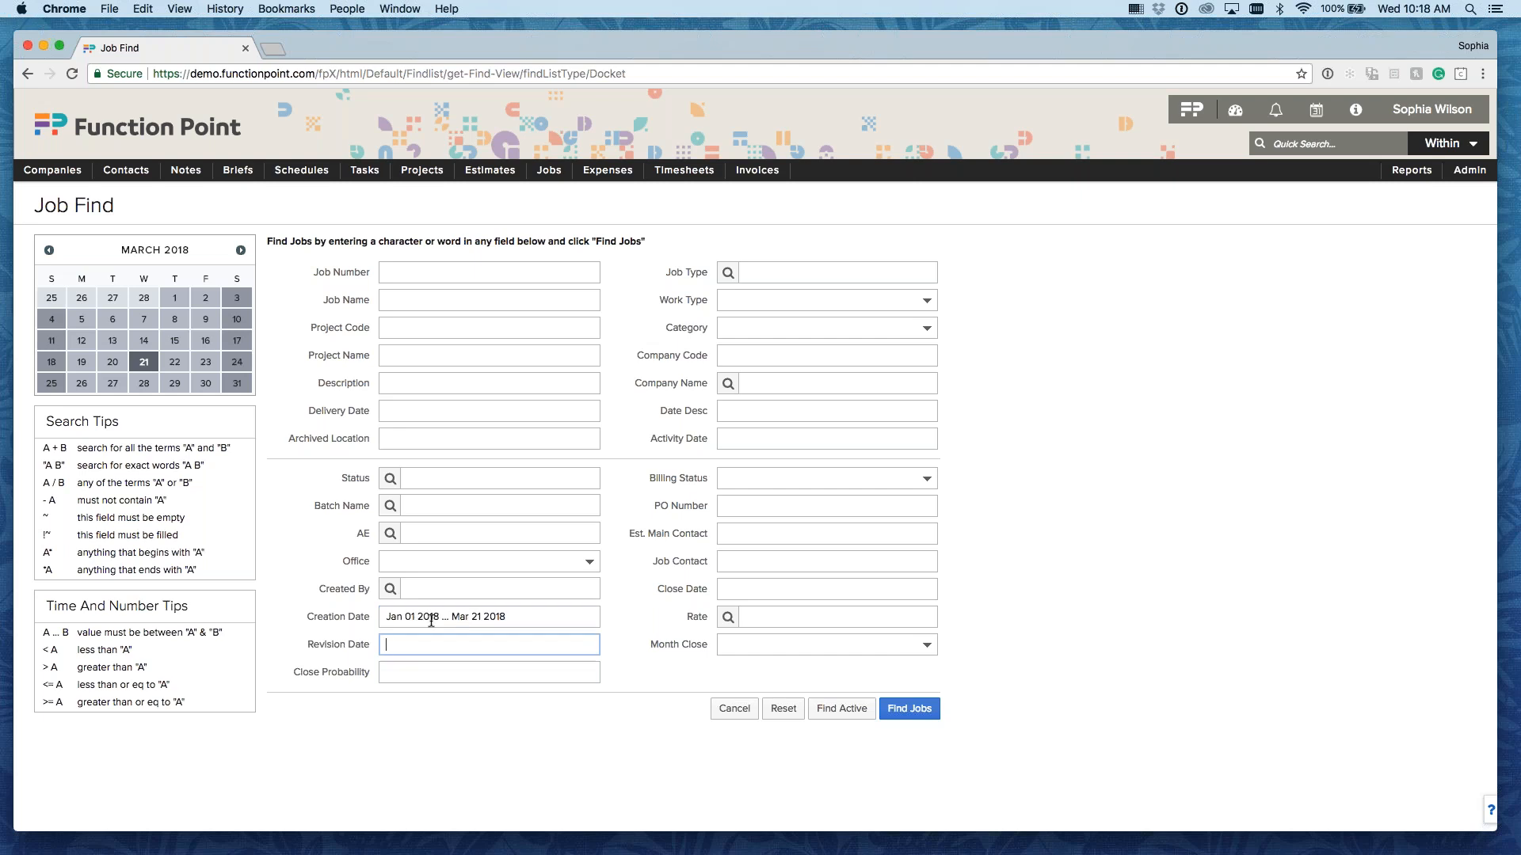
click(606, 746)
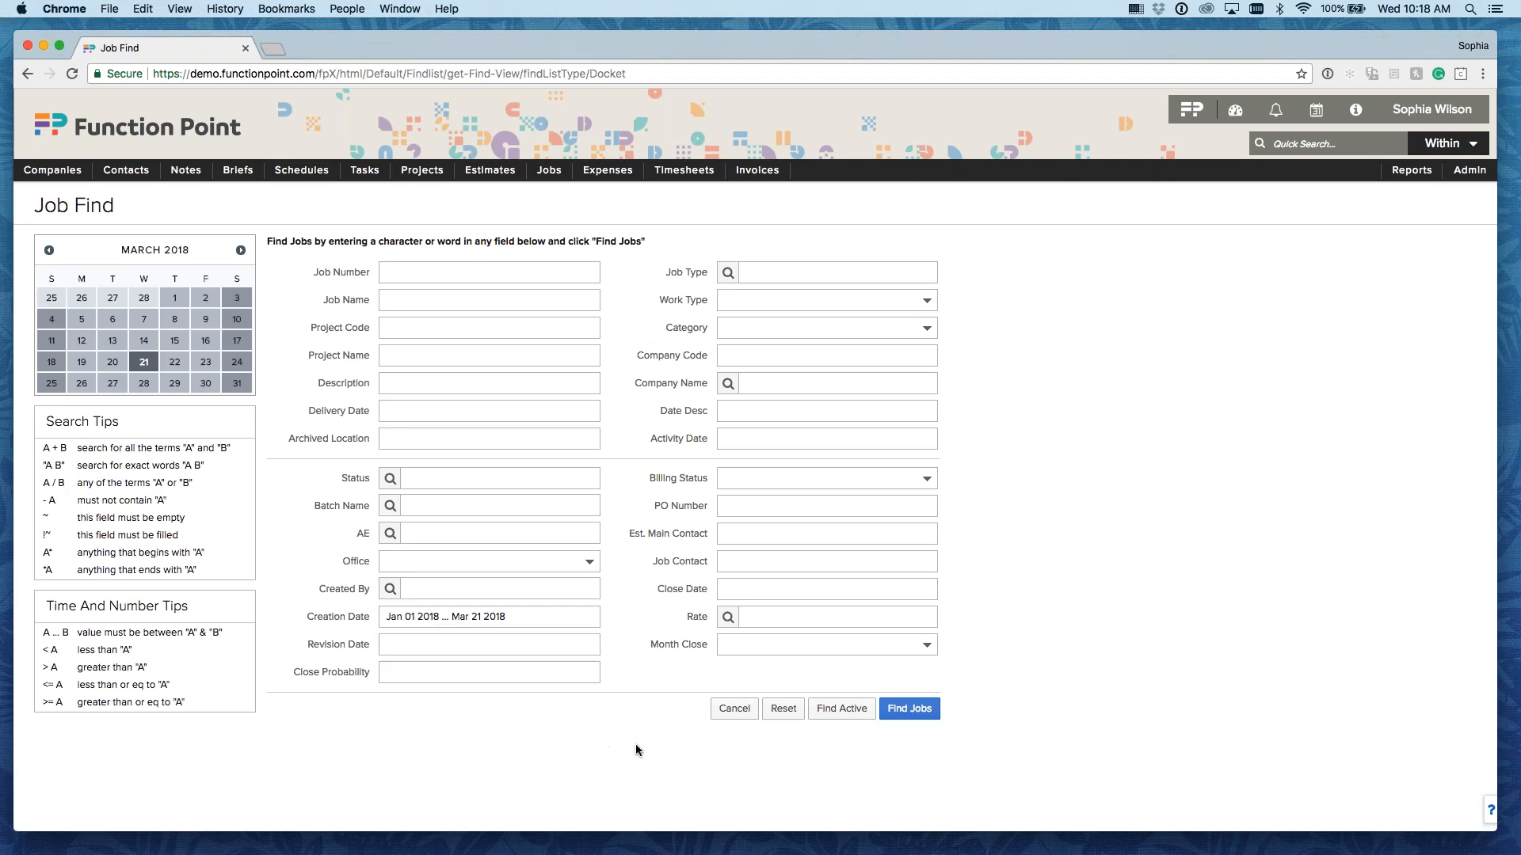
click(846, 718)
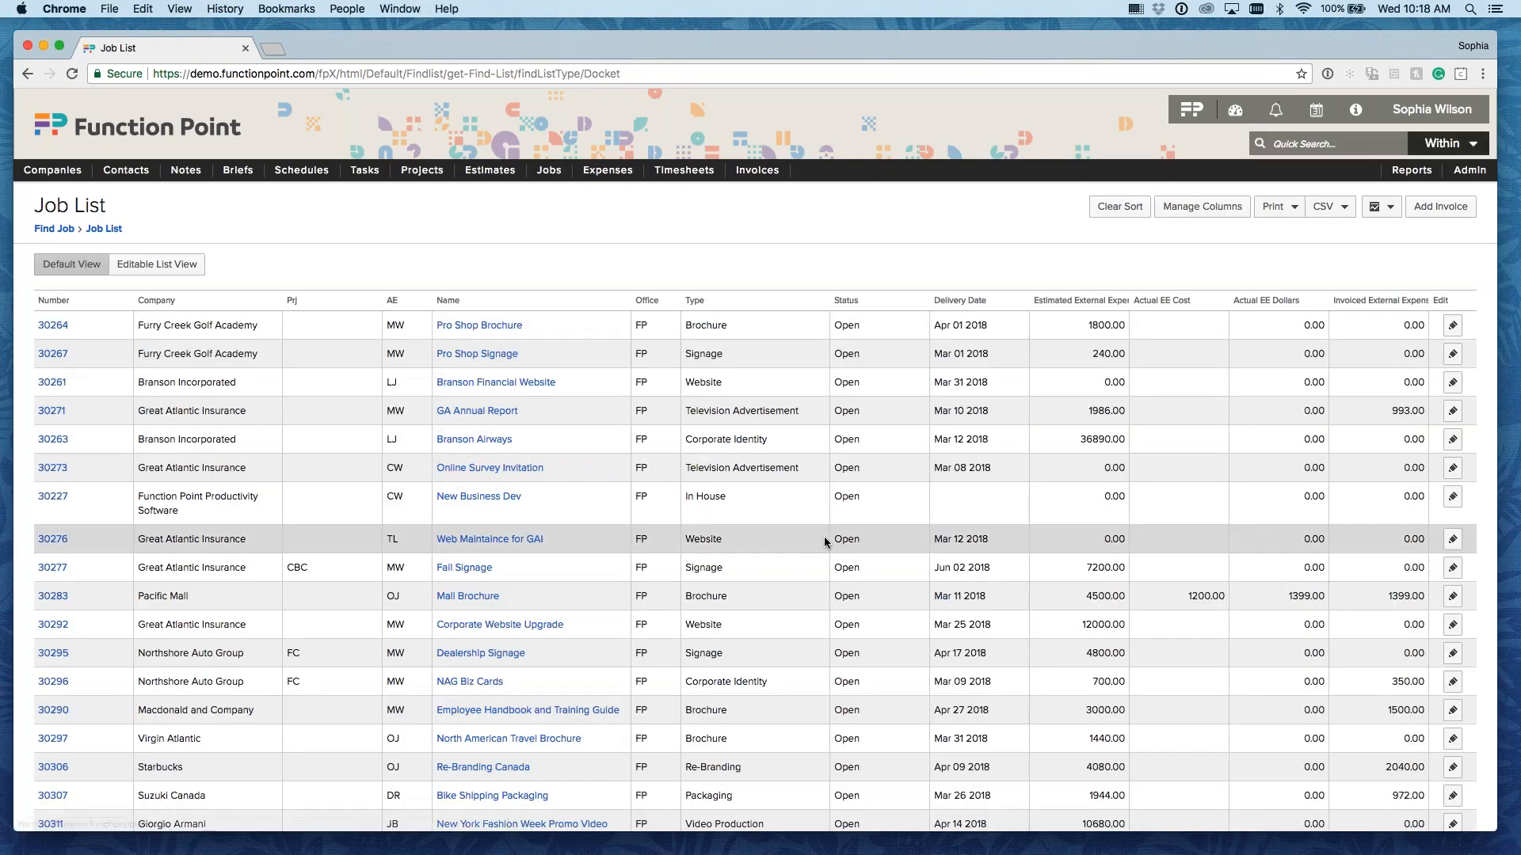
Step: Review the job list through to the last record and check the total number of jobs
scroll(824, 541, down, 2)
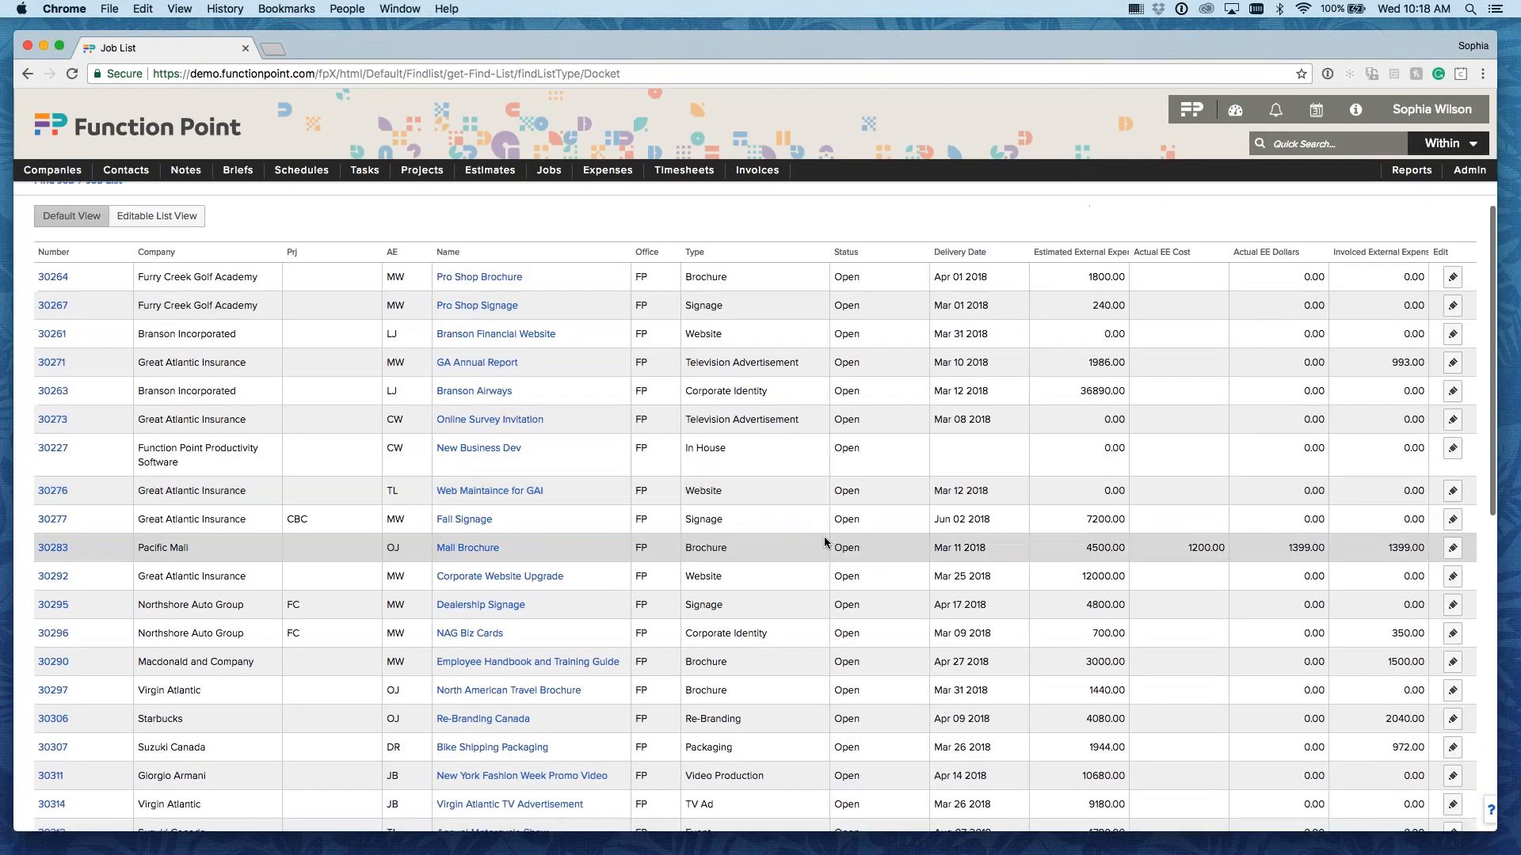
scroll(824, 536, down, 10)
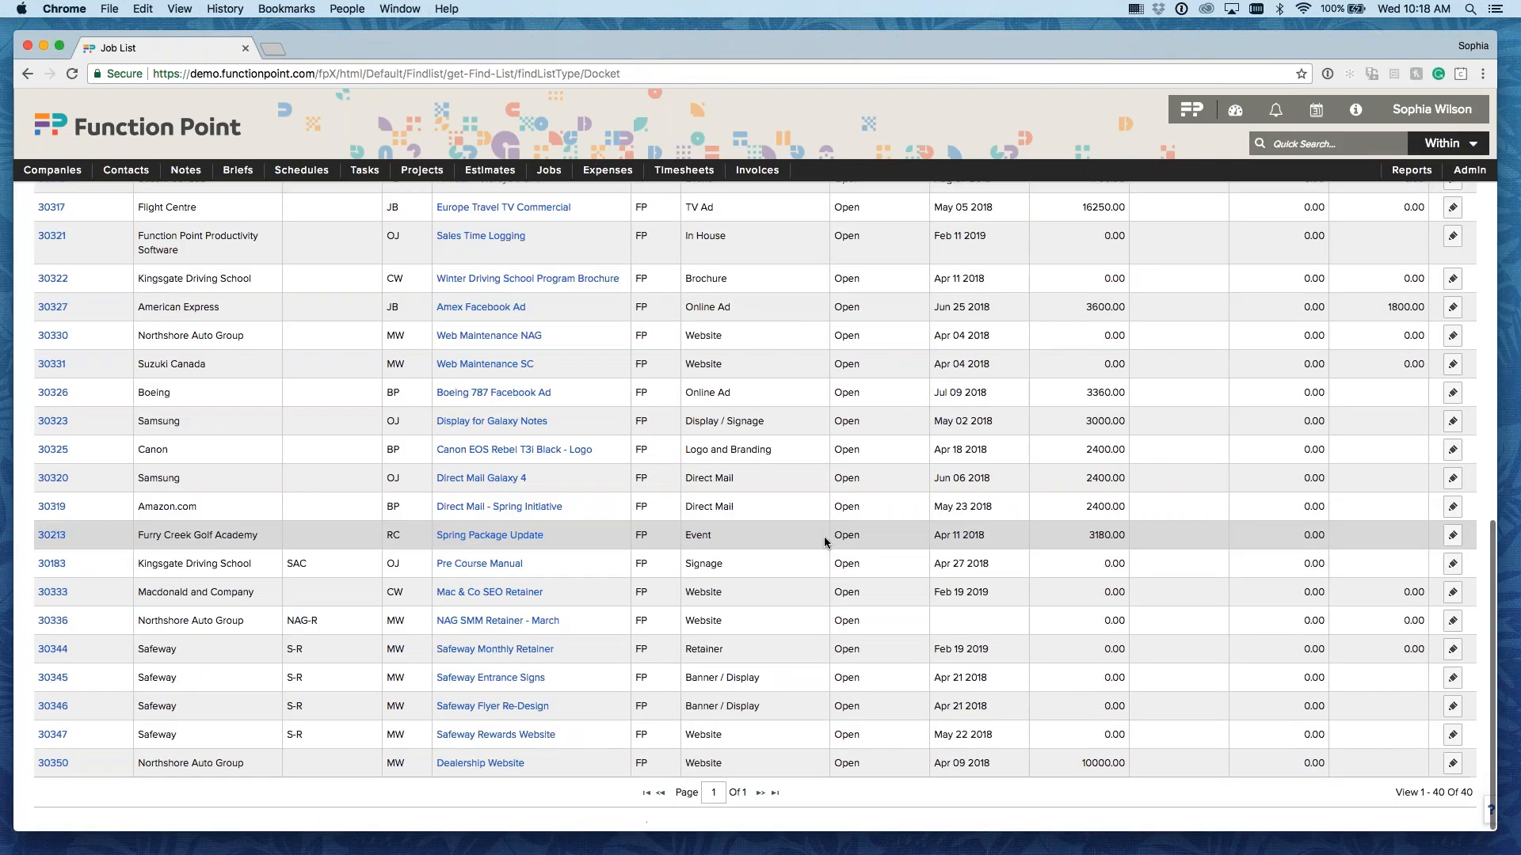
double_click(1466, 793)
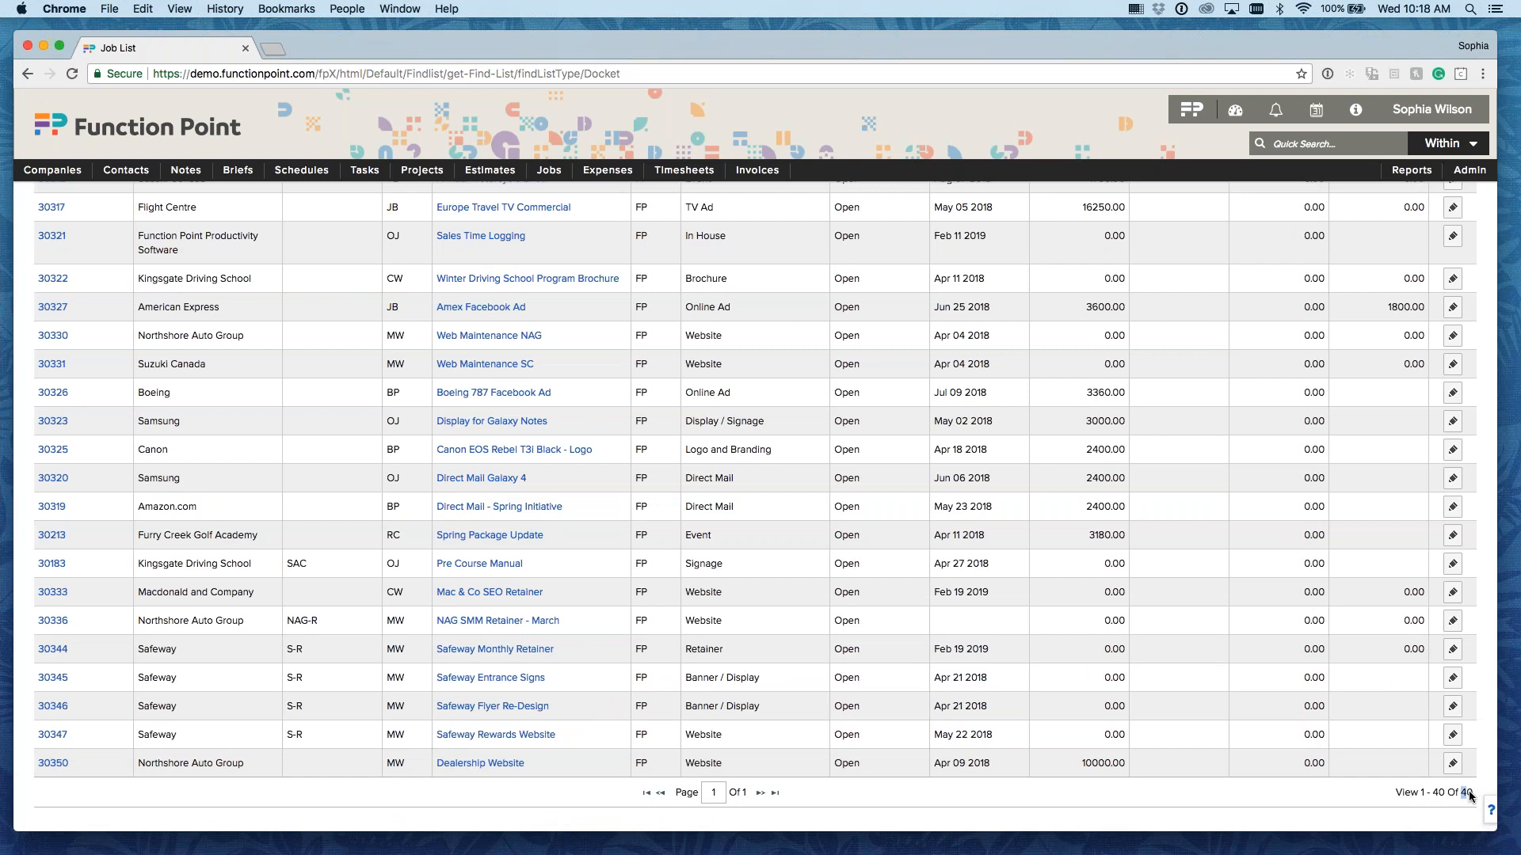
click(1252, 805)
scroll(1133, 434, up, 5)
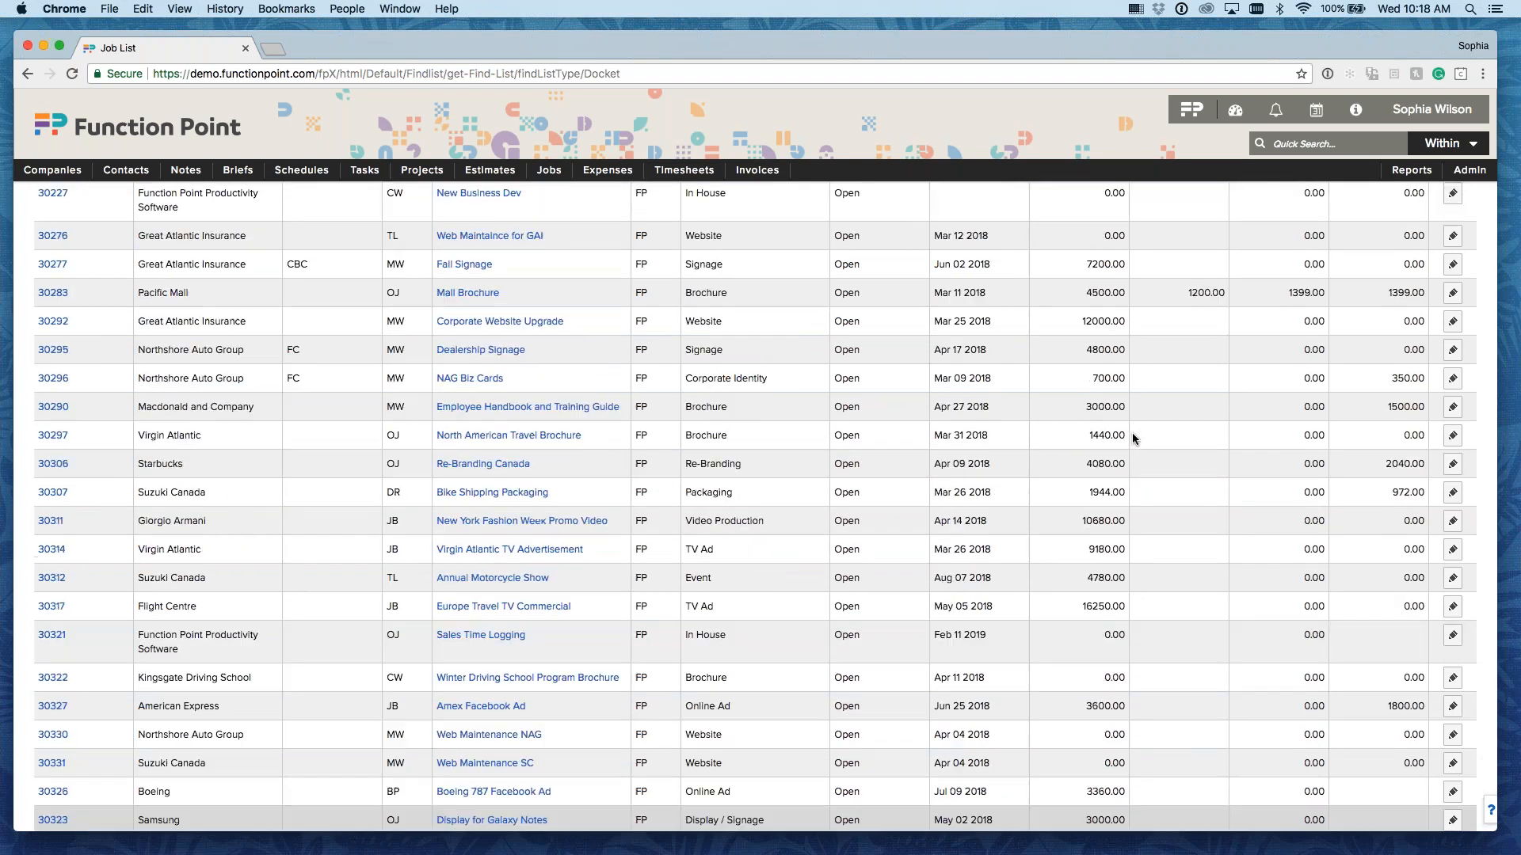
scroll(1132, 434, up, 4)
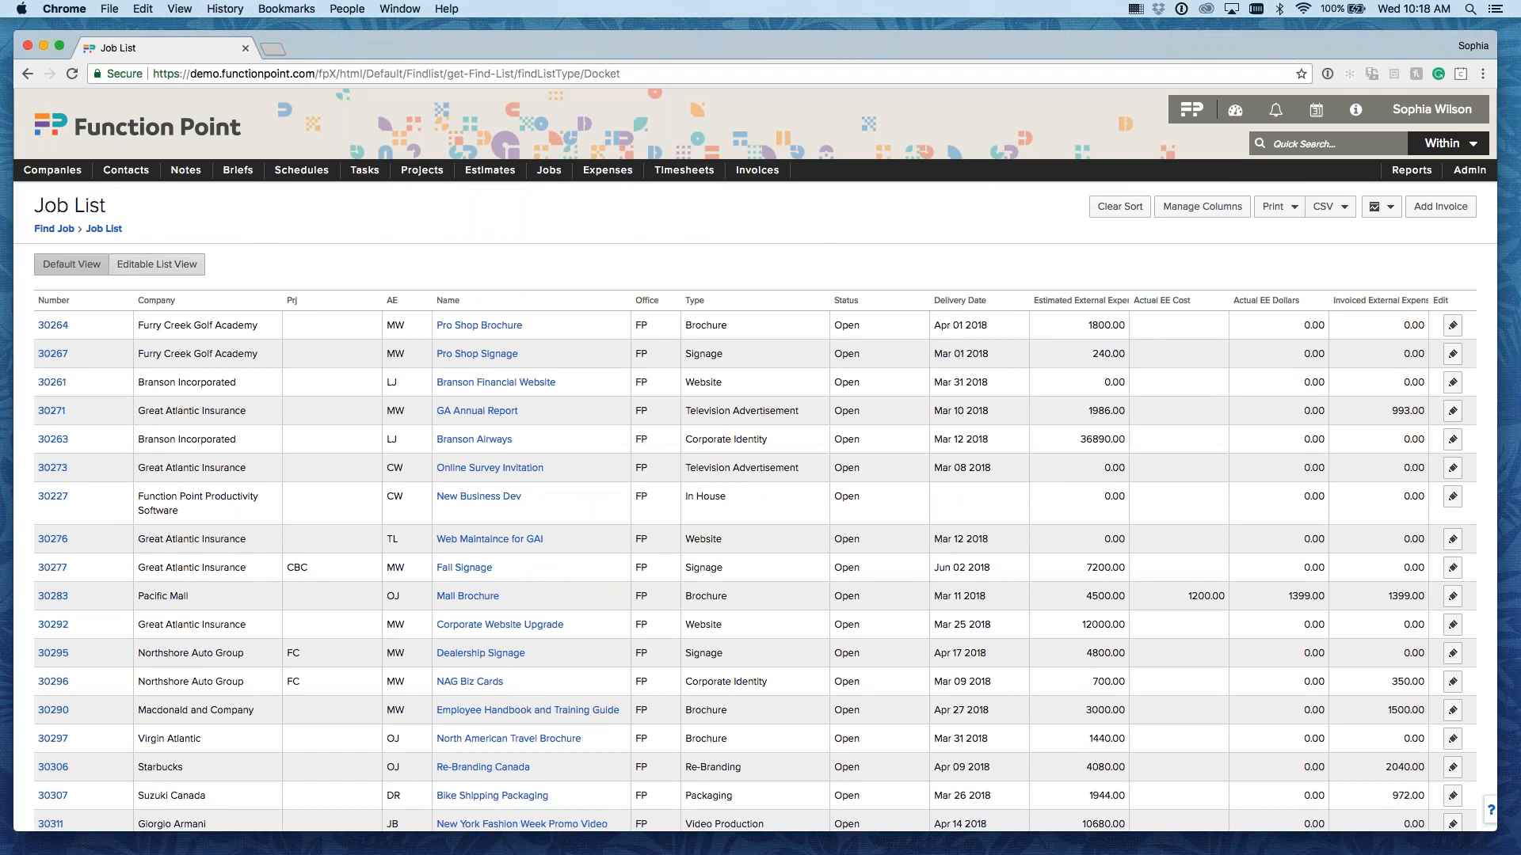
Step: Switch to the editable list view and open the Status, Delivery Date and Date Description of the Branson Financial Website job for editing
click(188, 268)
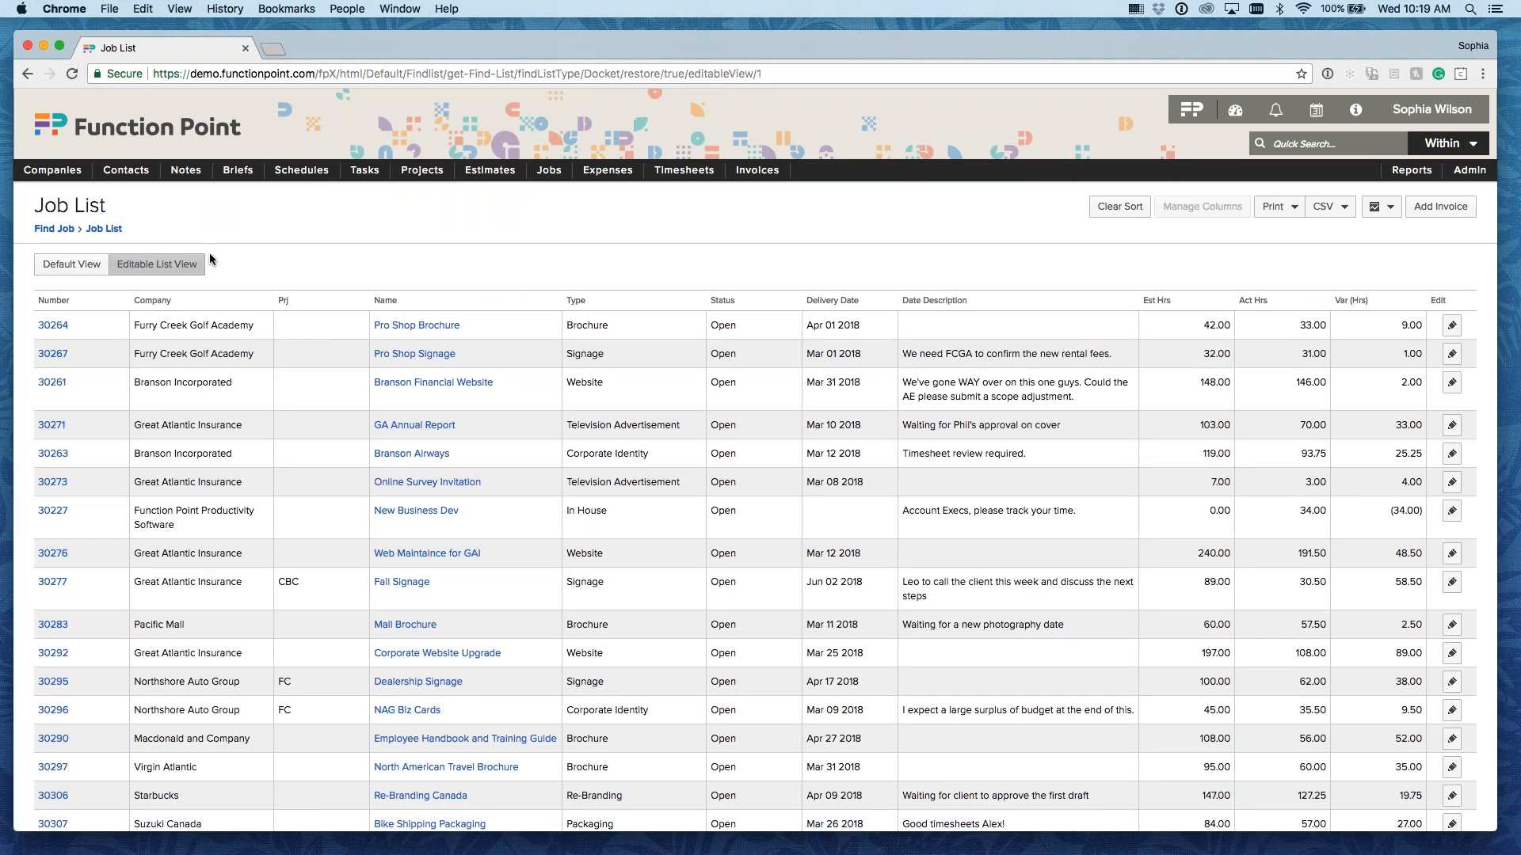
click(732, 383)
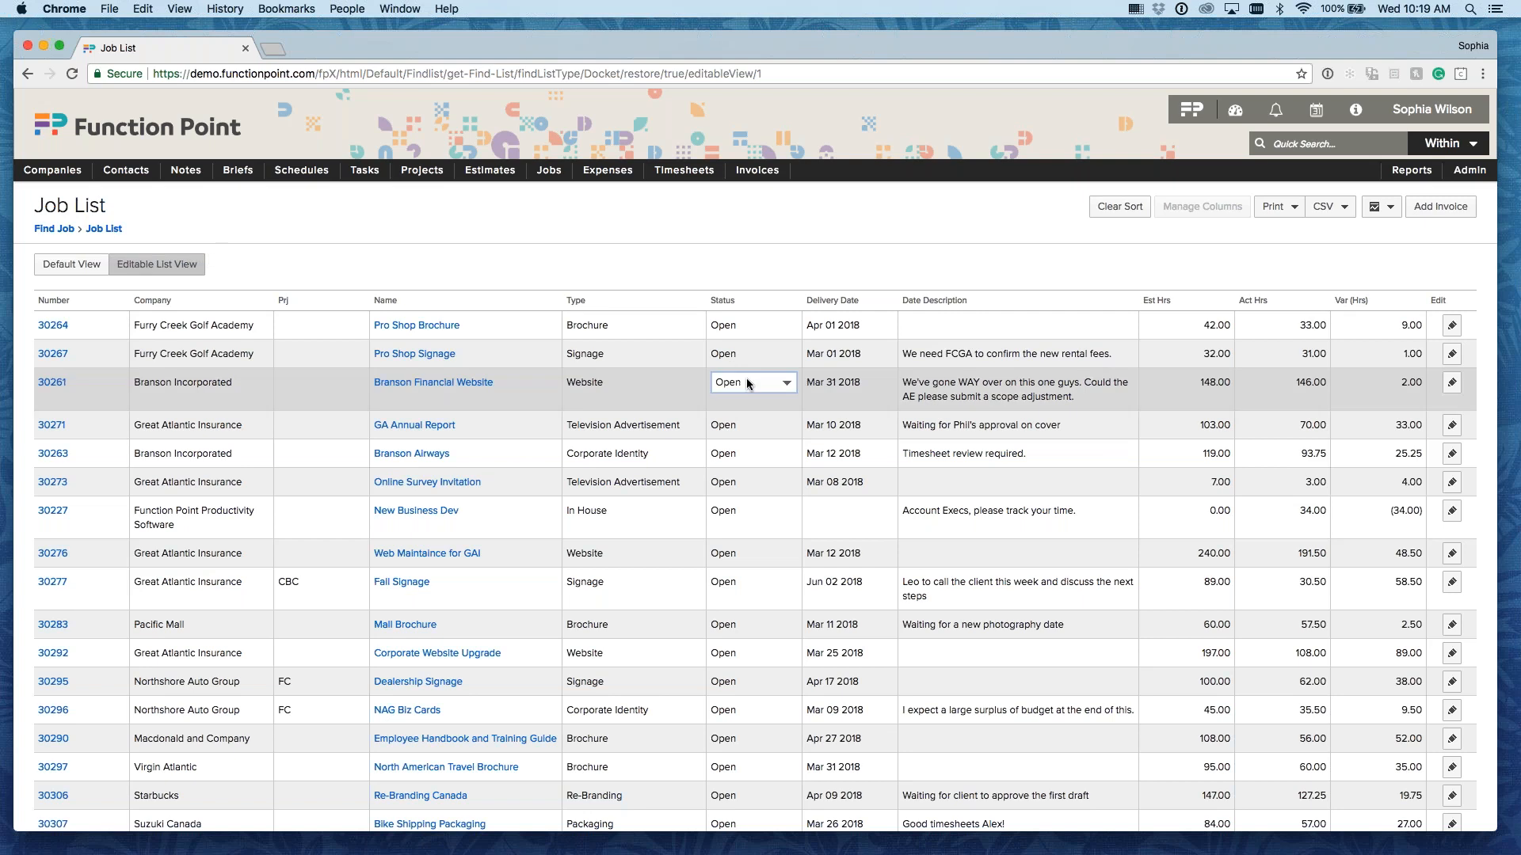
click(825, 387)
click(1001, 397)
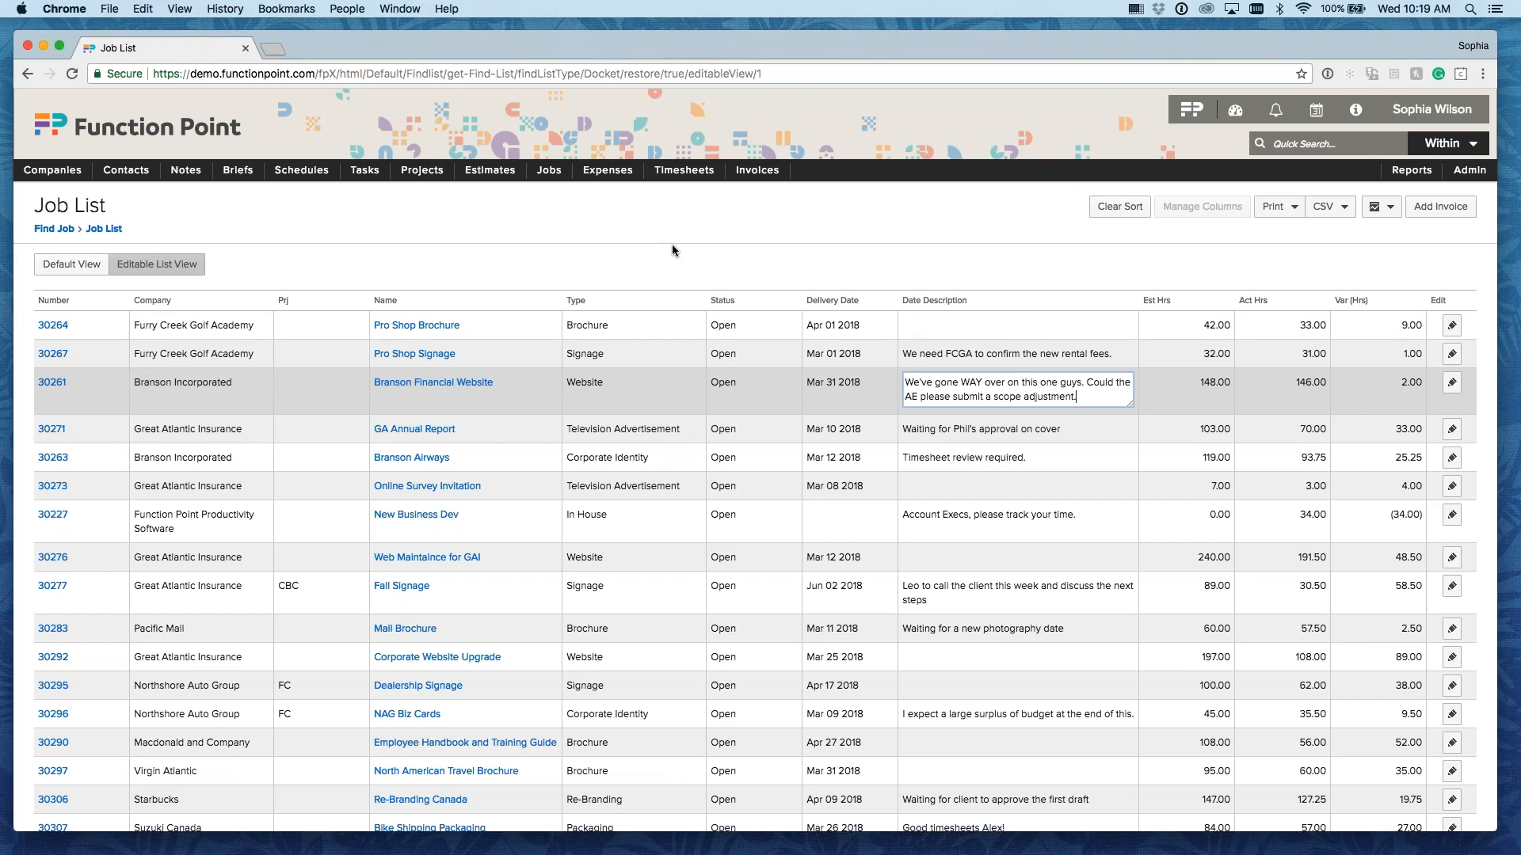
Step: Return the job list to the default view and examine the available column options without saving any changes
click(79, 268)
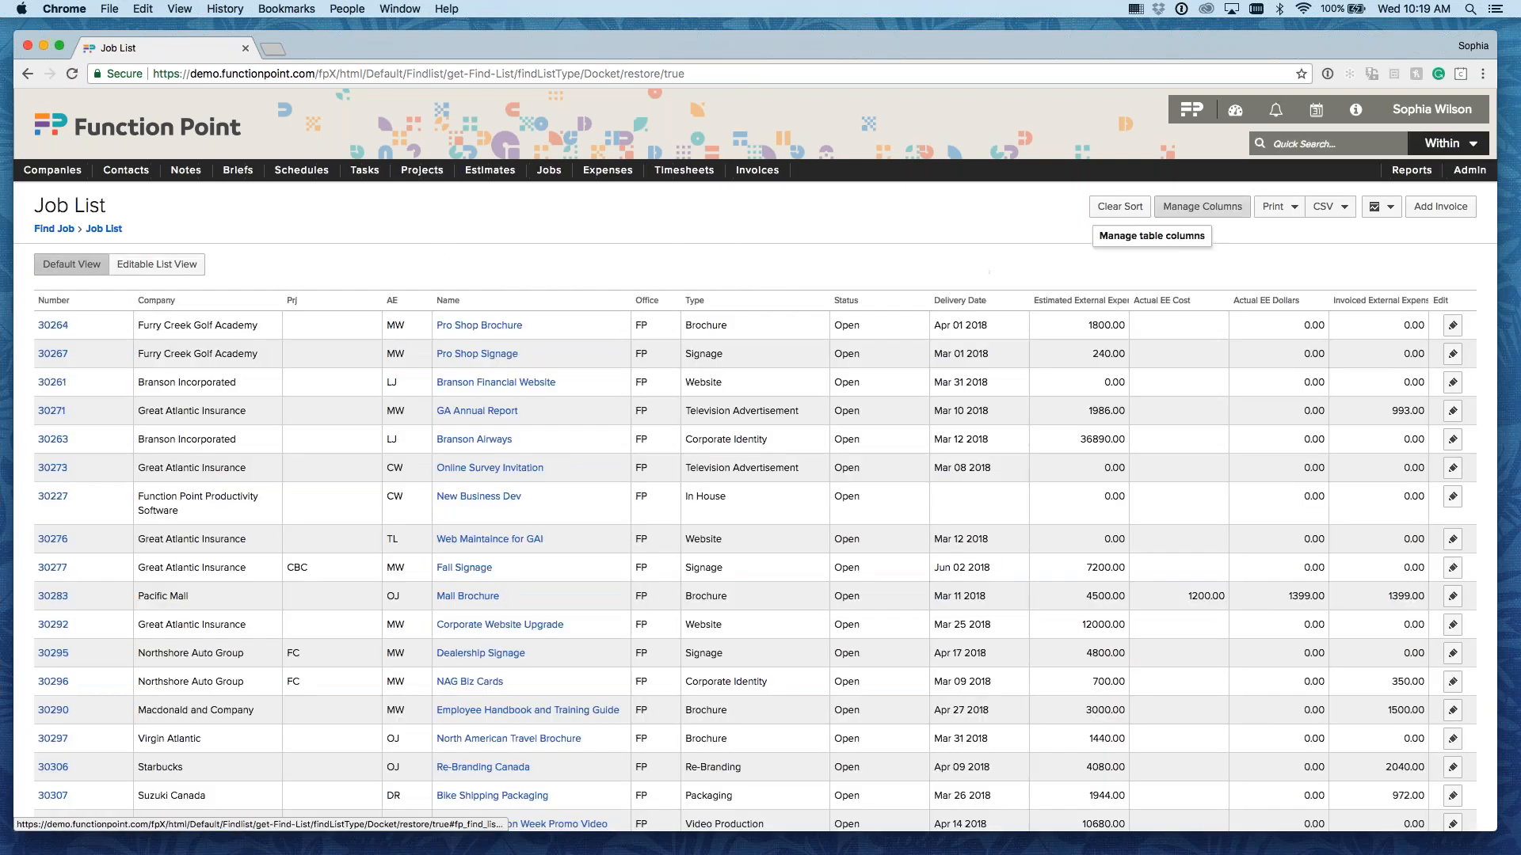
click(1202, 208)
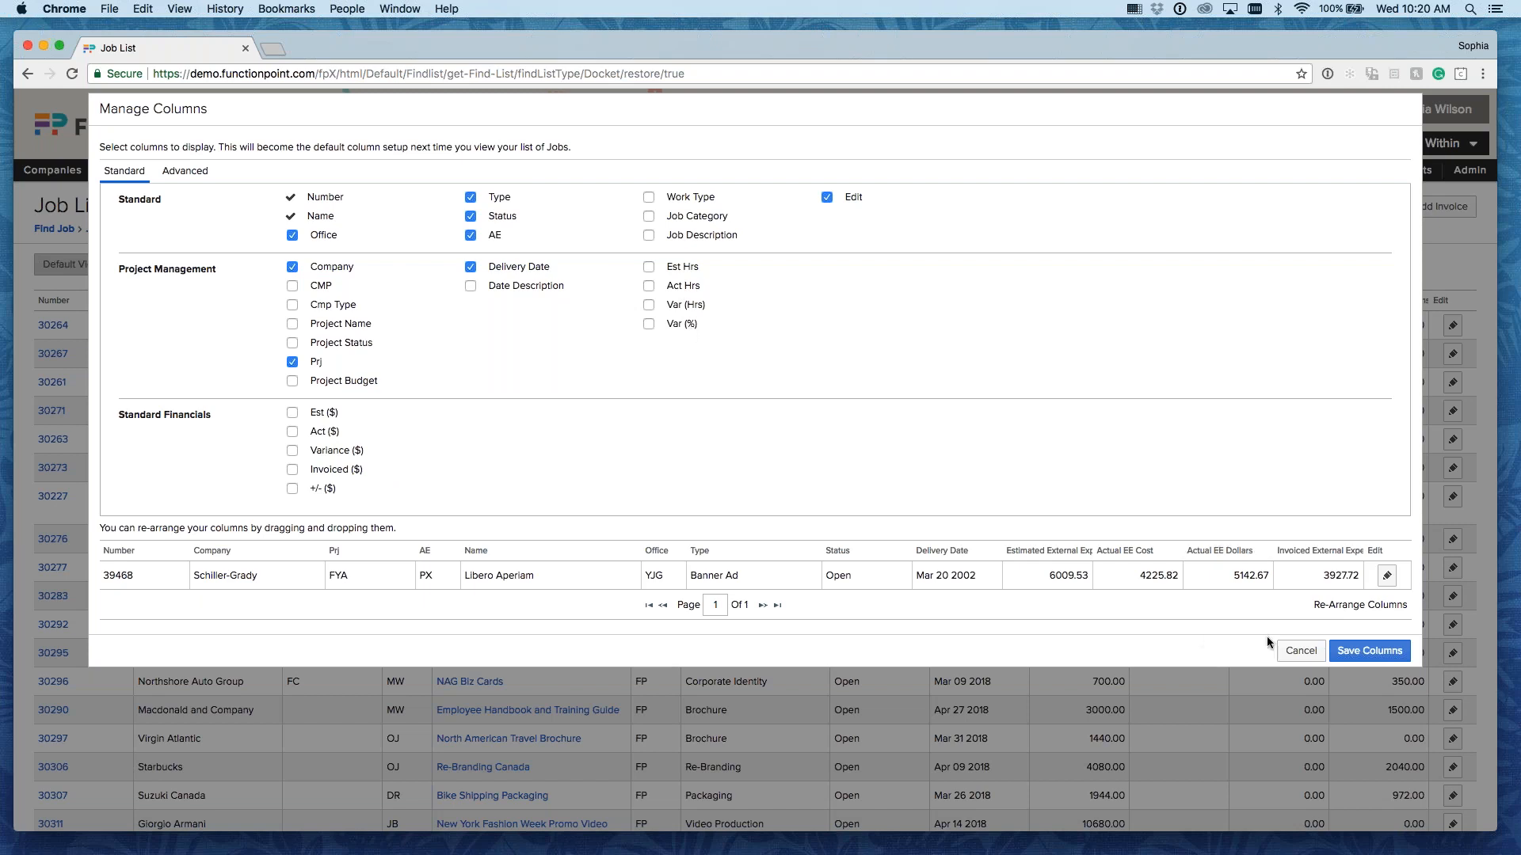
click(1300, 651)
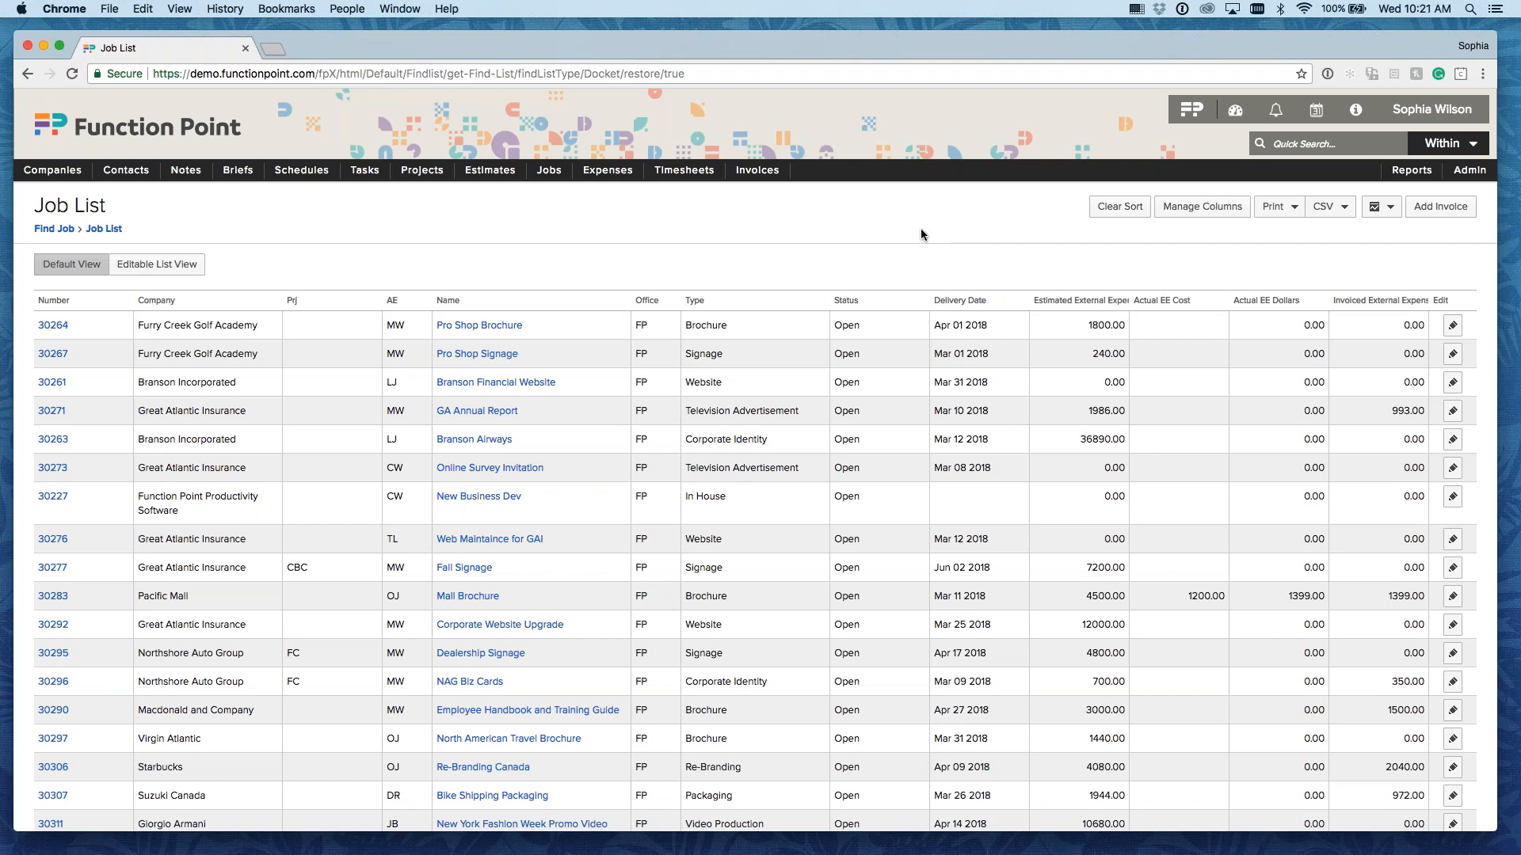
Step: Switch to the Classic dashboard and start the timesheet time clock
click(1193, 110)
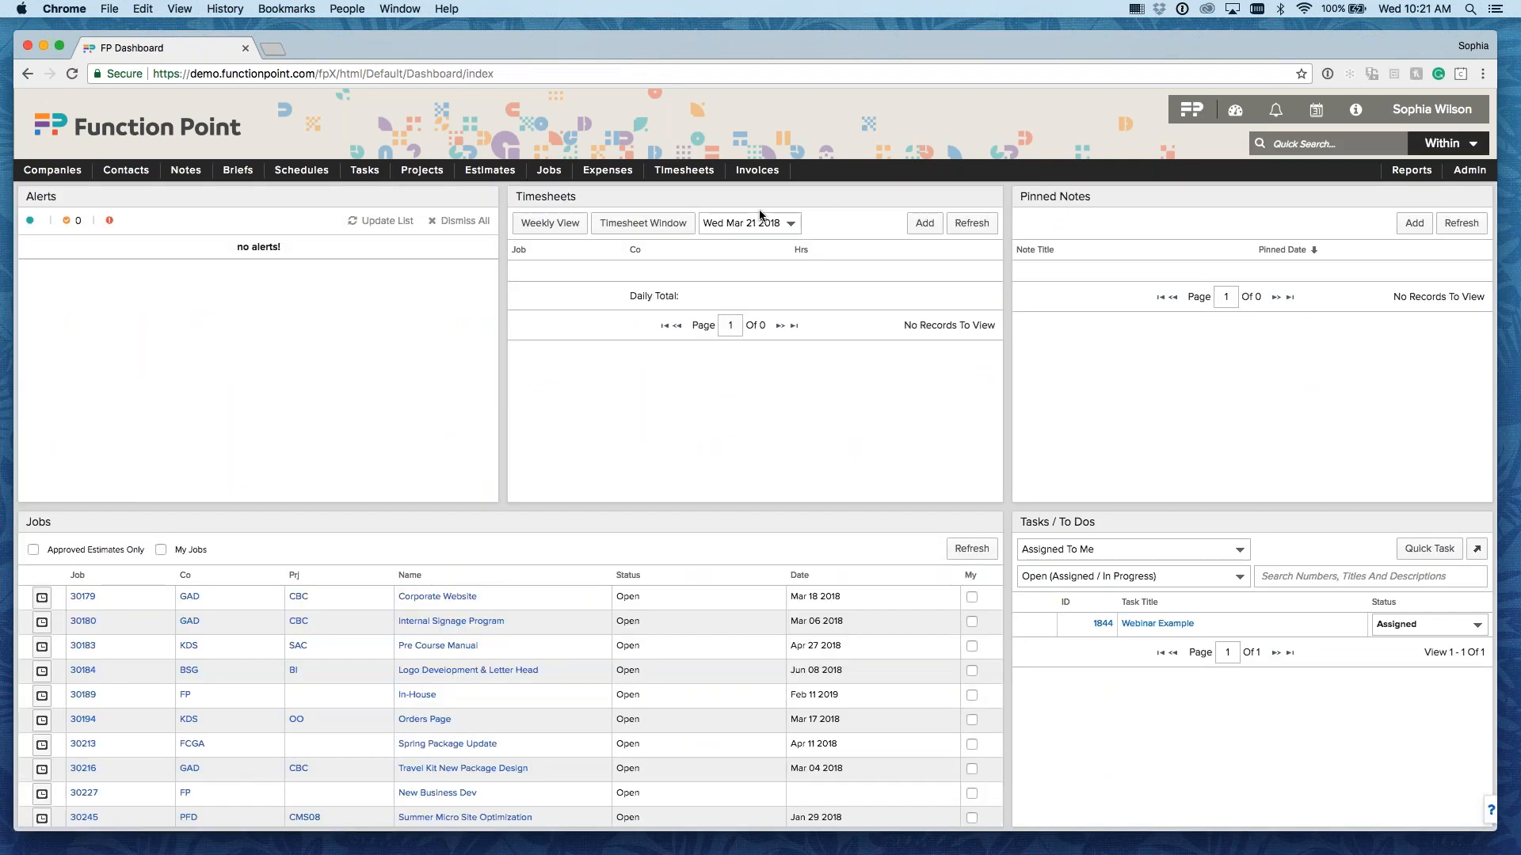
click(1235, 109)
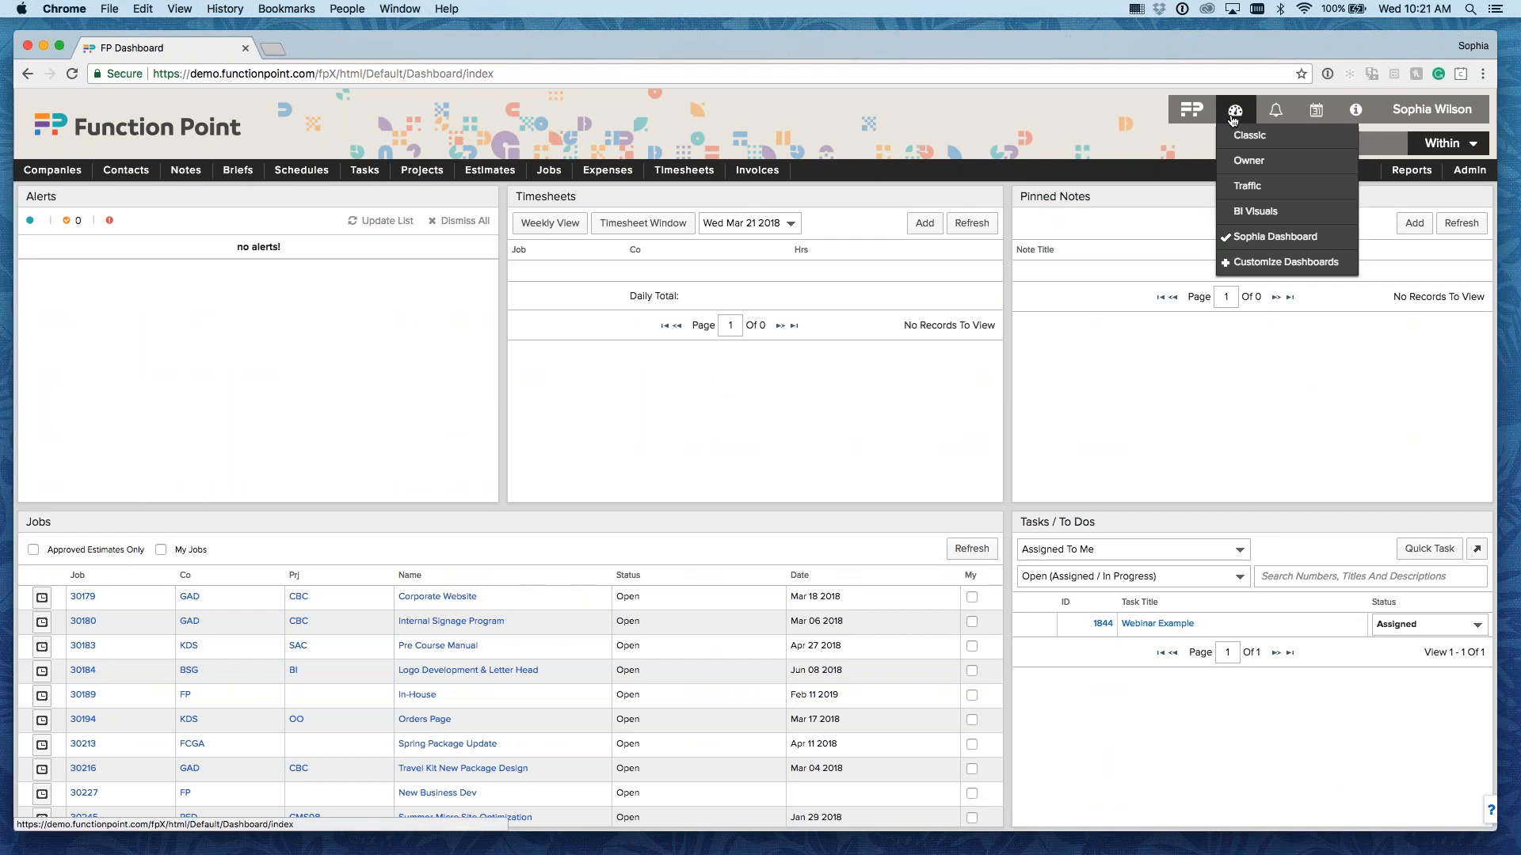
click(1233, 141)
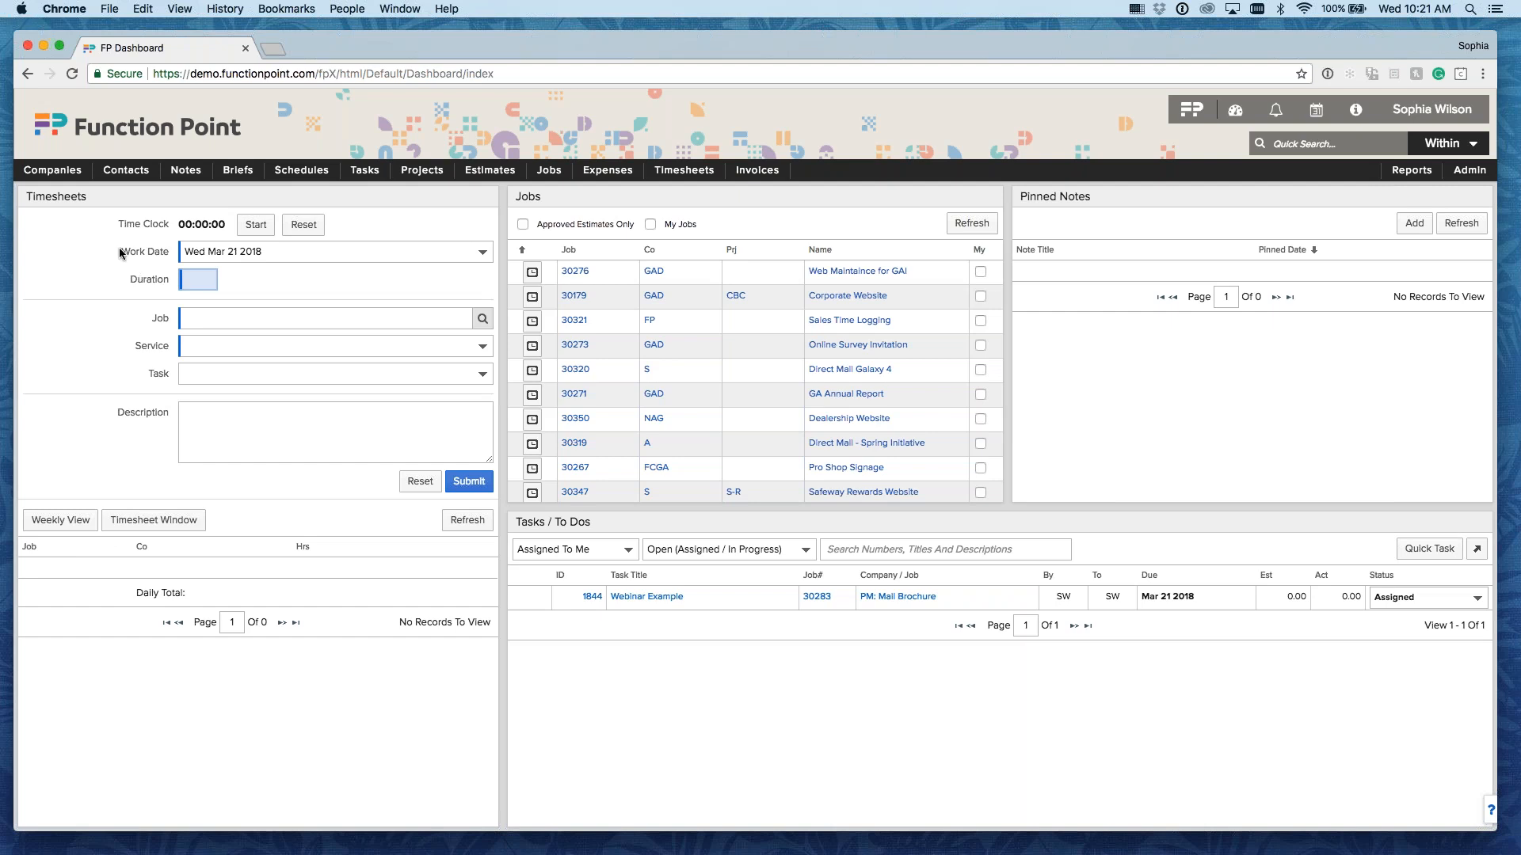
drag(118, 229, 159, 229)
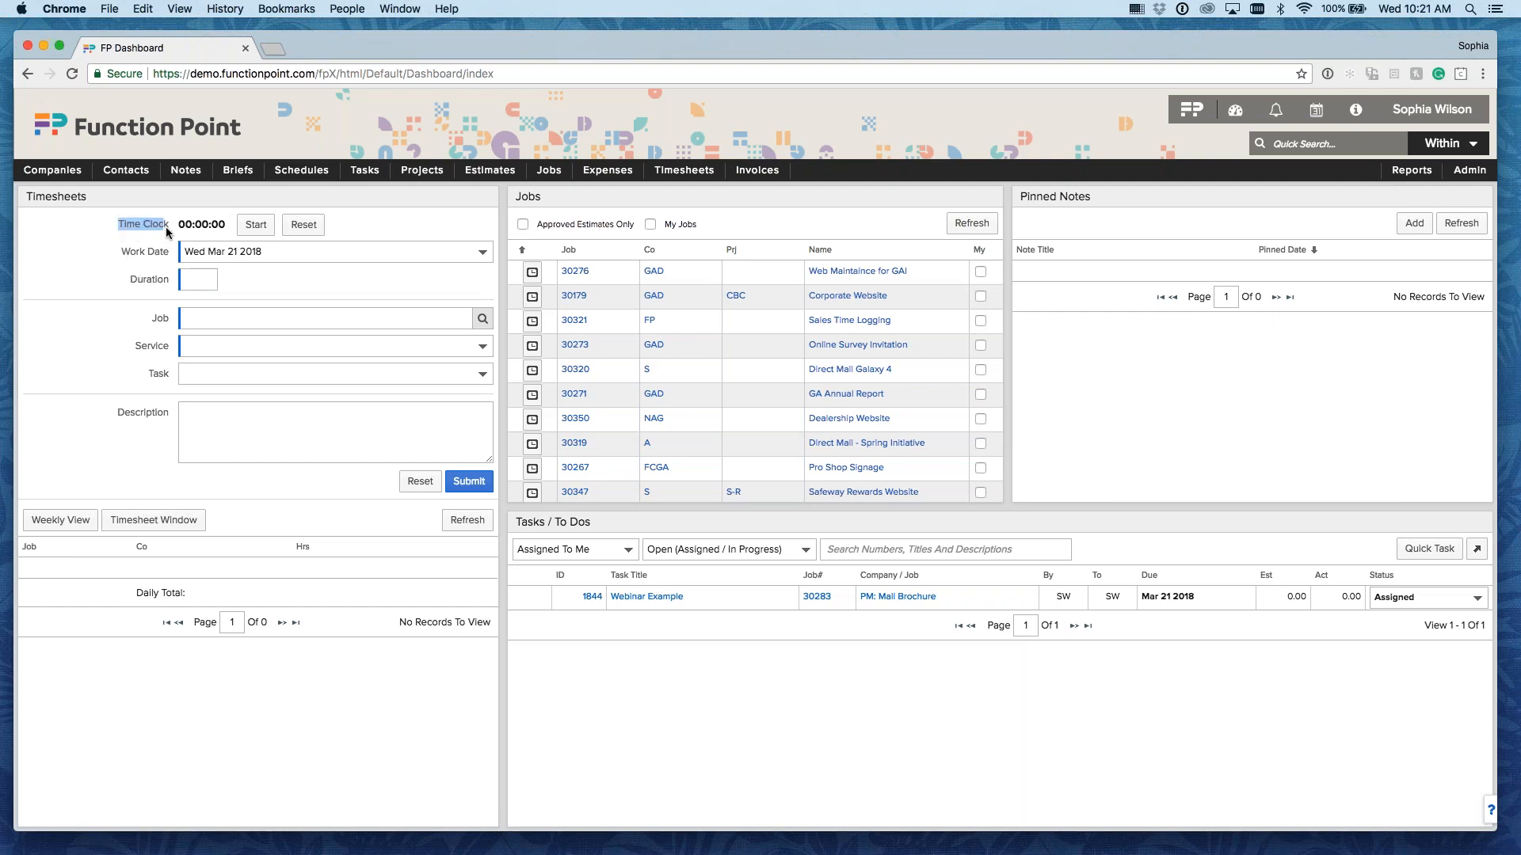
click(256, 224)
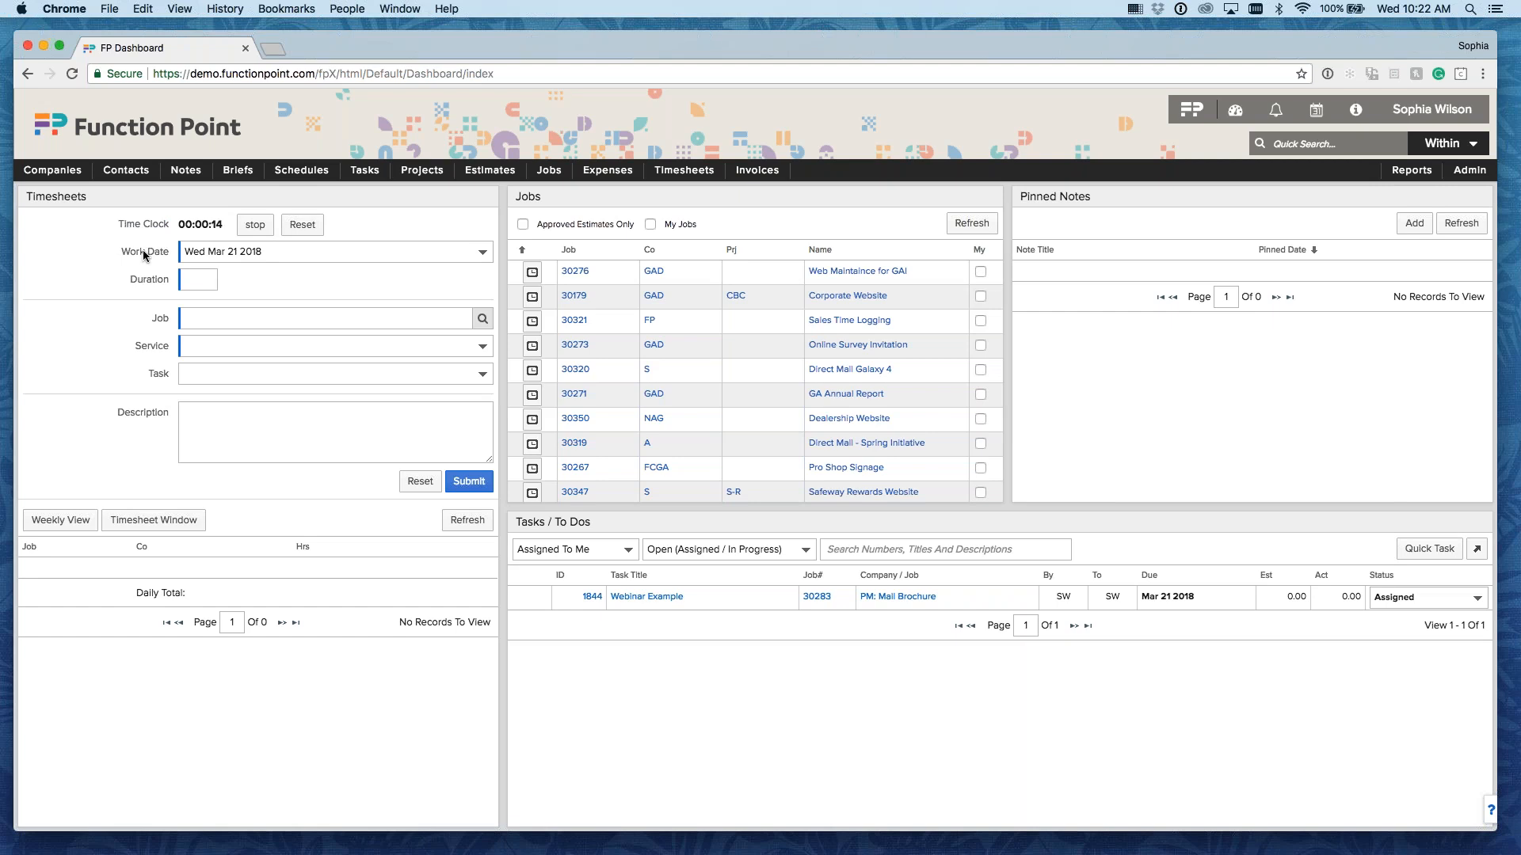
Step: Stop the timesheet time clock and set the entry's duration to 2 hours
click(256, 225)
click(182, 279)
text(2)
click(301, 279)
Step: Fill in the timesheet job by its number, 30321, and clear the job again
click(282, 319)
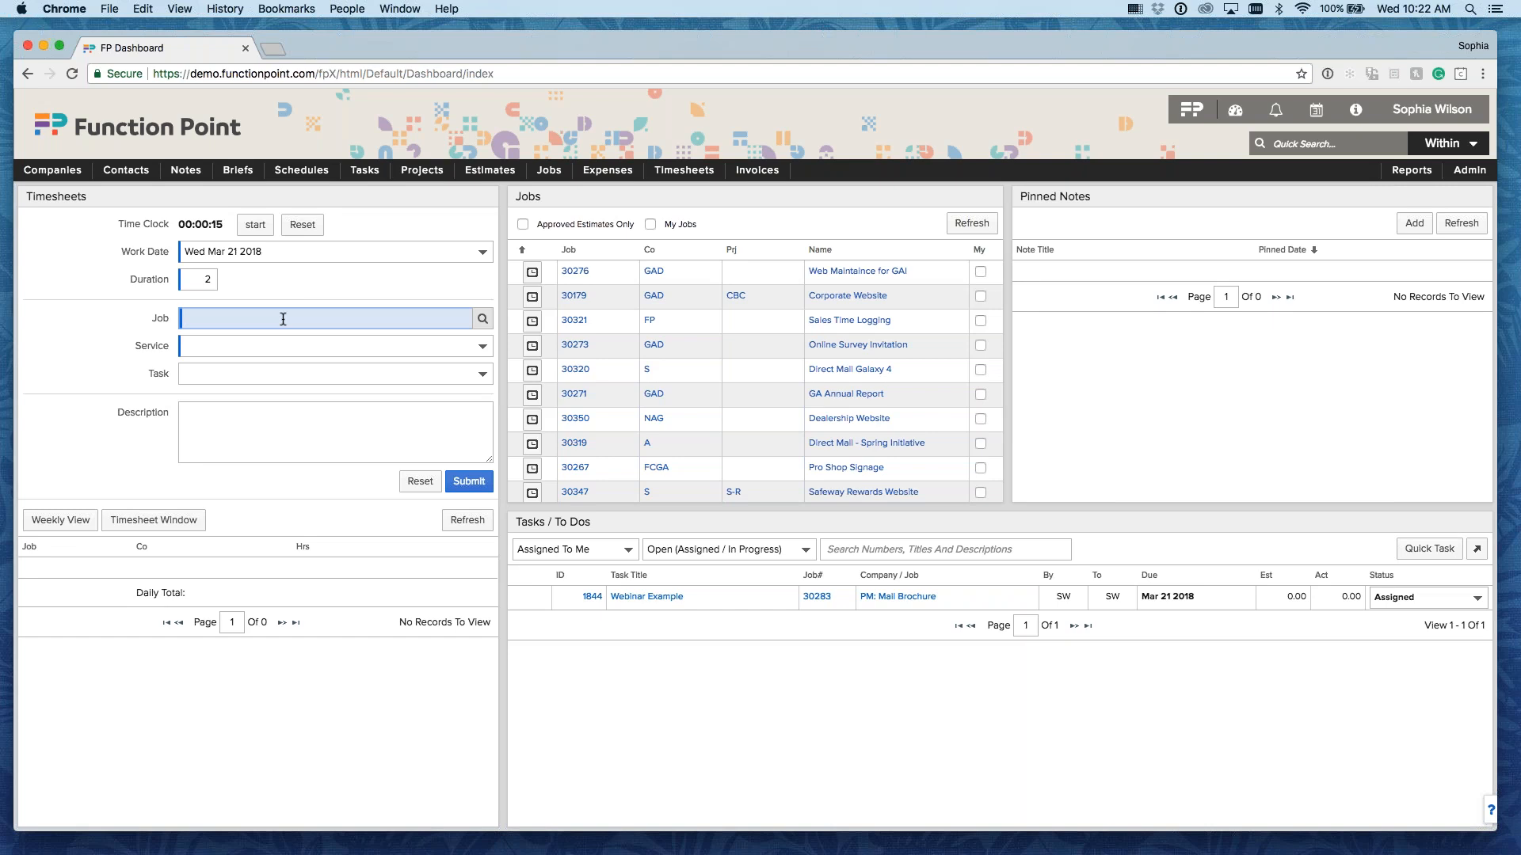
text(30321)
key(Tab)
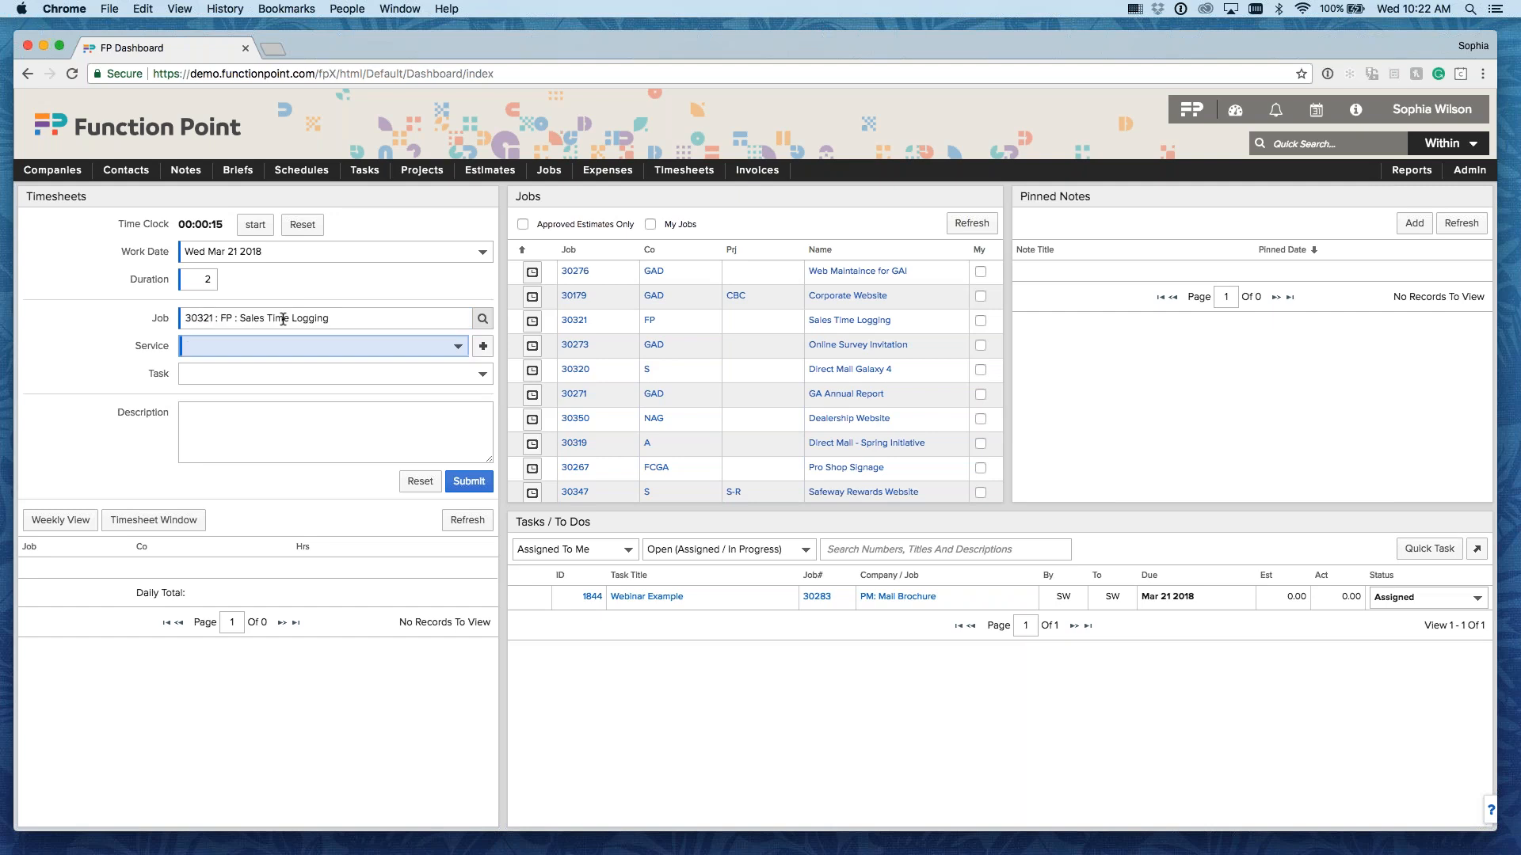
triple_click(242, 317)
key(BackSpace)
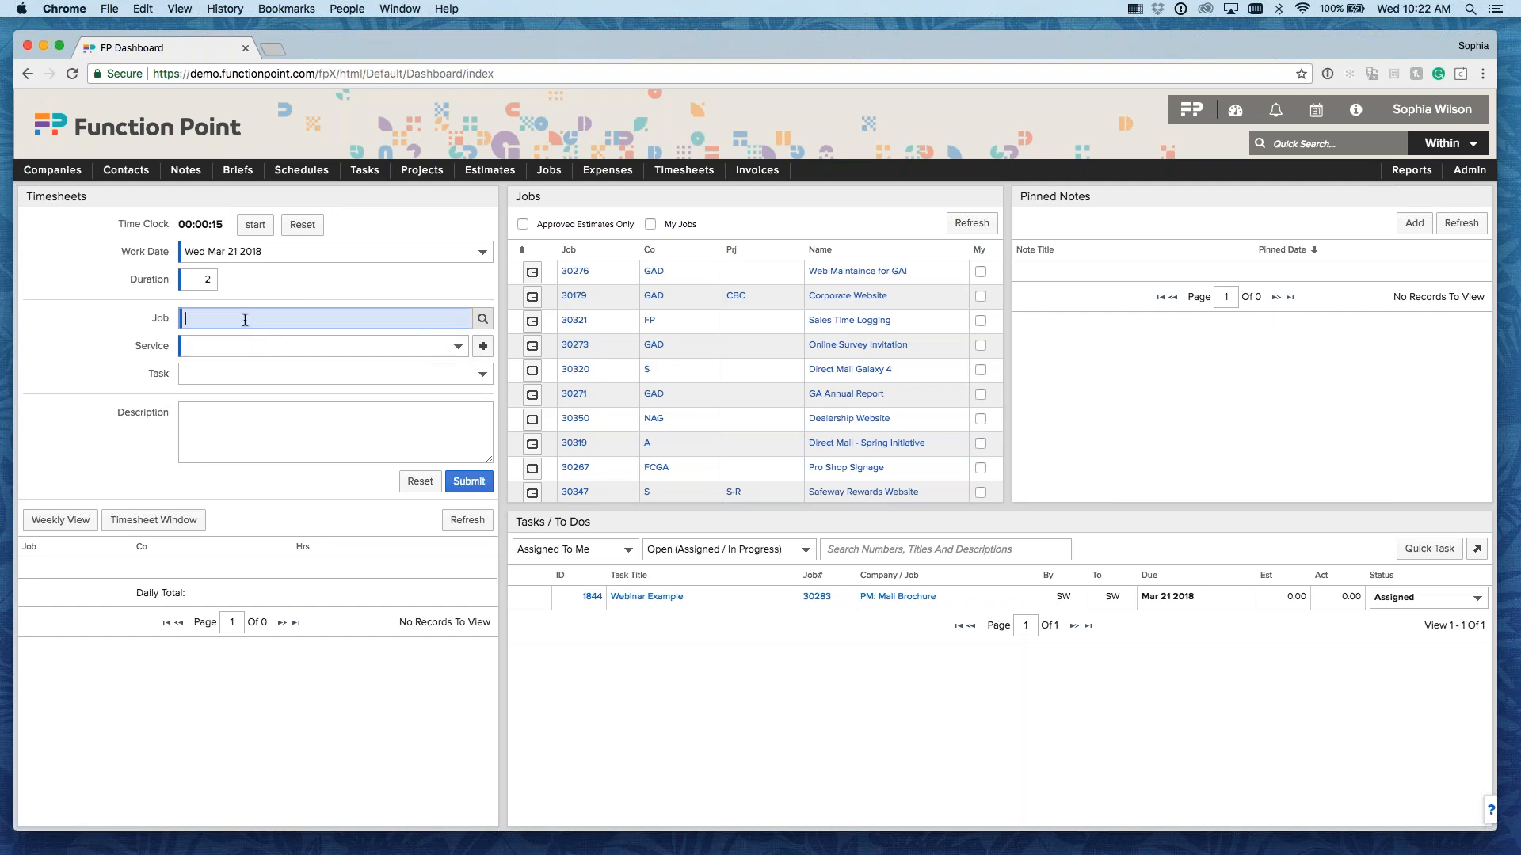
Step: Look through the full list of available jobs for the timesheet entry and close it without choosing one
click(483, 318)
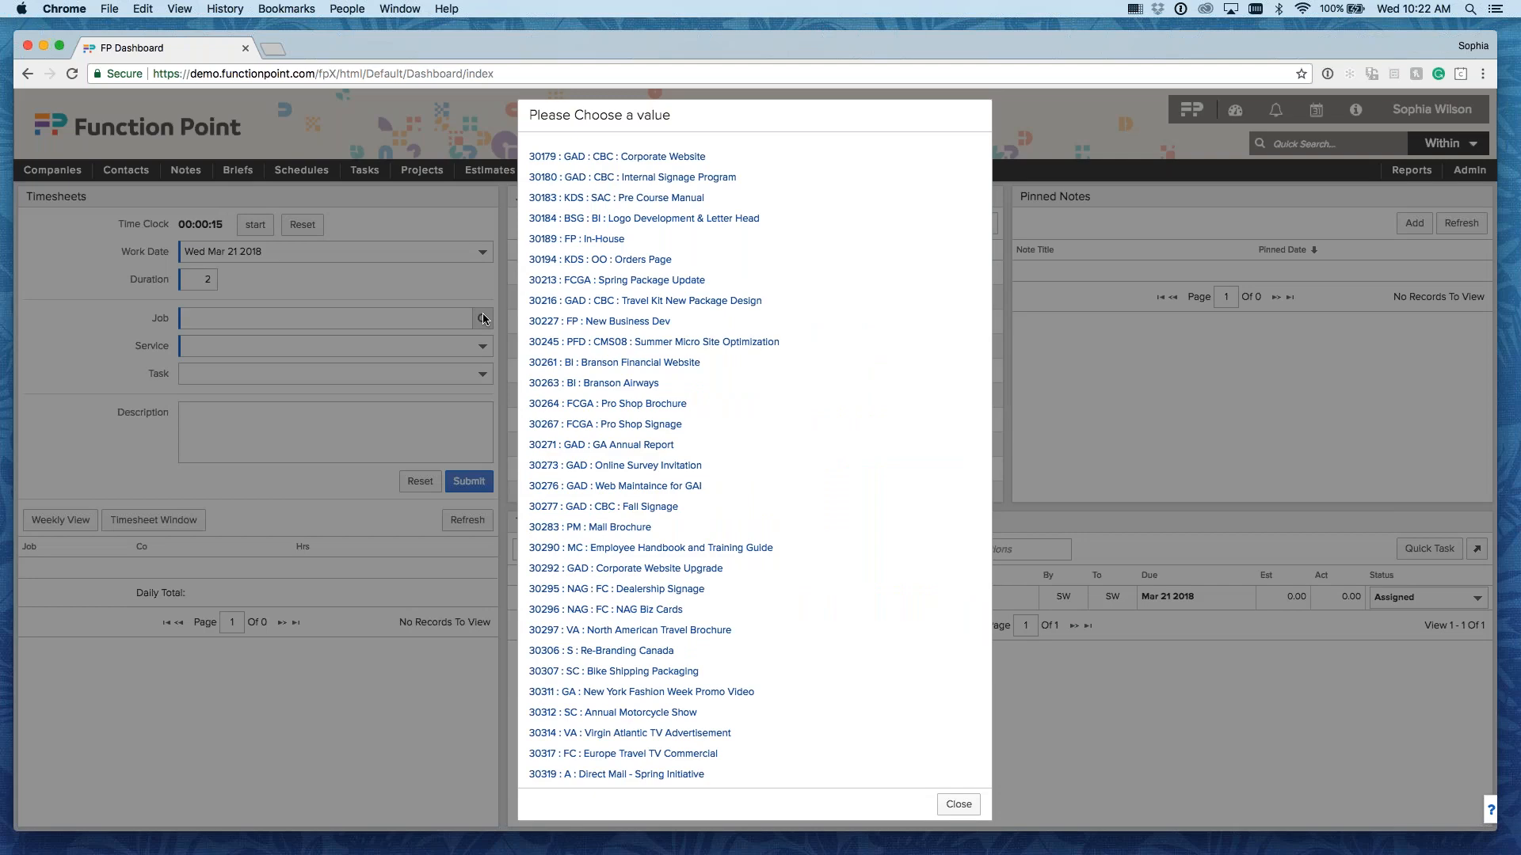
scroll(824, 440, down, 5)
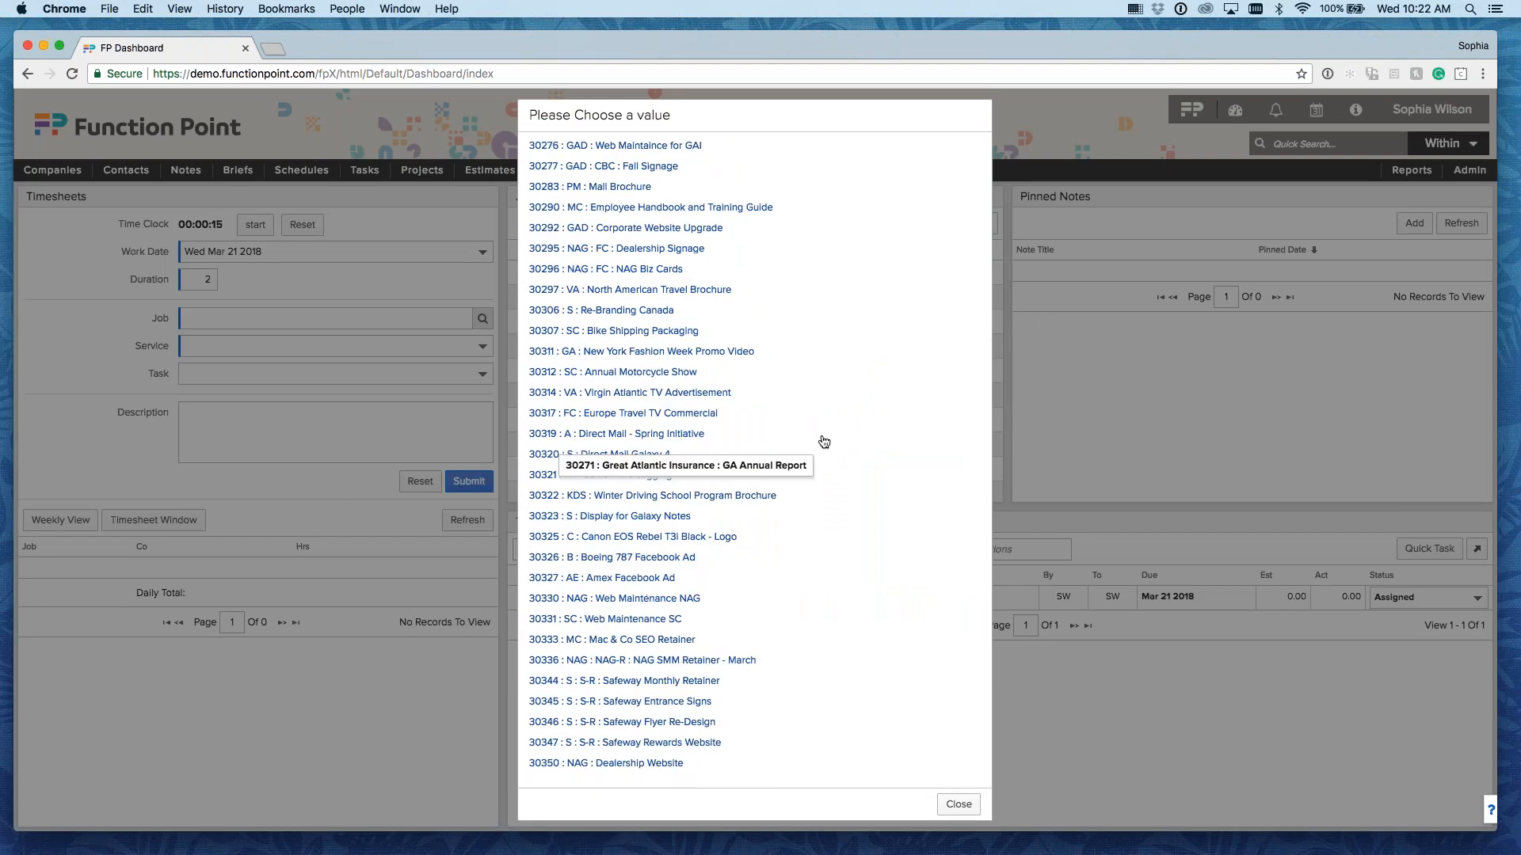
scroll(618, 444, up, 5)
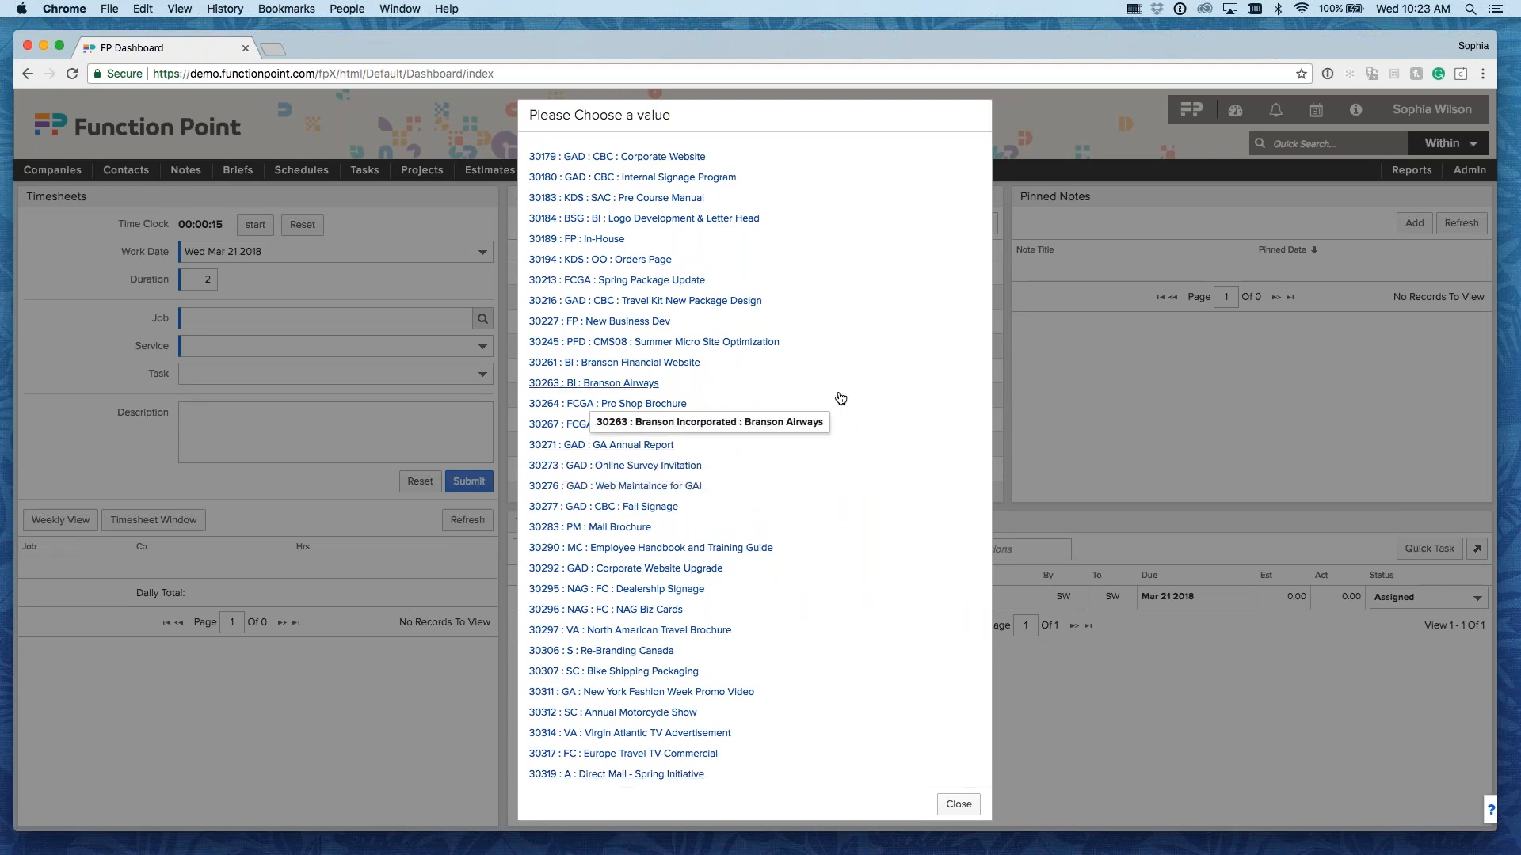
click(958, 804)
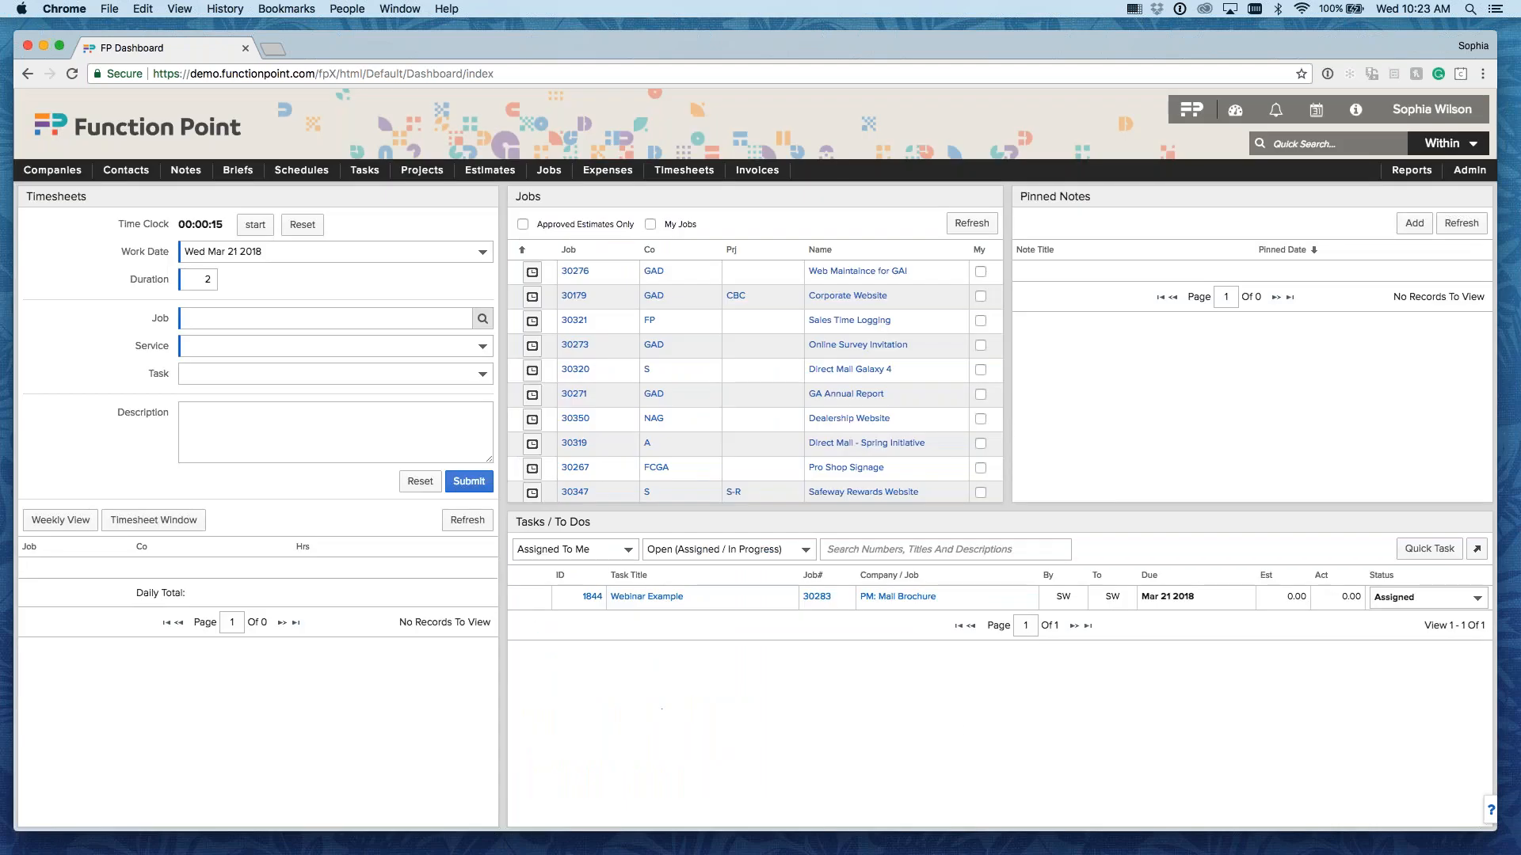
Step: Narrow the timesheet's job choices with the partial number 303 and choose 30323 : S : Display for Galaxy Notes
click(309, 326)
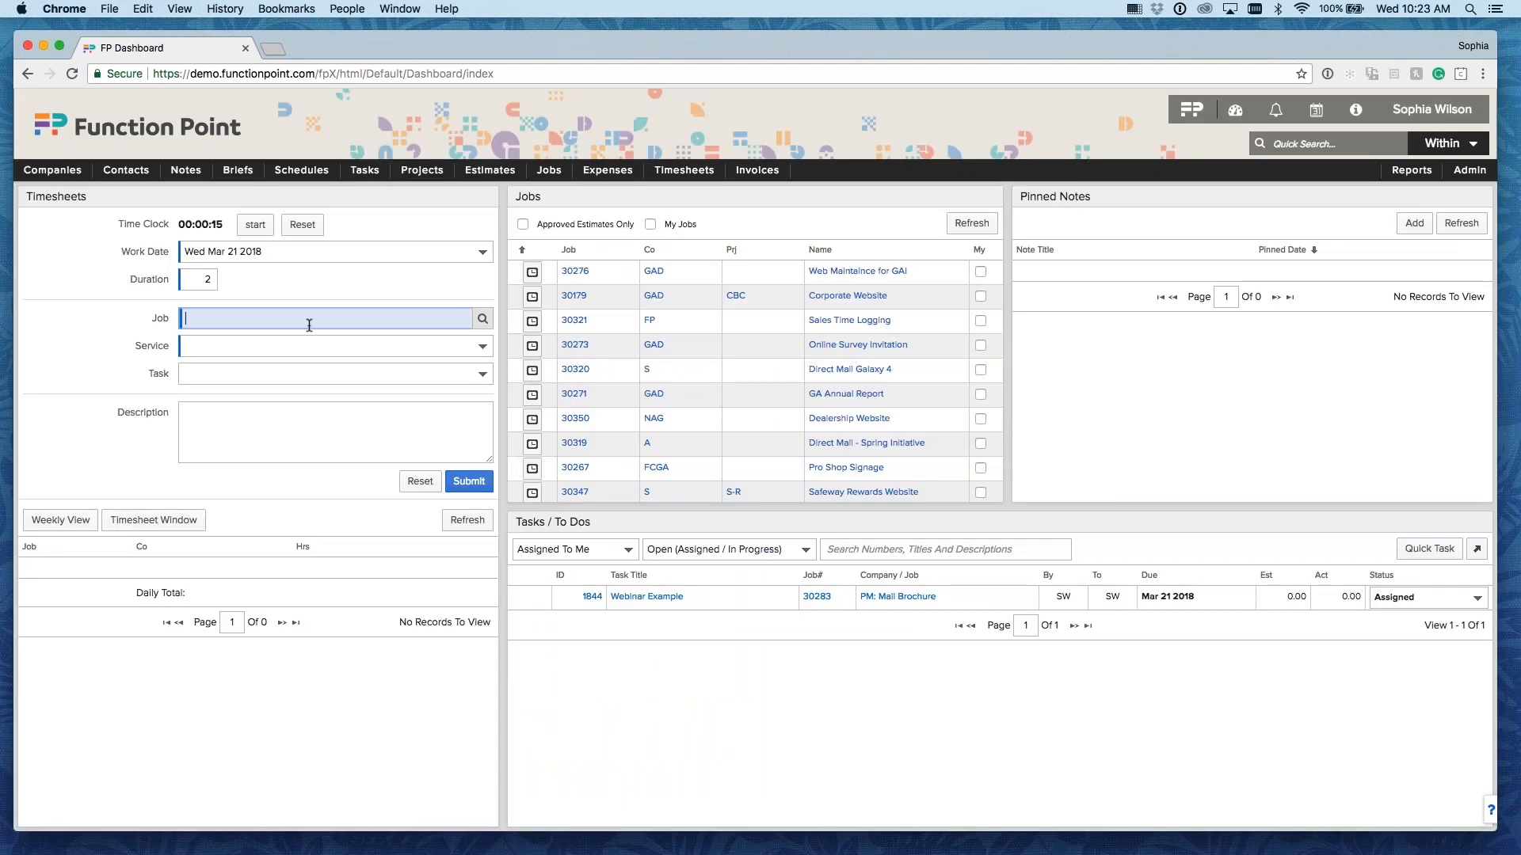
text(303)
key(Tab)
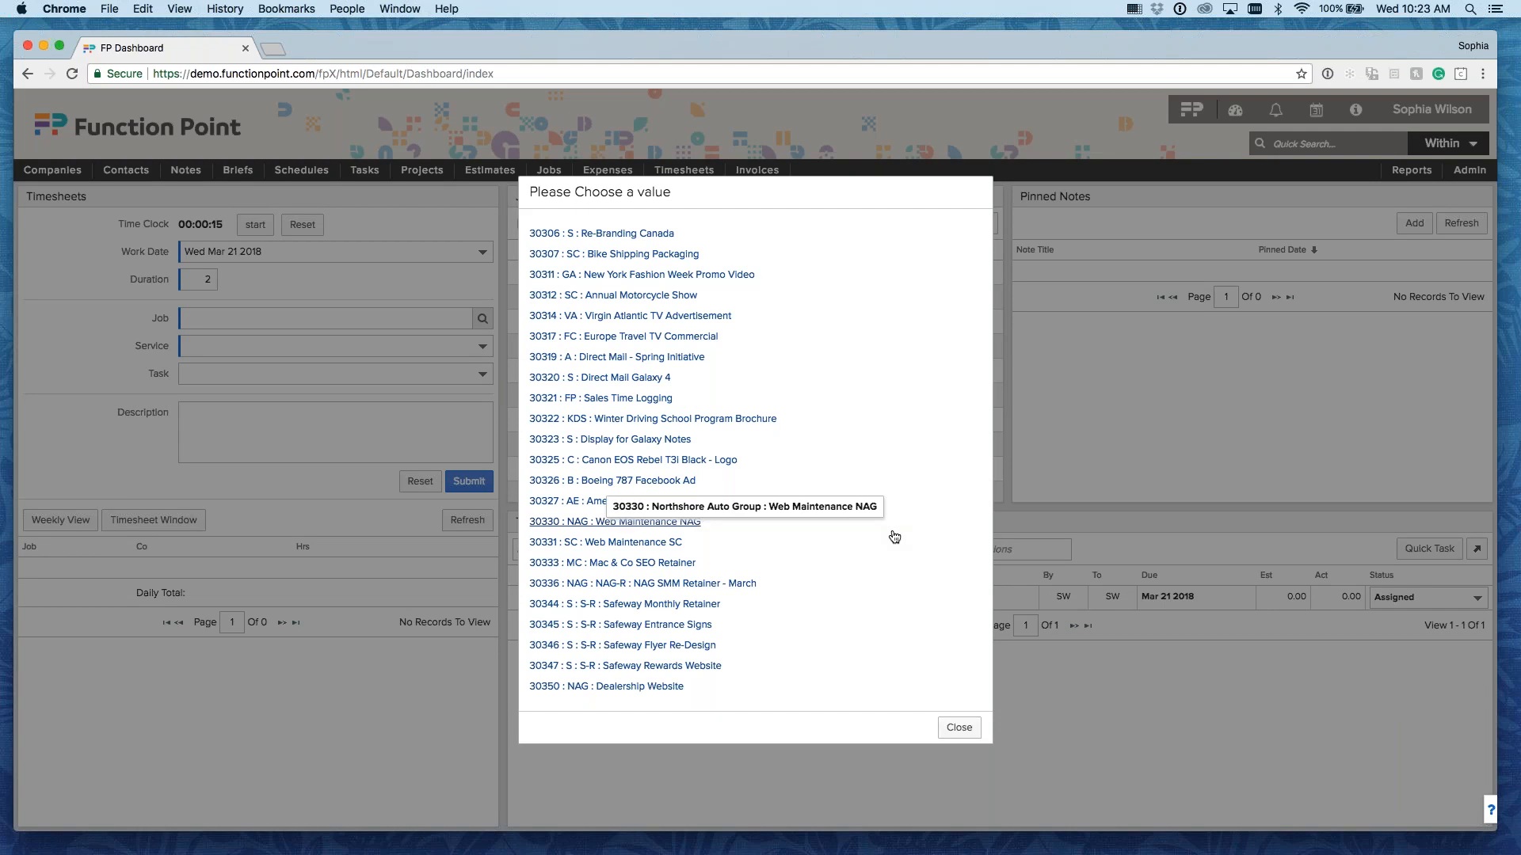
click(675, 440)
click(108, 401)
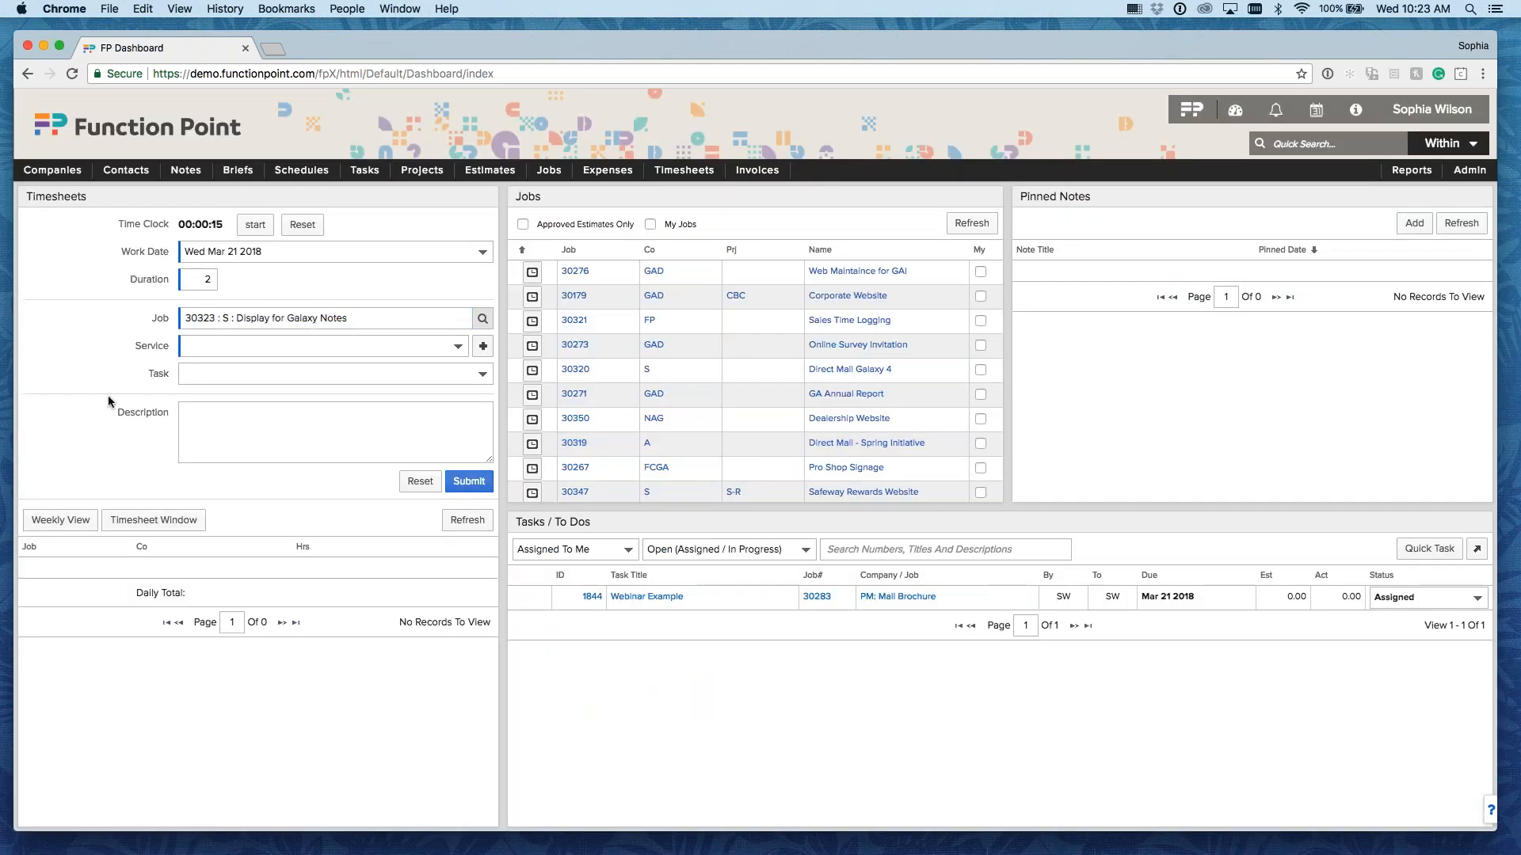
Step: Set the timesheet entry's service to Research and leave its task blank
click(221, 350)
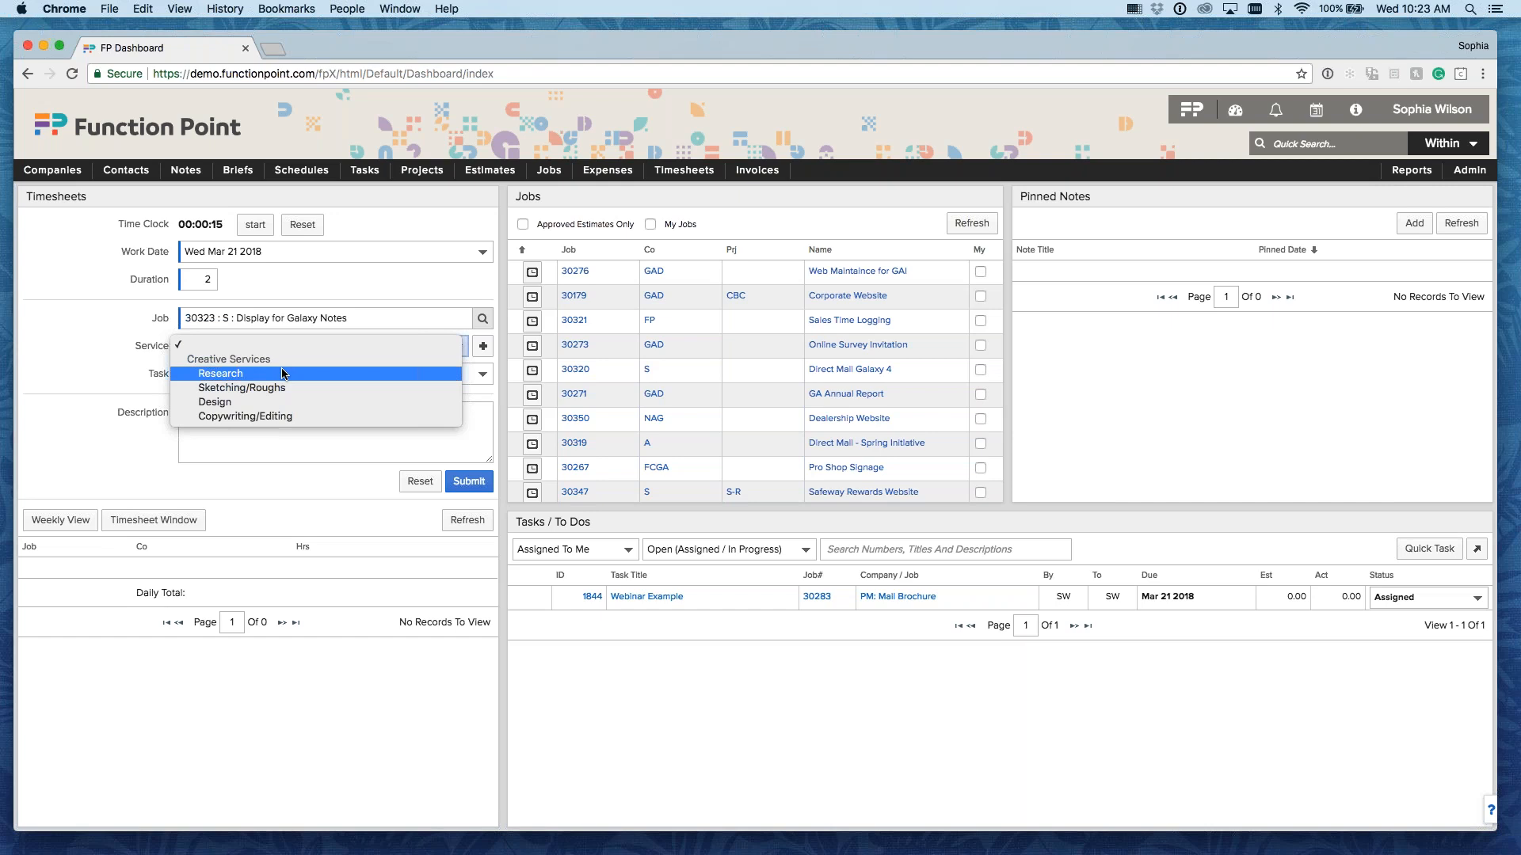
click(283, 373)
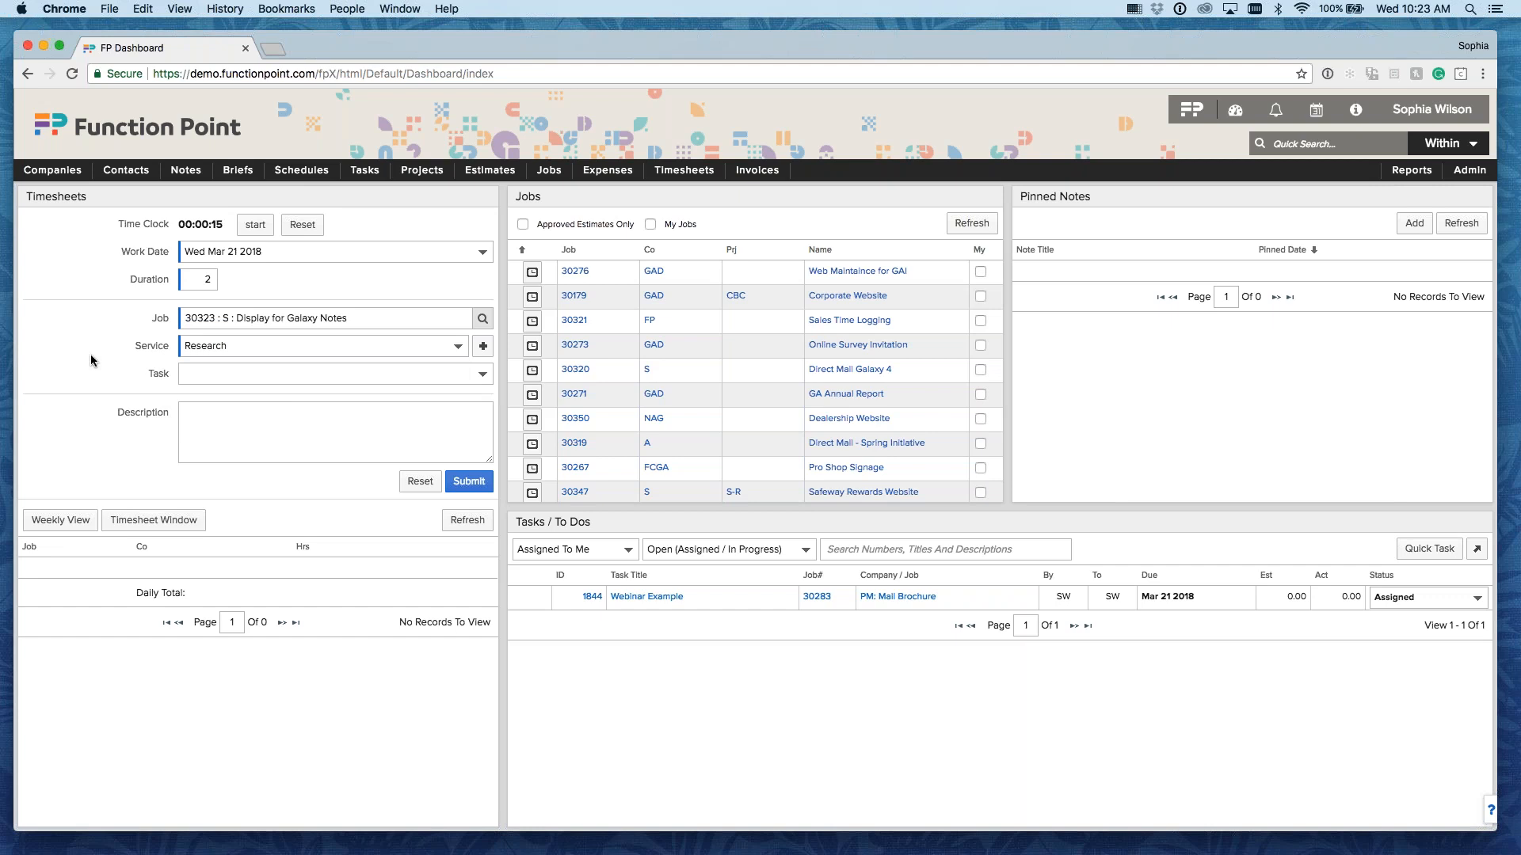
click(229, 374)
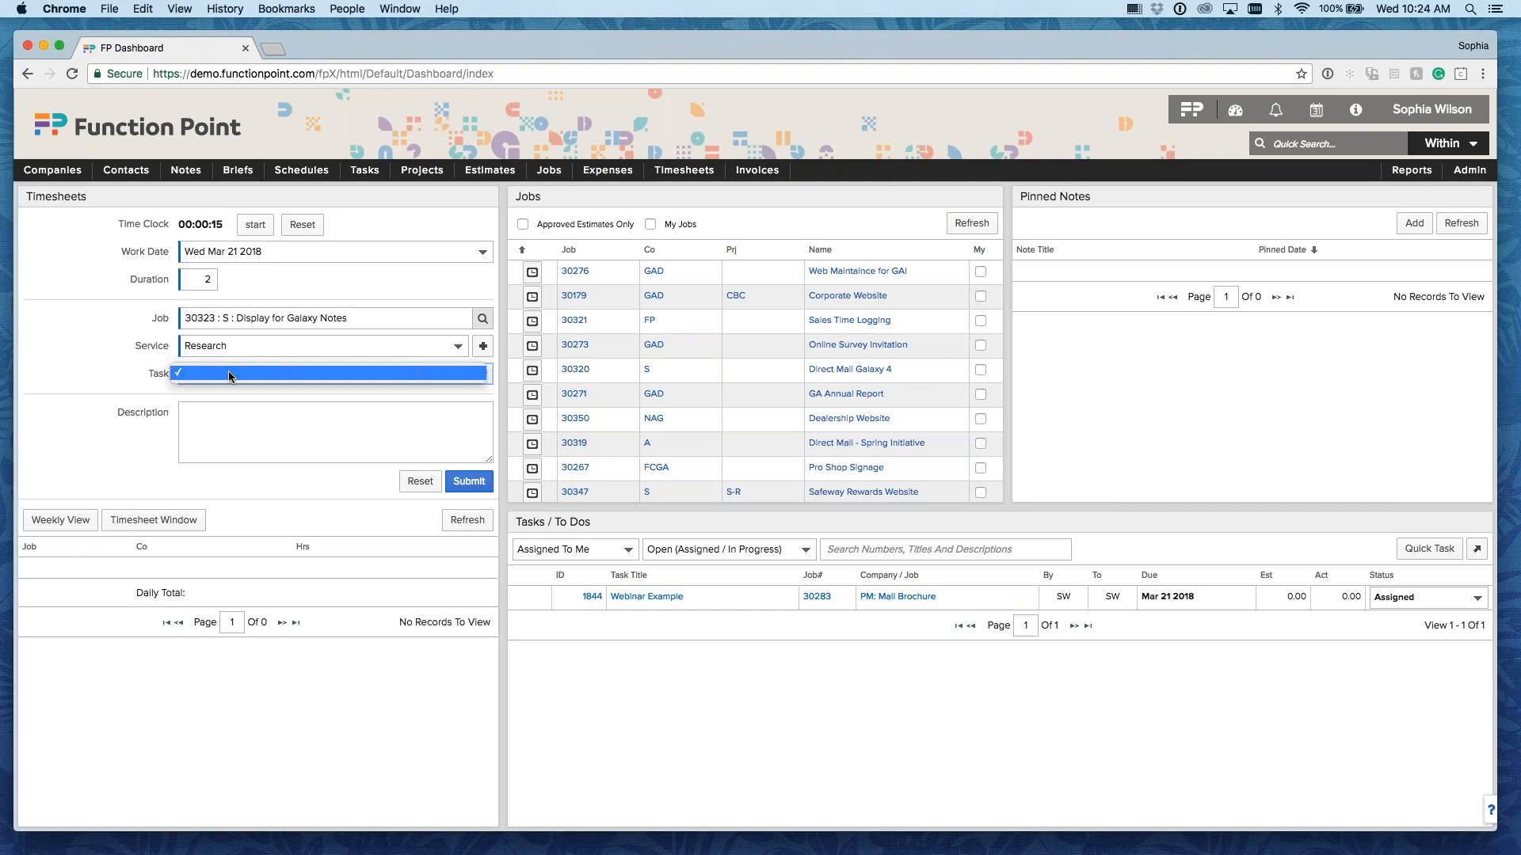
click(228, 372)
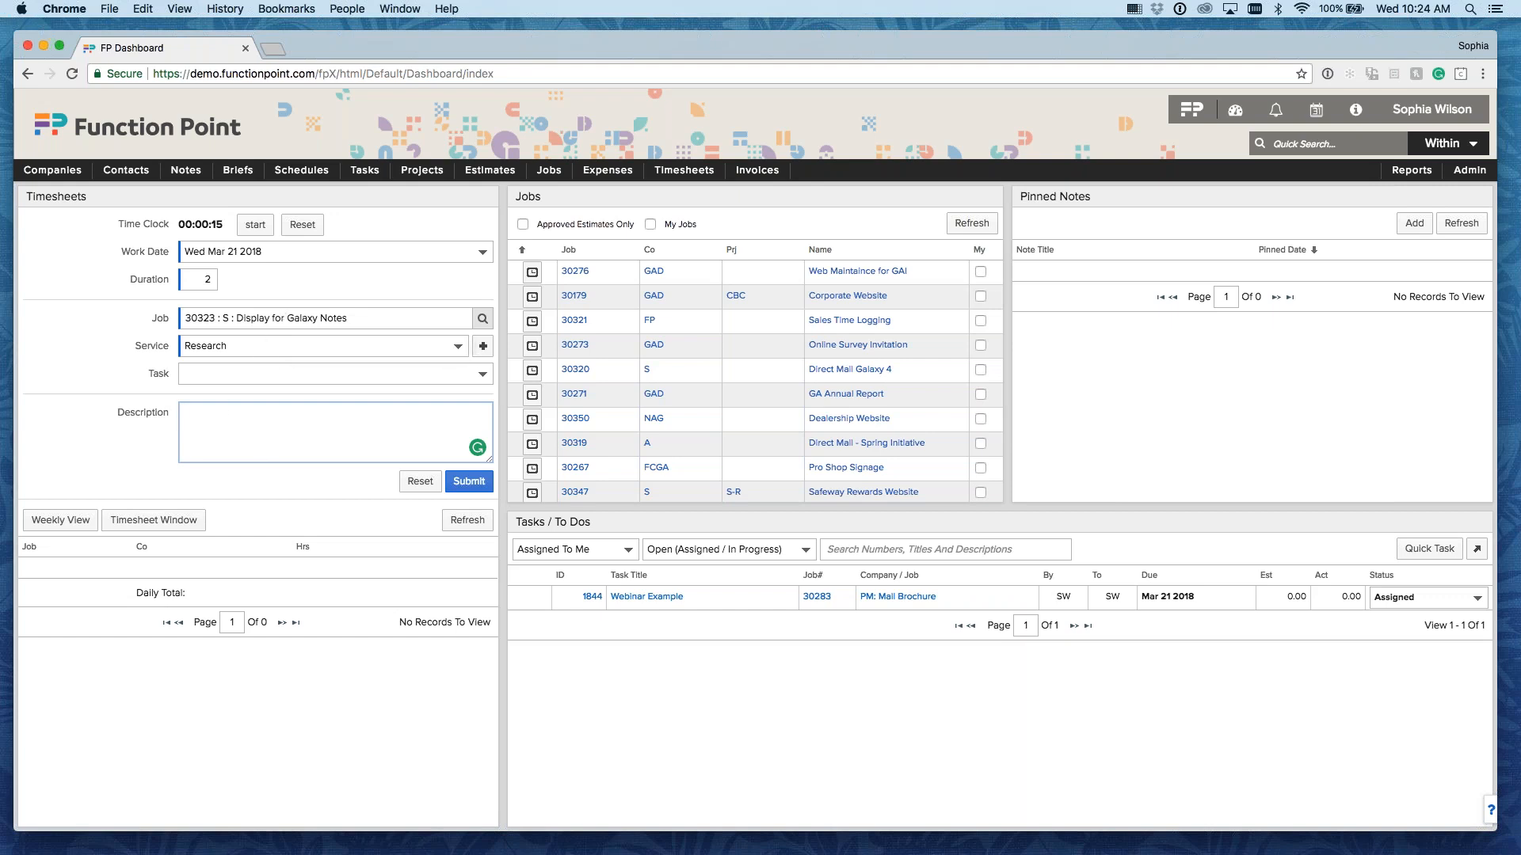
Step: Enter the description "researching galaxy notes" and submit the timesheet entry
text(researching galaxy notes)
click(98, 439)
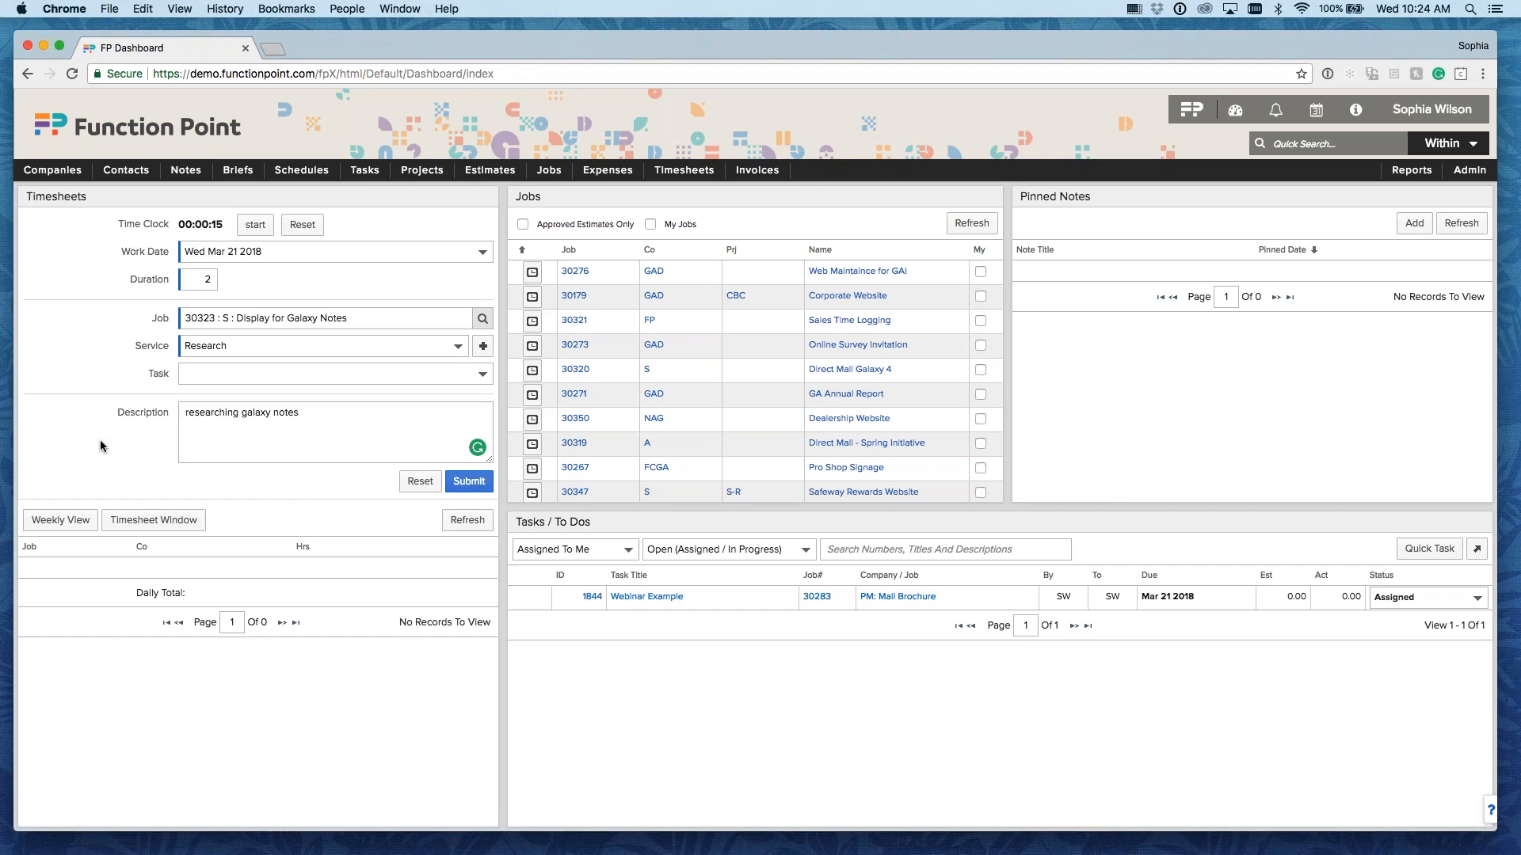
click(469, 485)
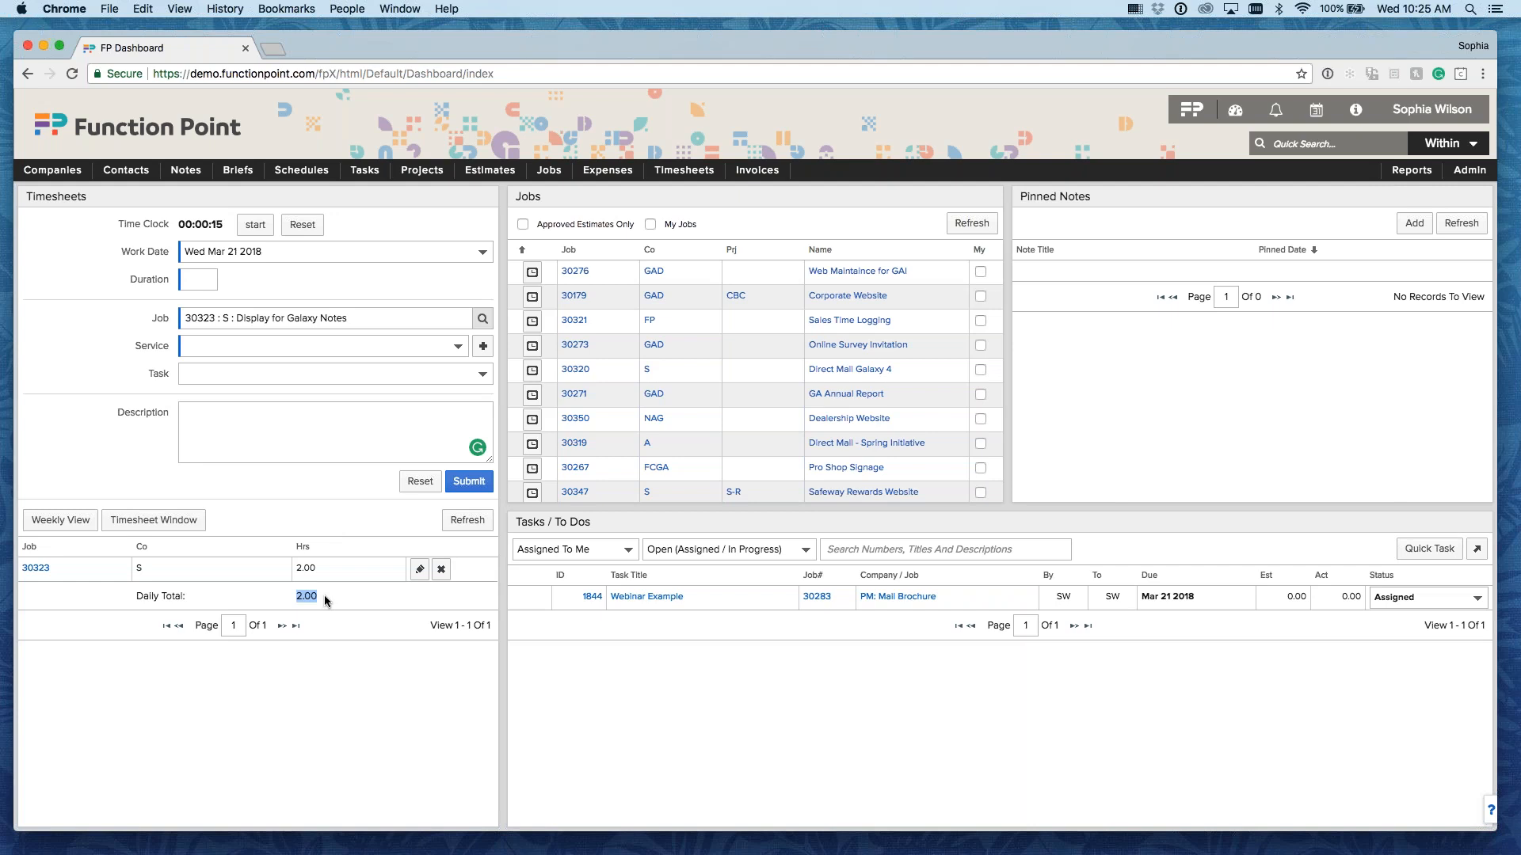
click(327, 525)
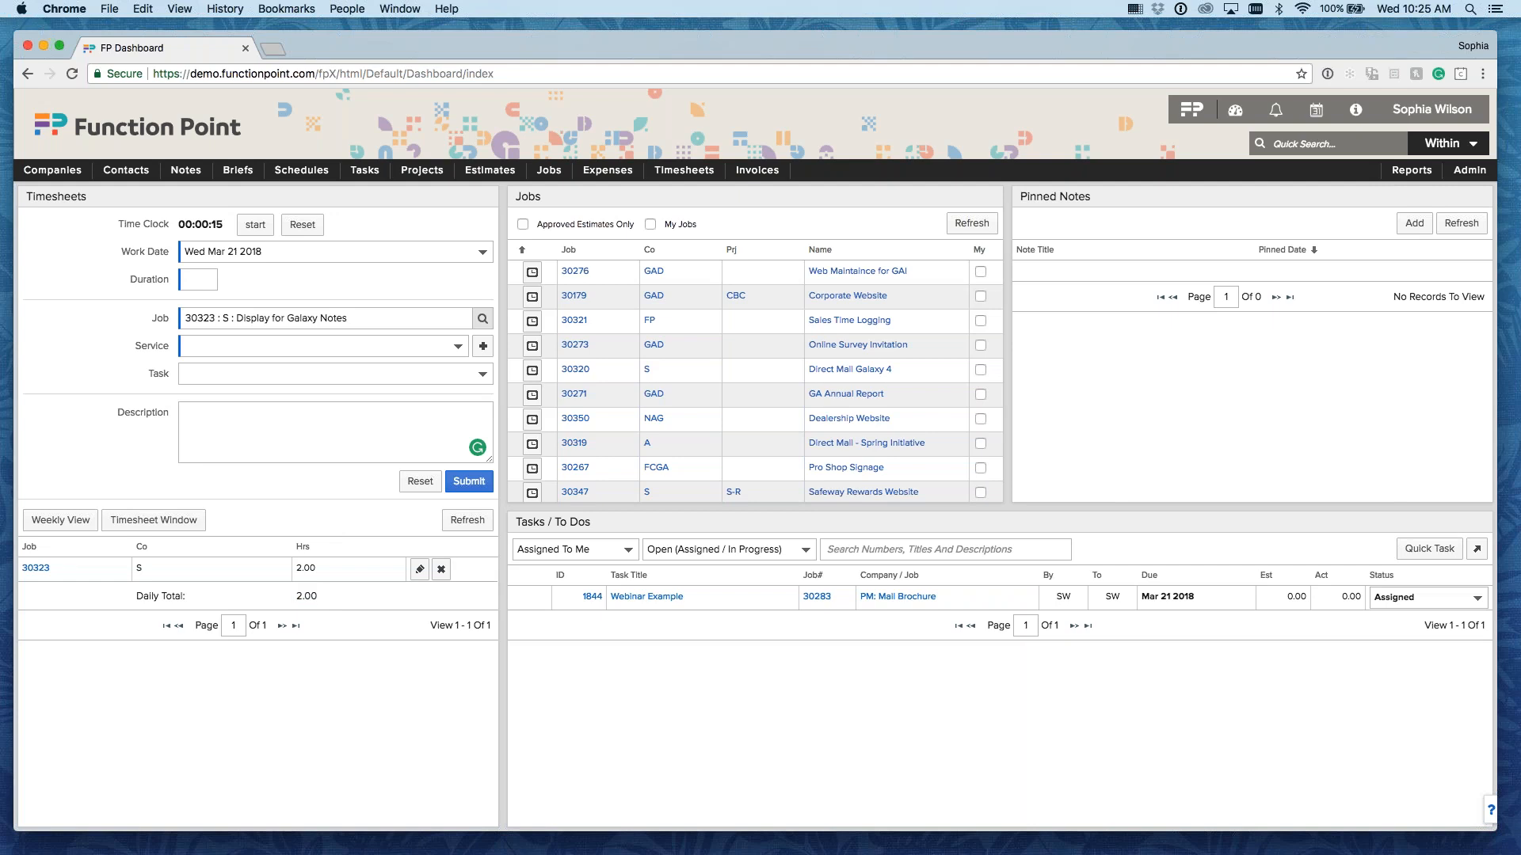
Step: Open the timesheet in a separate Timeclock window, enlarge and reposition it, and bring the dashboard back to the front
click(172, 521)
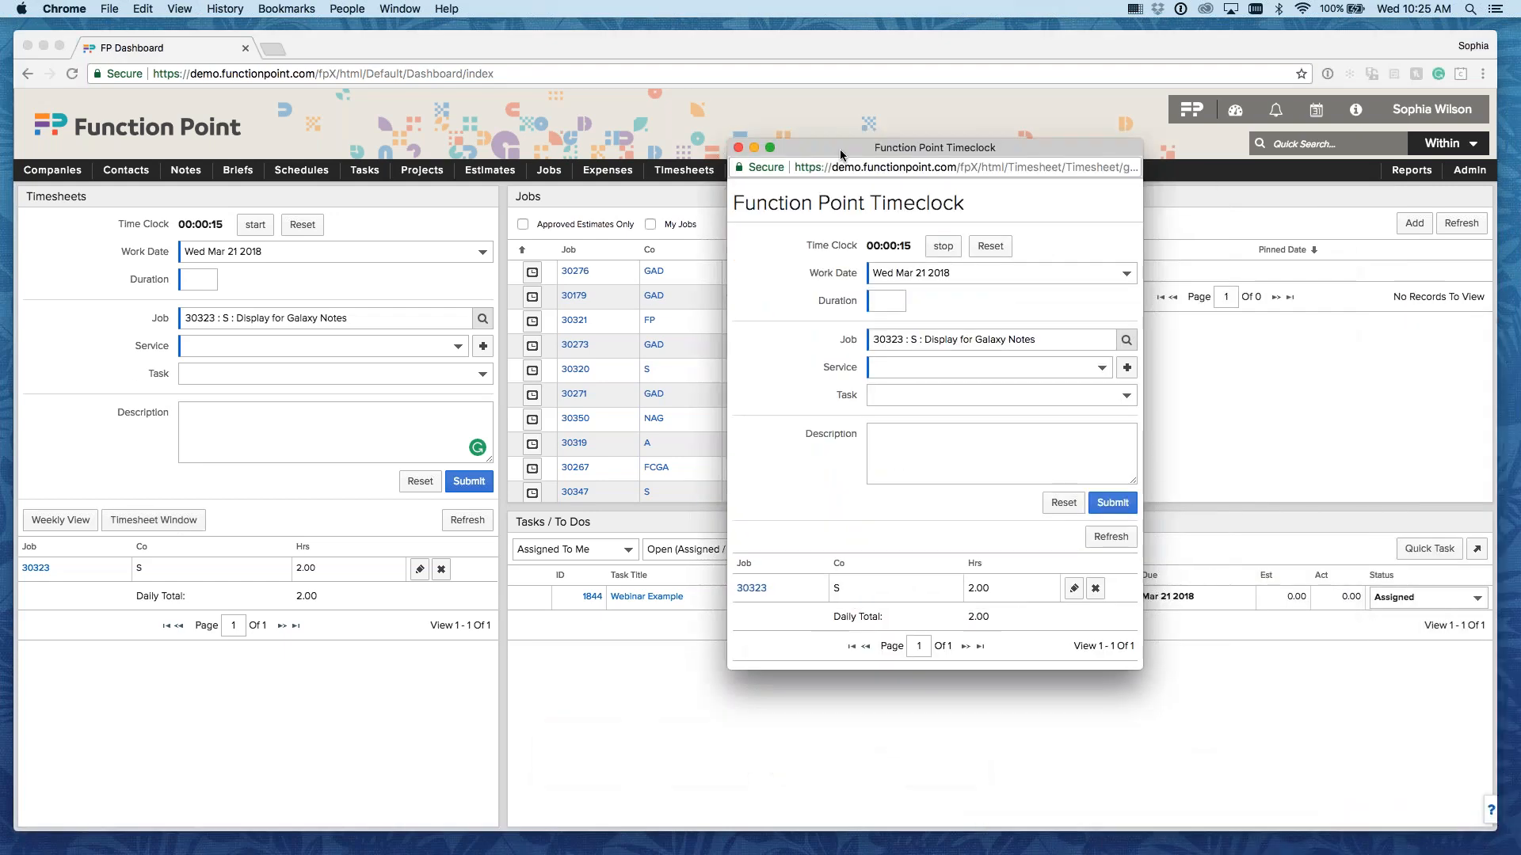
drag(815, 155, 730, 76)
drag(1054, 588, 1202, 743)
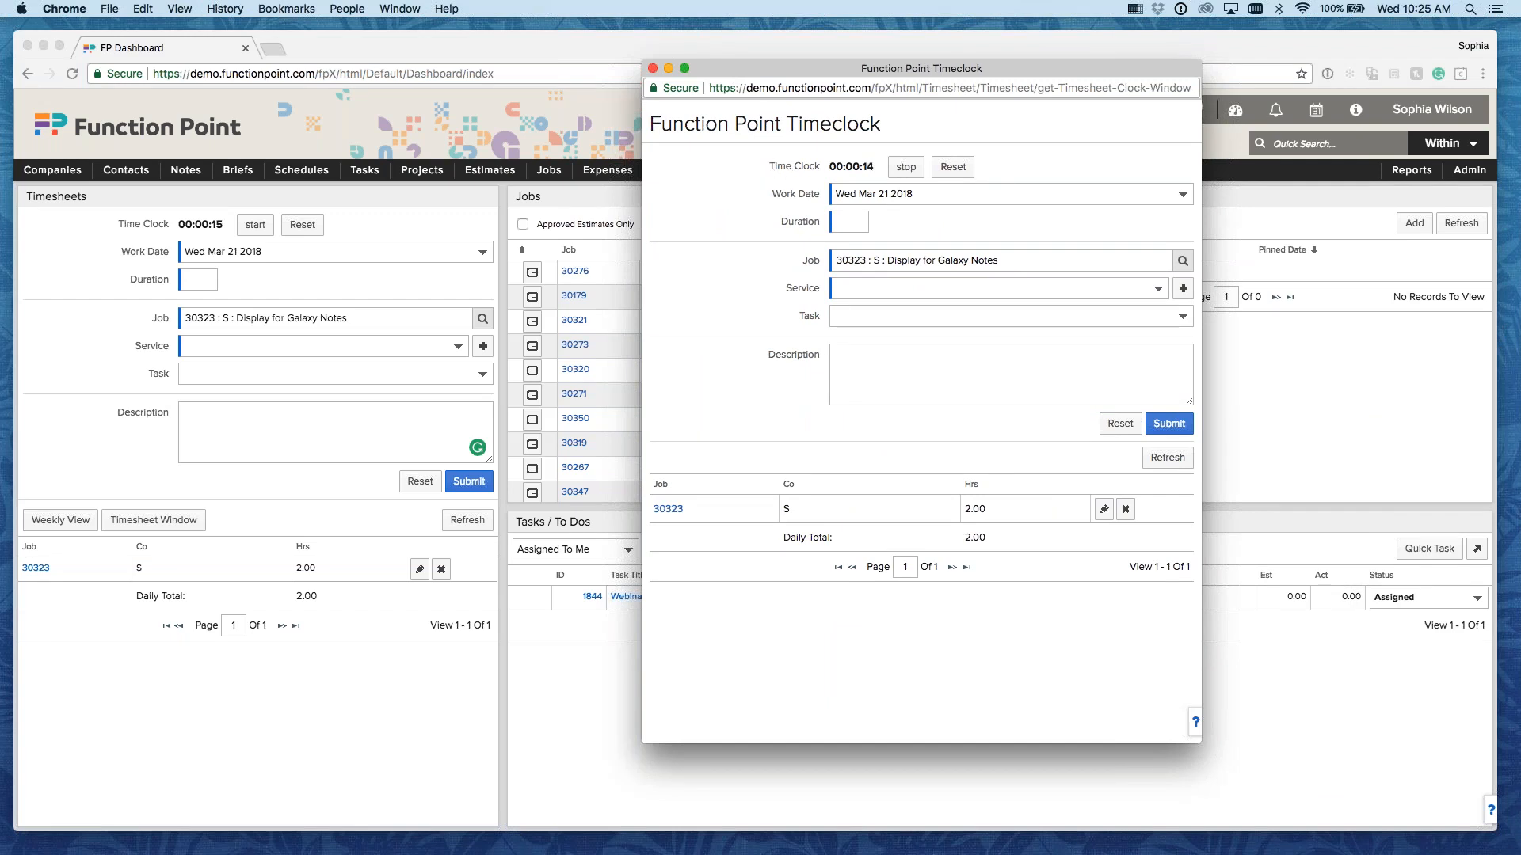
drag(786, 76, 1099, 41)
click(871, 48)
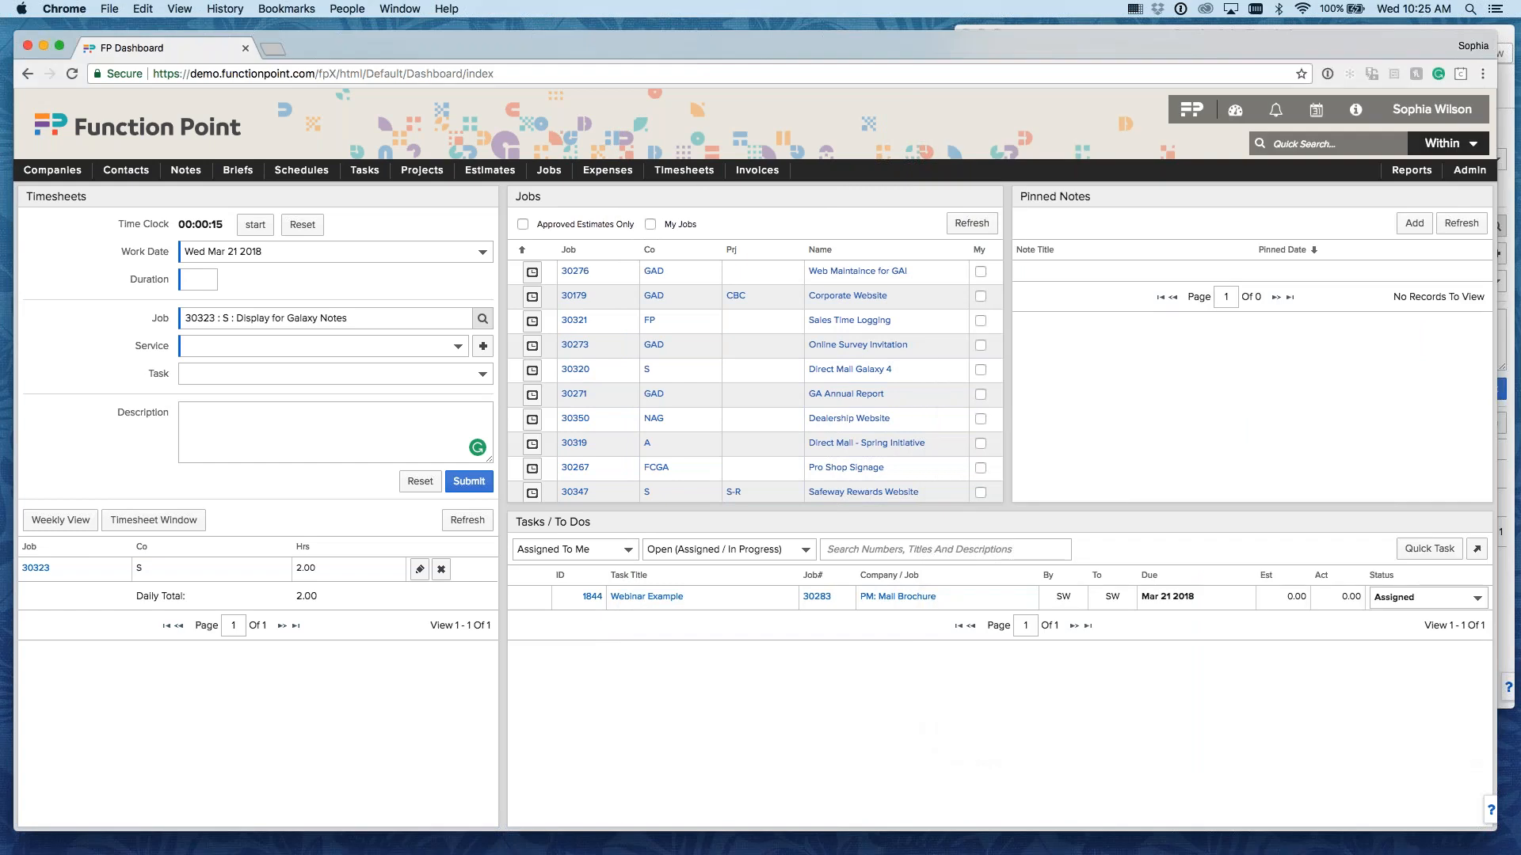
Step: Open the weekly timesheet view, return to the dashboard and check the clock in the separate Timeclock window
mouse_move(685, 170)
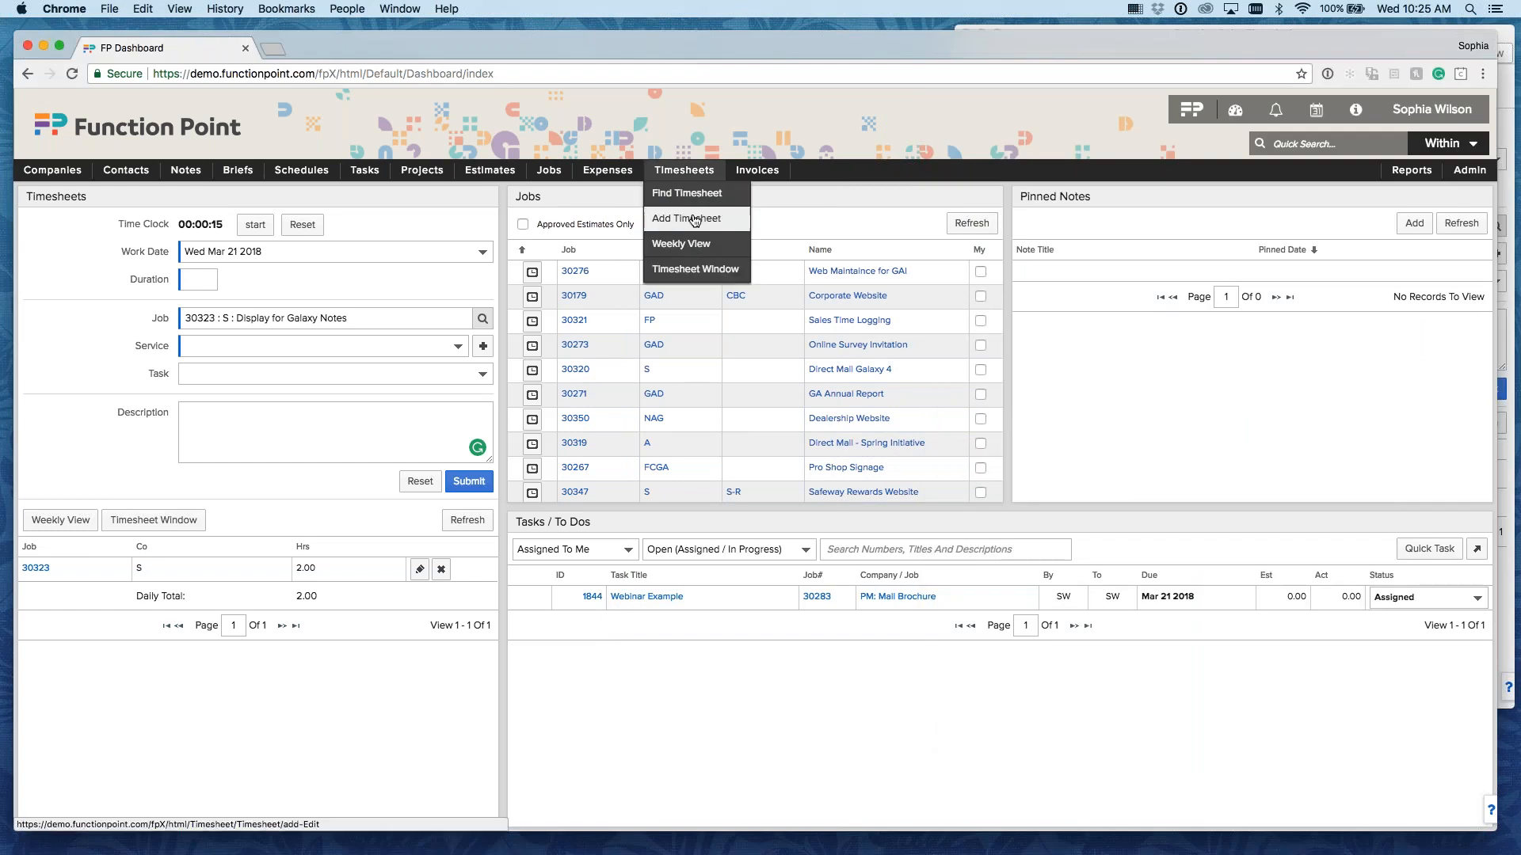
click(692, 244)
click(171, 49)
click(1507, 301)
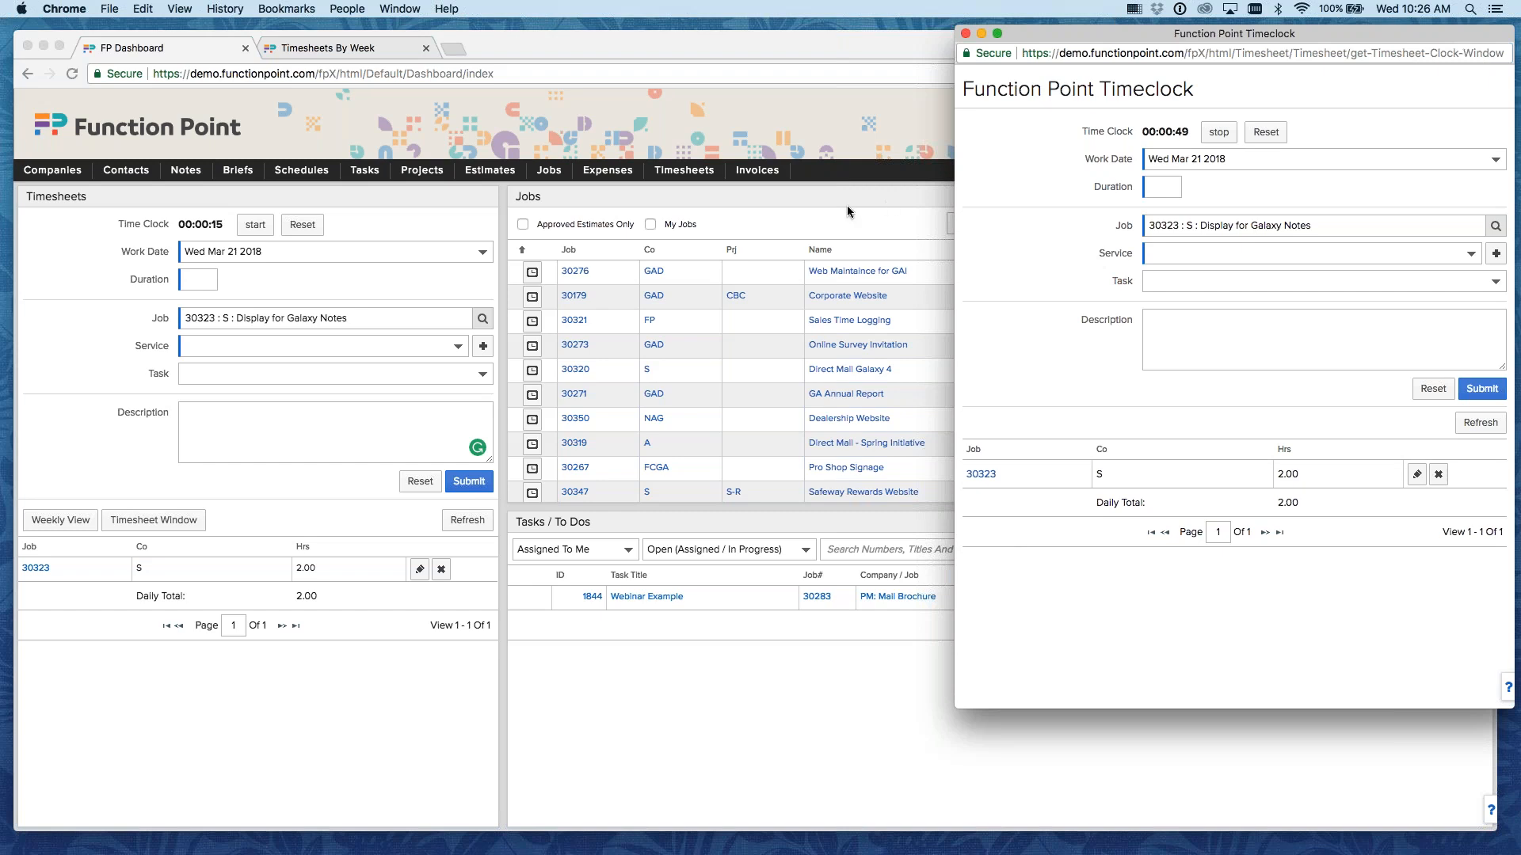
Step: Start the dashboard's own time clock, leave for the Task Find page and return to the dashboard
click(311, 282)
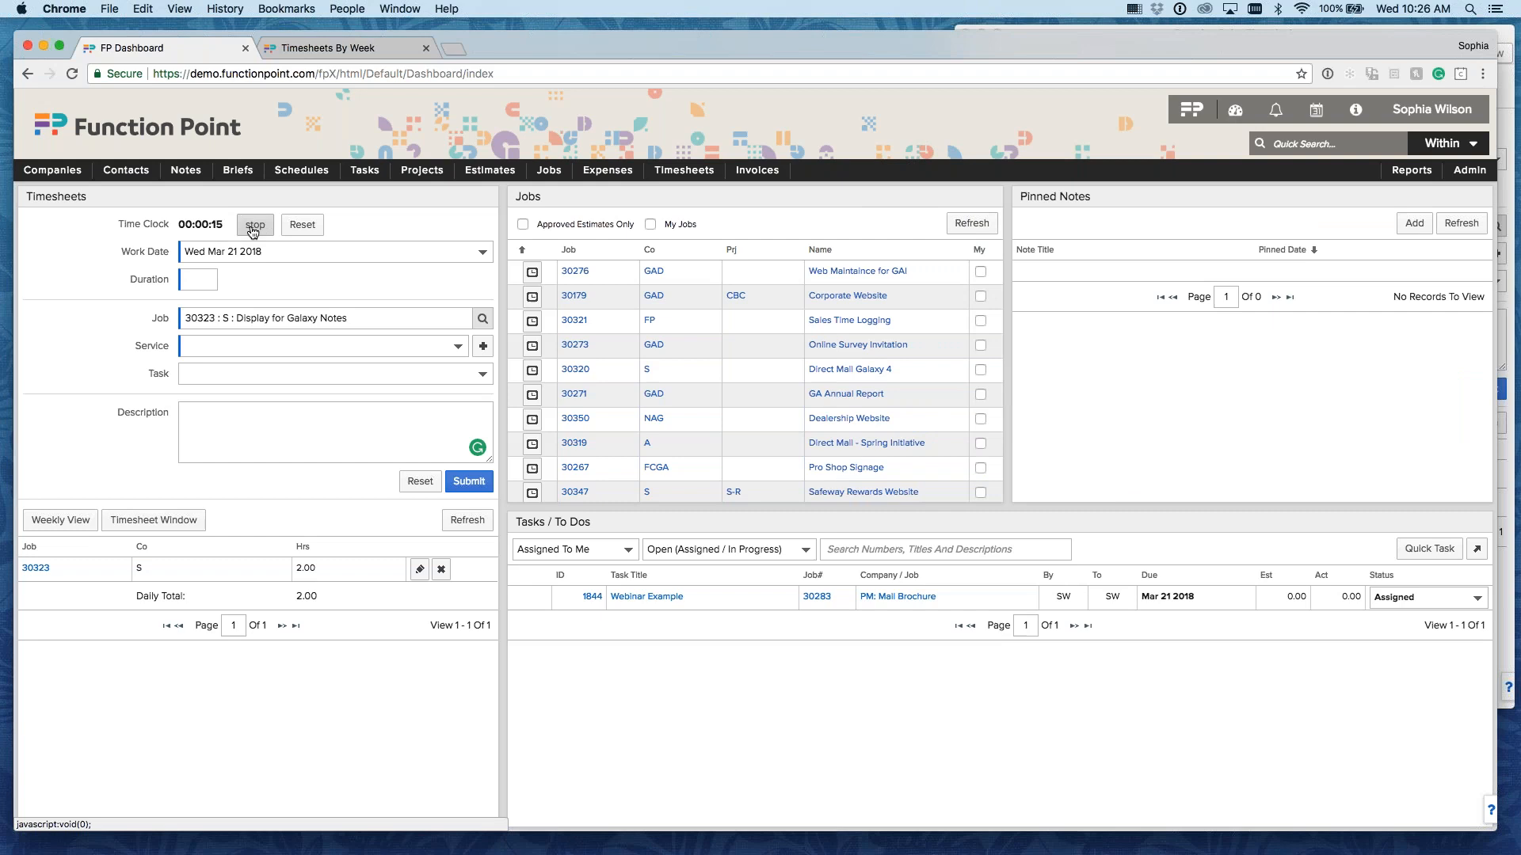
mouse_move(365, 170)
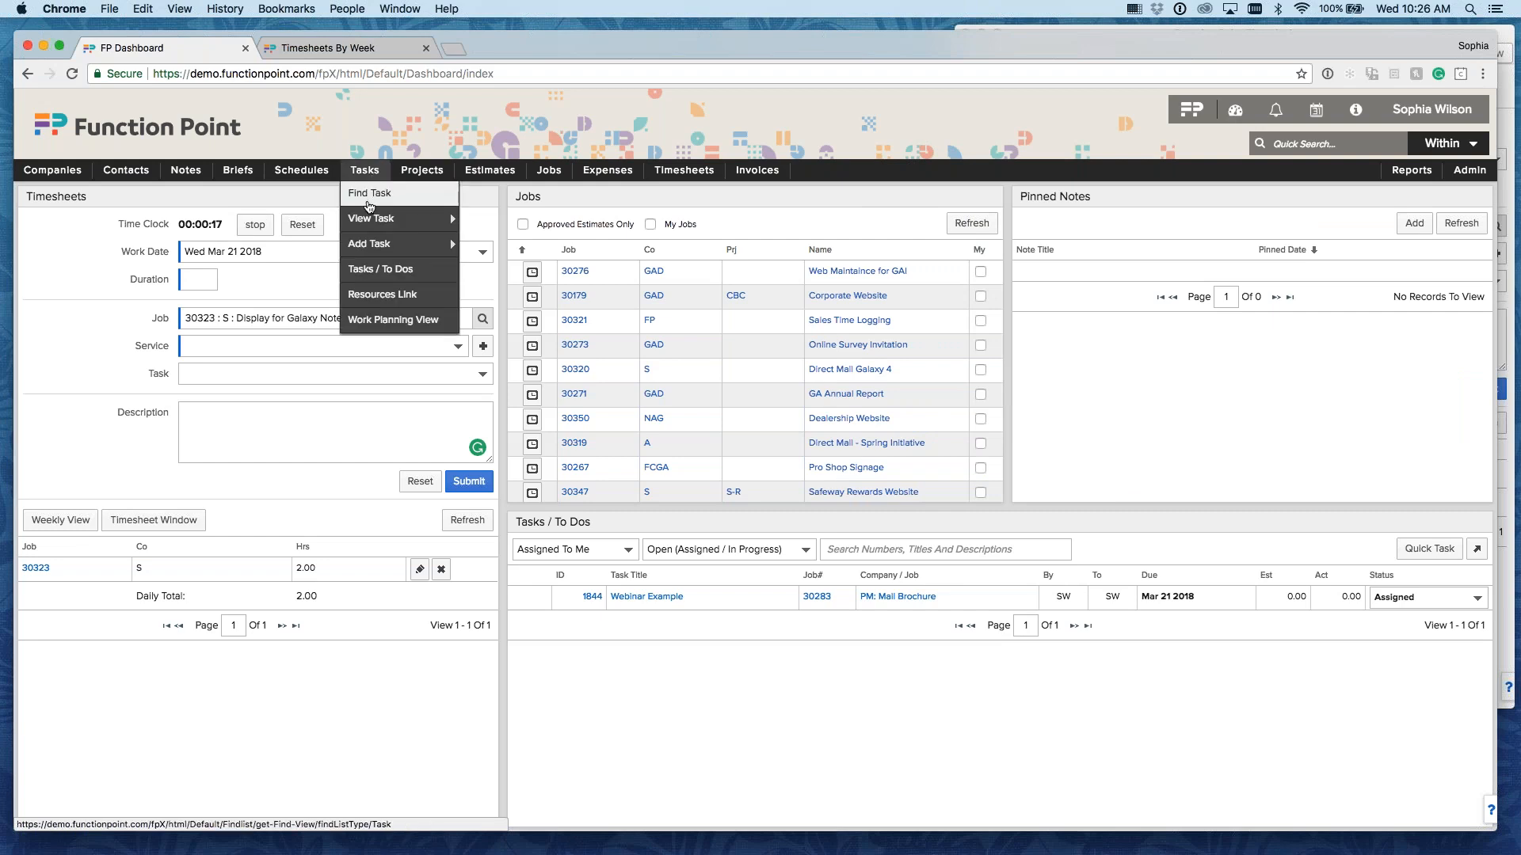
mouse_move(369, 225)
click(364, 194)
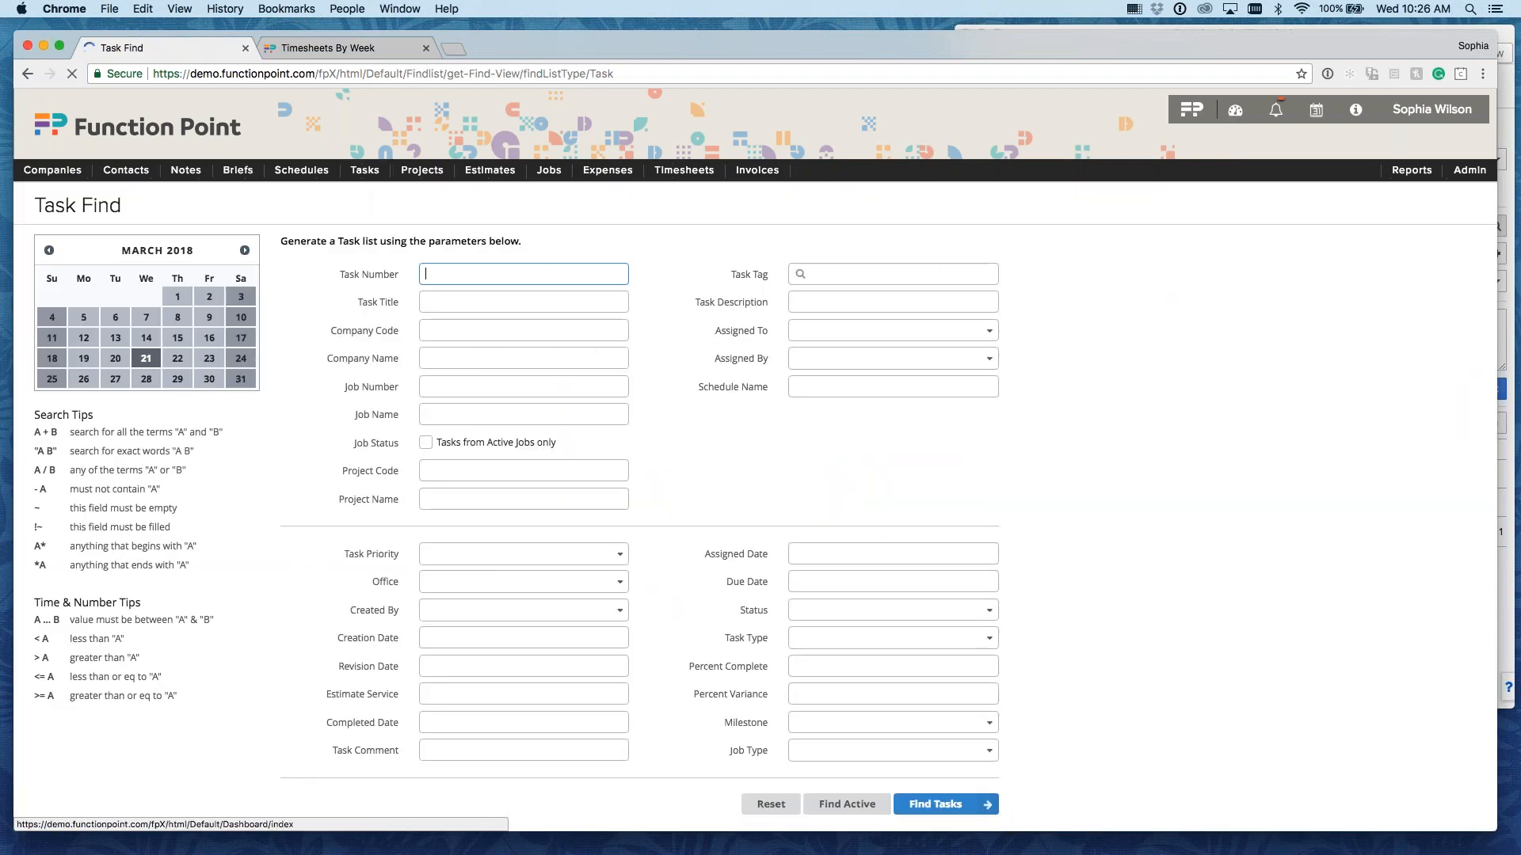
click(1189, 111)
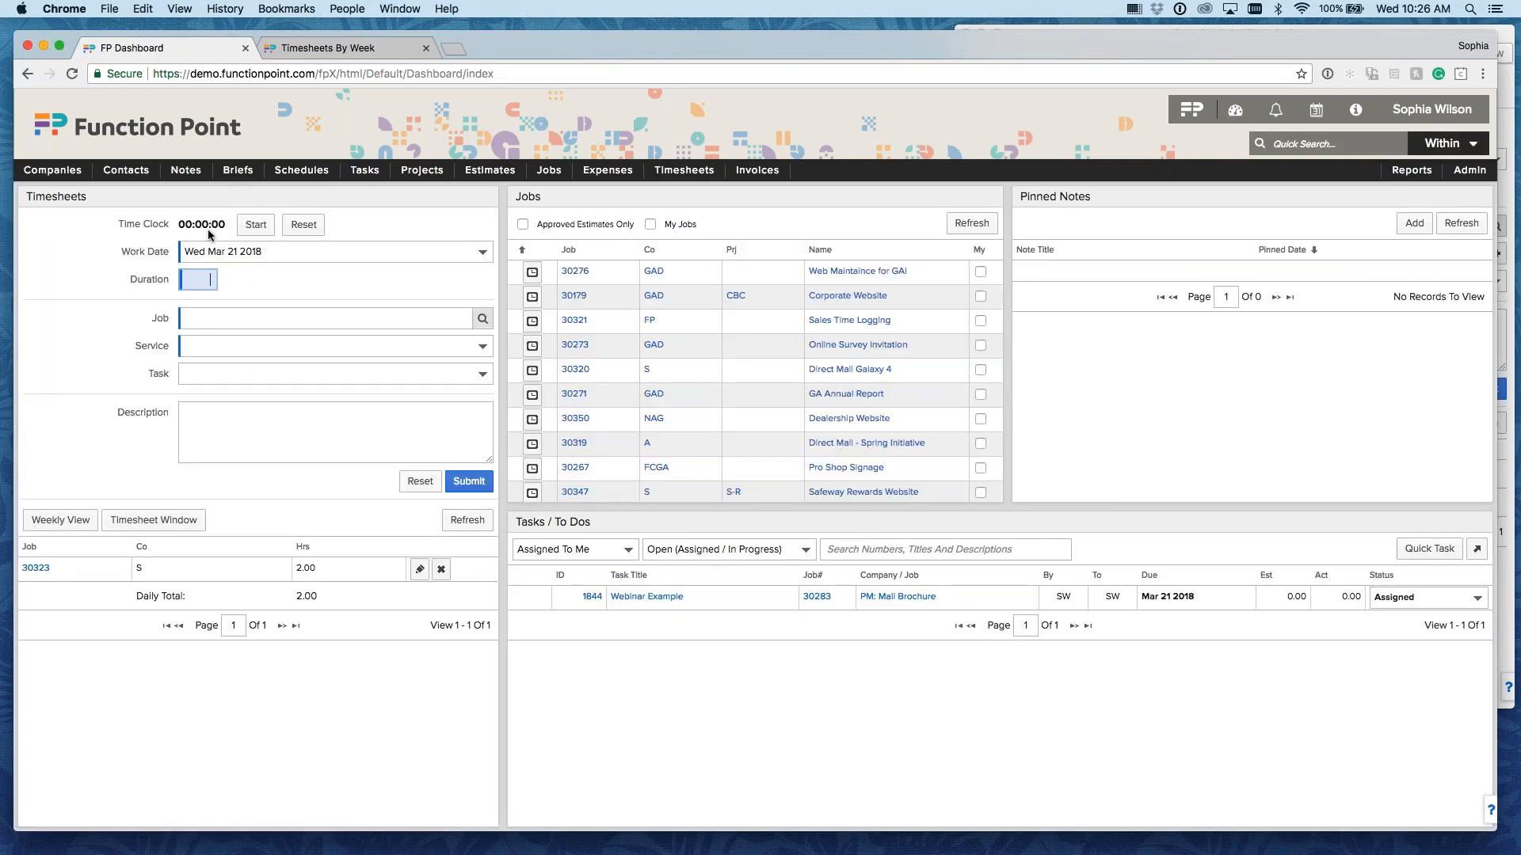
Step: Stop the clock in the separate Timeclock window and close that window
click(1501, 304)
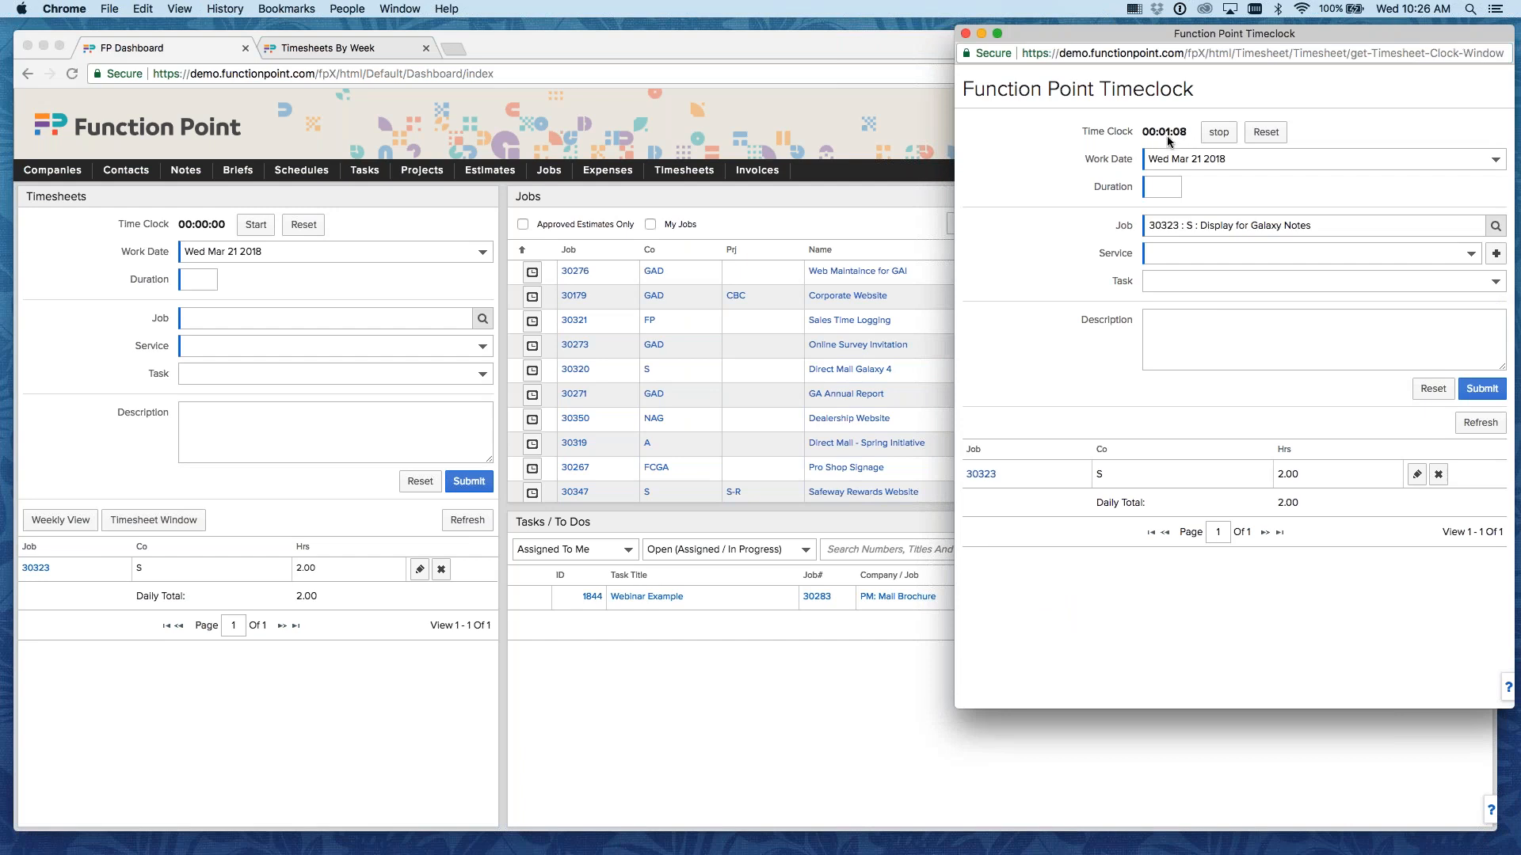
click(1221, 134)
click(965, 35)
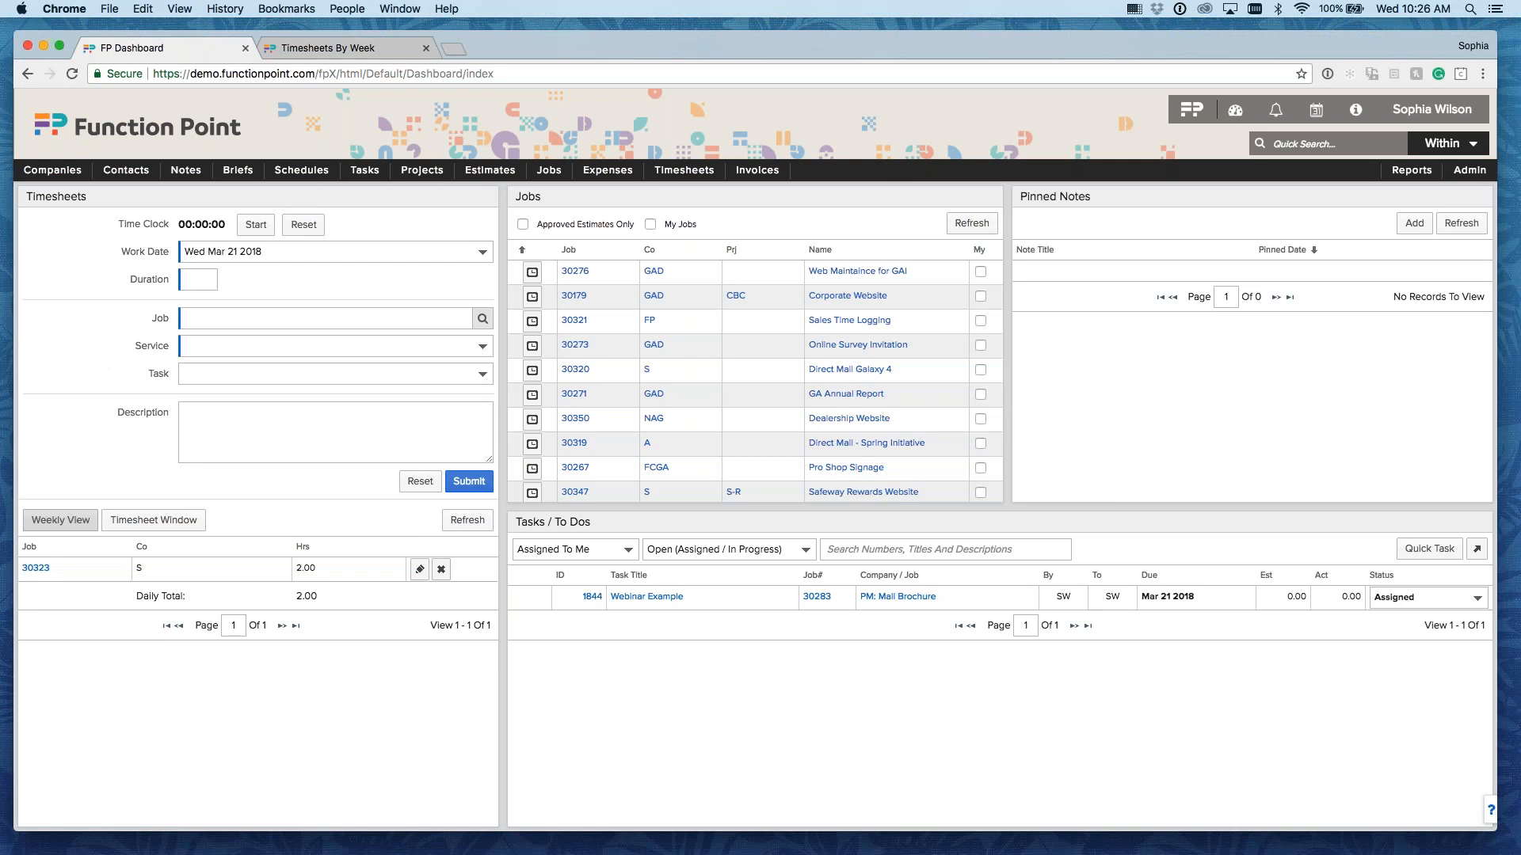
Step: Go to the weekly timesheet view and add two more blank entry rows
click(57, 522)
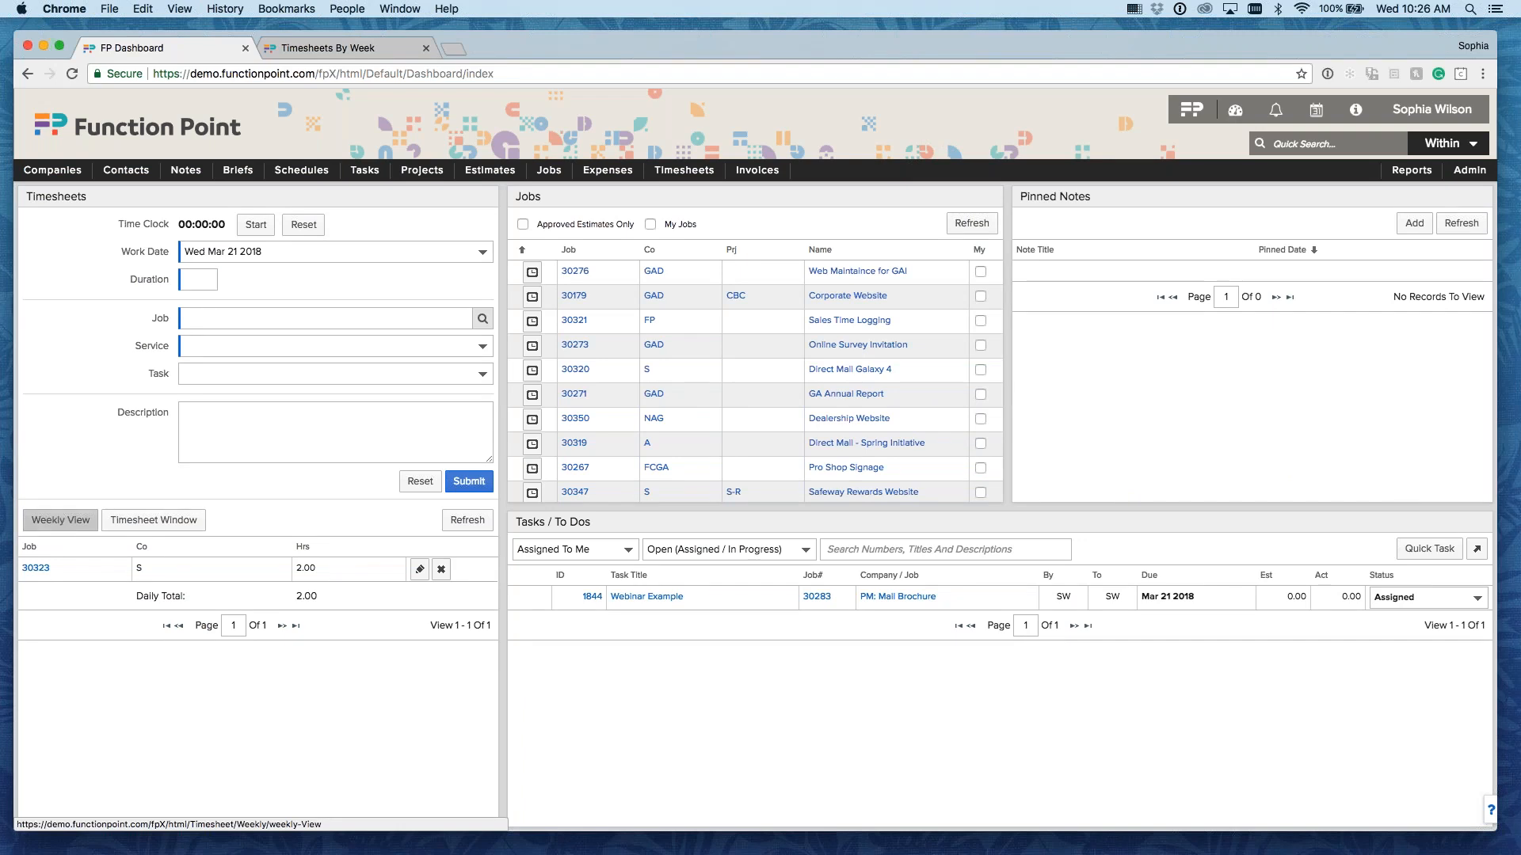
click(607, 48)
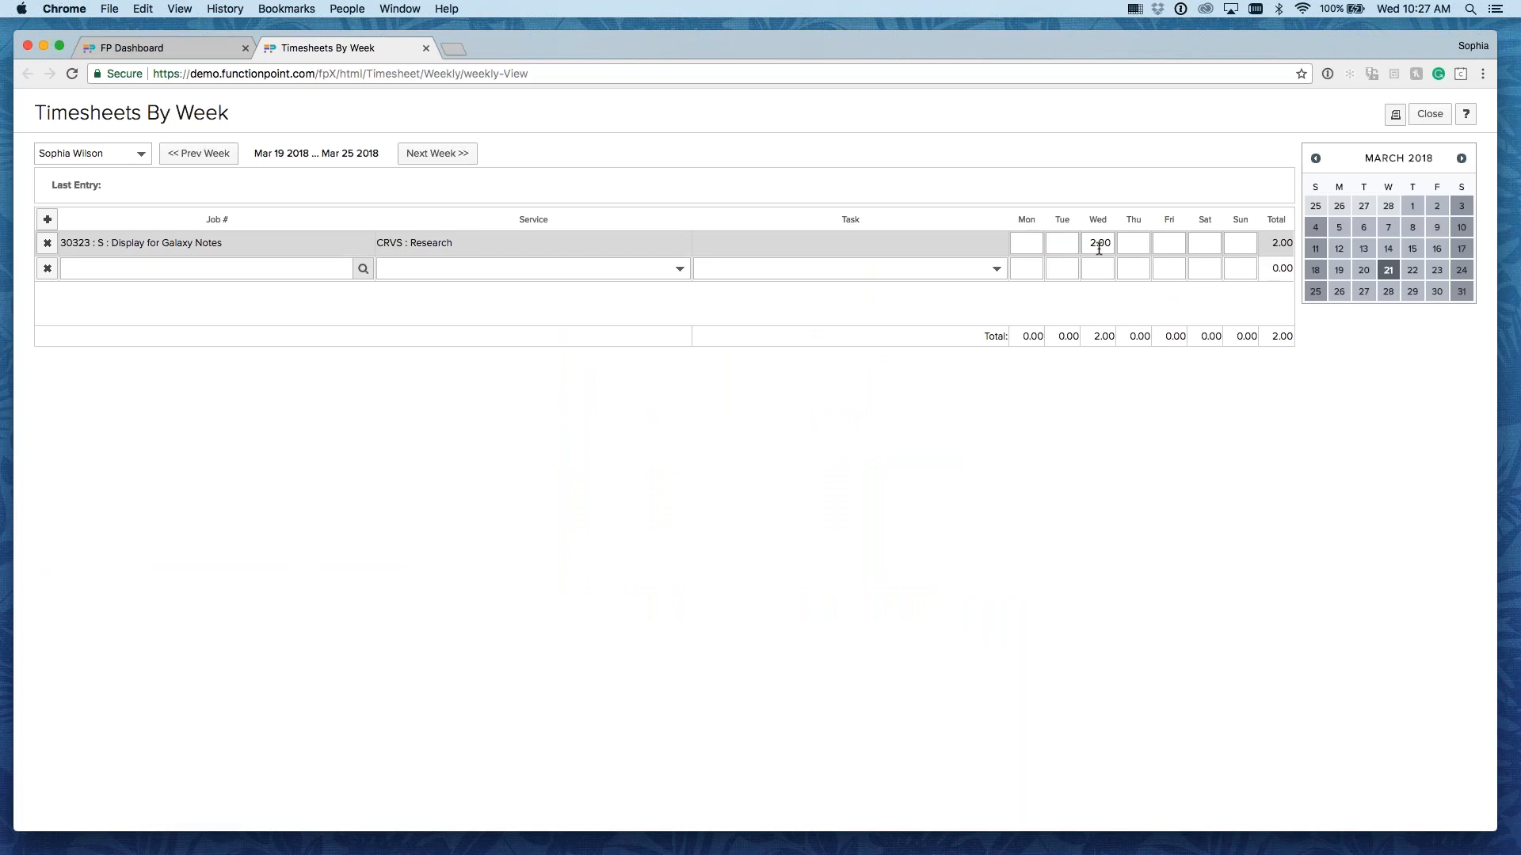
click(48, 218)
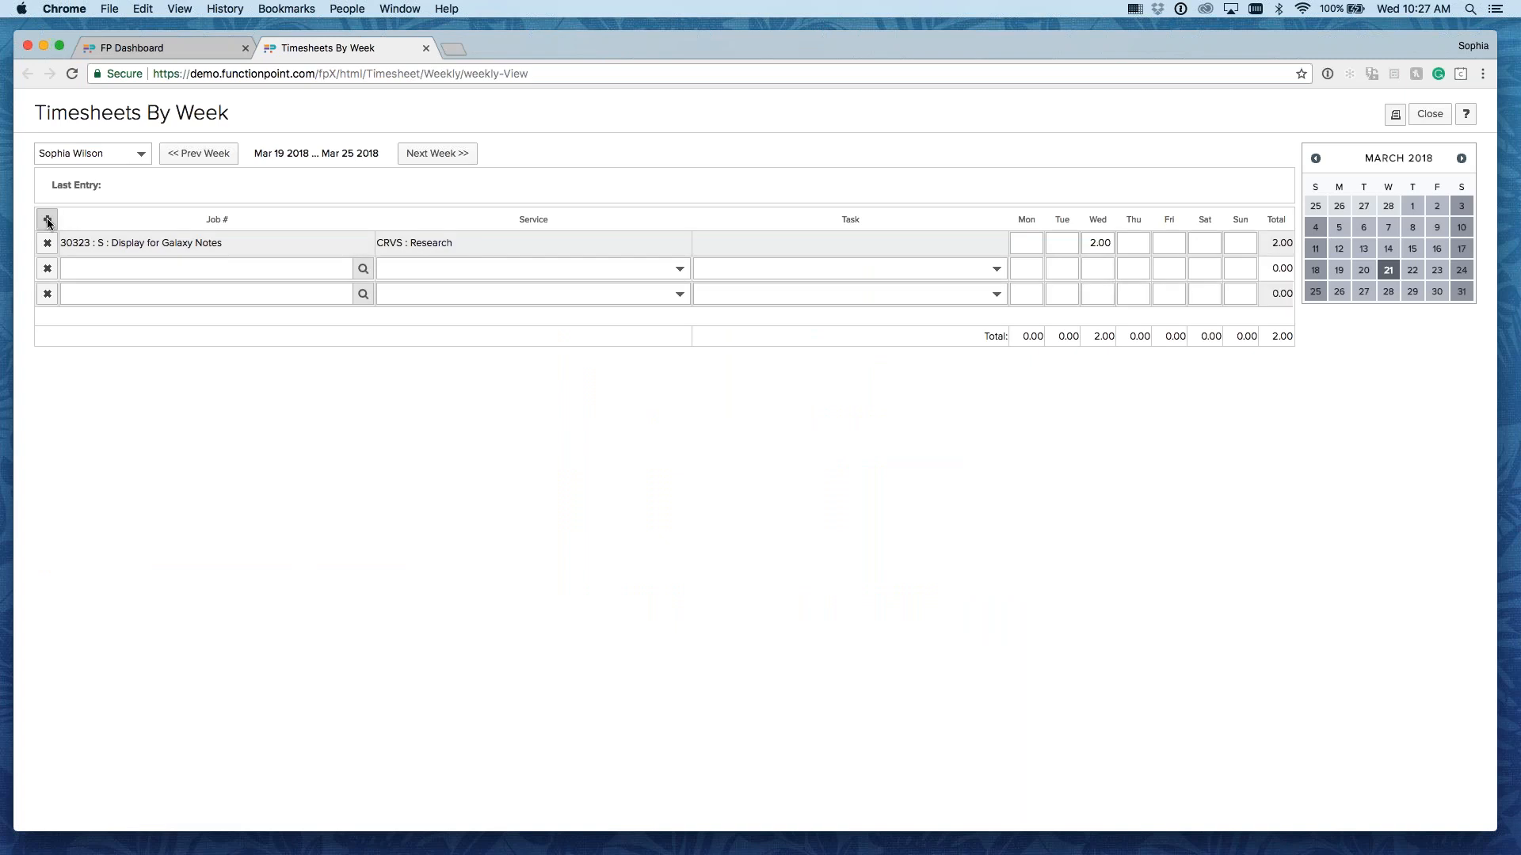
click(48, 219)
Step: Assign jobs 30295 Dealership Signage, 30264 Pro Shop Brochure and 30183 Pre Course Manual to the three blank weekly timesheet rows
click(363, 270)
click(606, 557)
click(363, 294)
click(759, 453)
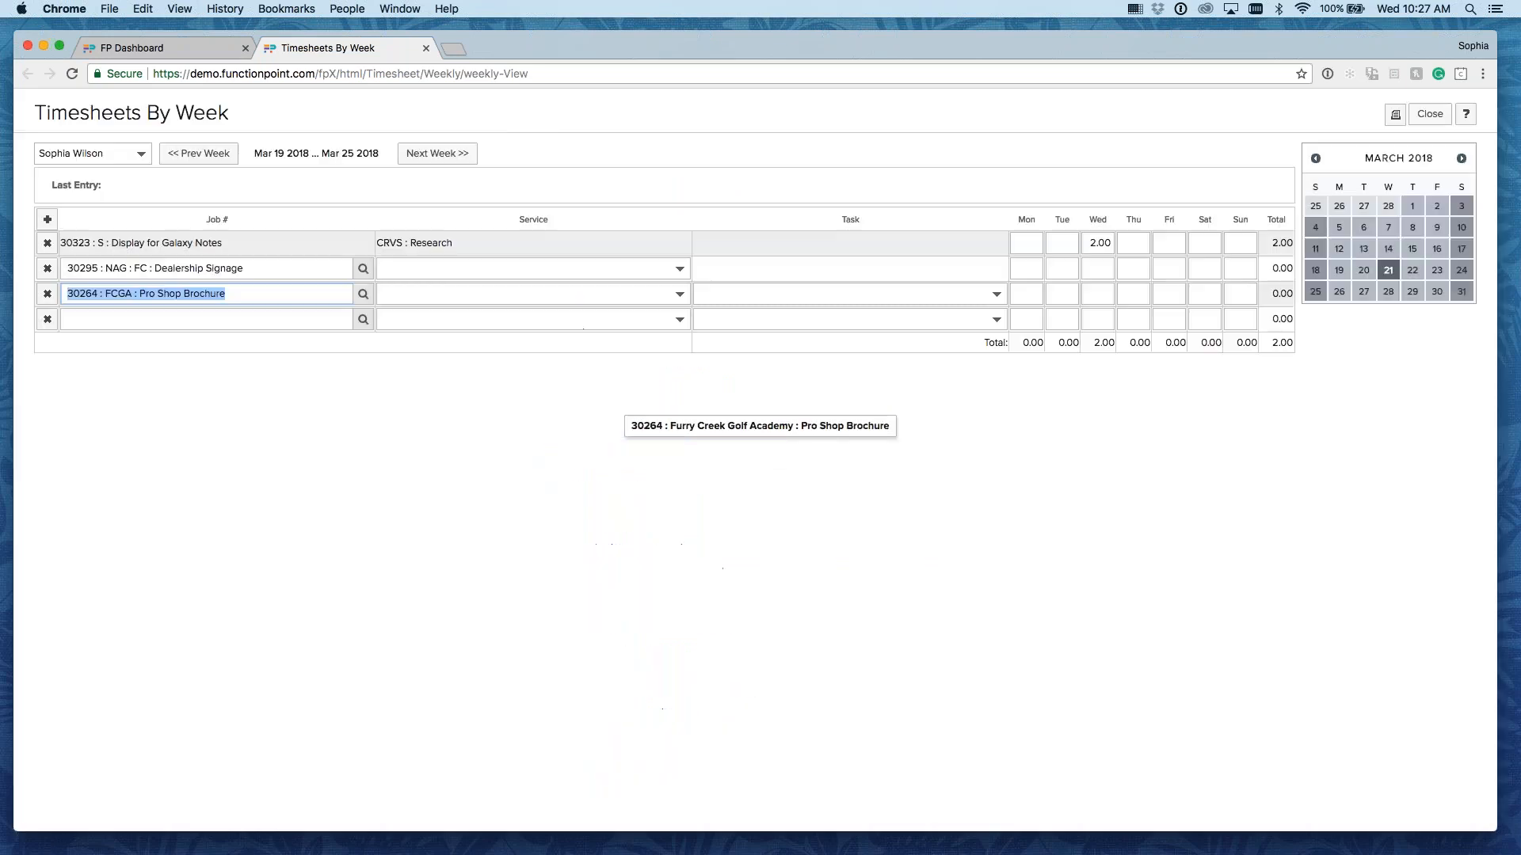
click(362, 319)
click(737, 196)
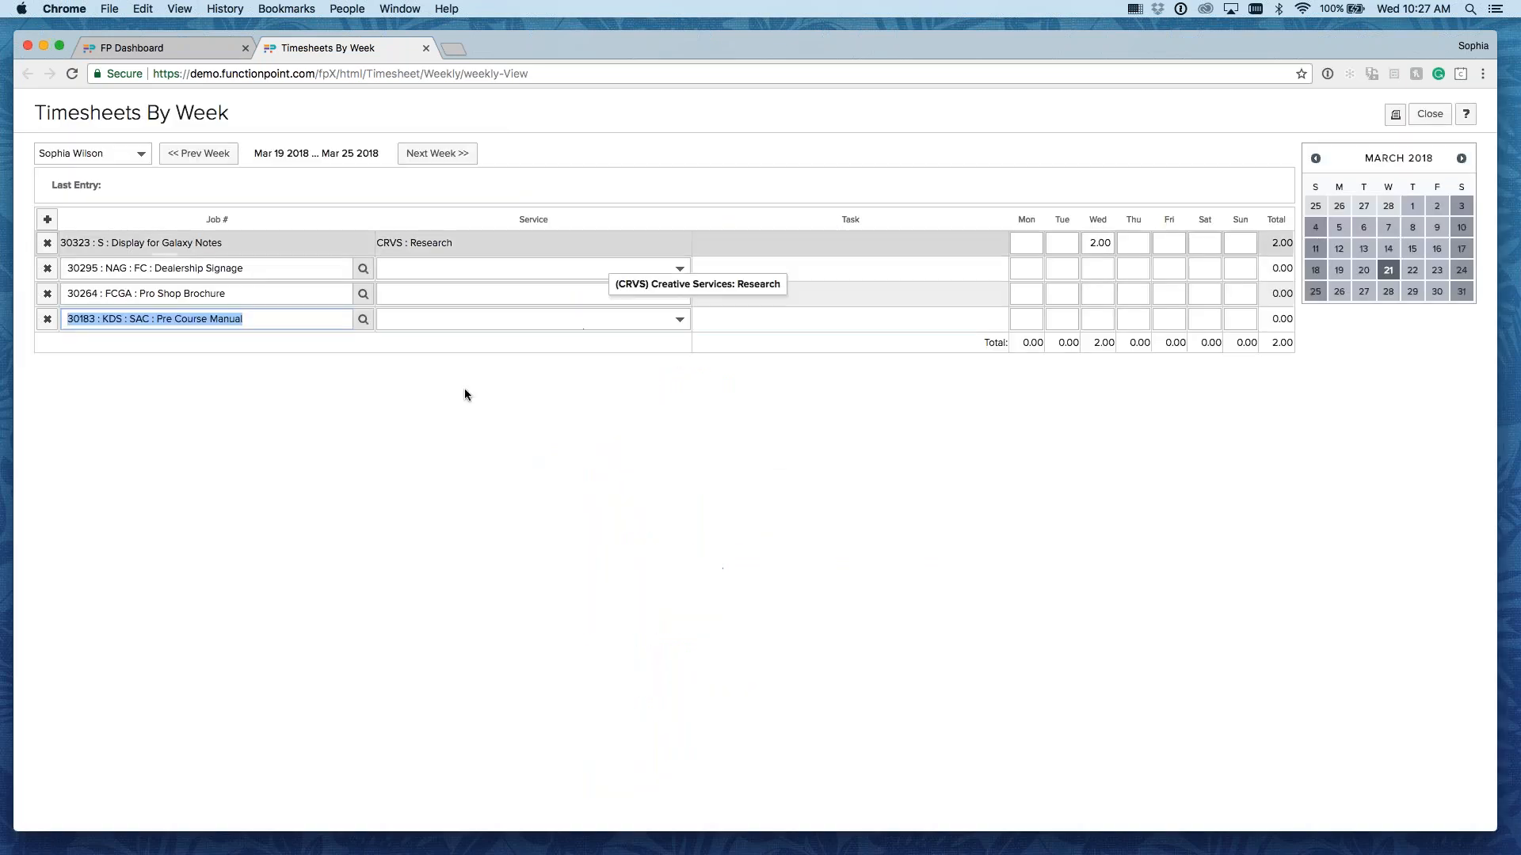
Step: Set the services to Documentation/Writing for Dealership Signage, Coordination for Pro Shop Brochure and Printing for Pre Course Manual in the weekly timesheet
click(559, 263)
click(549, 311)
click(538, 293)
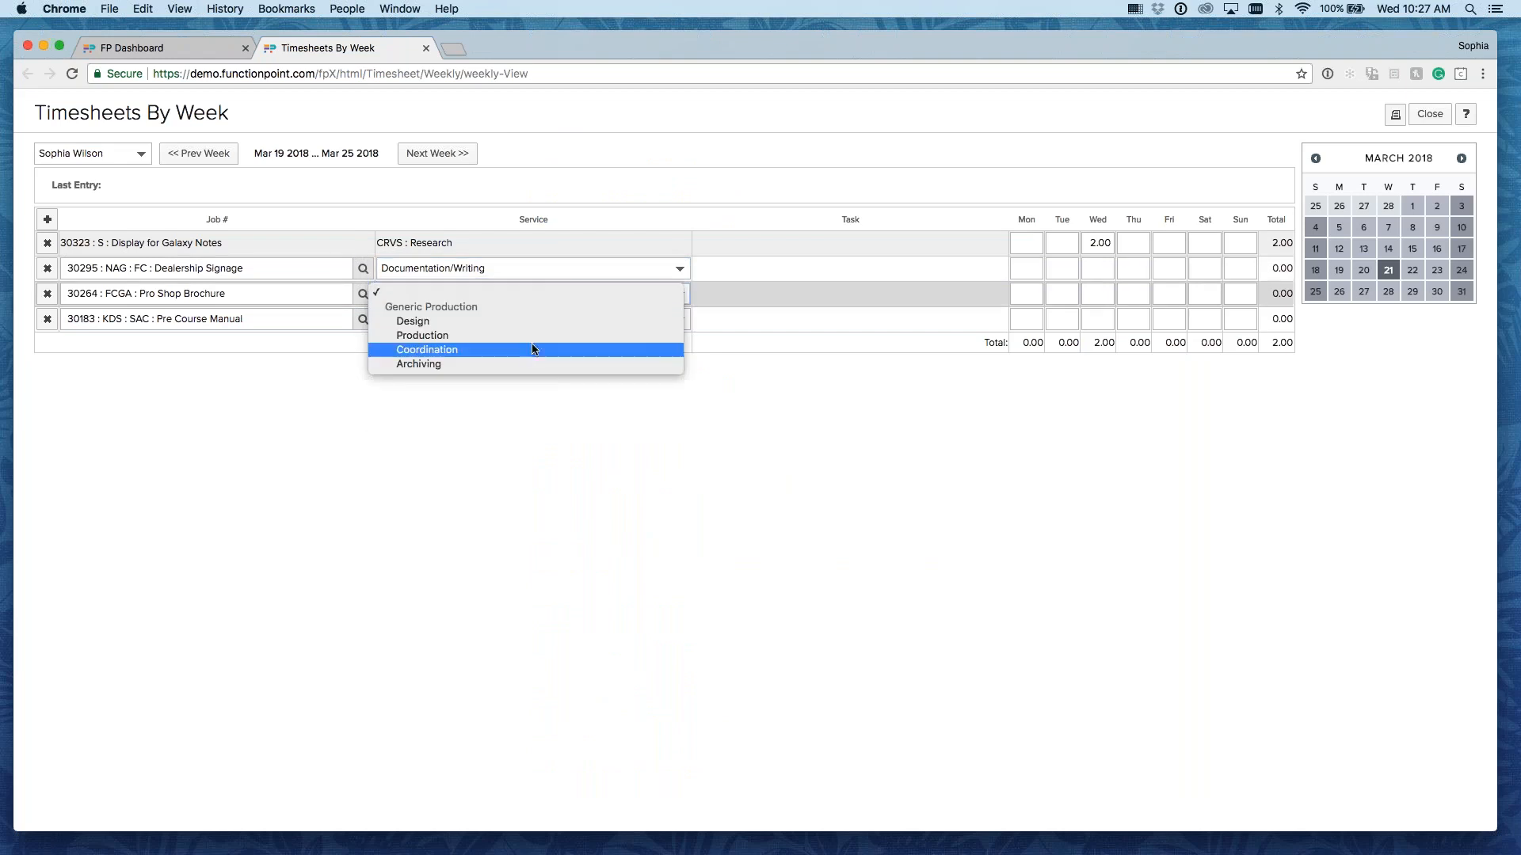
click(530, 350)
click(528, 320)
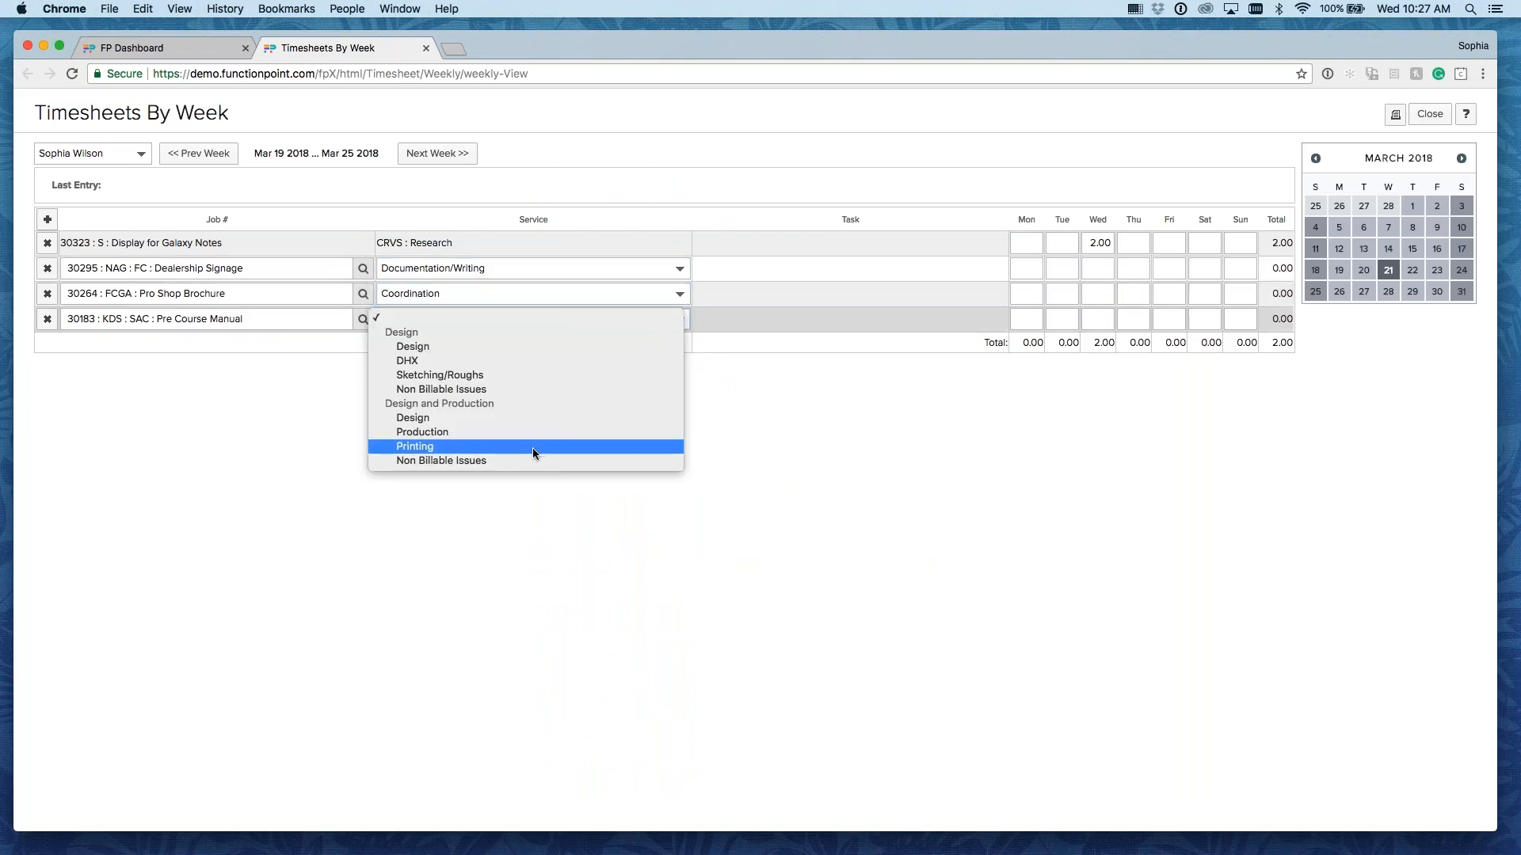
click(532, 449)
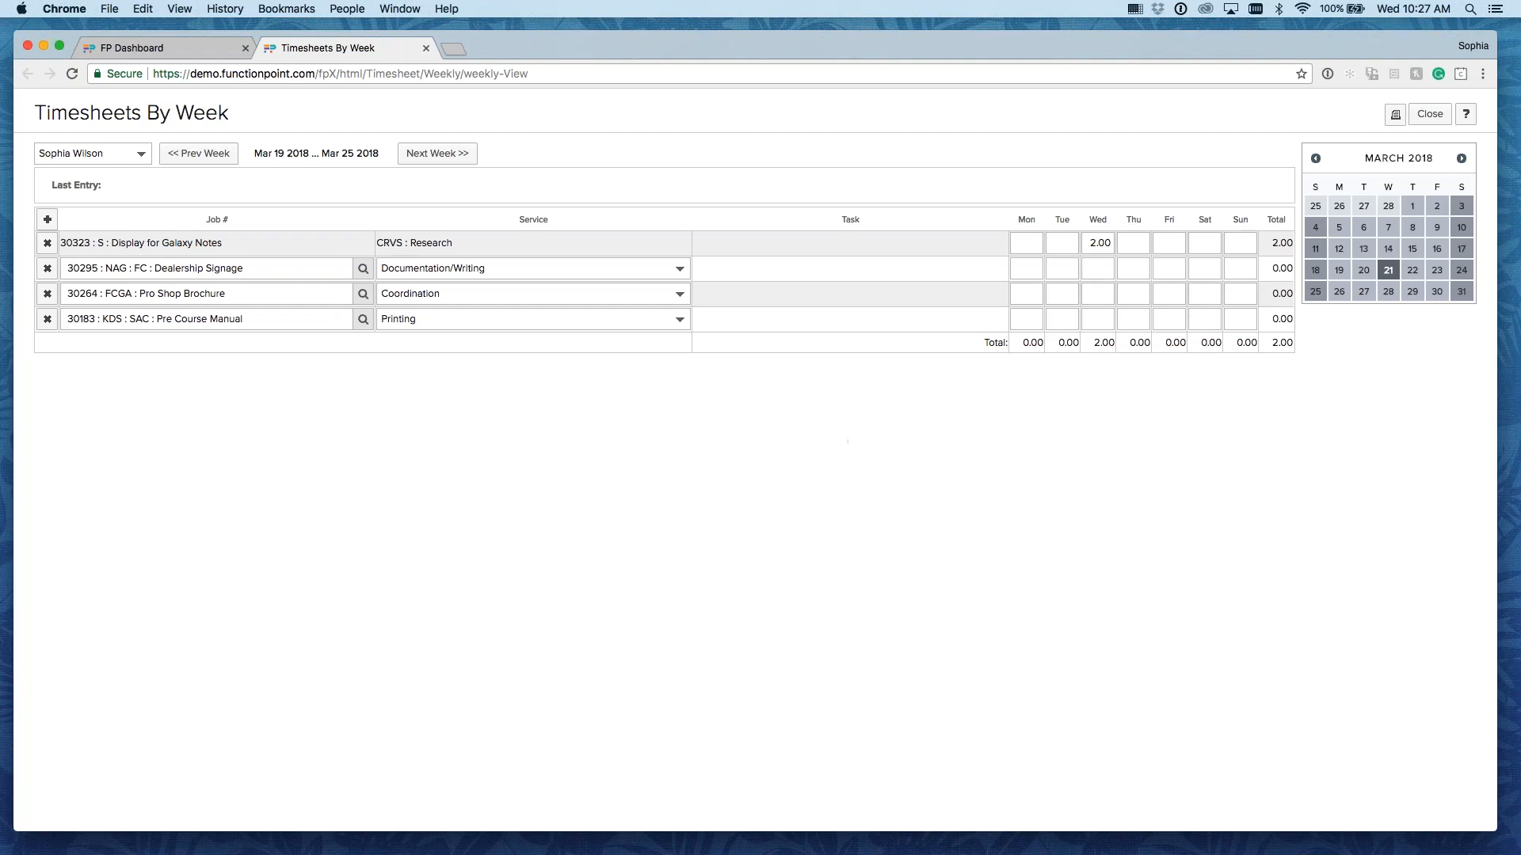
Step: Log .5 hours on Monday for Dealership Signage with the description "documentation"
drag(1013, 225, 1137, 229)
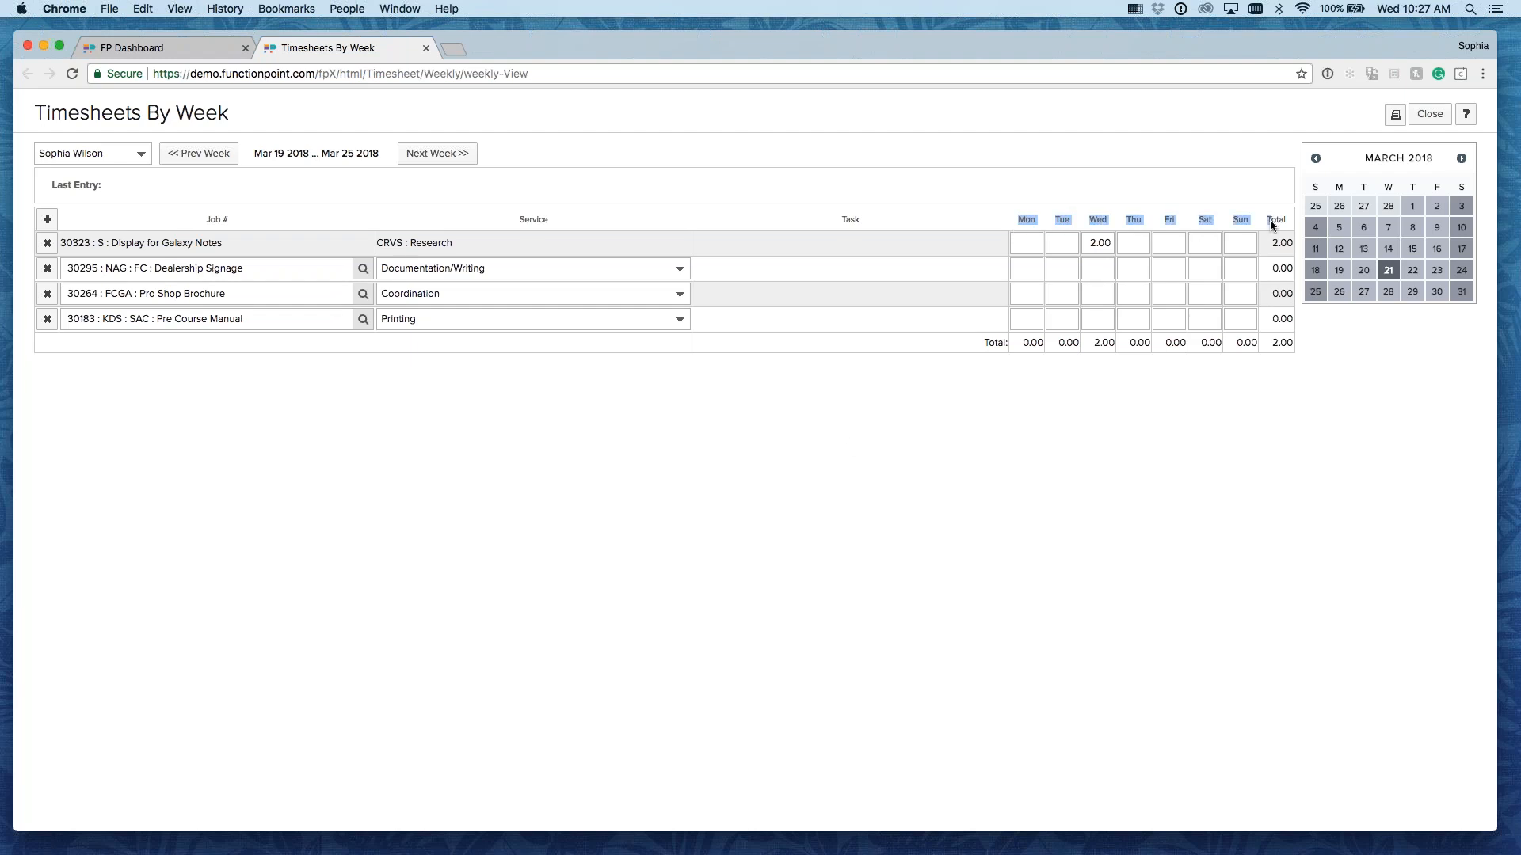
click(1247, 213)
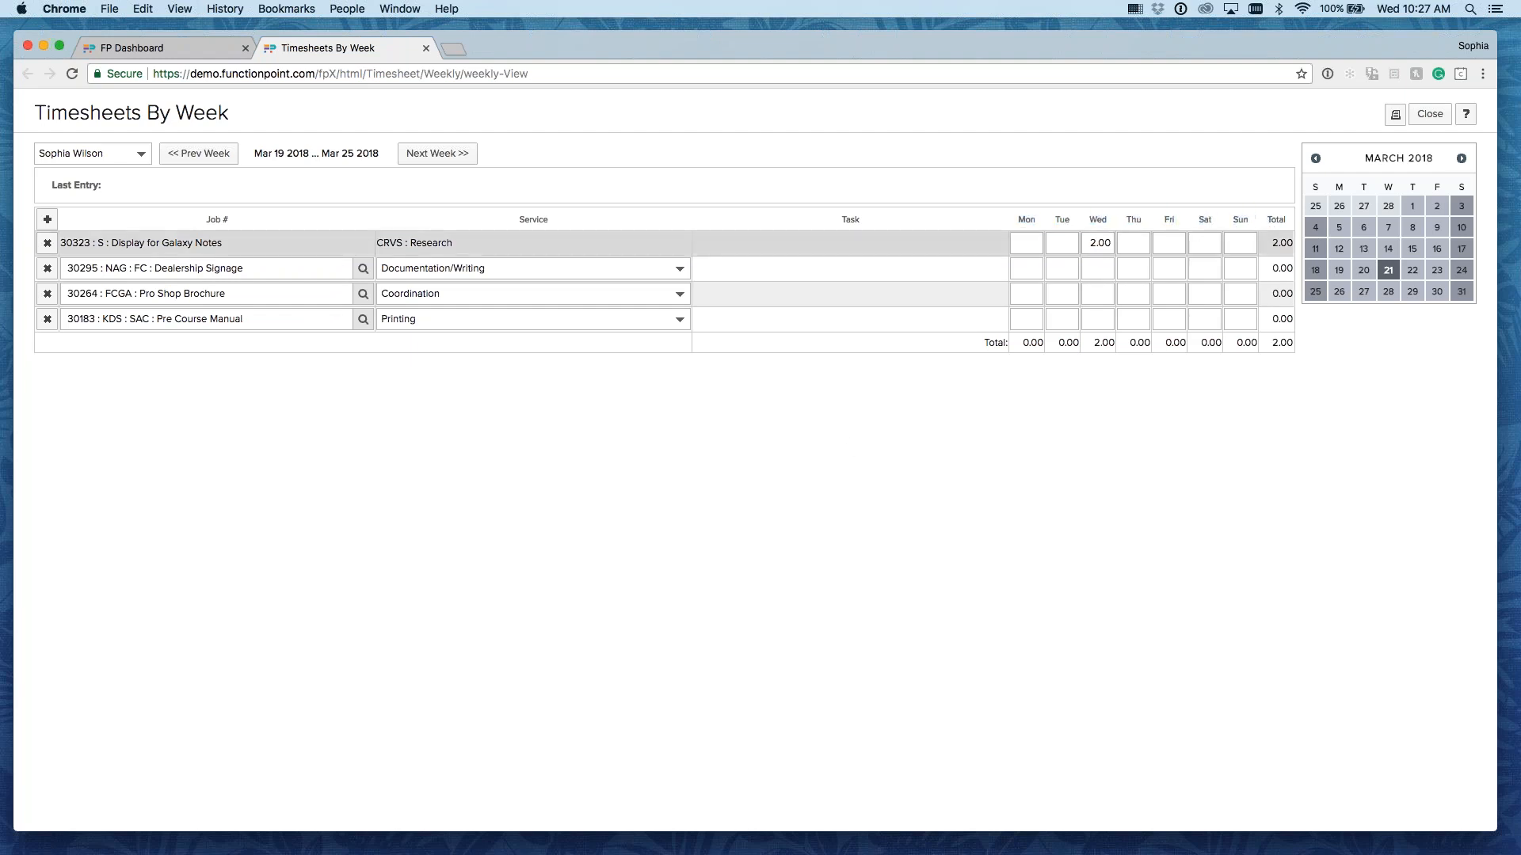
click(1028, 270)
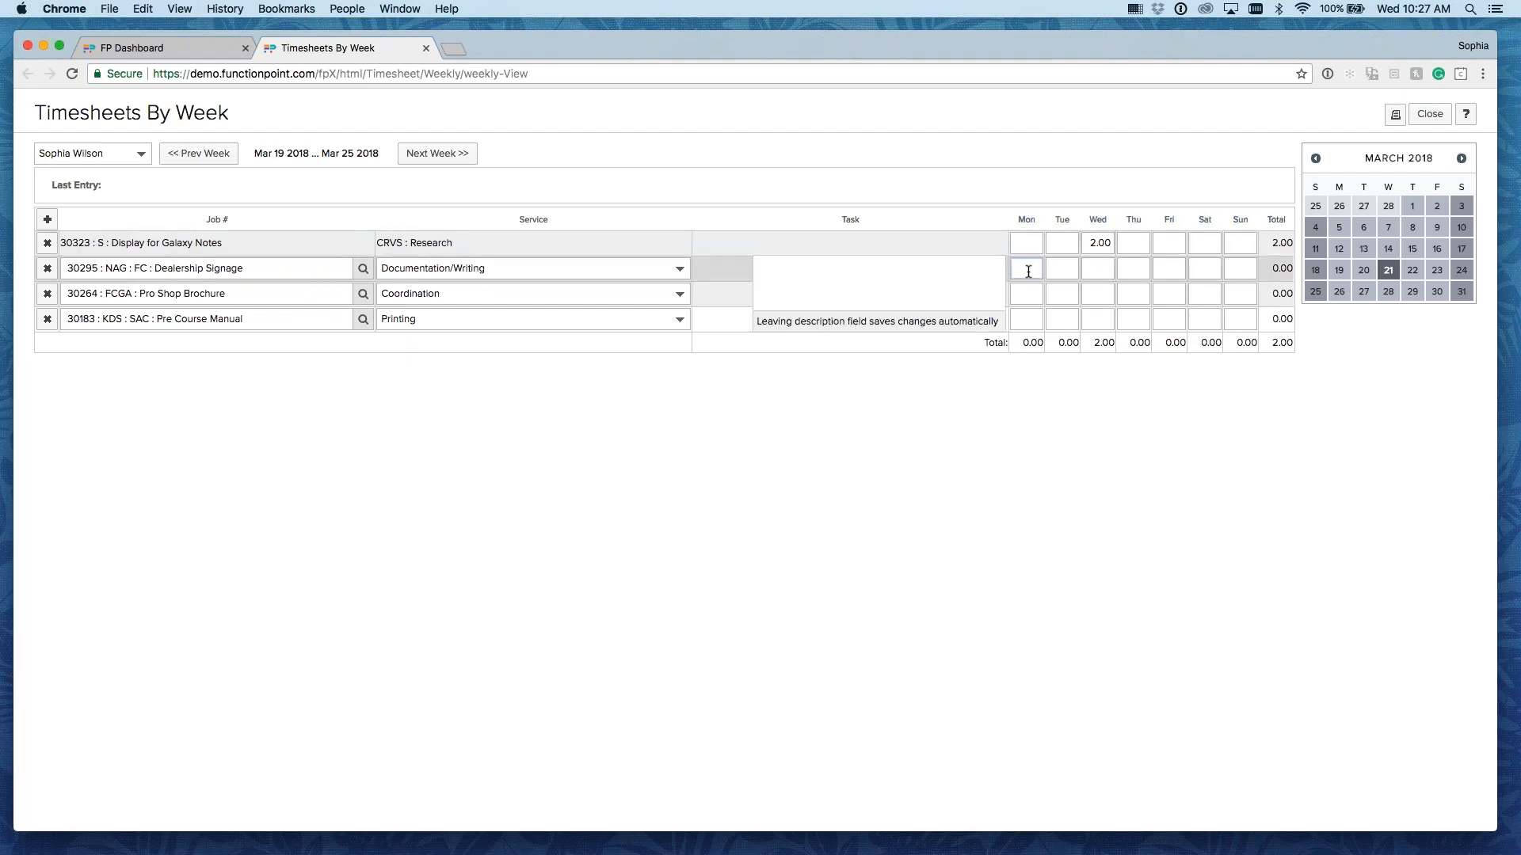
text(.5)
key(shift+Tab)
text(documentation)
click(1028, 406)
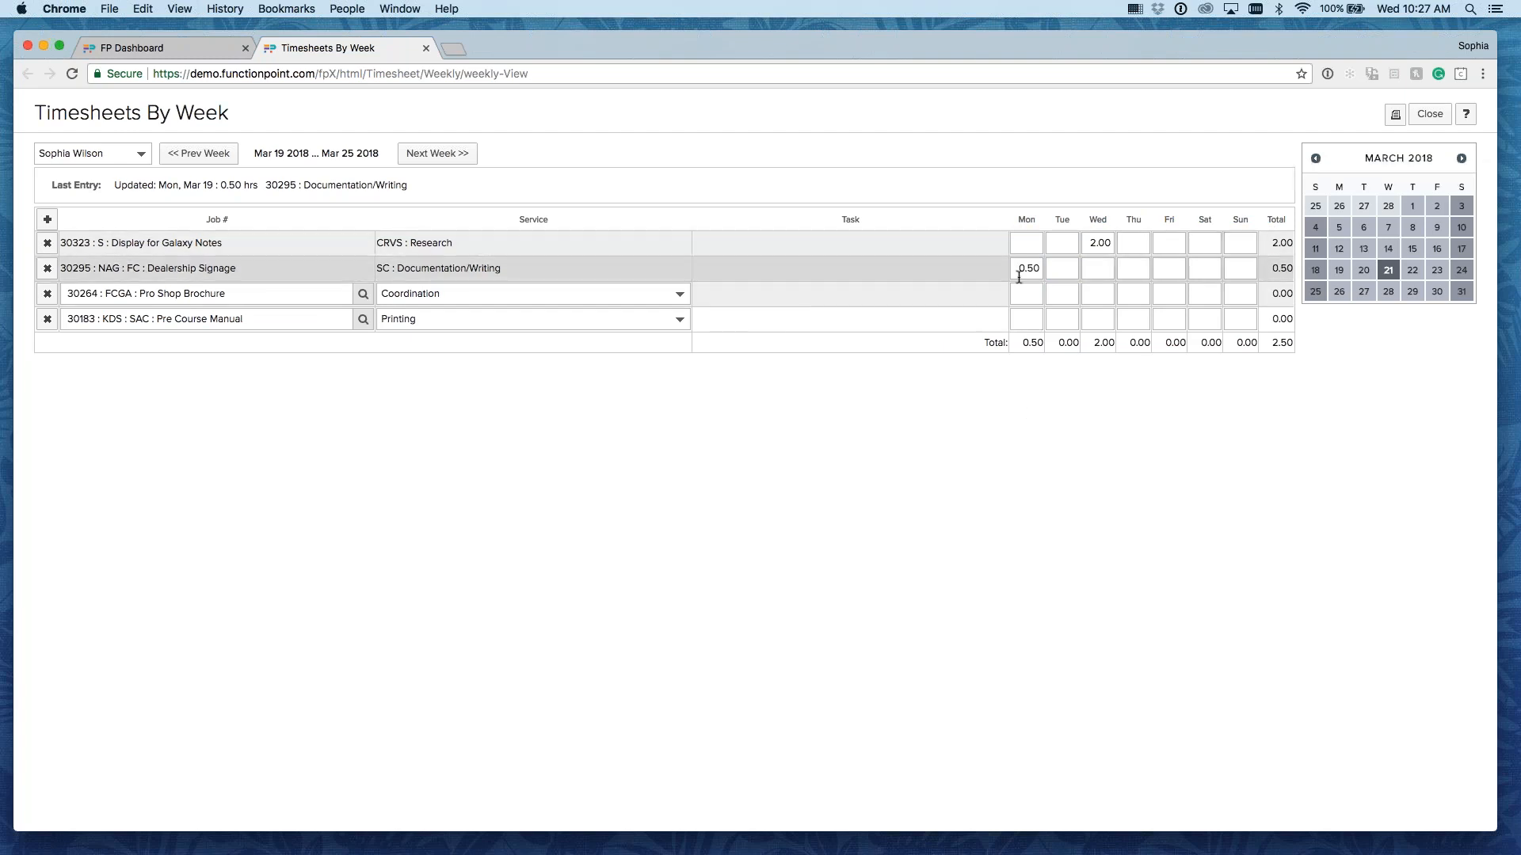
Step: Log 5 hours Tuesday for Pro Shop Brochure, 3 hours Wednesday for Pre Course Manual and 2 hours Tuesday for Display for Galaxy Notes
click(1060, 295)
text(5)
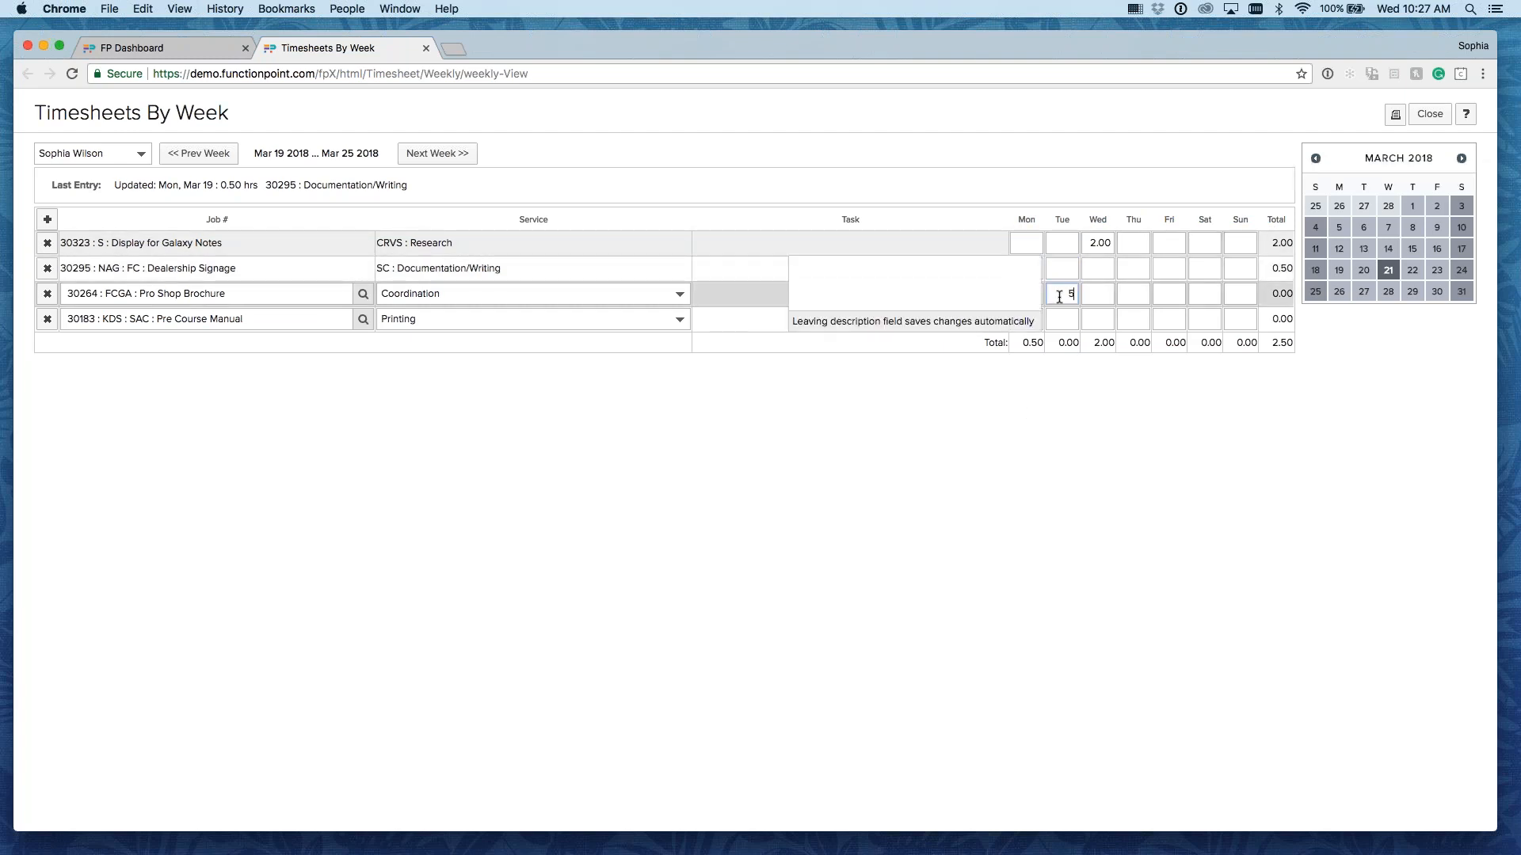
click(1070, 353)
click(1097, 319)
text(3)
click(1066, 243)
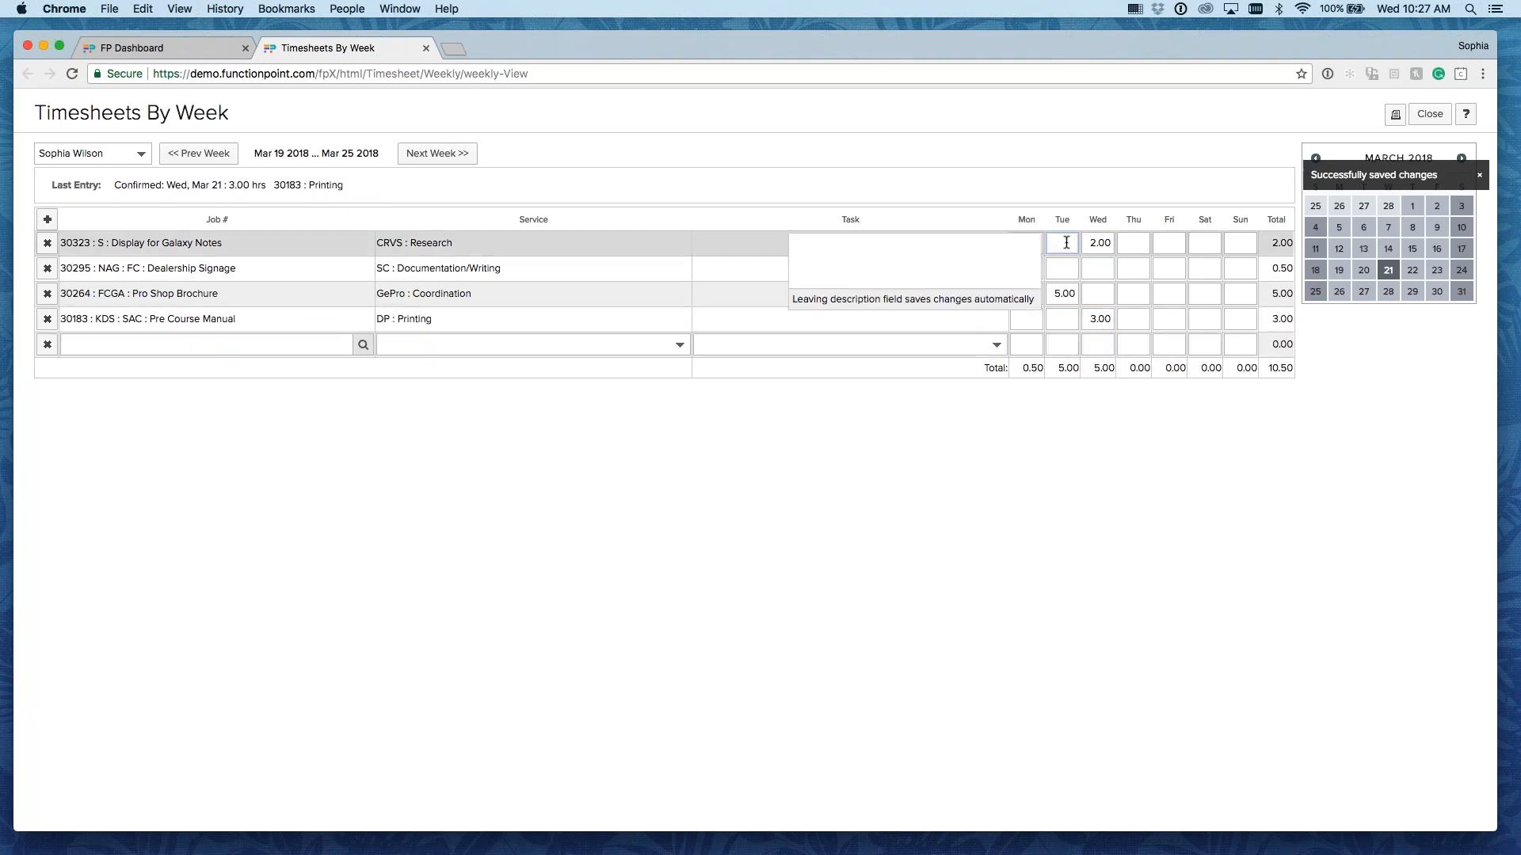
click(1057, 510)
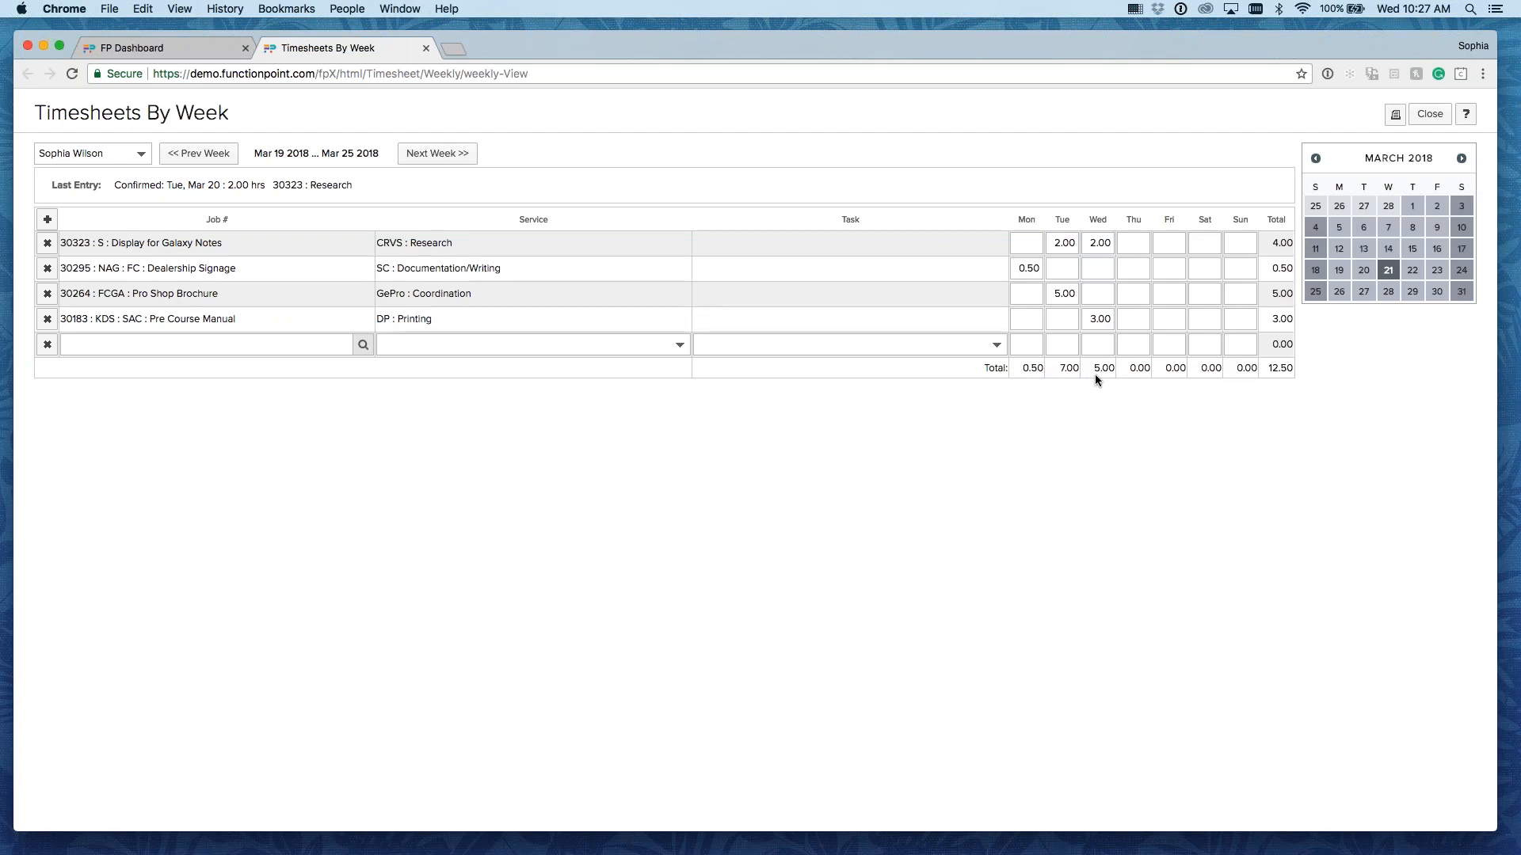
Step: Review the timesheets of the Mar 12, Mar 19 and Mar 26 2018 weeks, and close the weekly timesheet to return to the dashboard
click(189, 152)
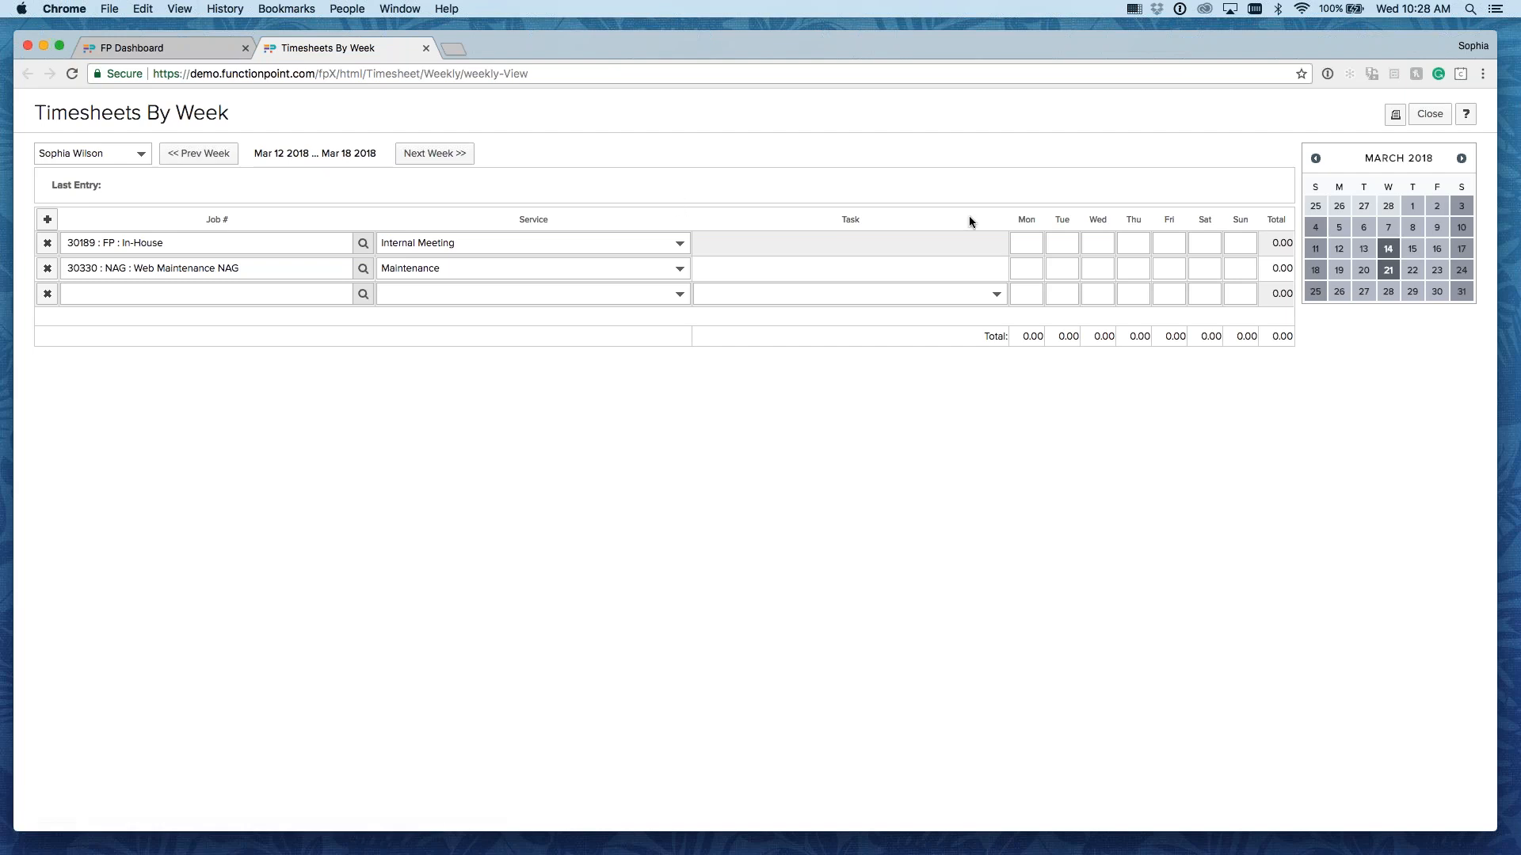
click(434, 153)
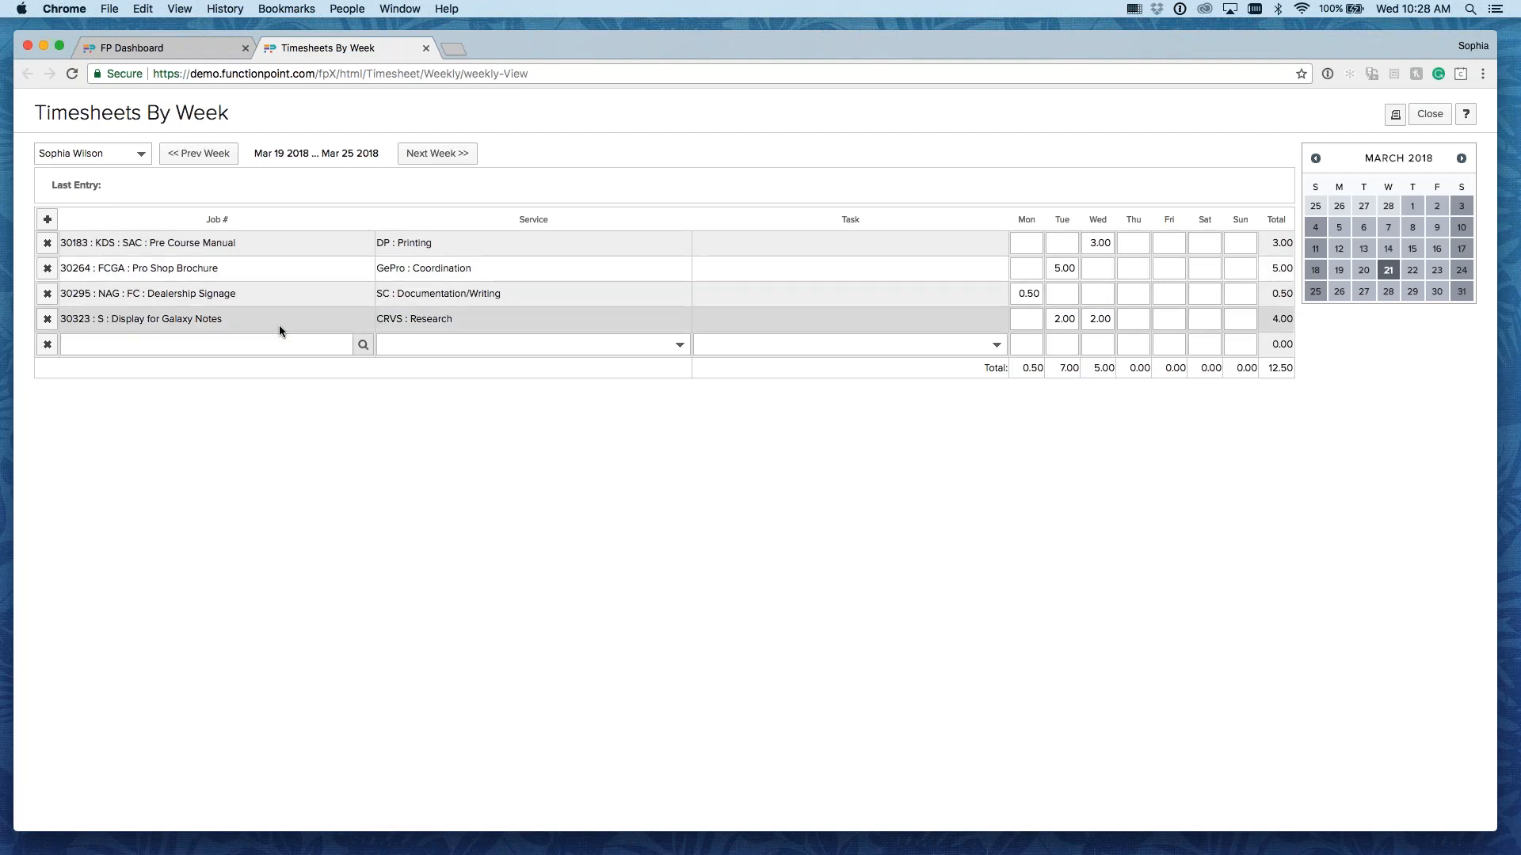
click(436, 153)
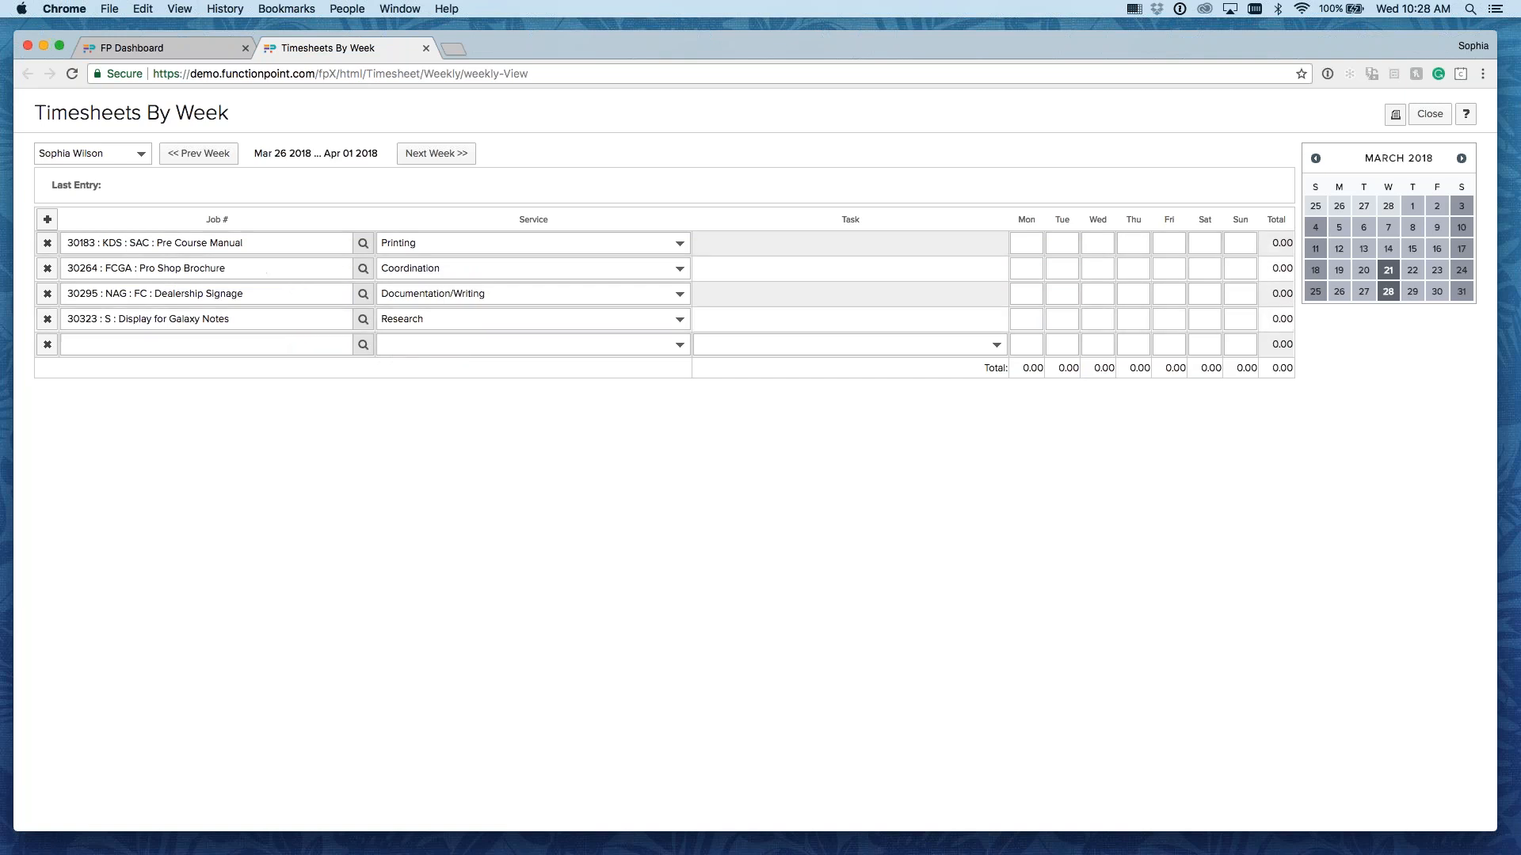
click(198, 153)
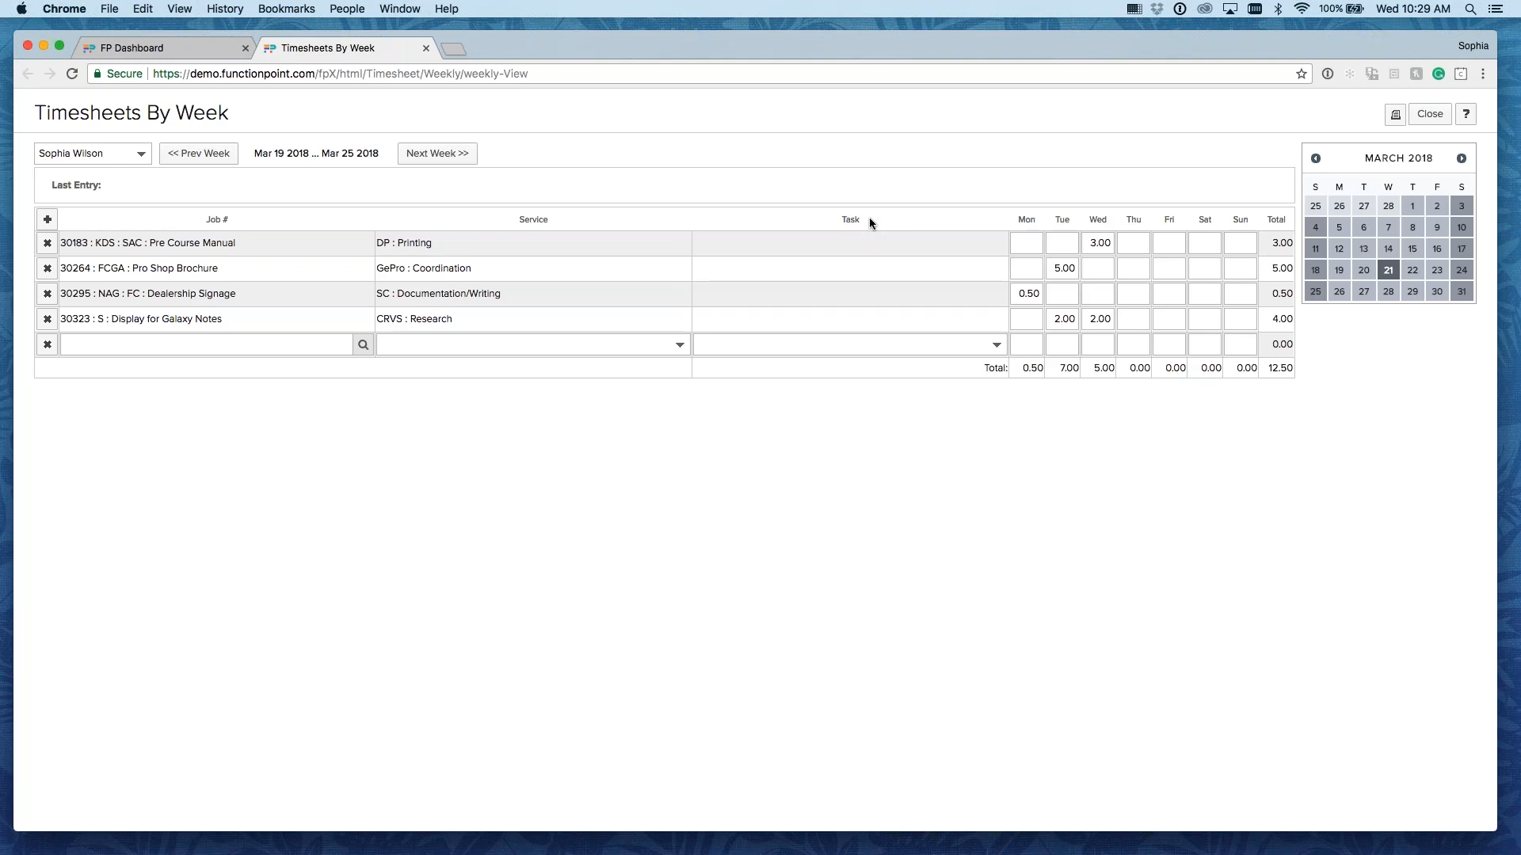
click(438, 153)
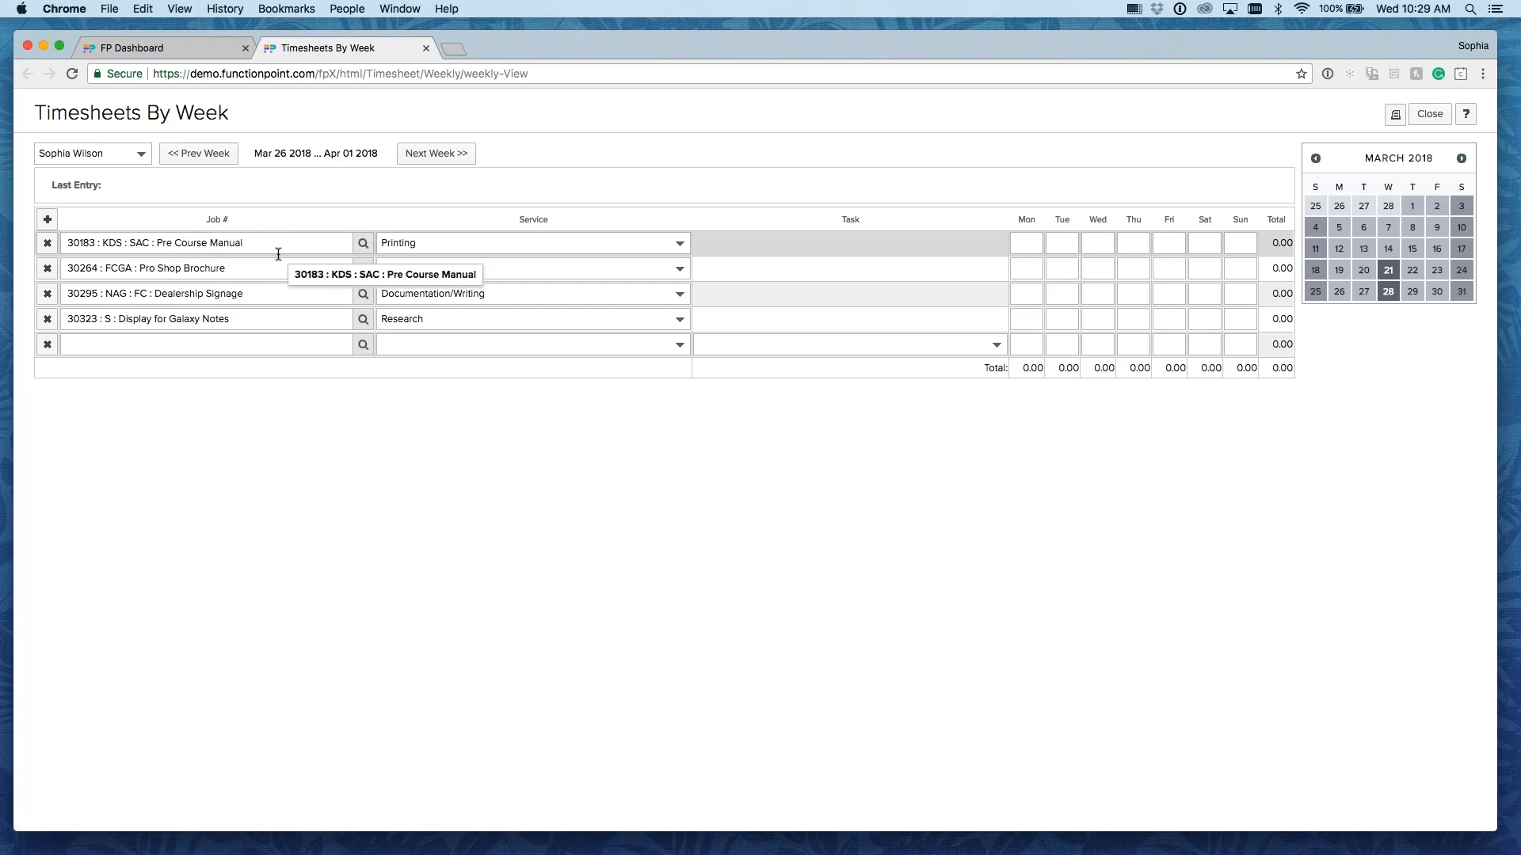
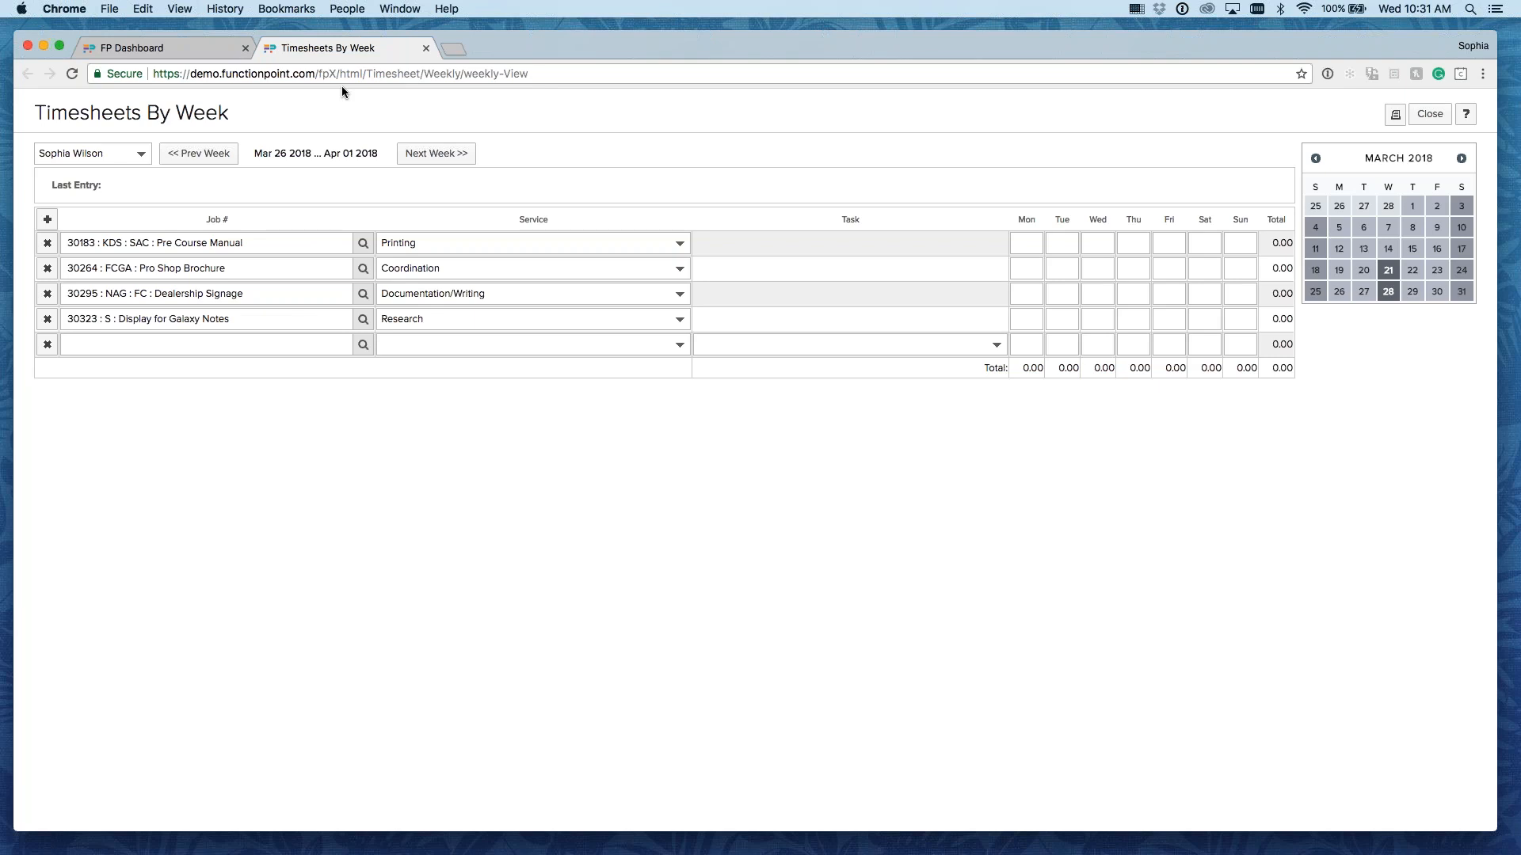
click(425, 49)
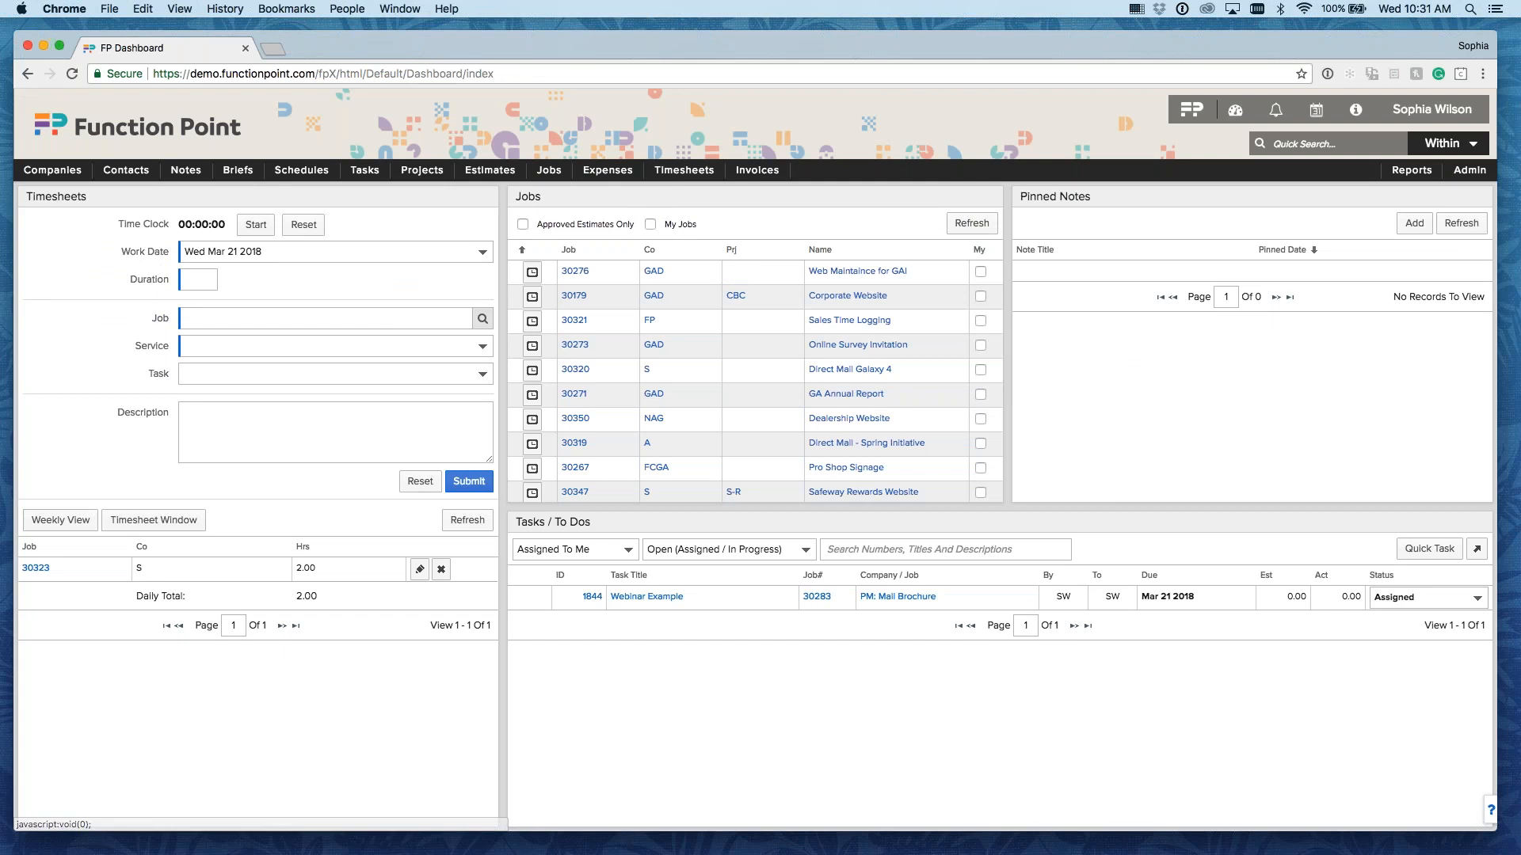
Step: Examine the time entry form's task choices and the Webinar Example task's job, assignment and due date in Tasks / To Dos
click(190, 380)
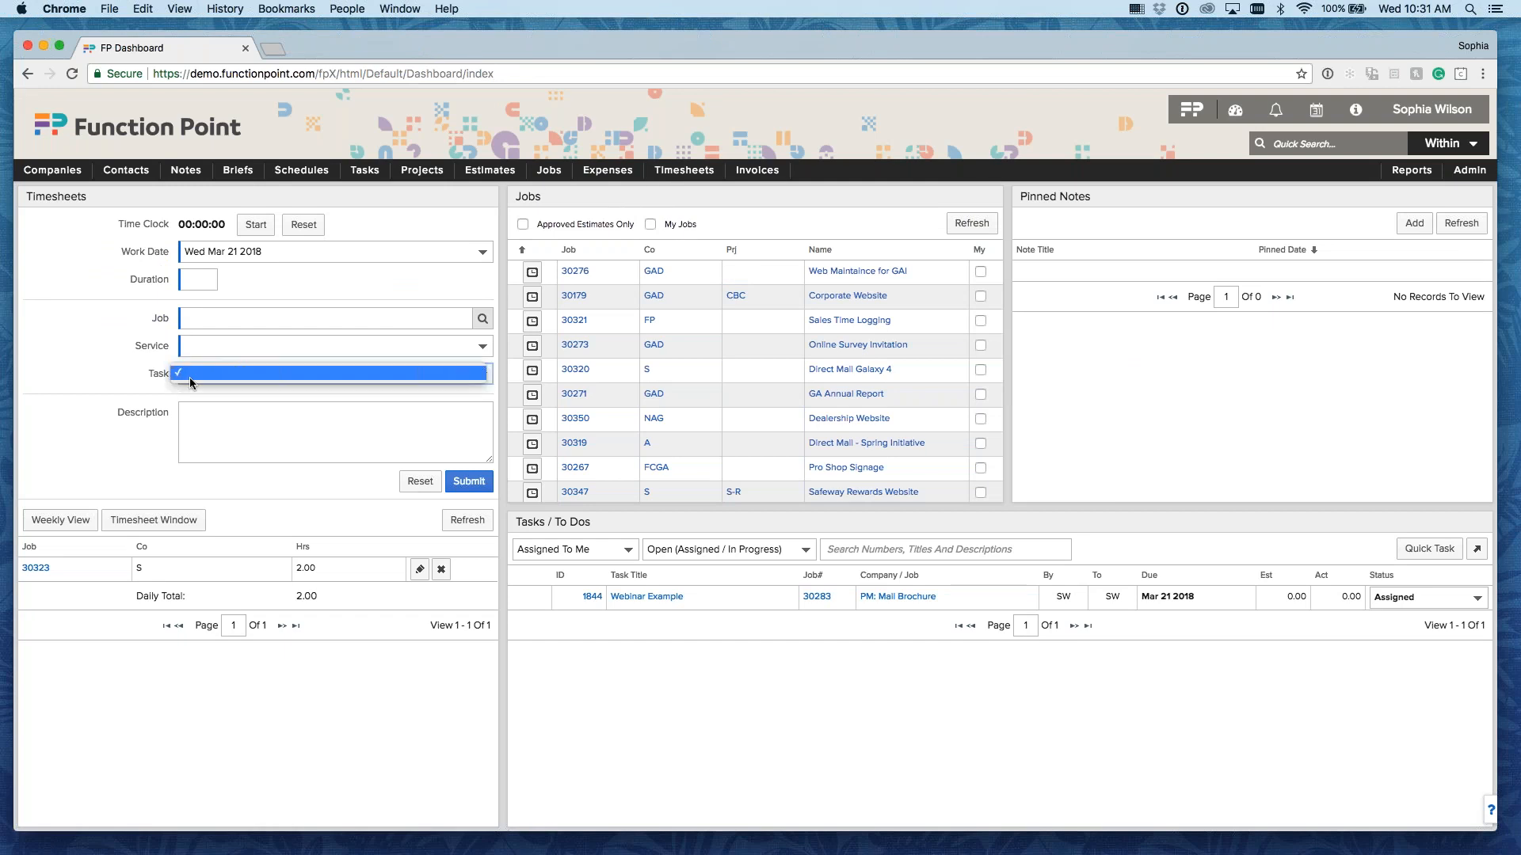
click(188, 377)
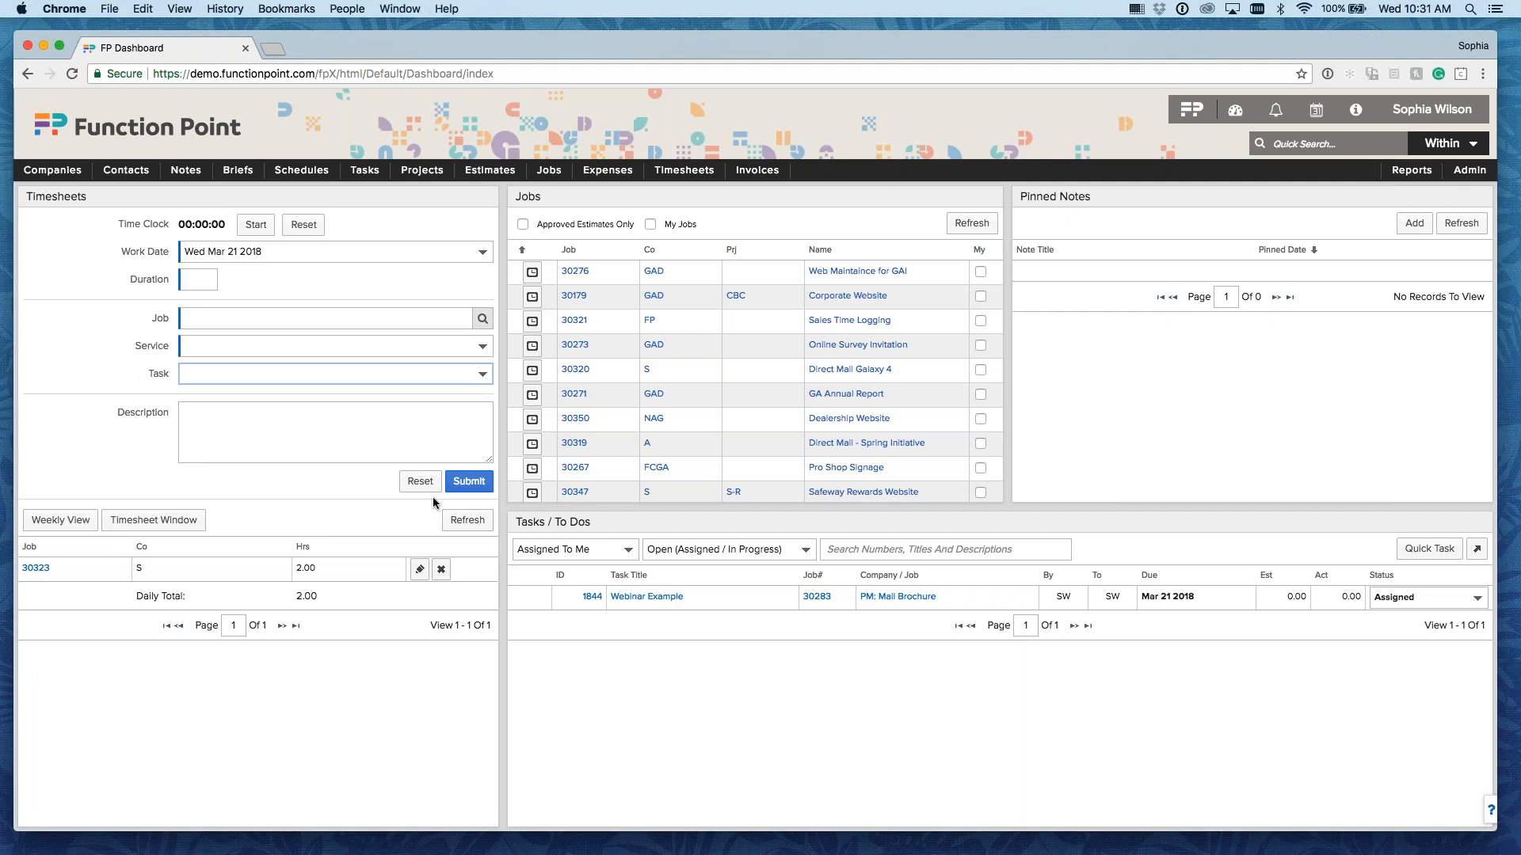
drag(513, 523, 537, 522)
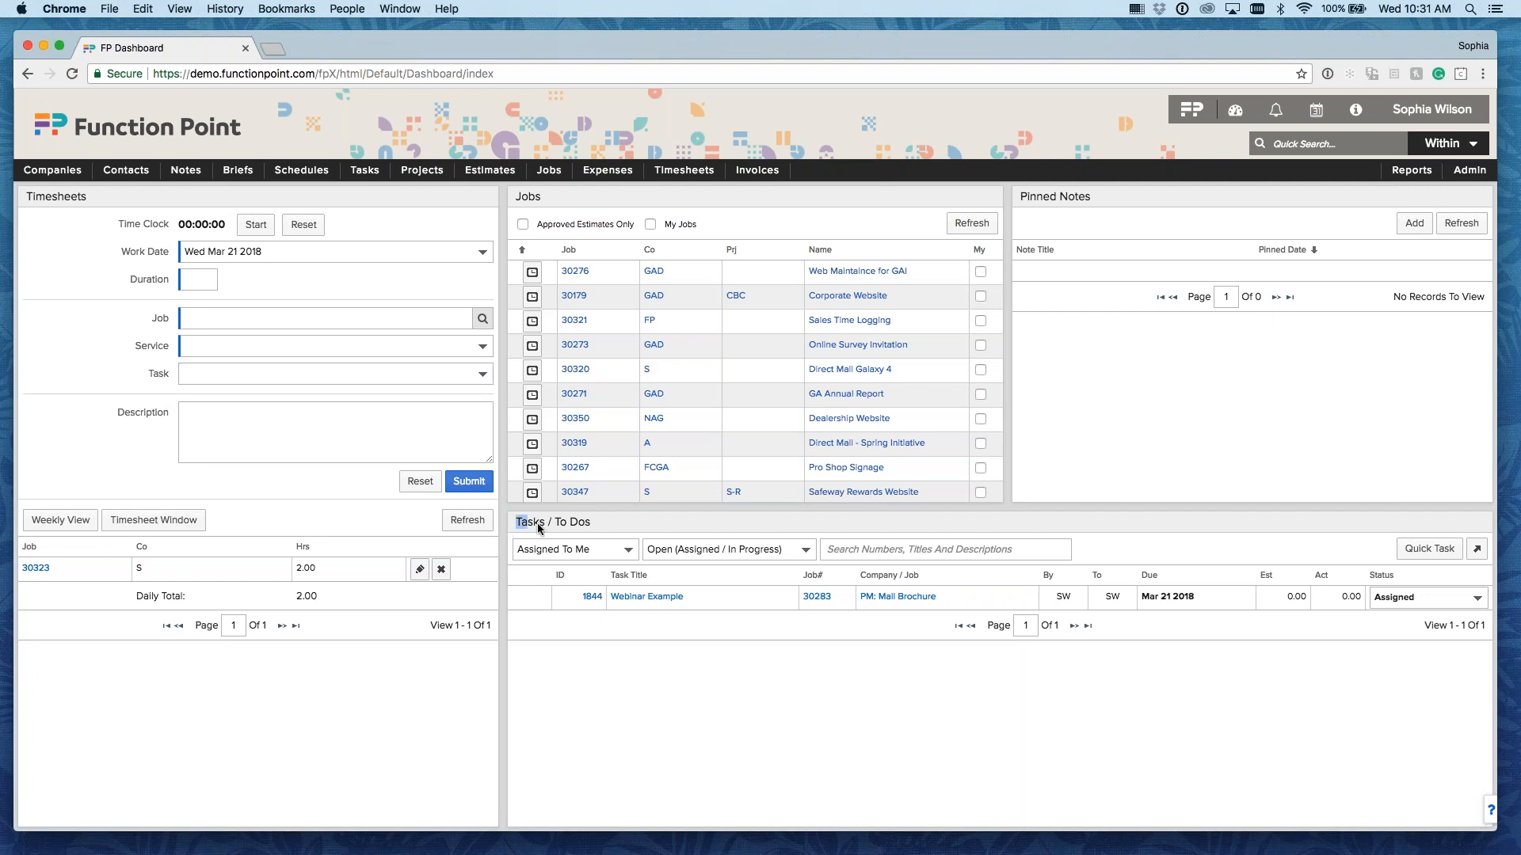
click(621, 521)
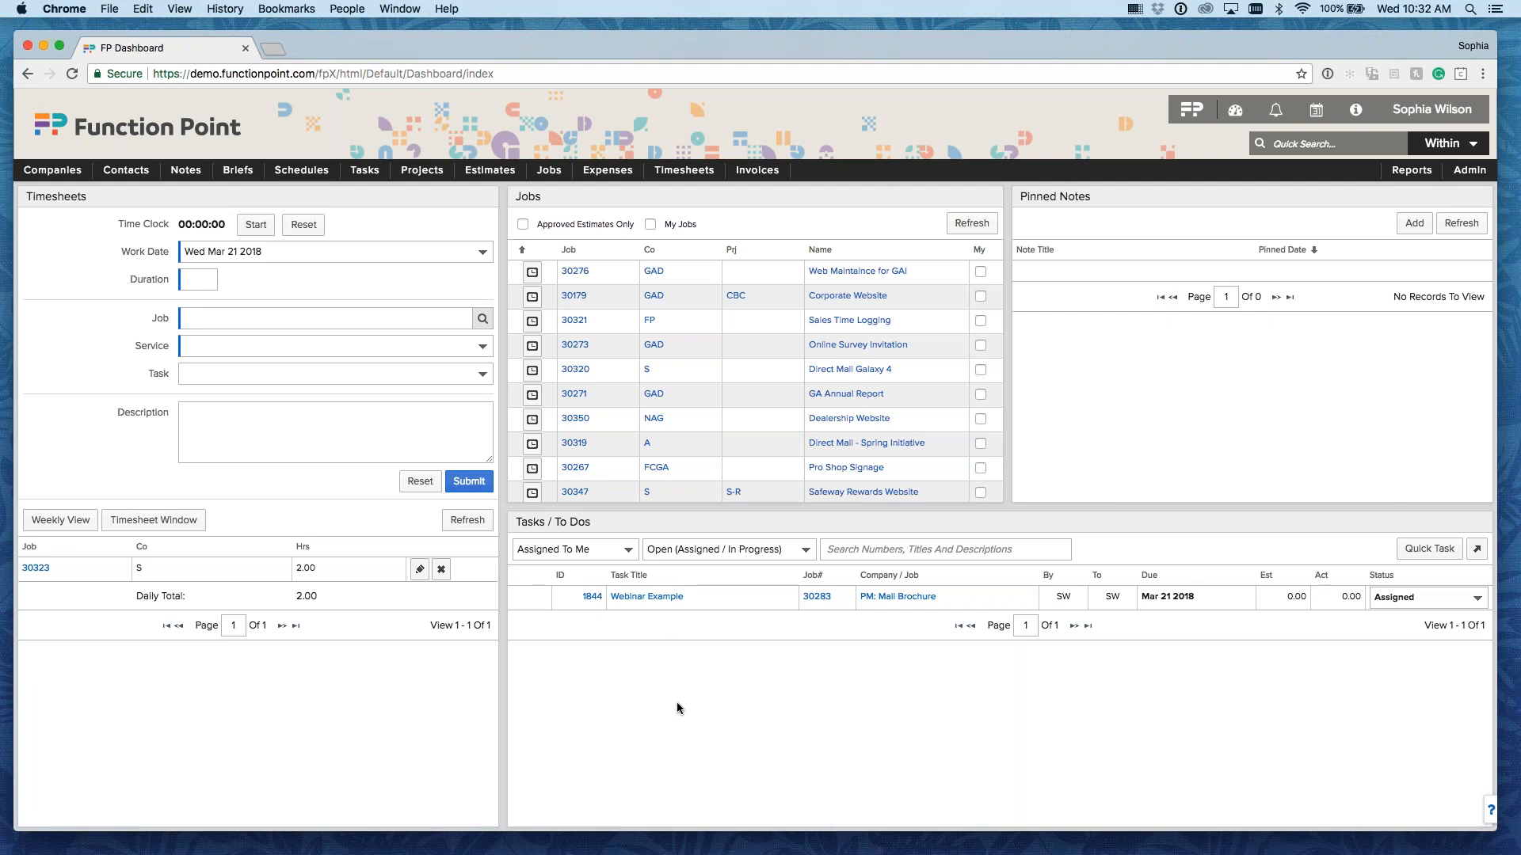
mouse_move(642, 606)
mouse_move(818, 605)
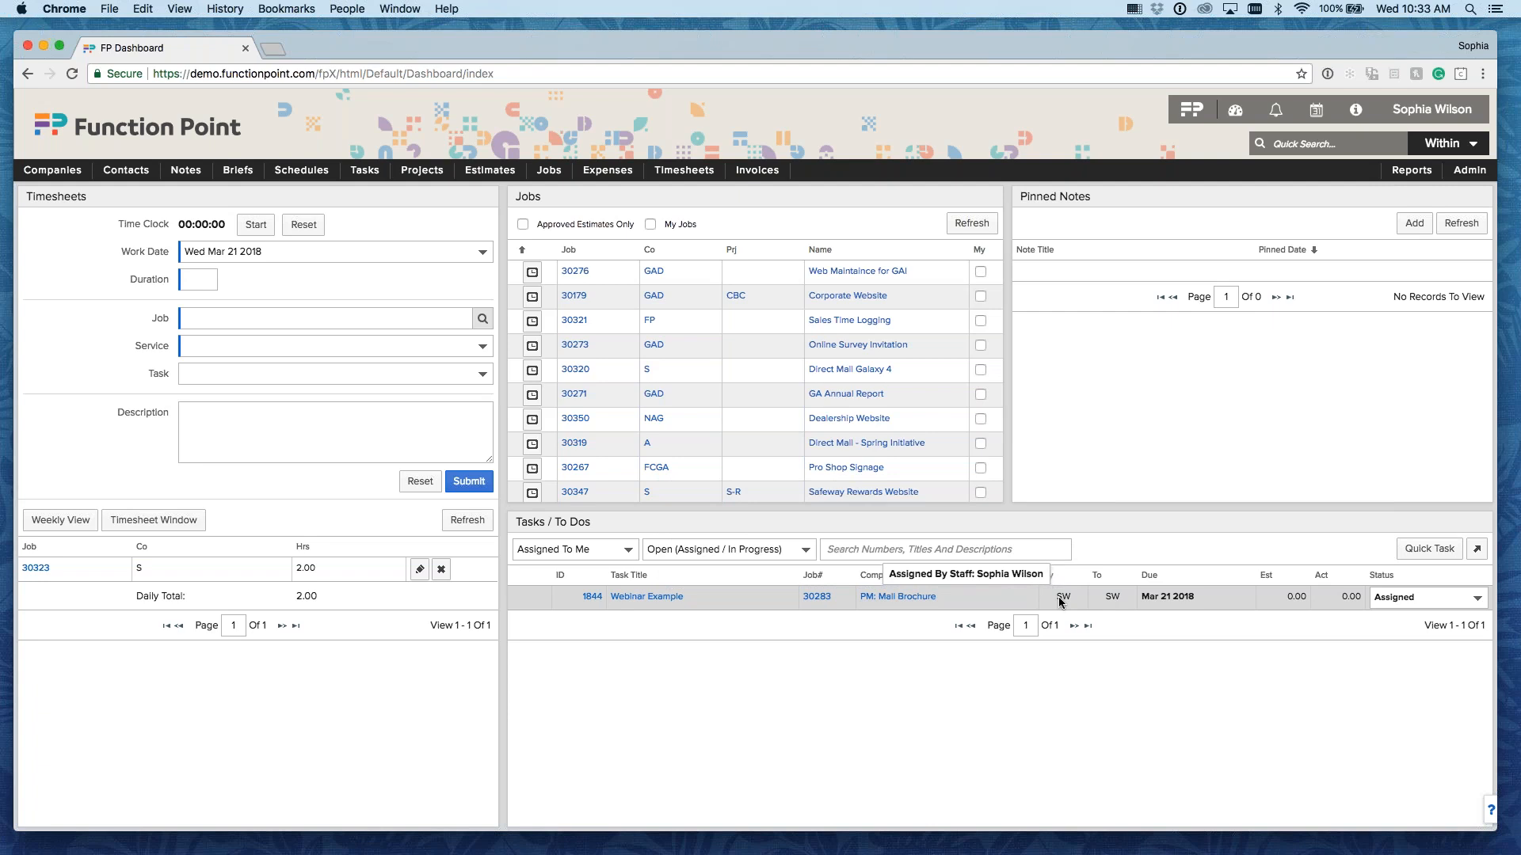
mouse_move(1177, 599)
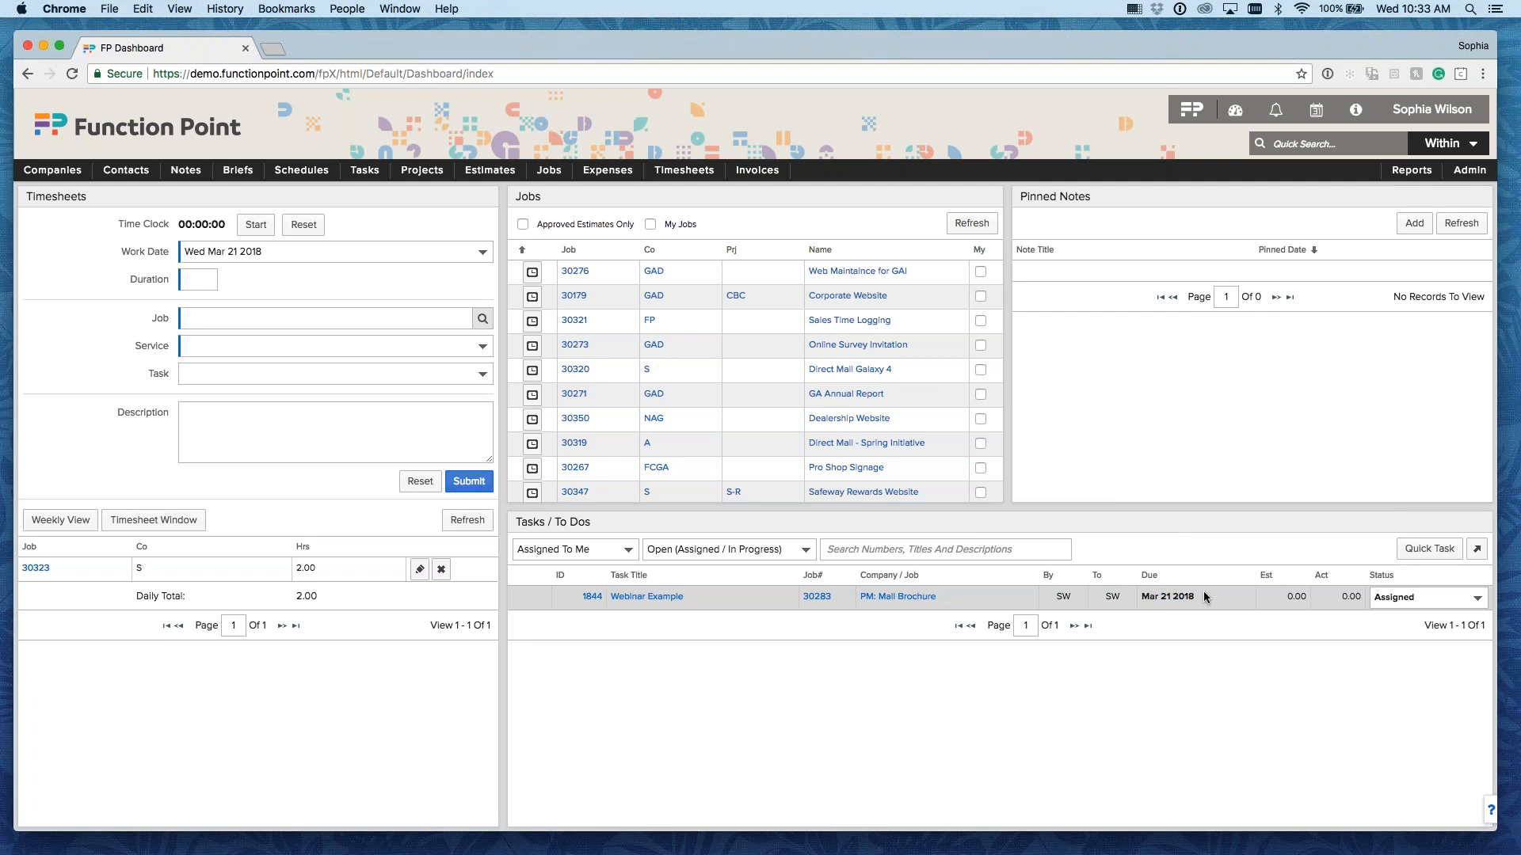
Step: Set the Webinar Example task to In Progress and submit a .5 hour time entry against it with a short webinar description
click(1419, 597)
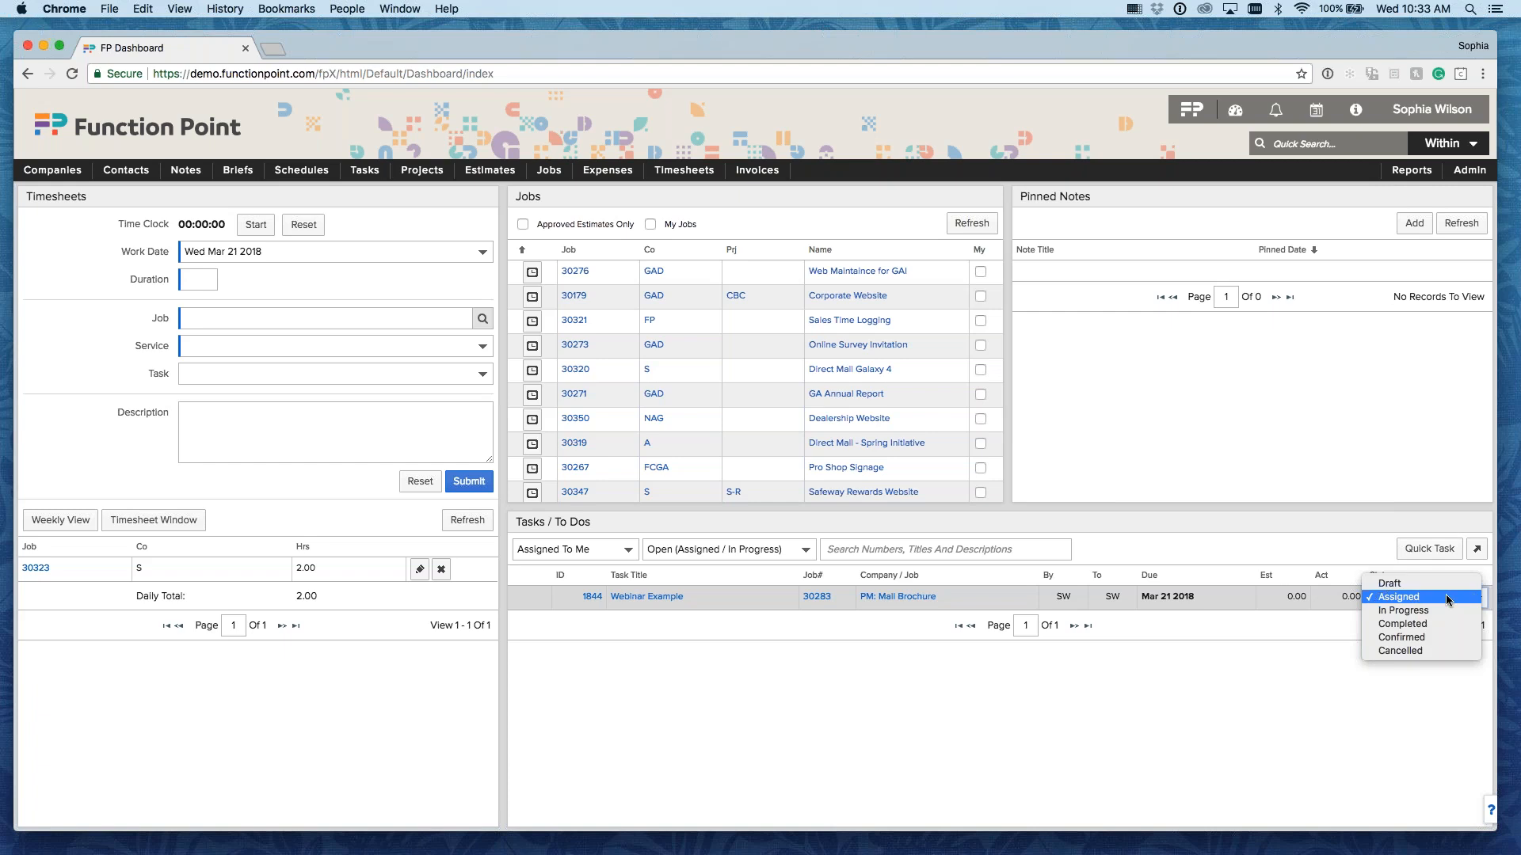
click(1438, 611)
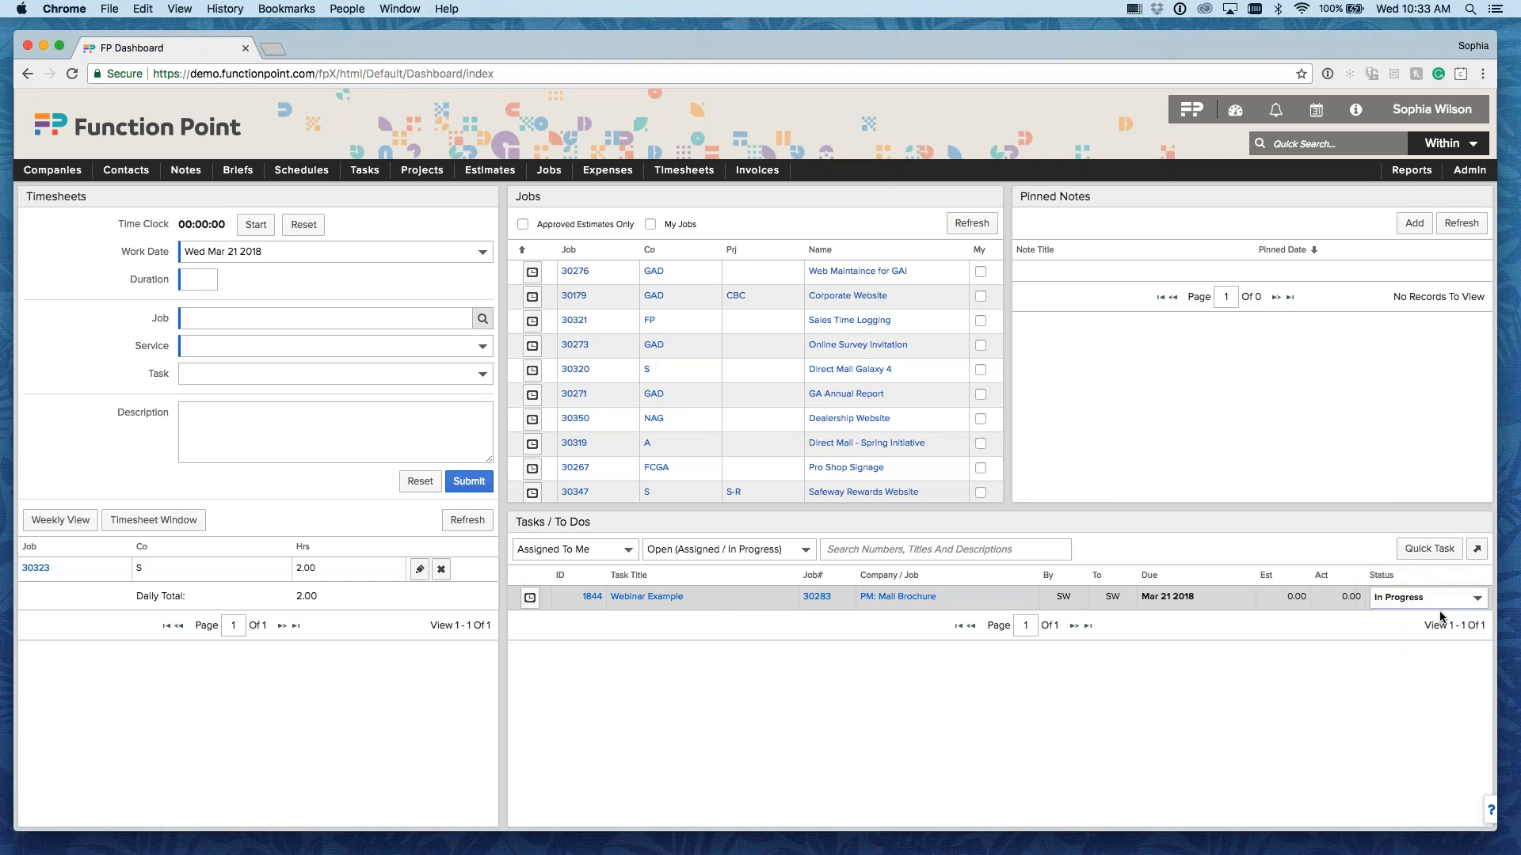
click(532, 600)
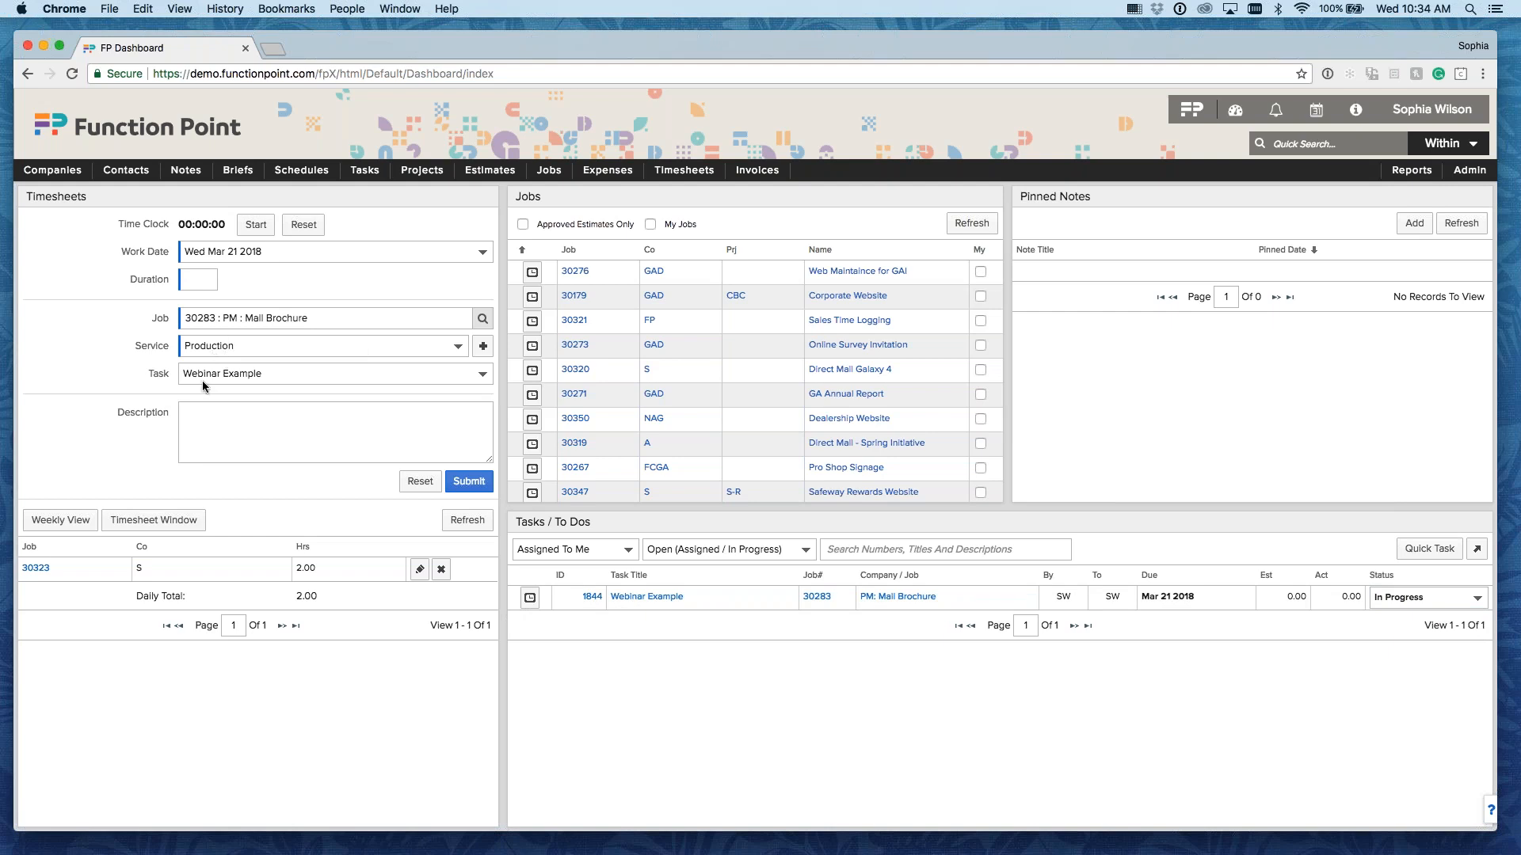
click(207, 281)
click(233, 451)
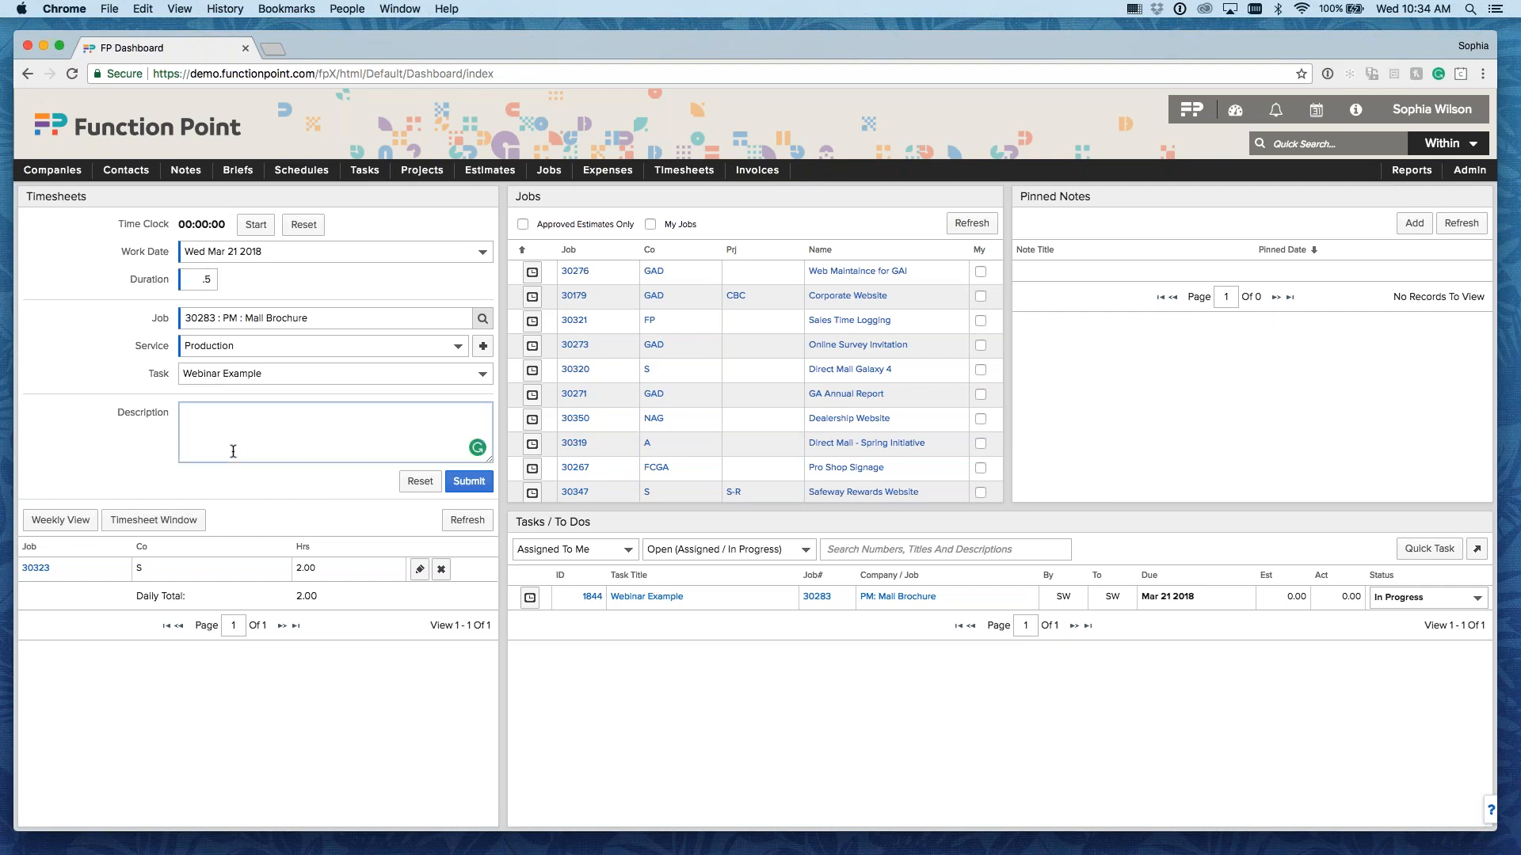
text(webinar exampe)
click(469, 481)
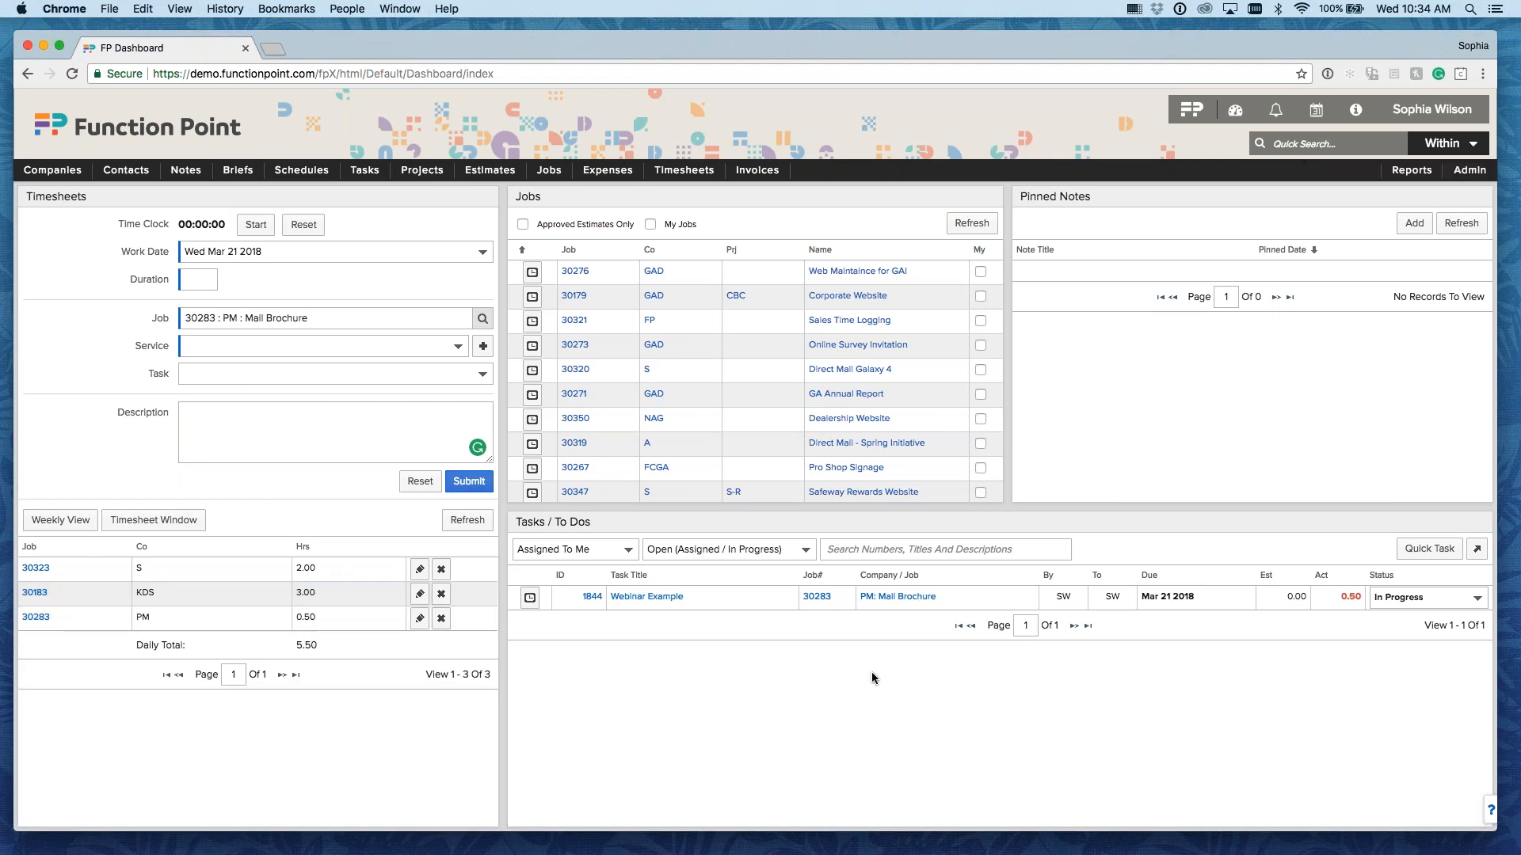
Step: Check the task's estimated and actual hours, filter the list to Due Soon (Next 7 Days) and restore the Open (Assigned / In Progress) filter
mouse_move(1349, 599)
mouse_move(1290, 599)
click(687, 549)
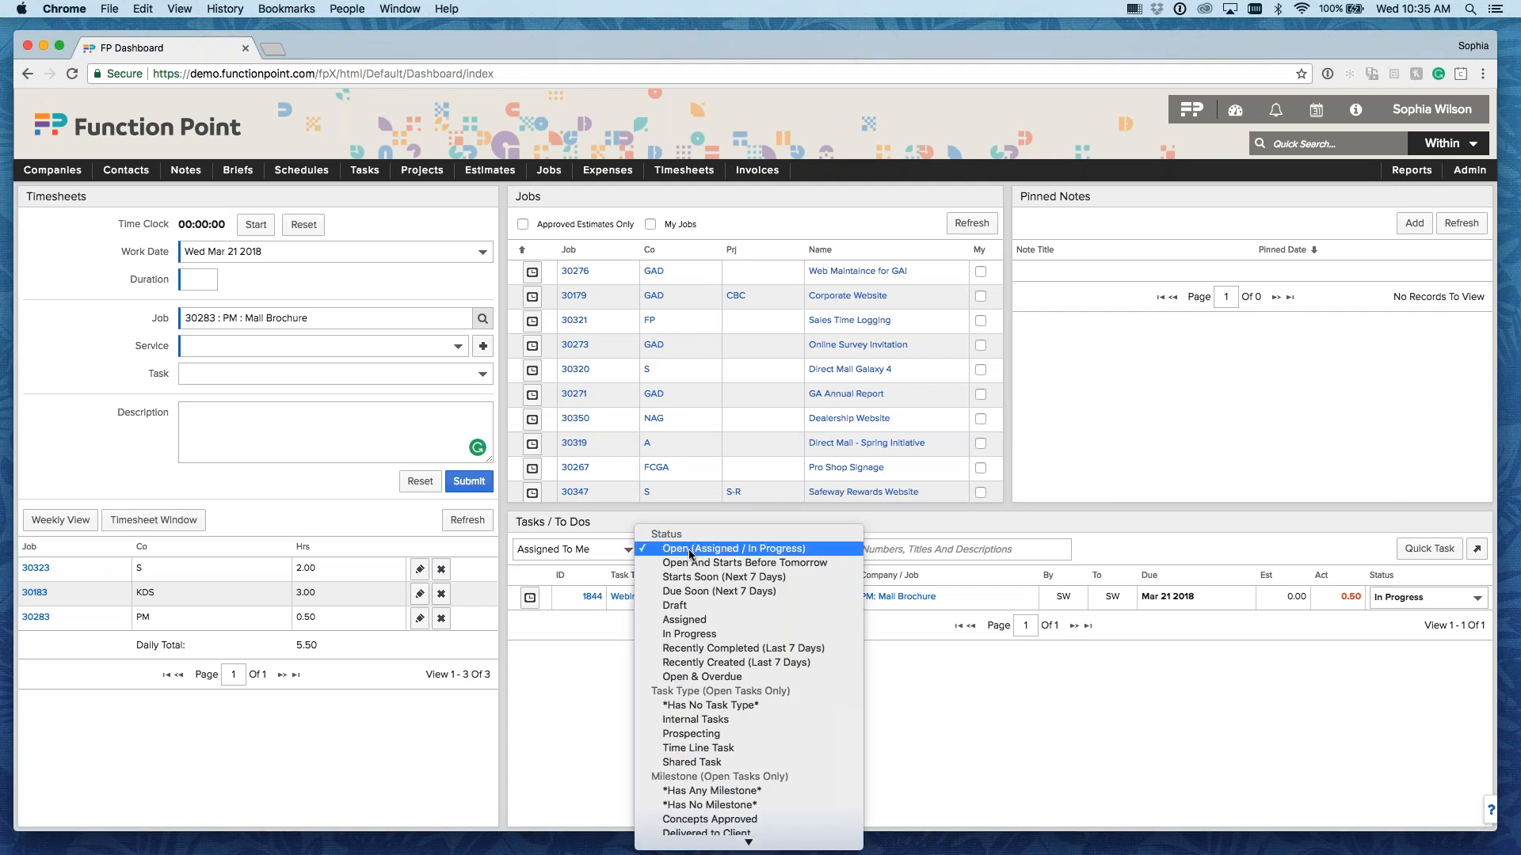
click(705, 592)
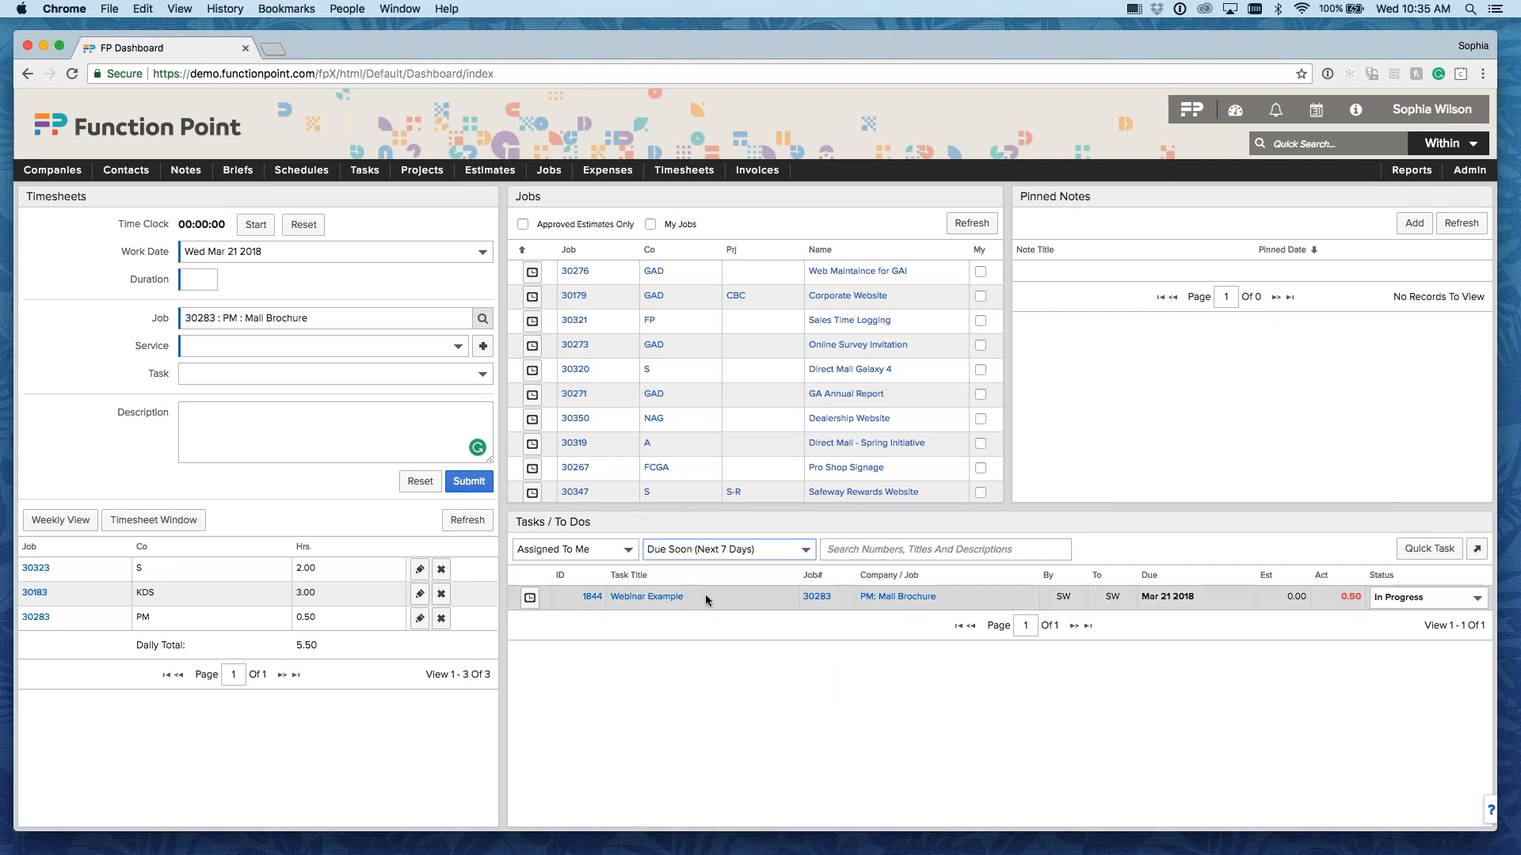
click(710, 550)
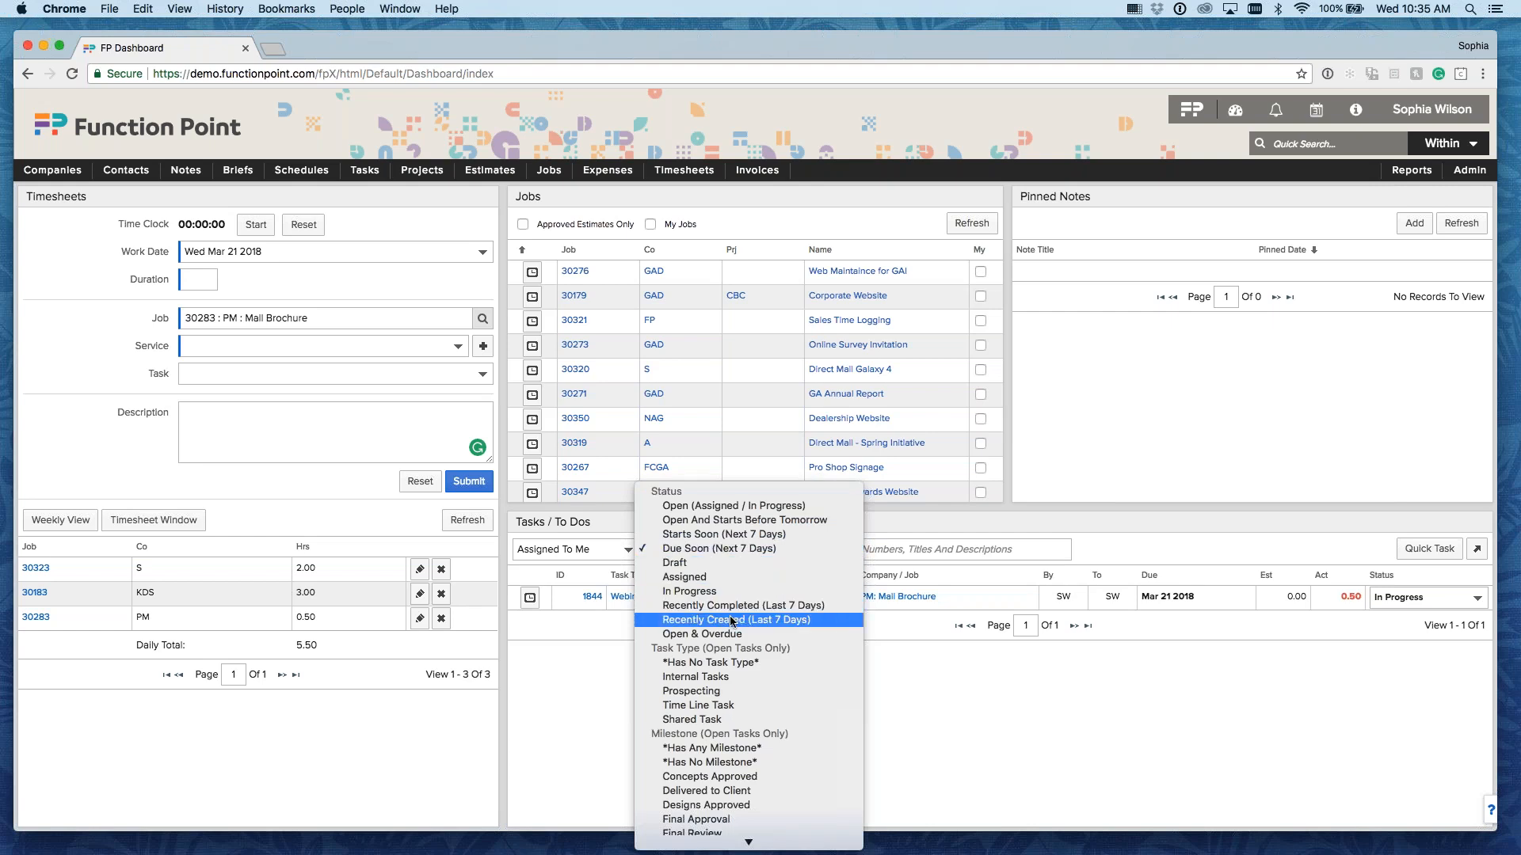
click(741, 507)
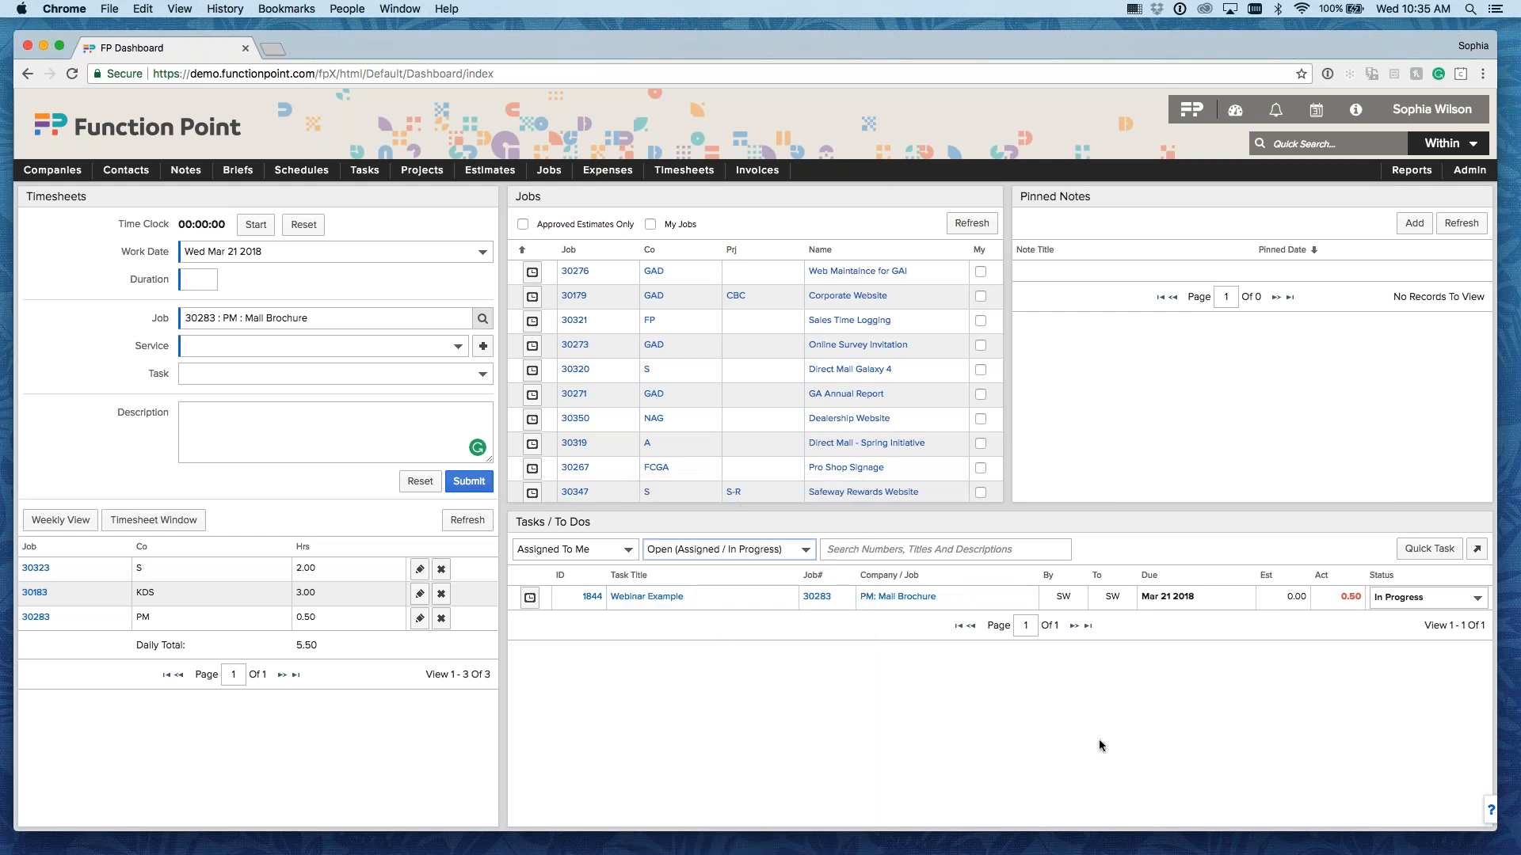
Step: Cycle through the due date sort orders of the Tasks / To Dos list
click(1166, 579)
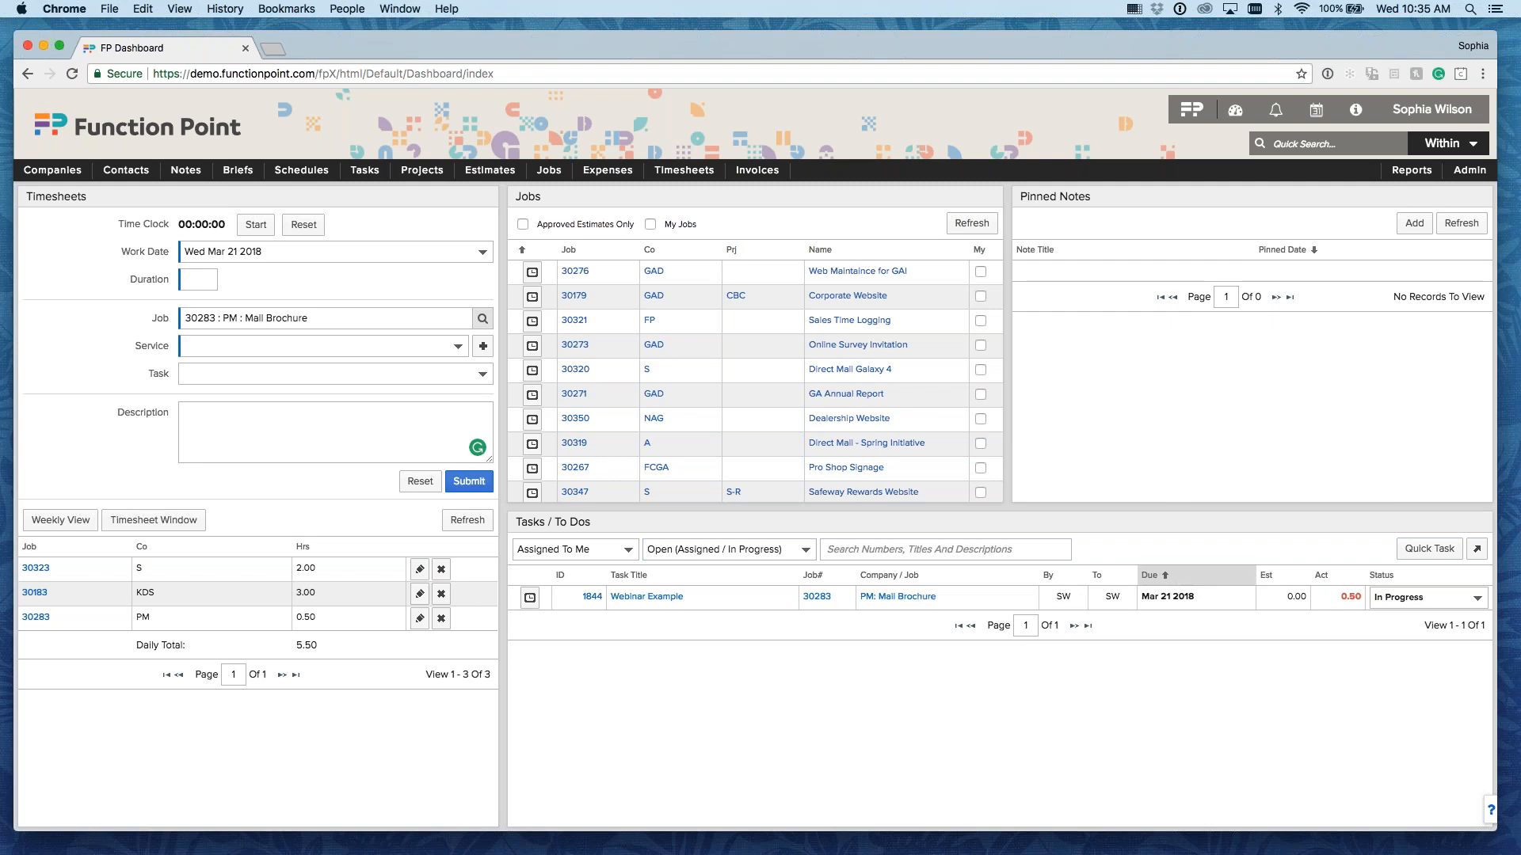
click(1166, 578)
click(1165, 579)
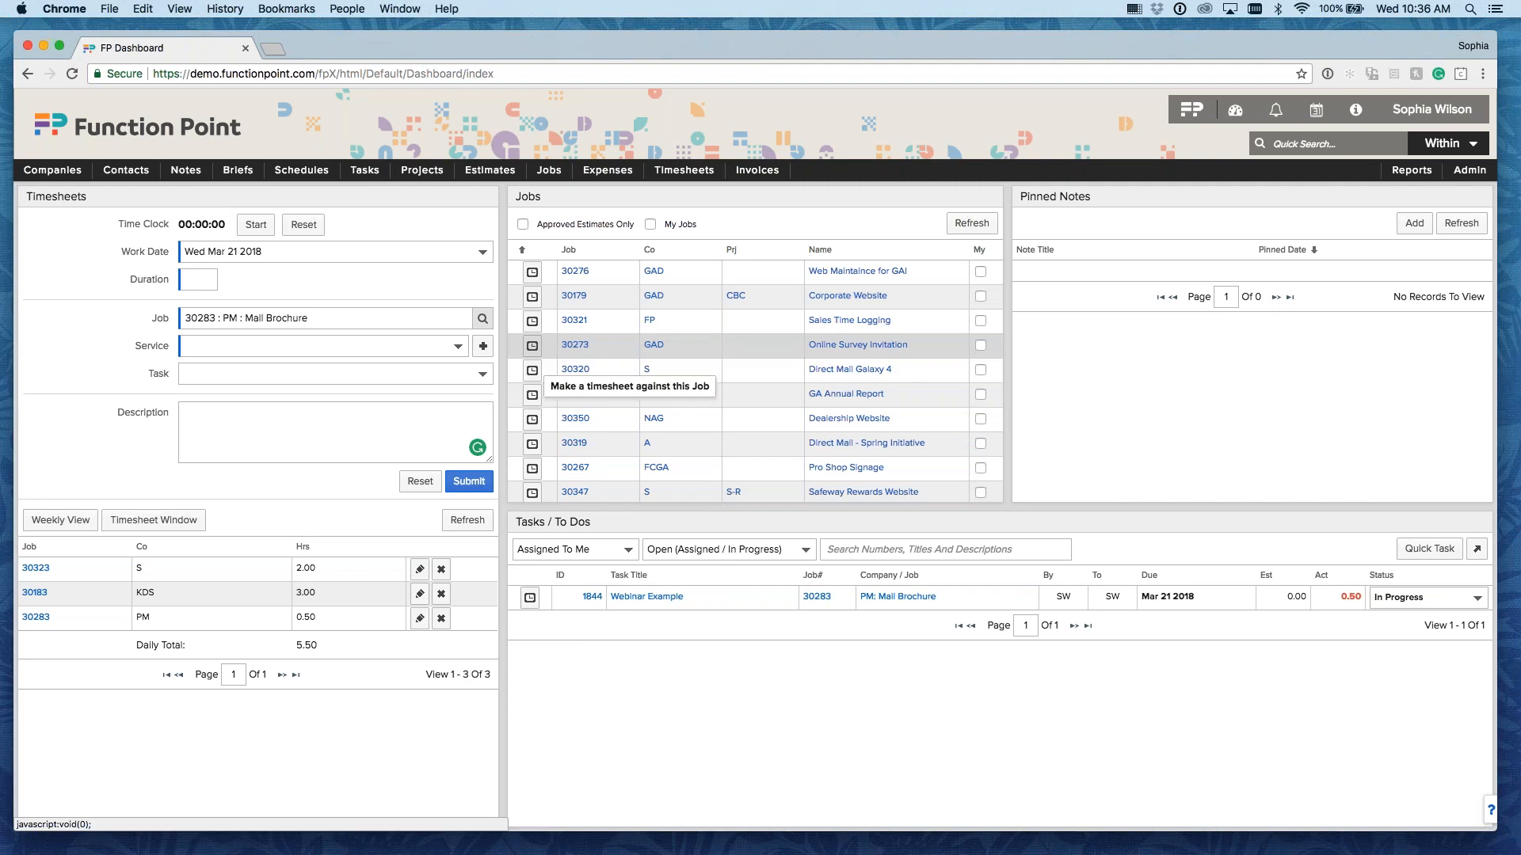
Step: Load job 30319 Direct Mail - Spring Initiative into the timesheet form and examine its service and task choices
click(532, 446)
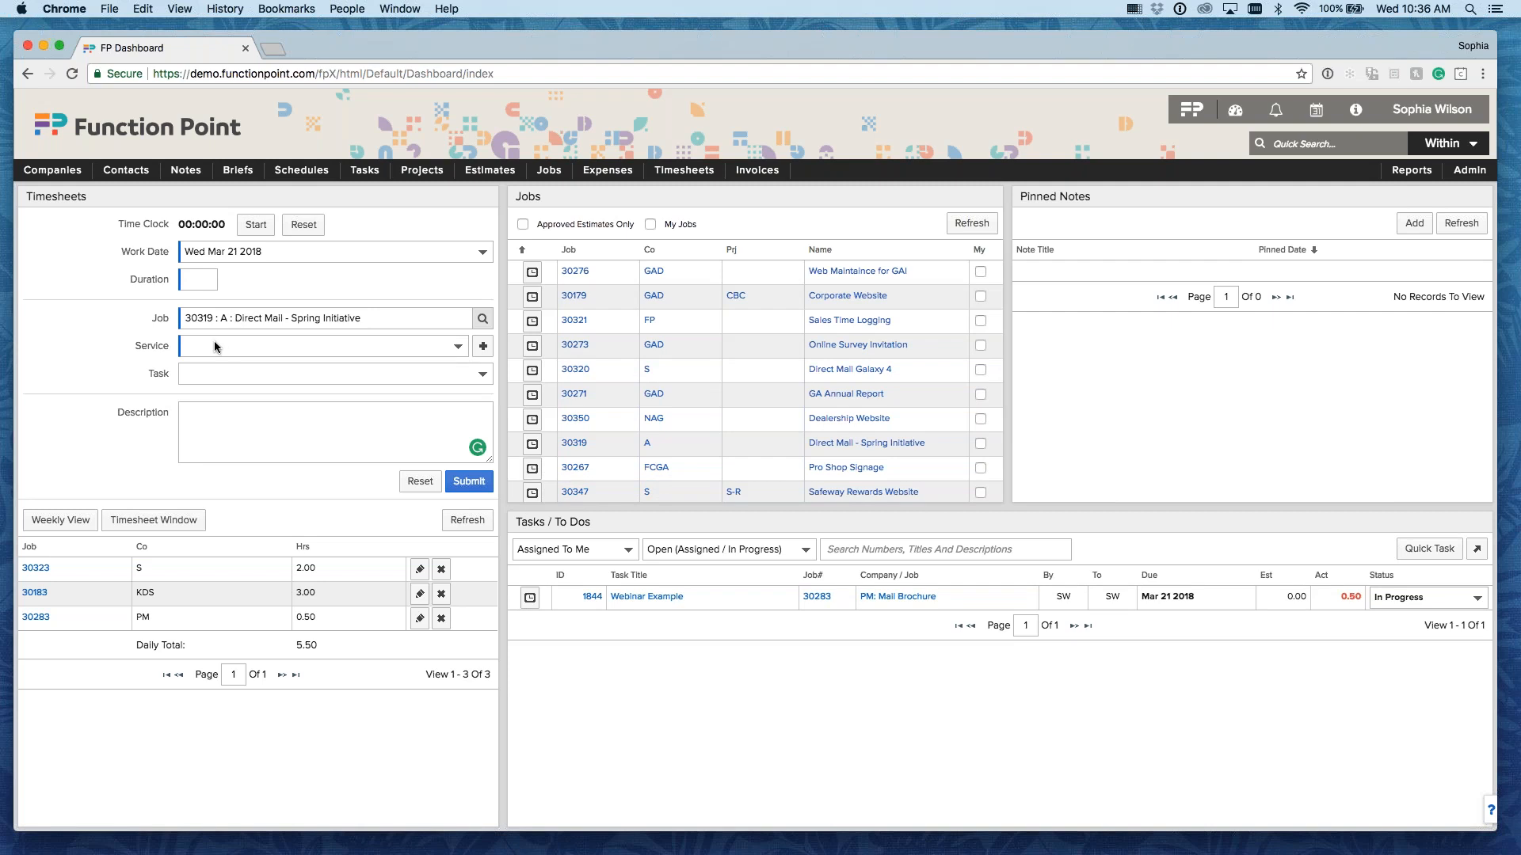
click(215, 346)
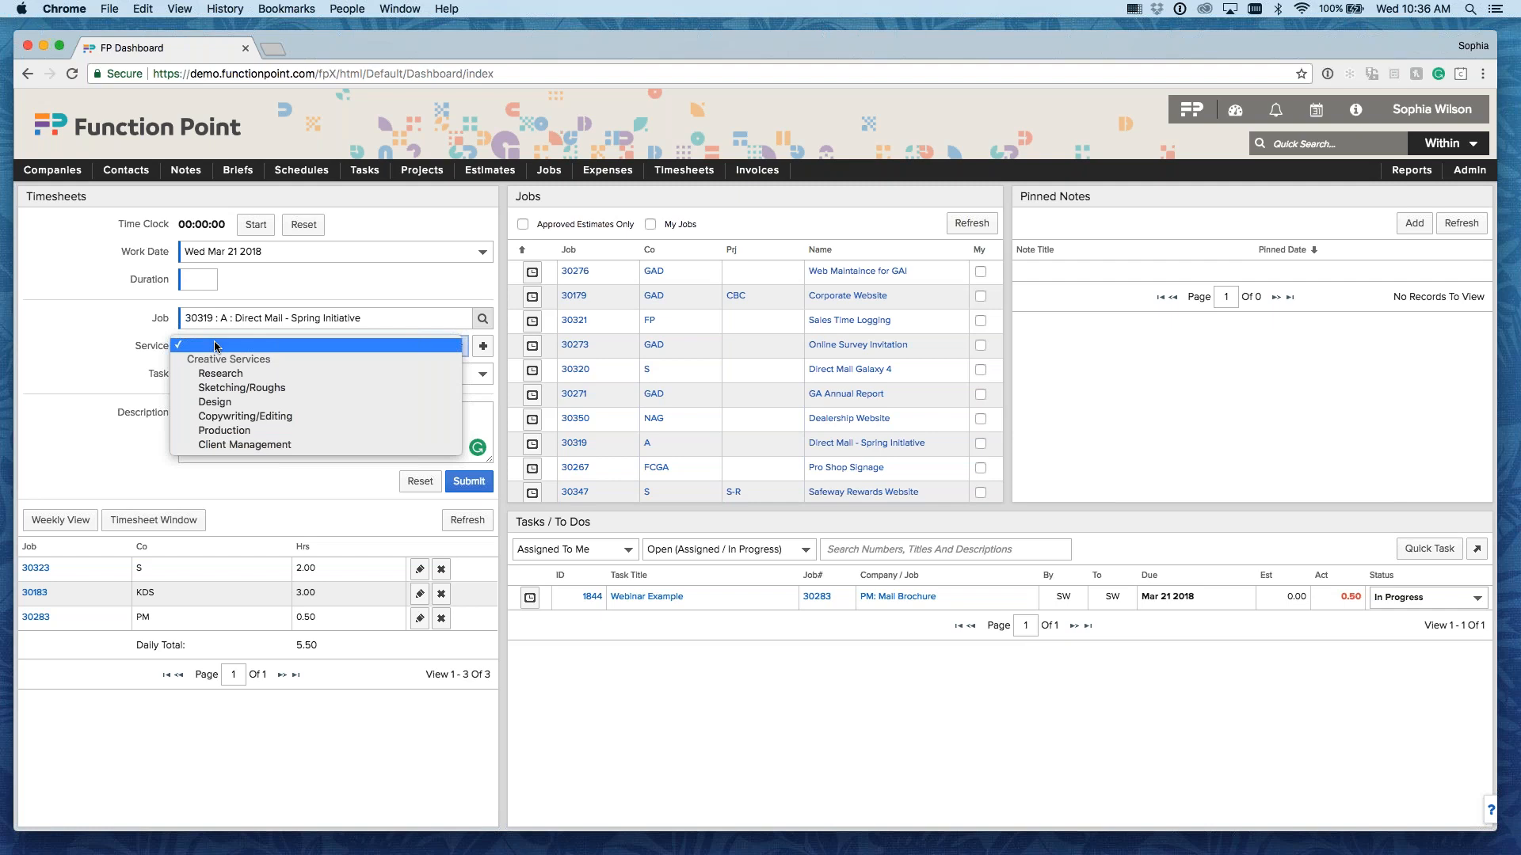
click(102, 363)
click(218, 374)
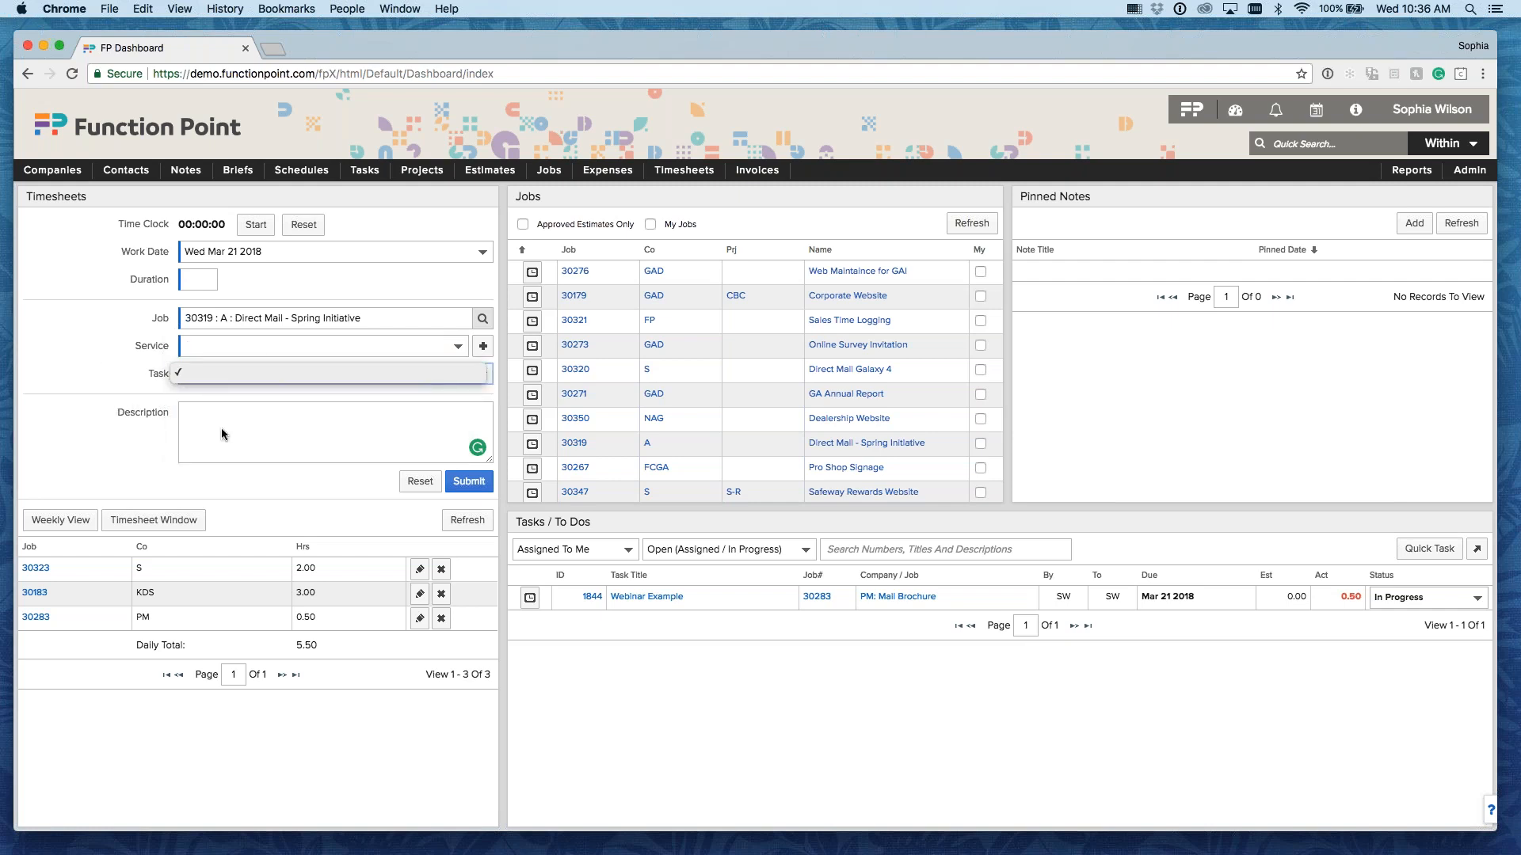
click(71, 448)
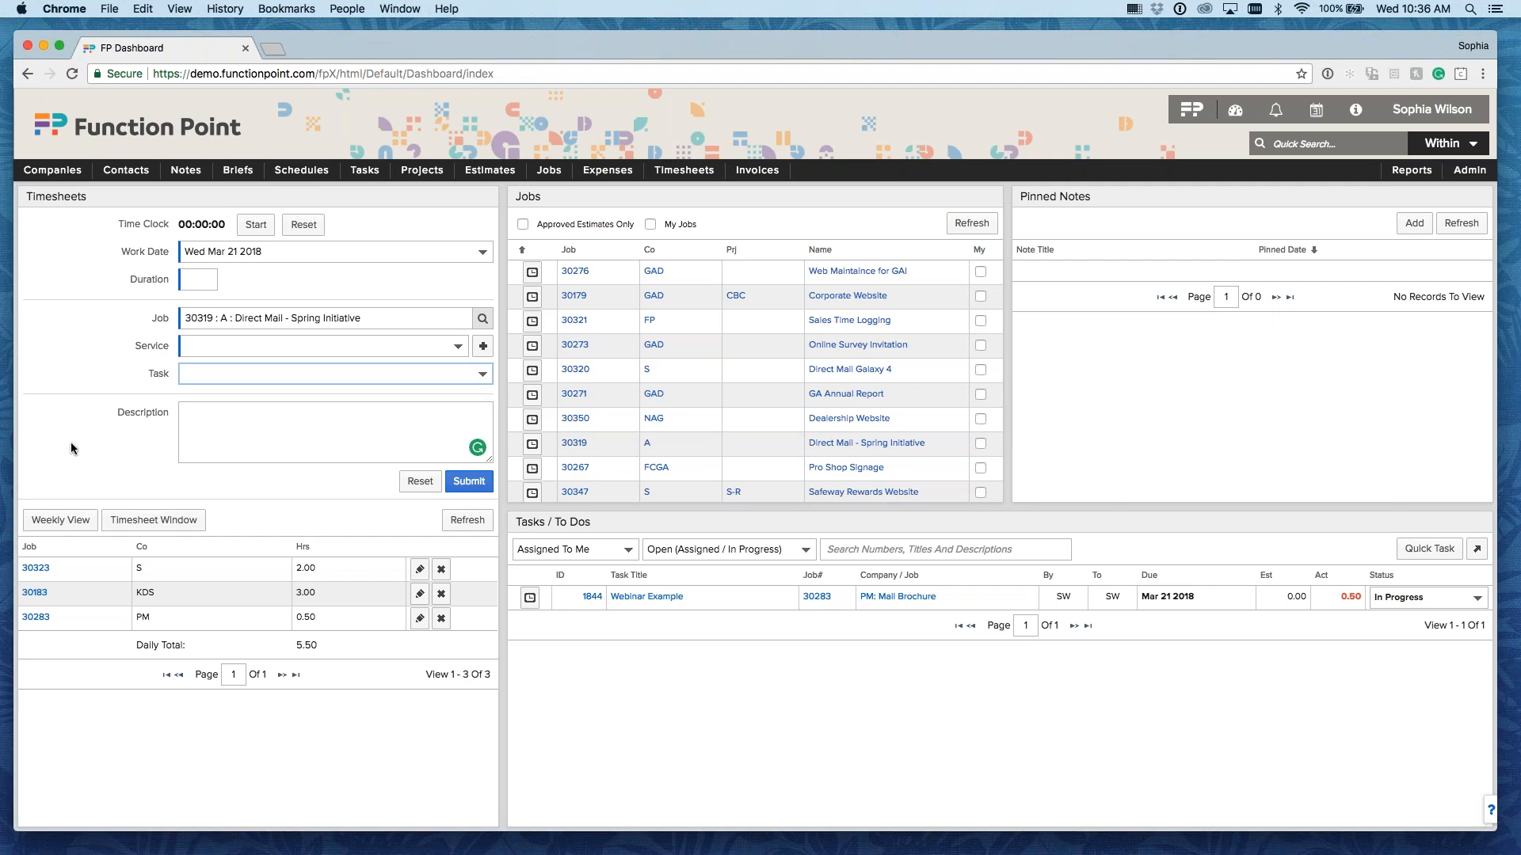
click(62, 398)
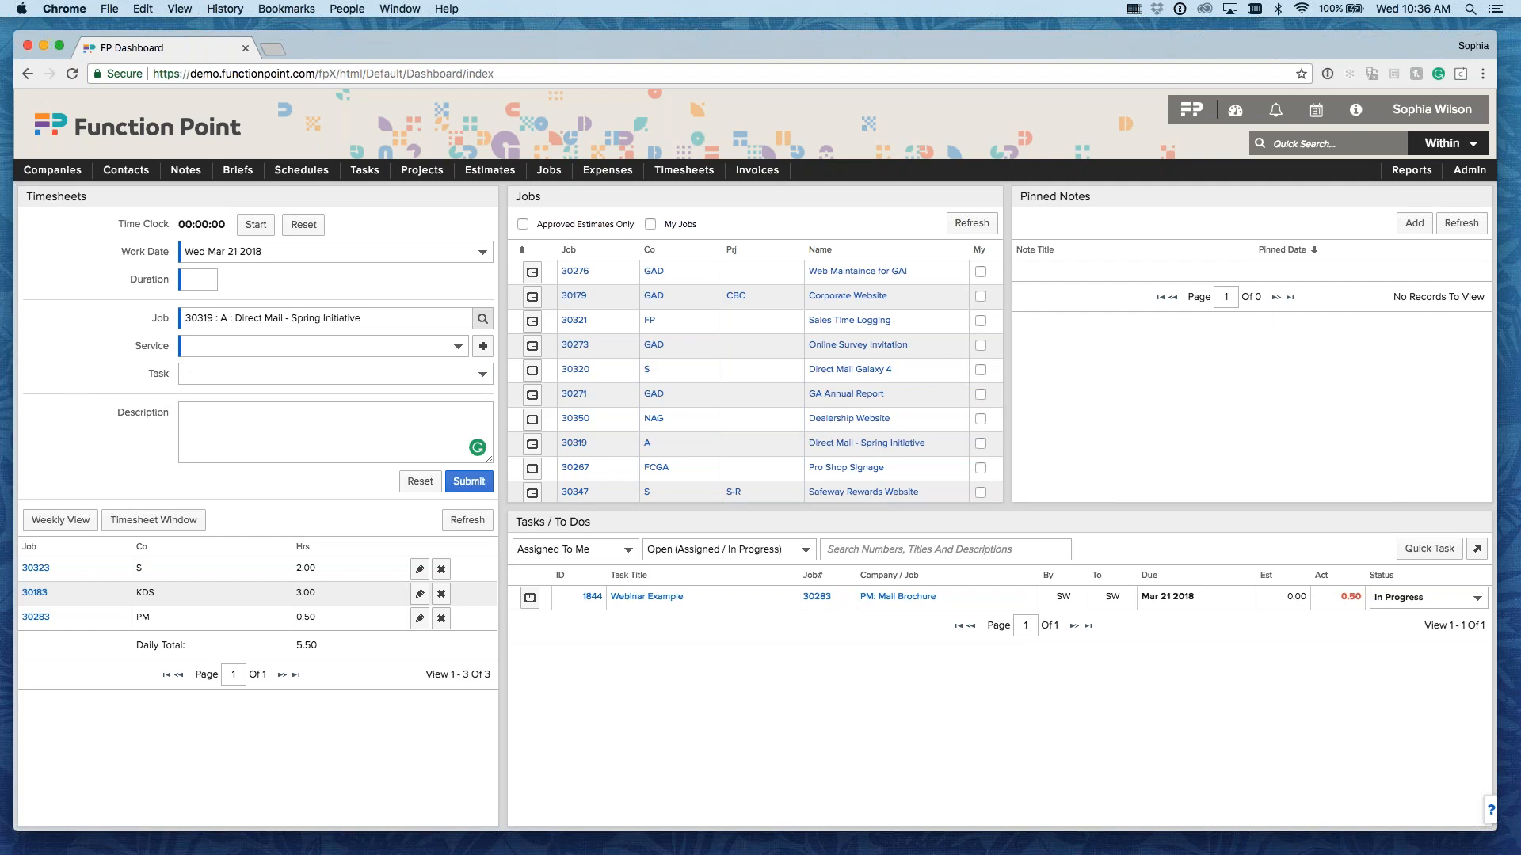
click(183, 377)
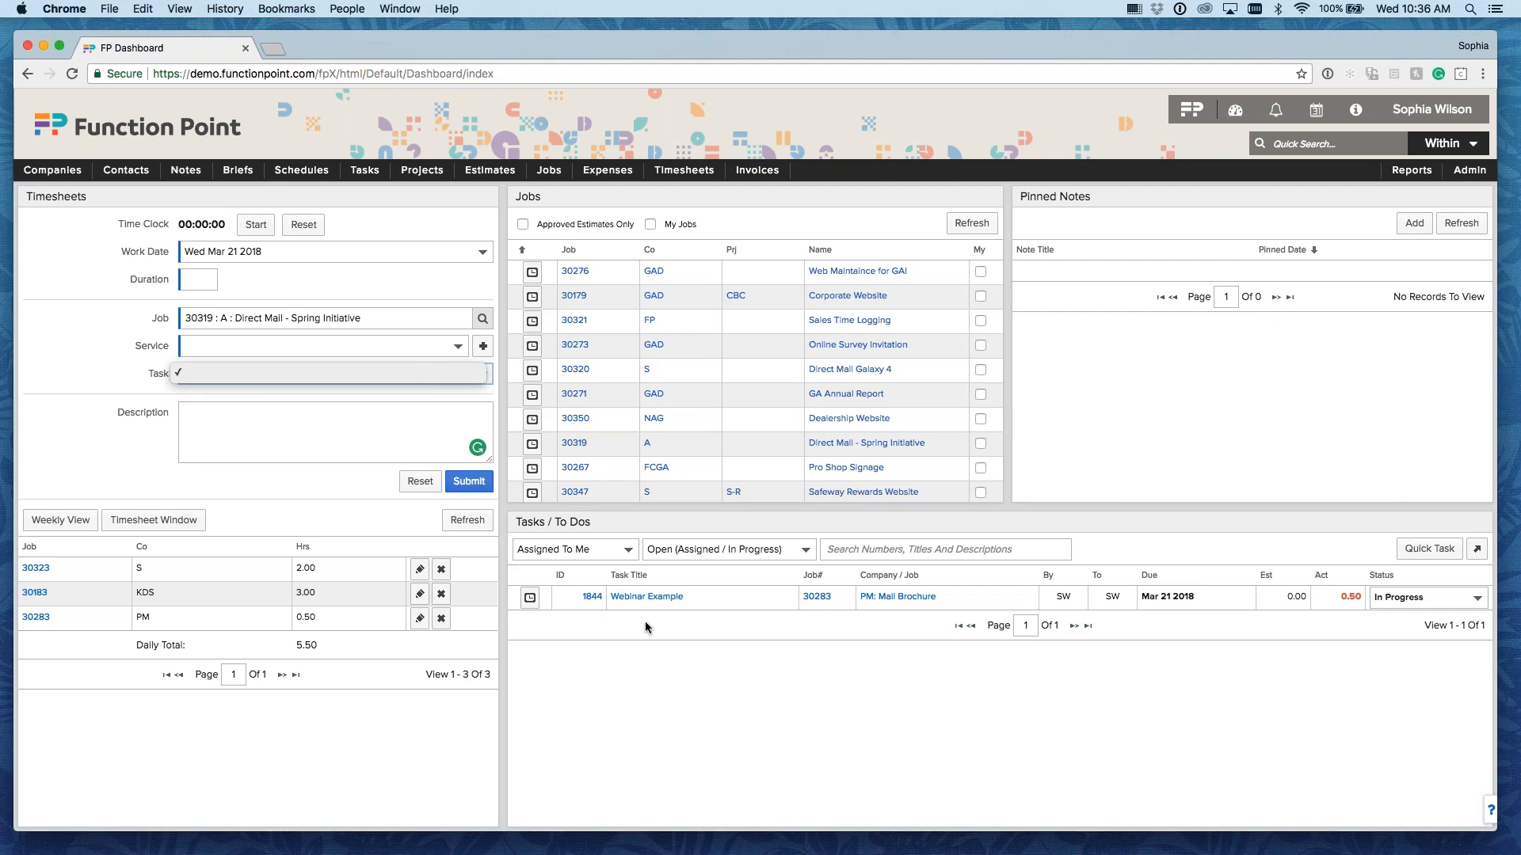
Step: Examine the status options available for the Webinar Example task
click(1405, 606)
click(1406, 605)
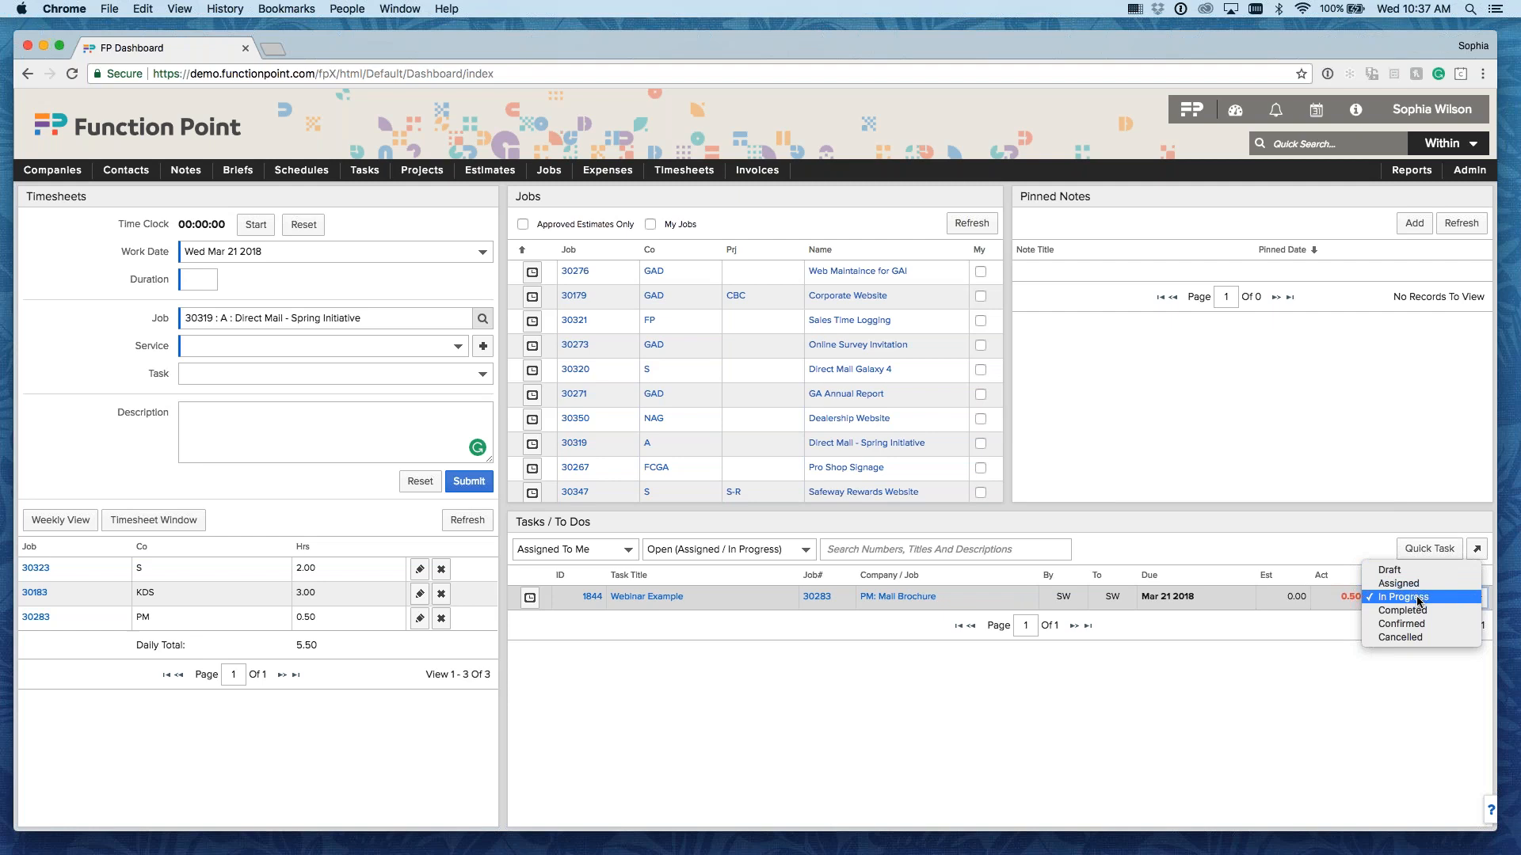
click(1225, 517)
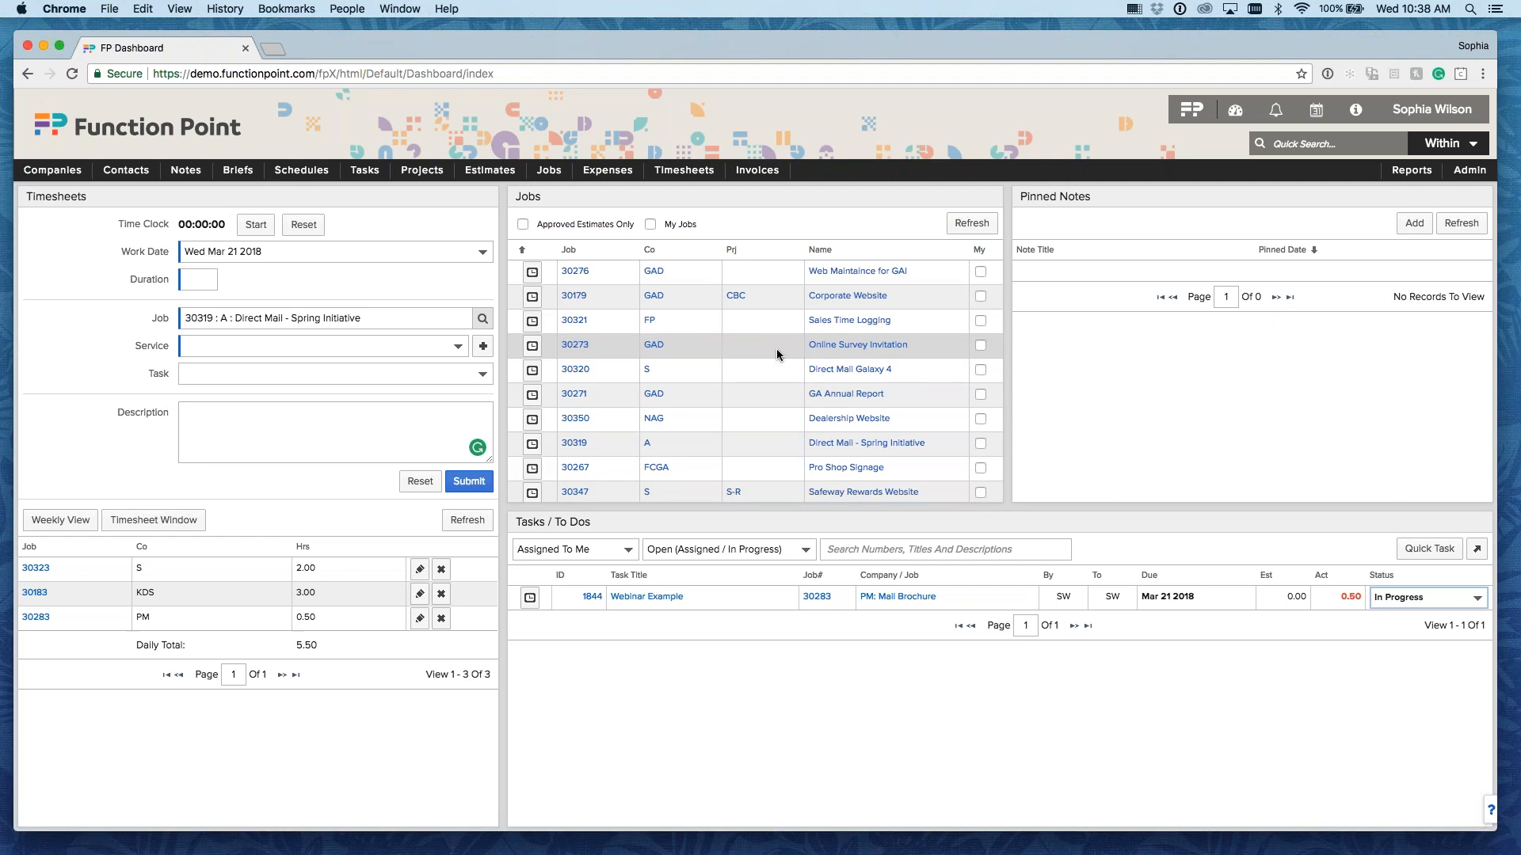
Step: Look through the whole Jobs list and preview the My Jobs filter, switching it back off
scroll(776, 355, down, 1)
scroll(777, 355, up, 1)
scroll(777, 353, down, 10)
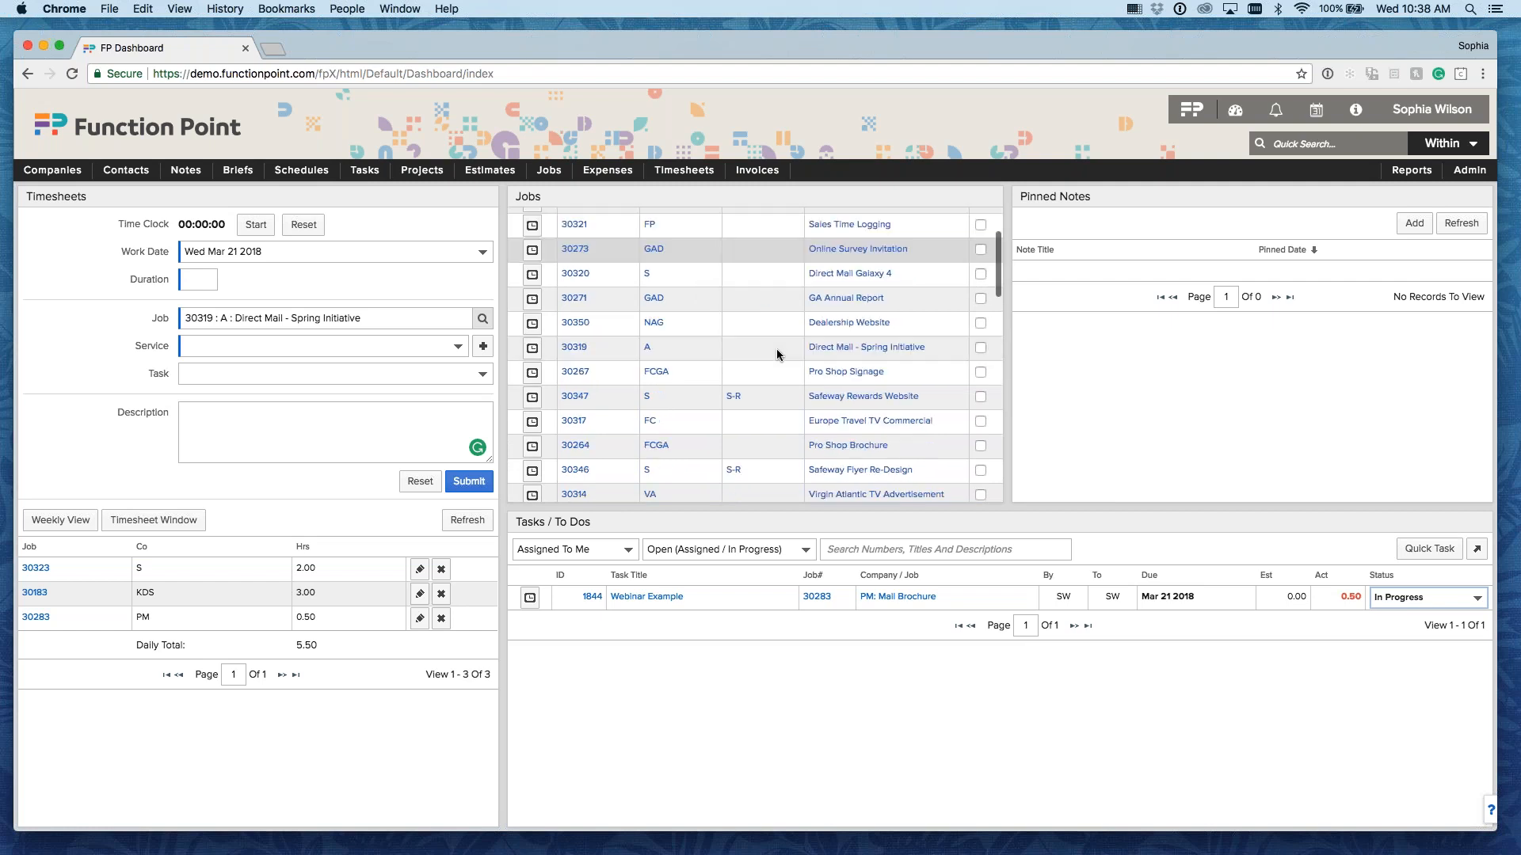
scroll(776, 353, down, 8)
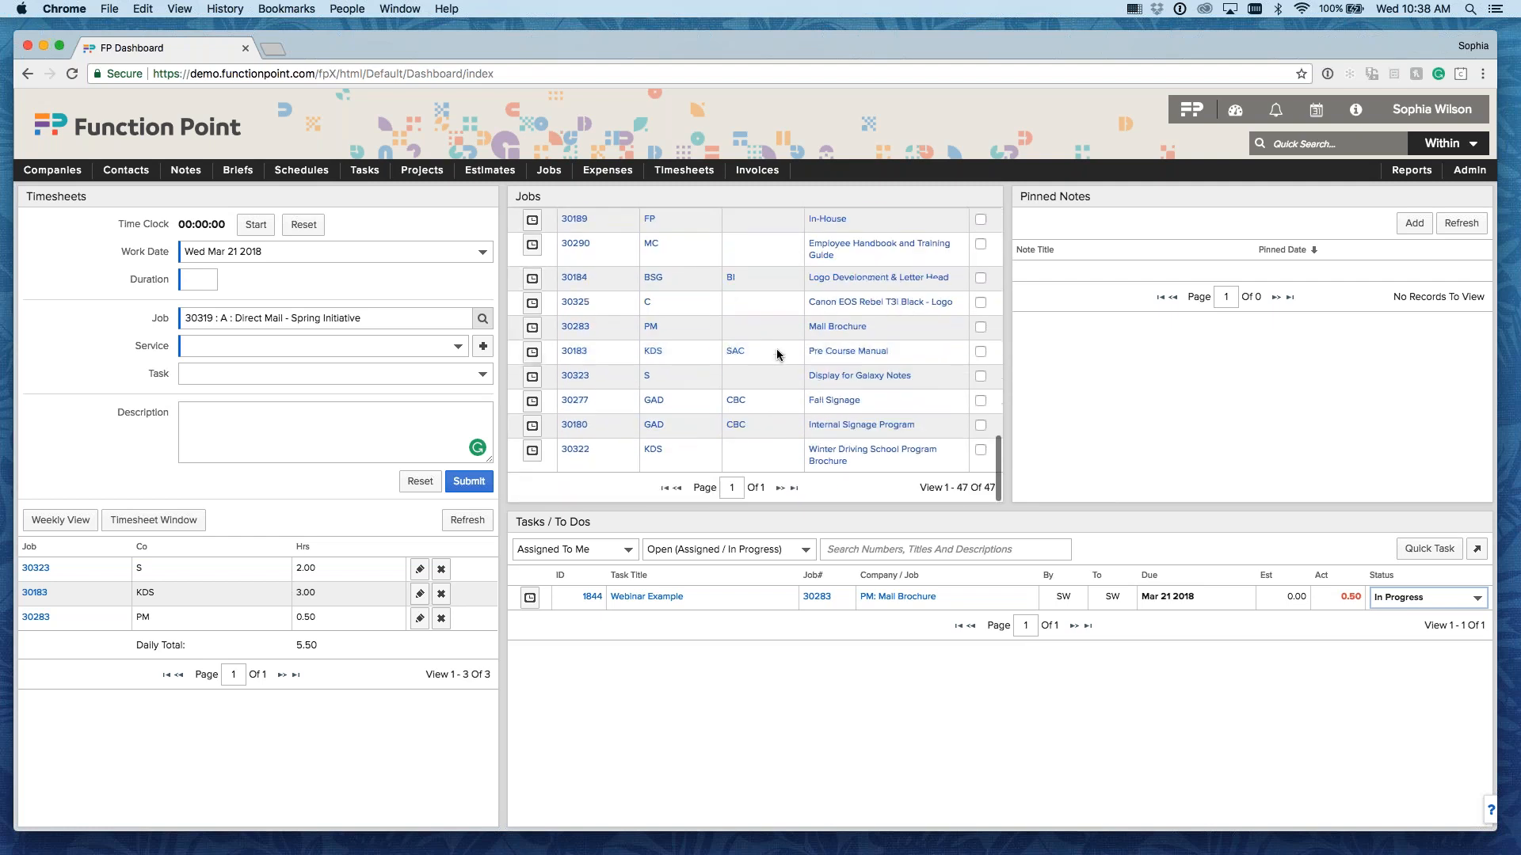
scroll(777, 354, up, 18)
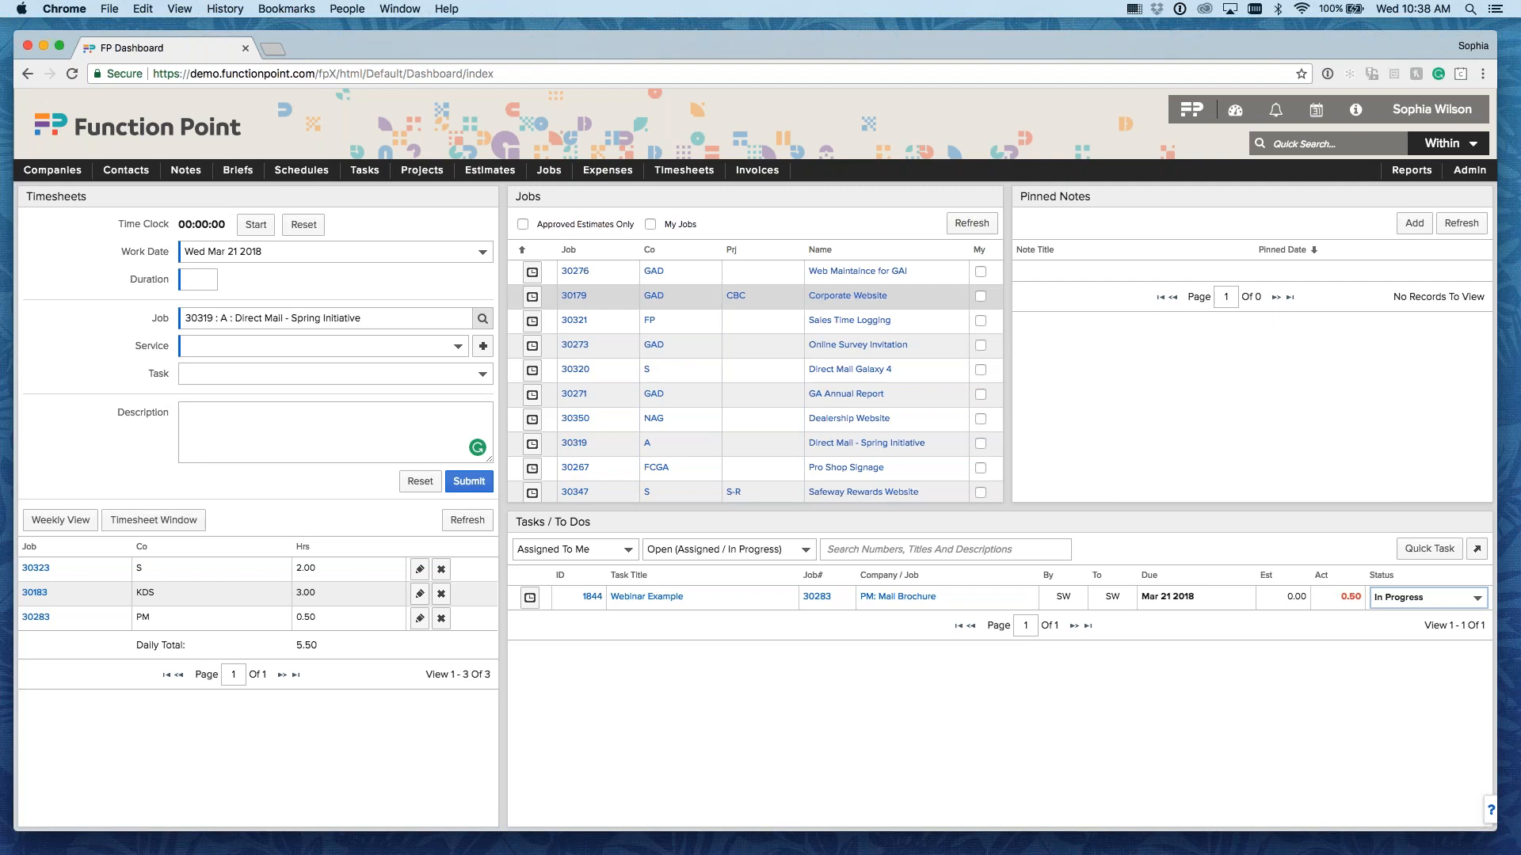
click(651, 225)
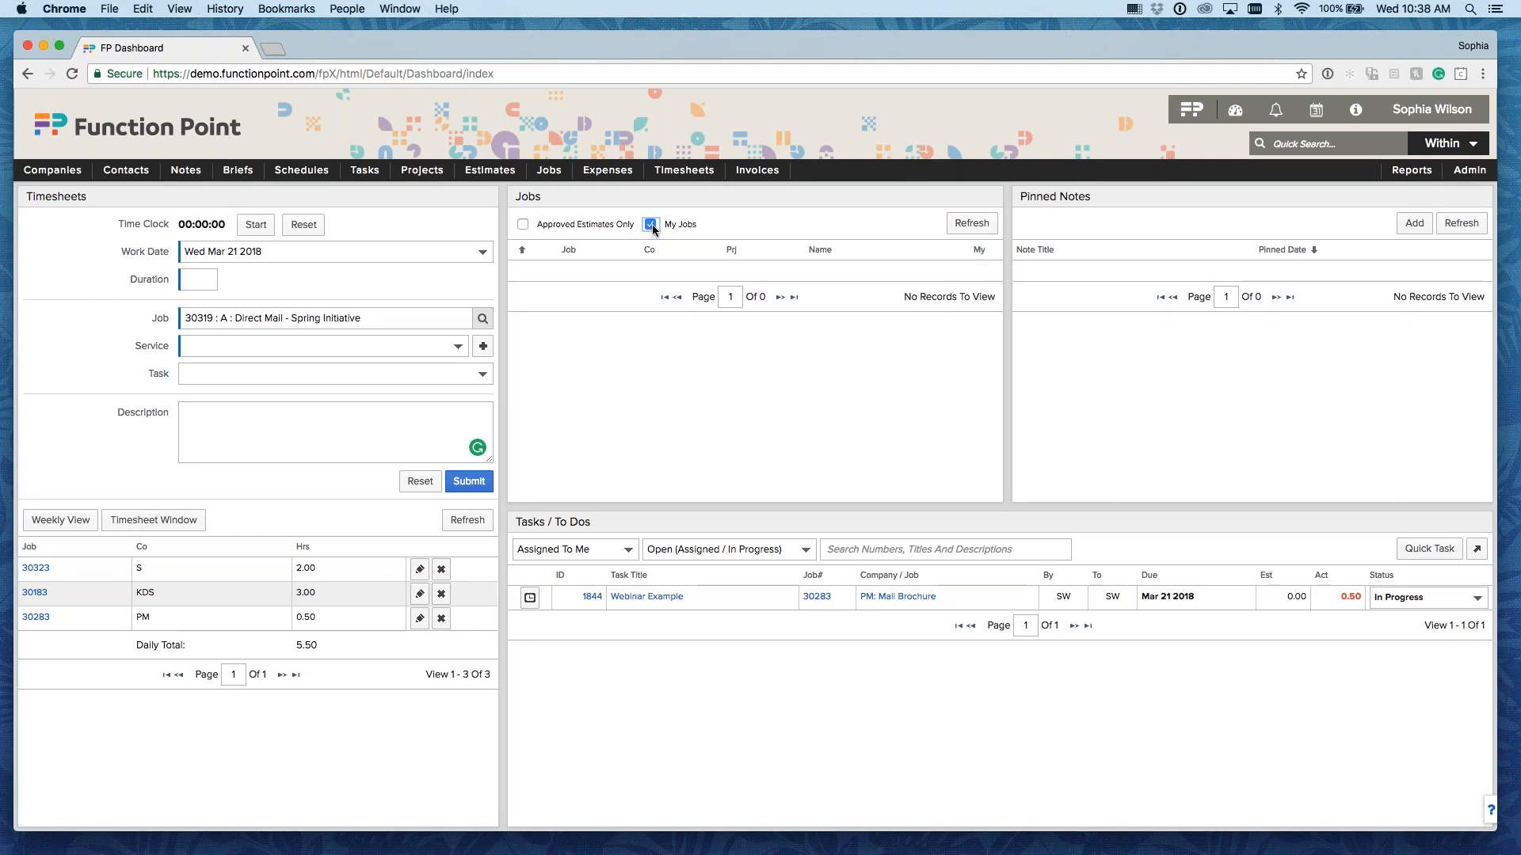
click(651, 225)
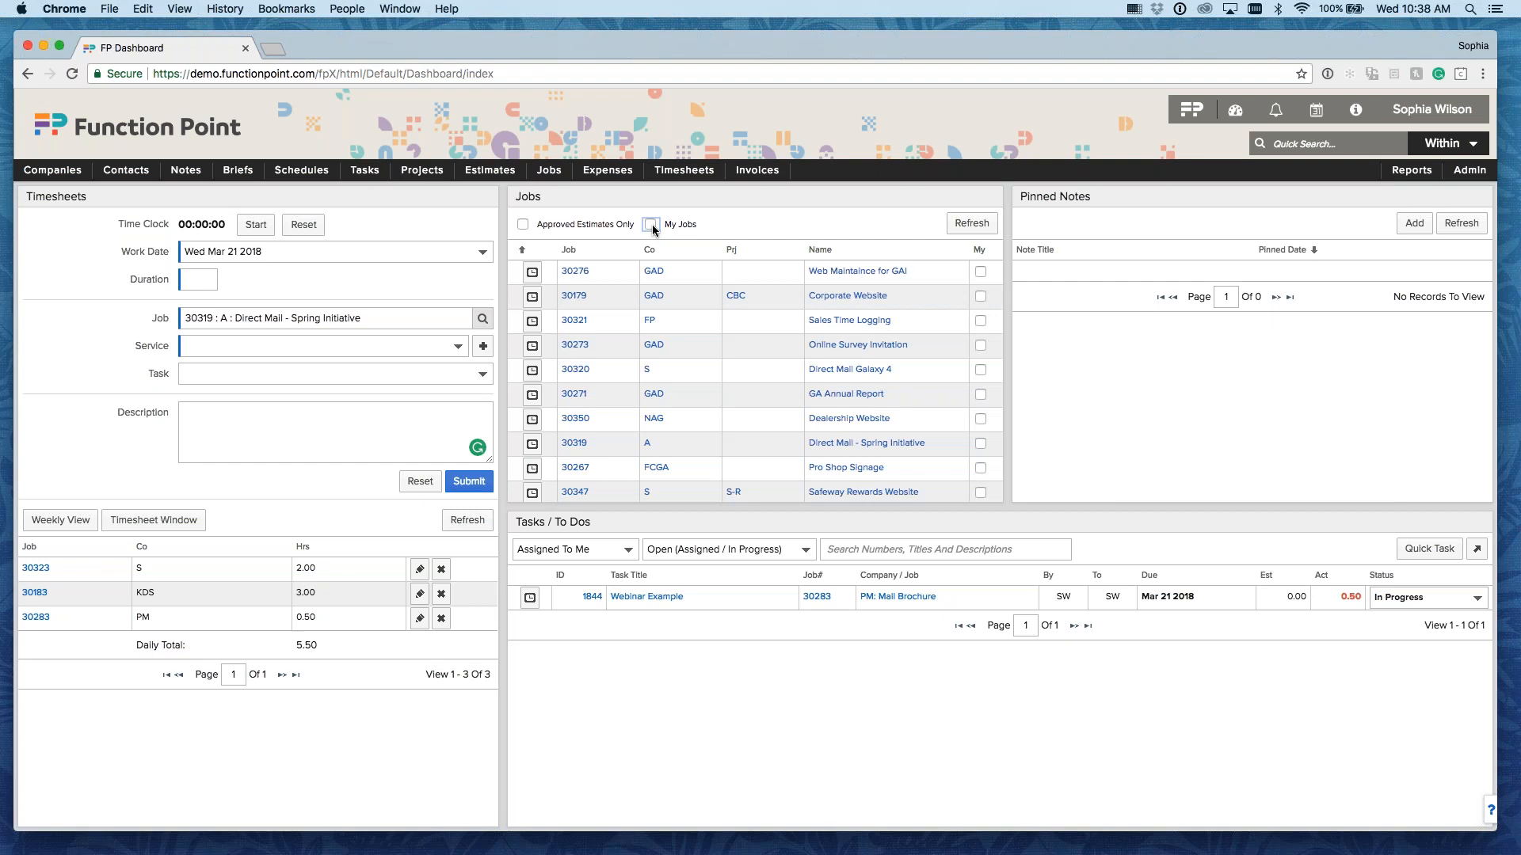
Step: Mark GA Annual Report, Direct Mail Galaxy 4 and Pro Shop Brochure as my jobs and filter the Jobs list to My Jobs
click(981, 395)
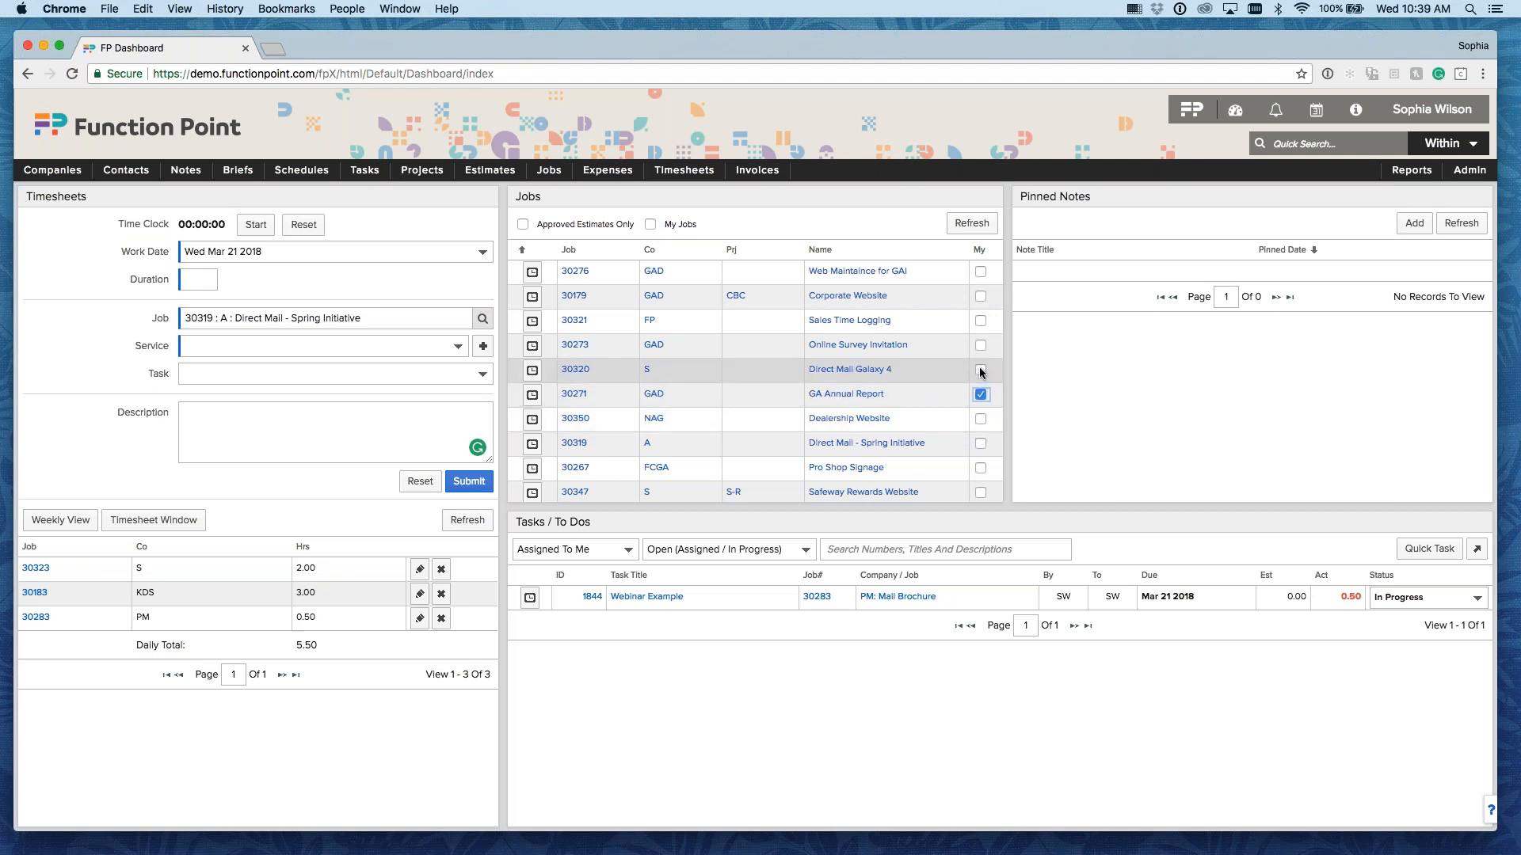
click(981, 371)
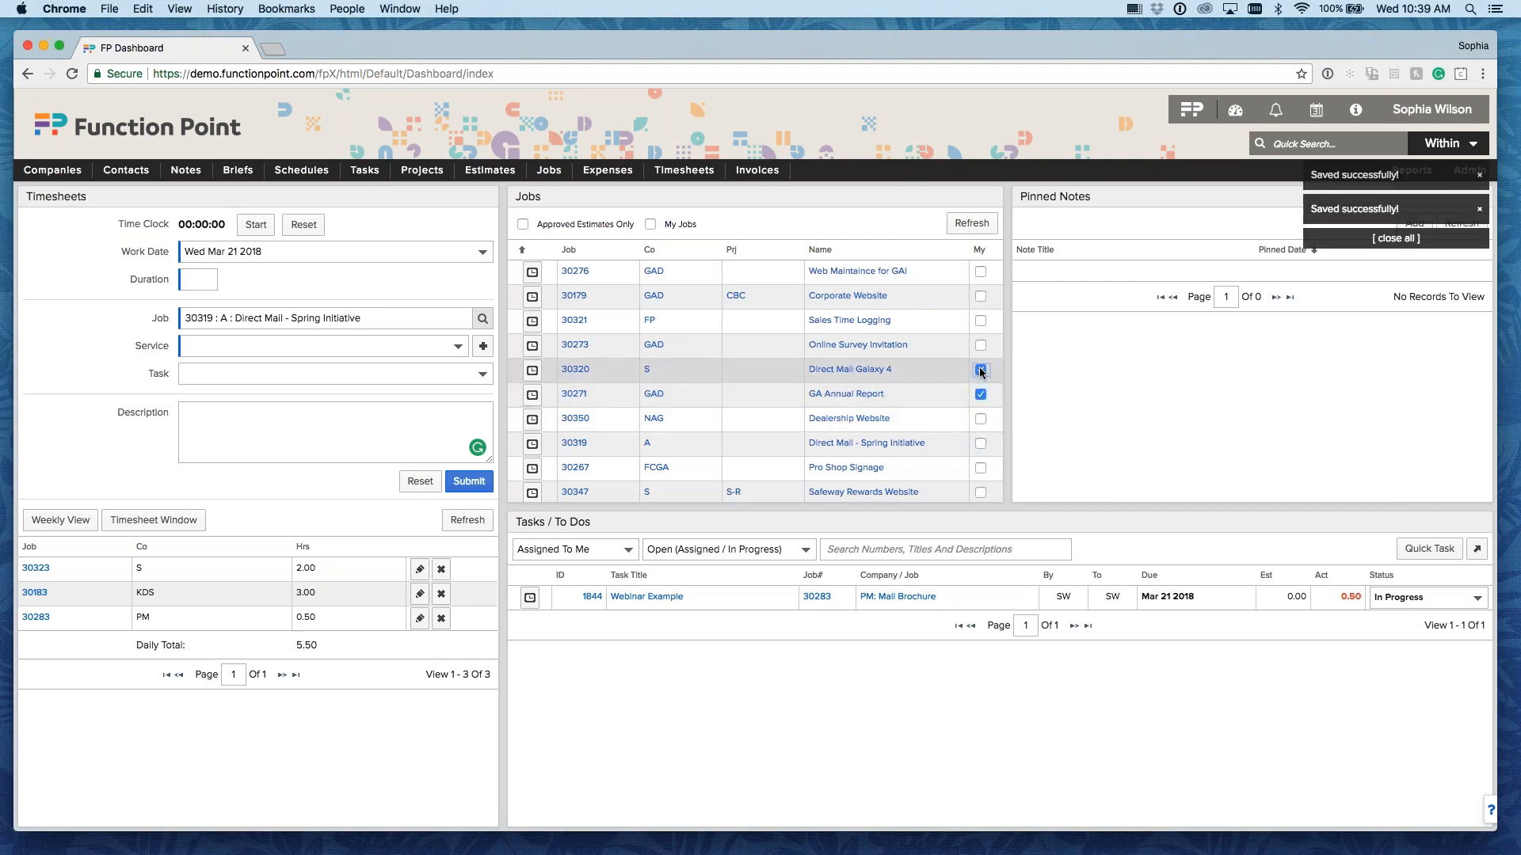
scroll(979, 367, down, 3)
click(981, 413)
scroll(956, 336, up, 1)
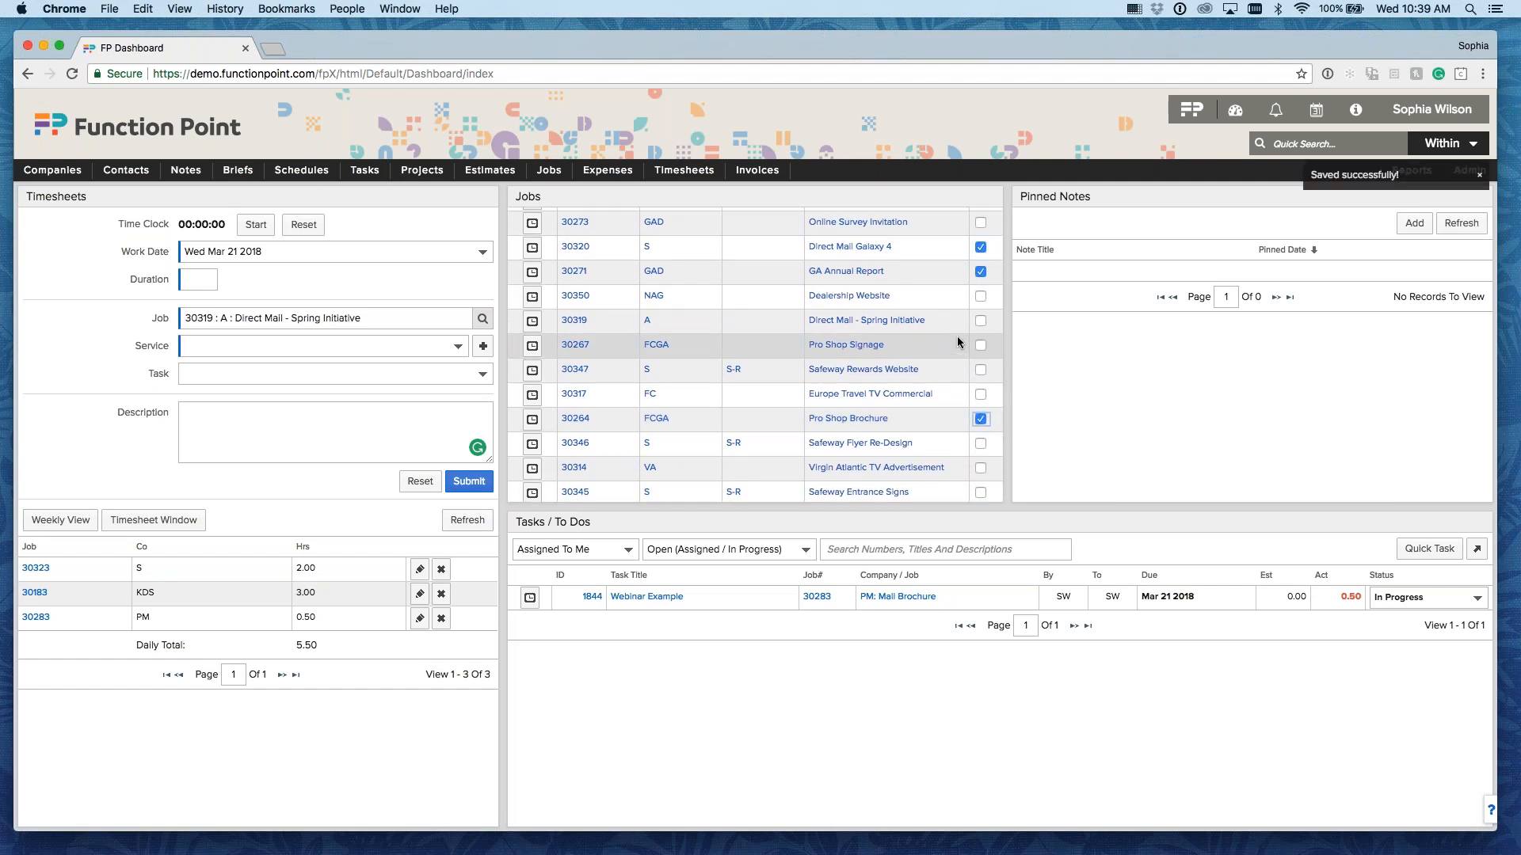
scroll(958, 272, up, 3)
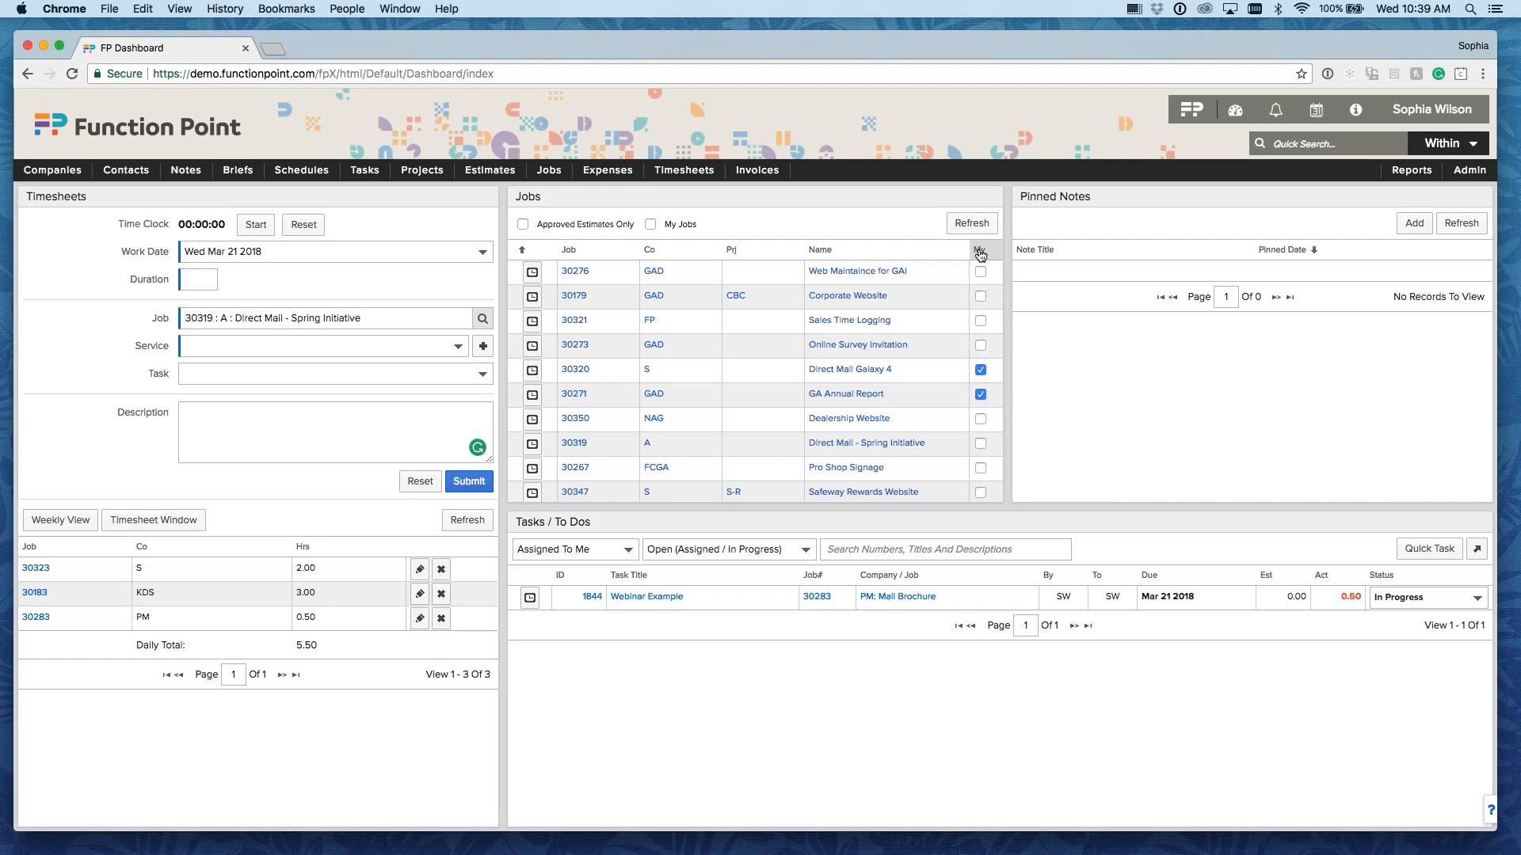
click(651, 225)
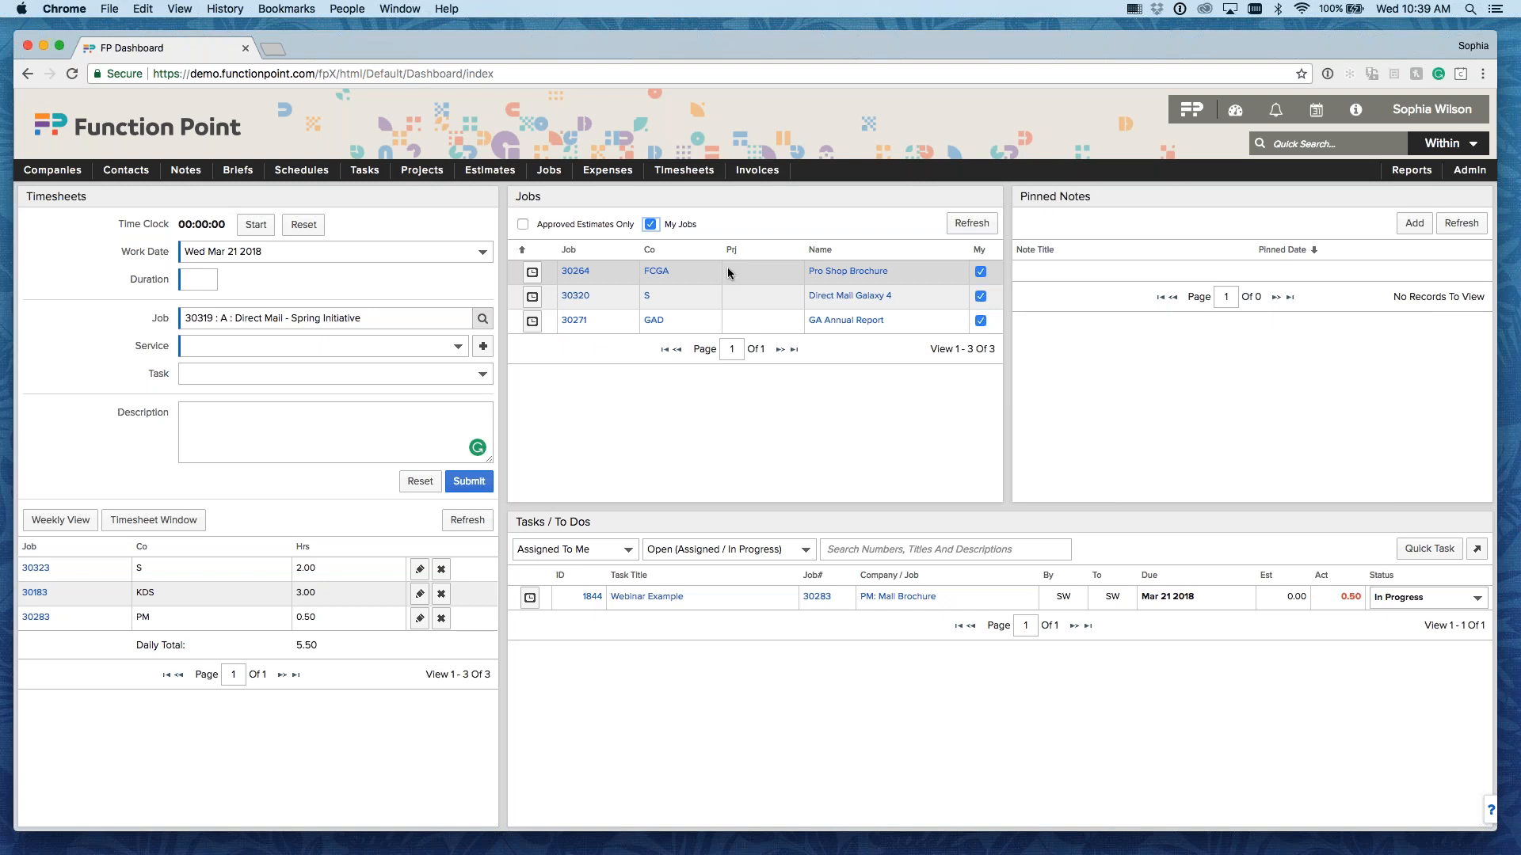
Step: Cycle through the job number sort orders of the filtered Jobs list
click(607, 253)
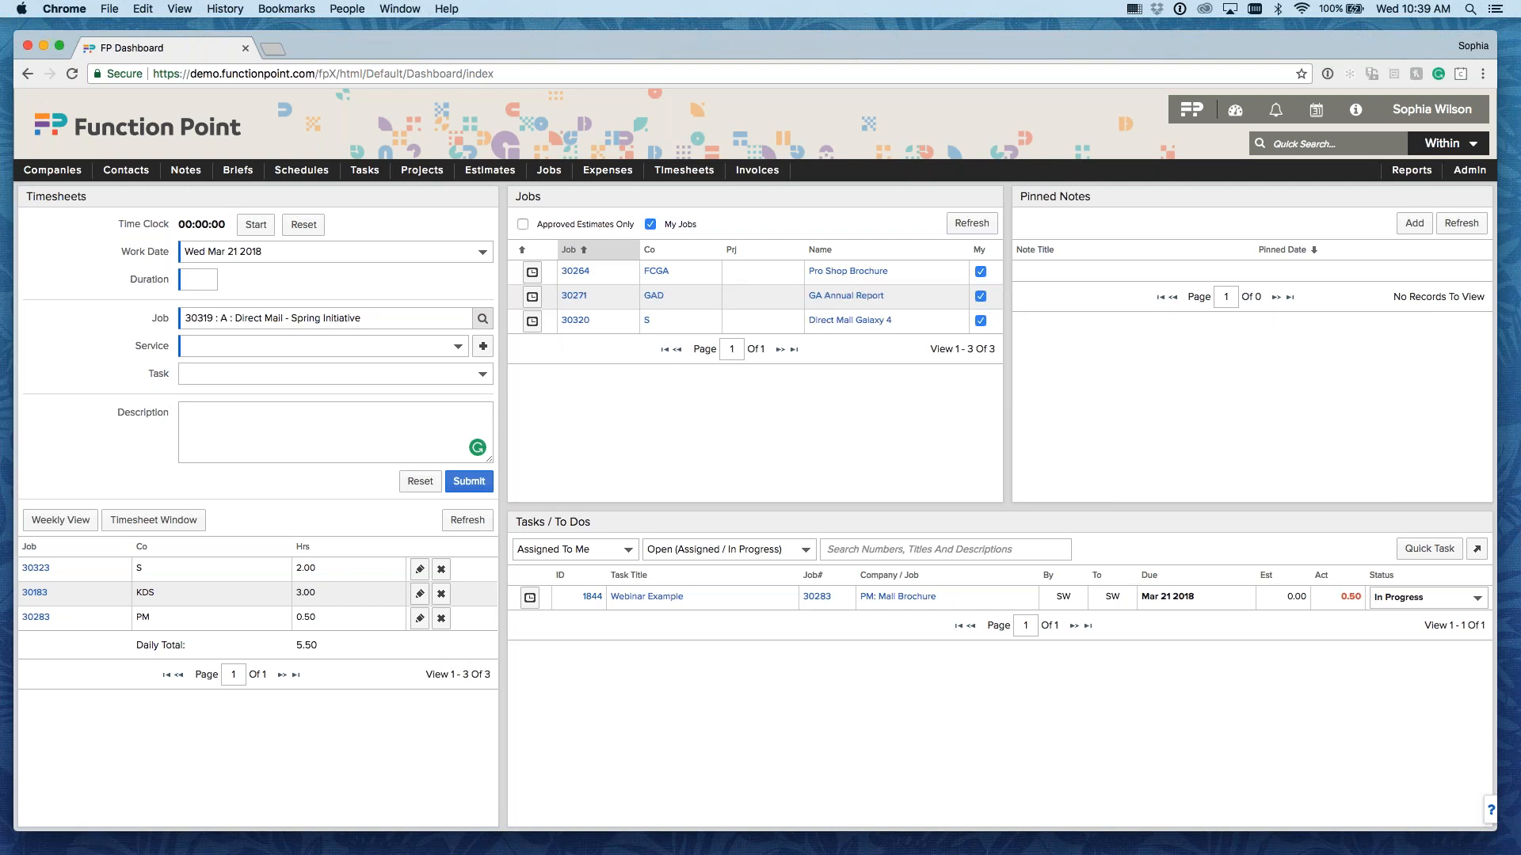
click(607, 251)
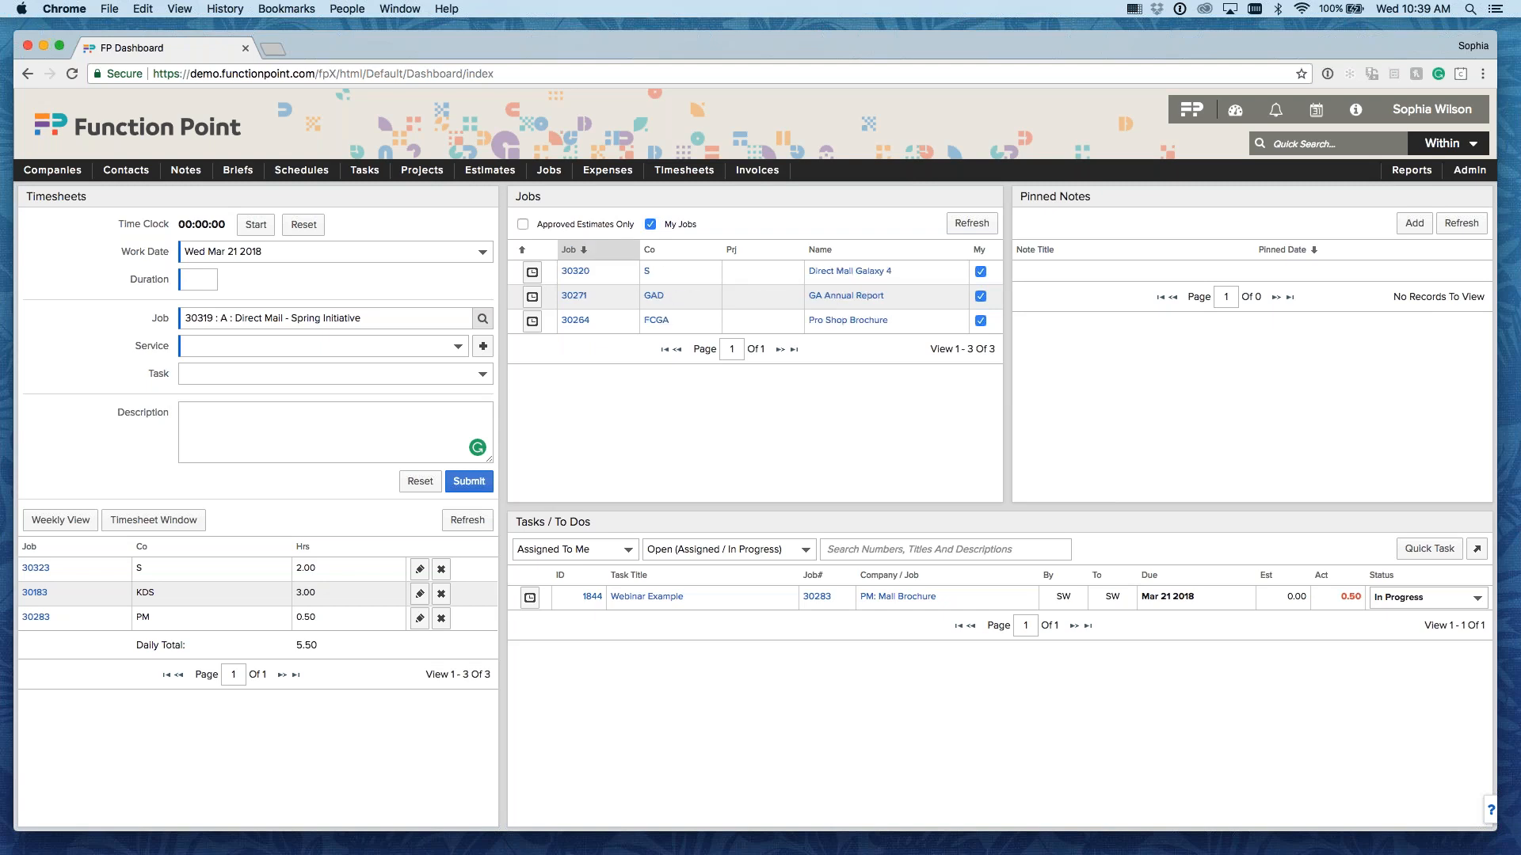
click(607, 251)
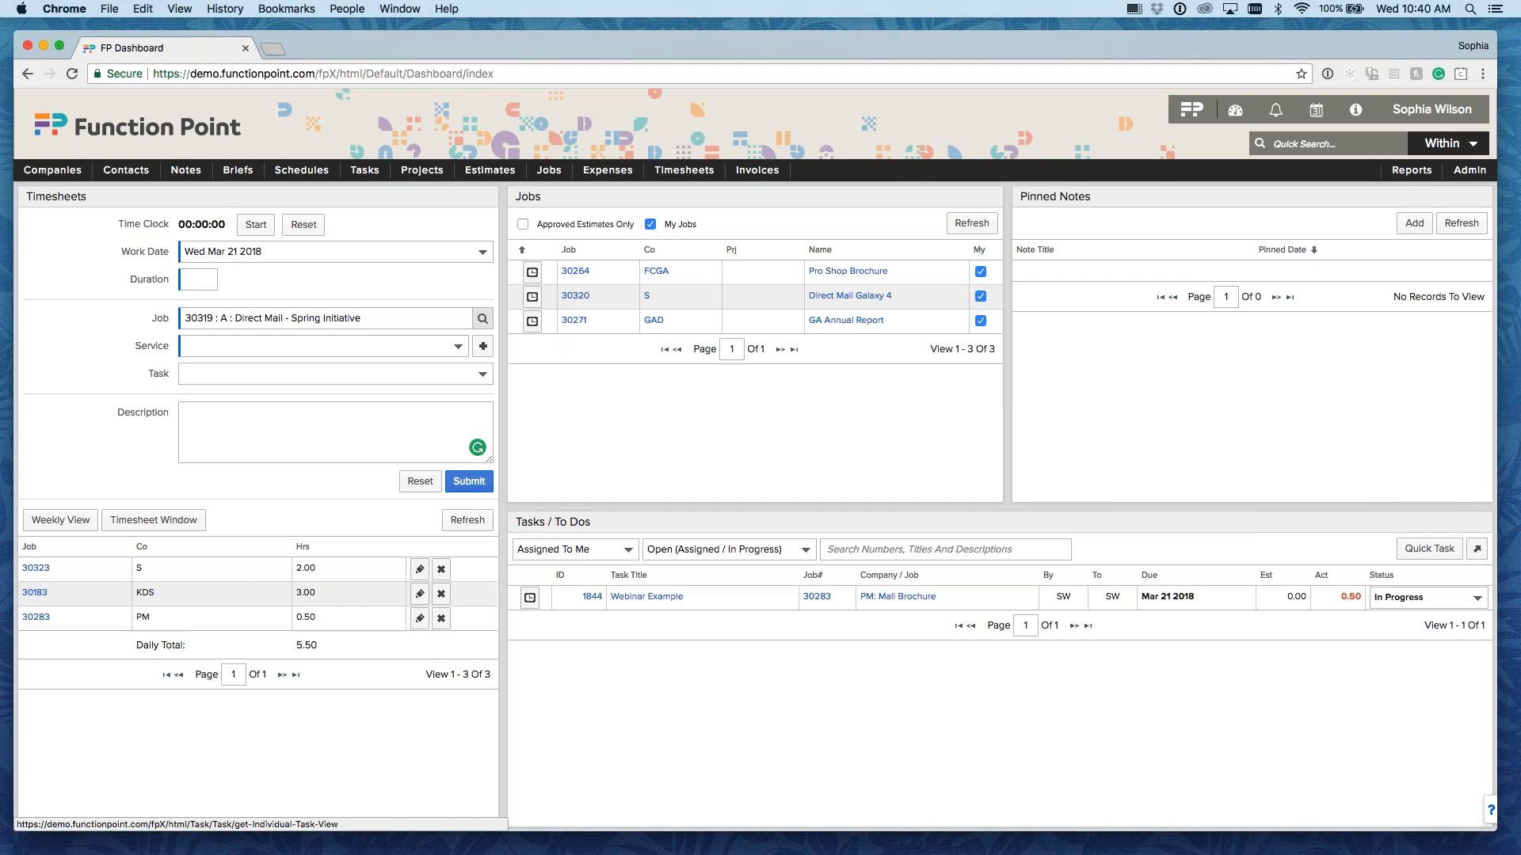
Step: Open the full Tasks / To Dos page and show tasks for all staff in the Designer through Creative Director roles
mouse_move(365, 170)
click(1477, 548)
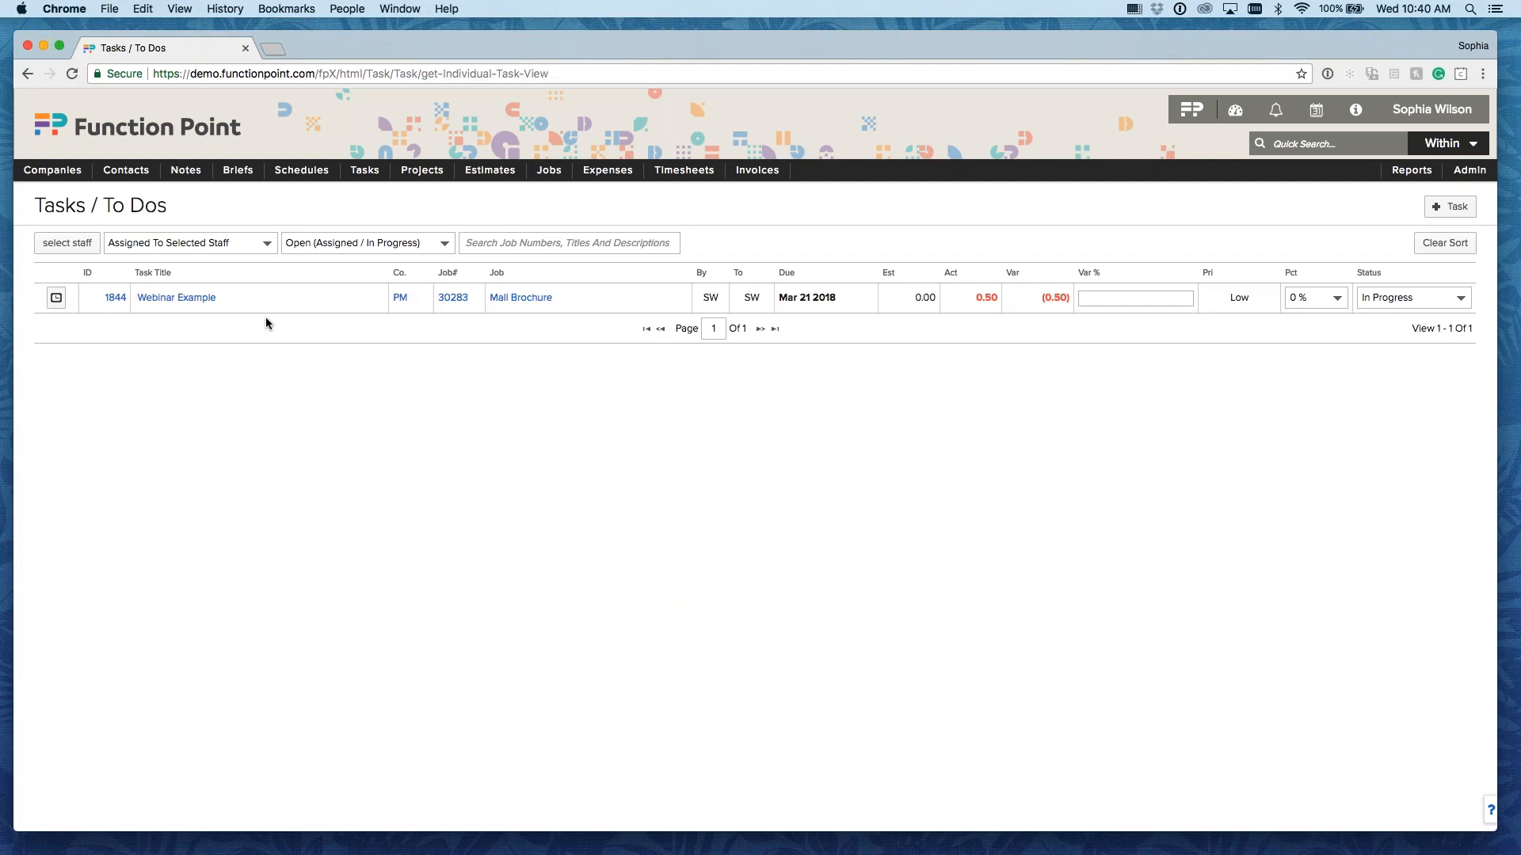
click(68, 243)
click(81, 319)
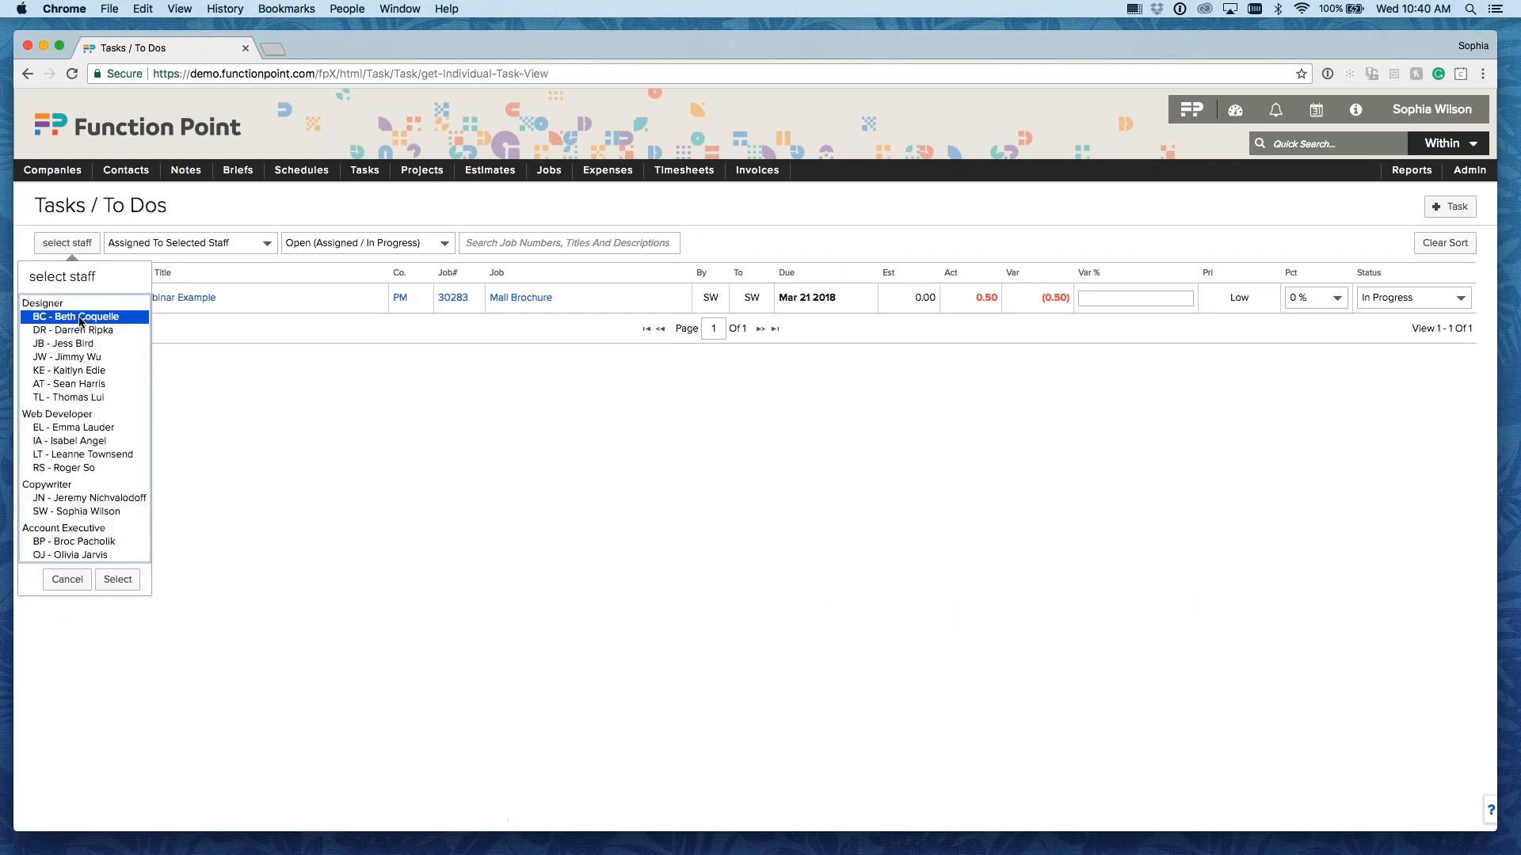
scroll(63, 497, down, 4)
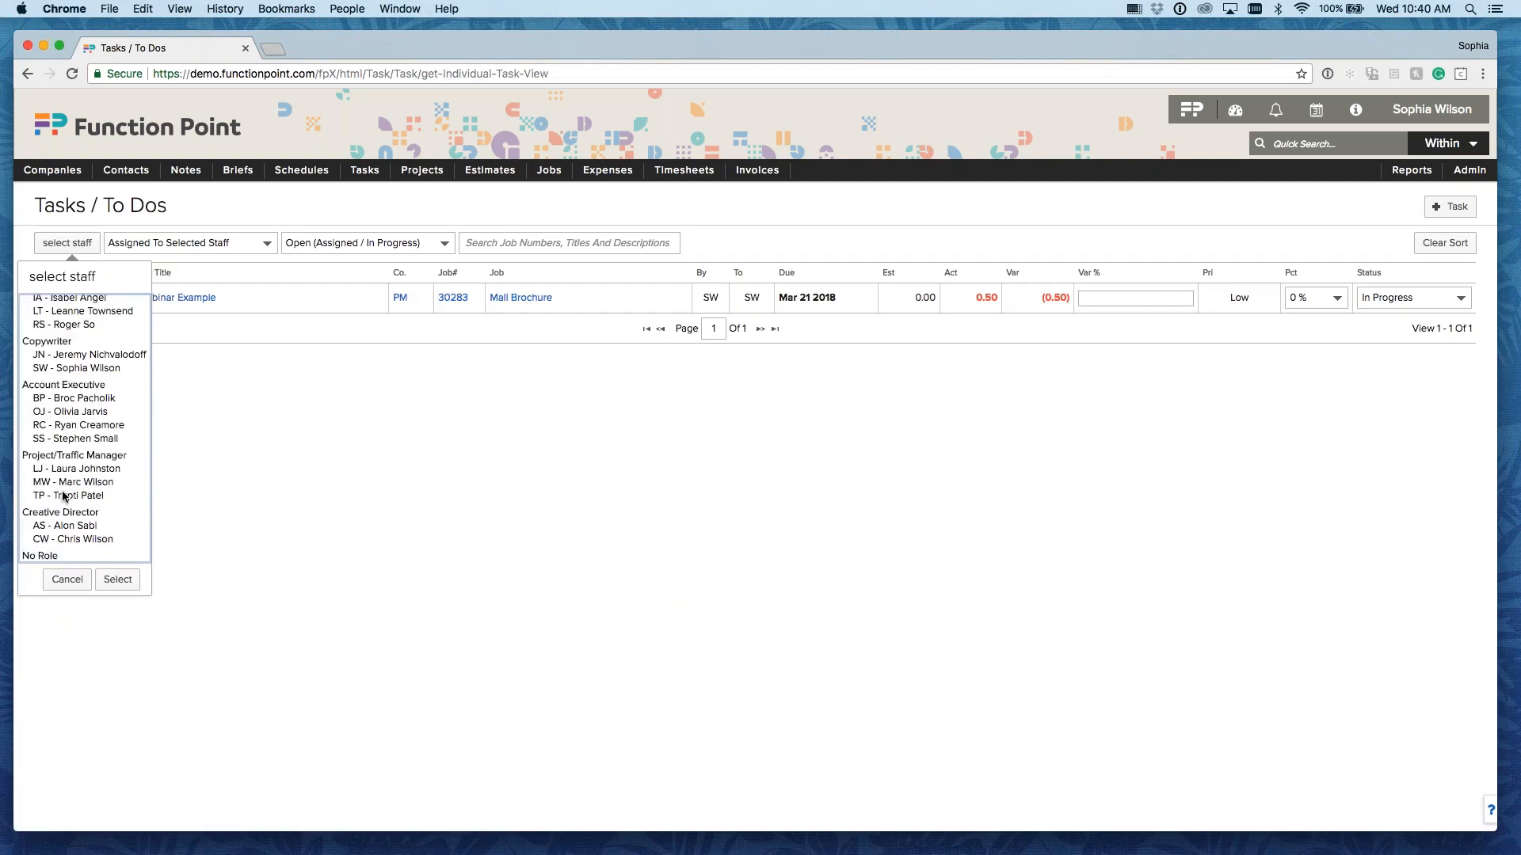
shift+click(67, 541)
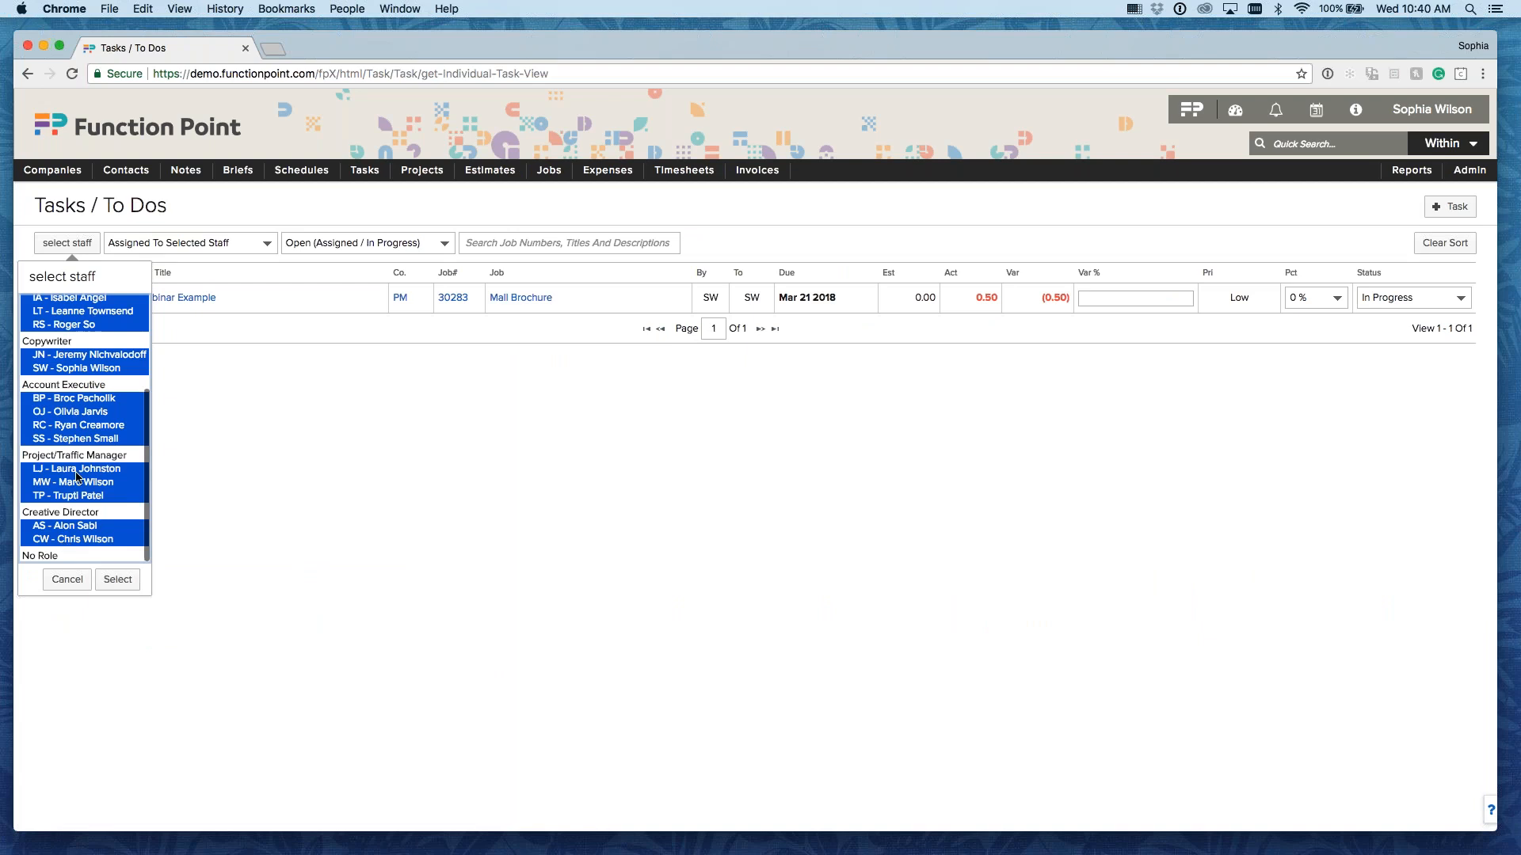
scroll(66, 325, up, 5)
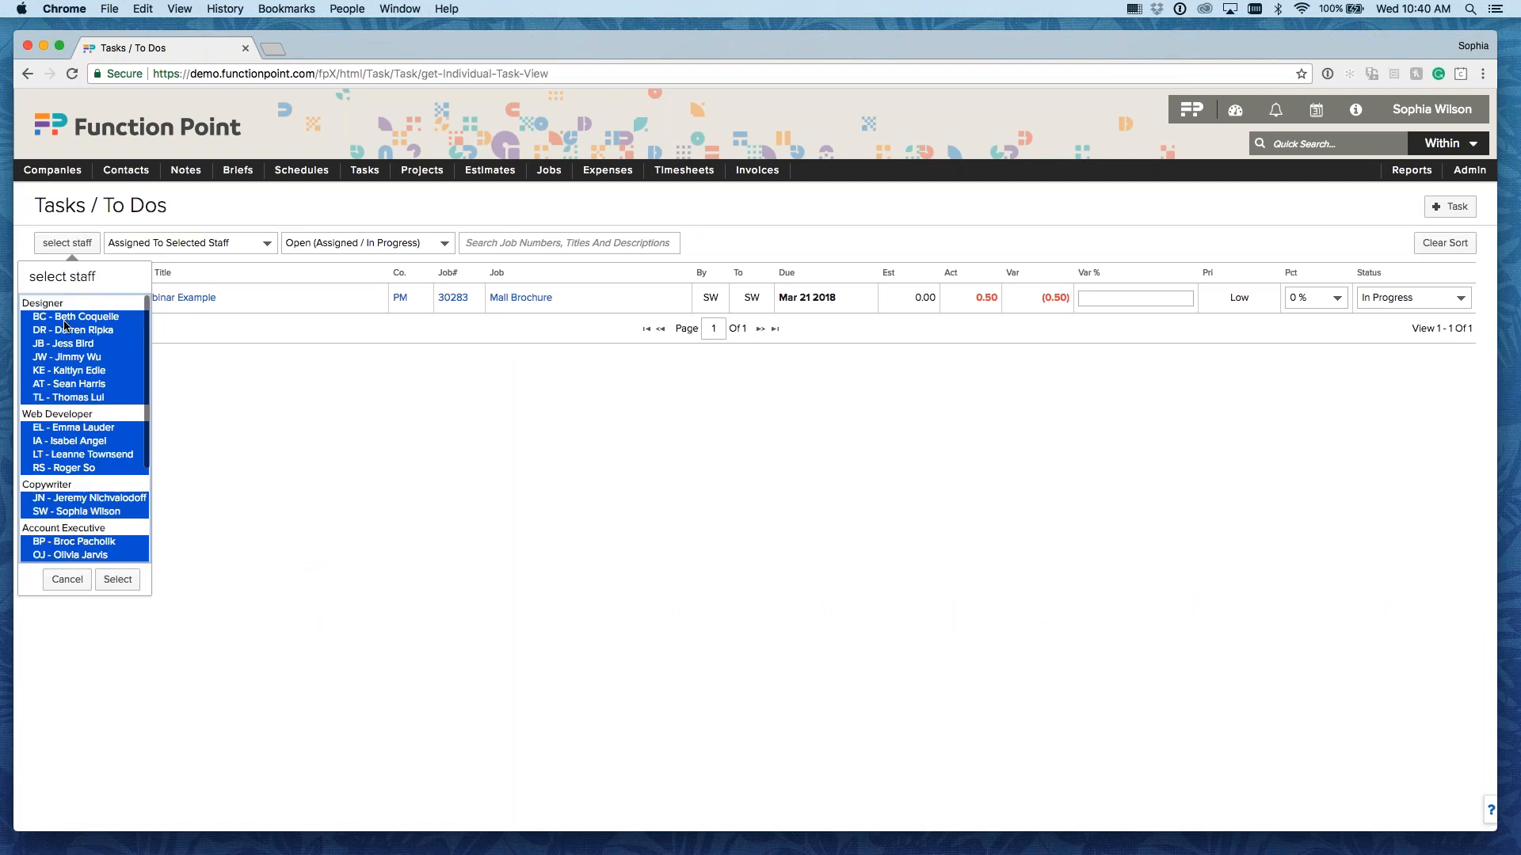
scroll(67, 326, down, 5)
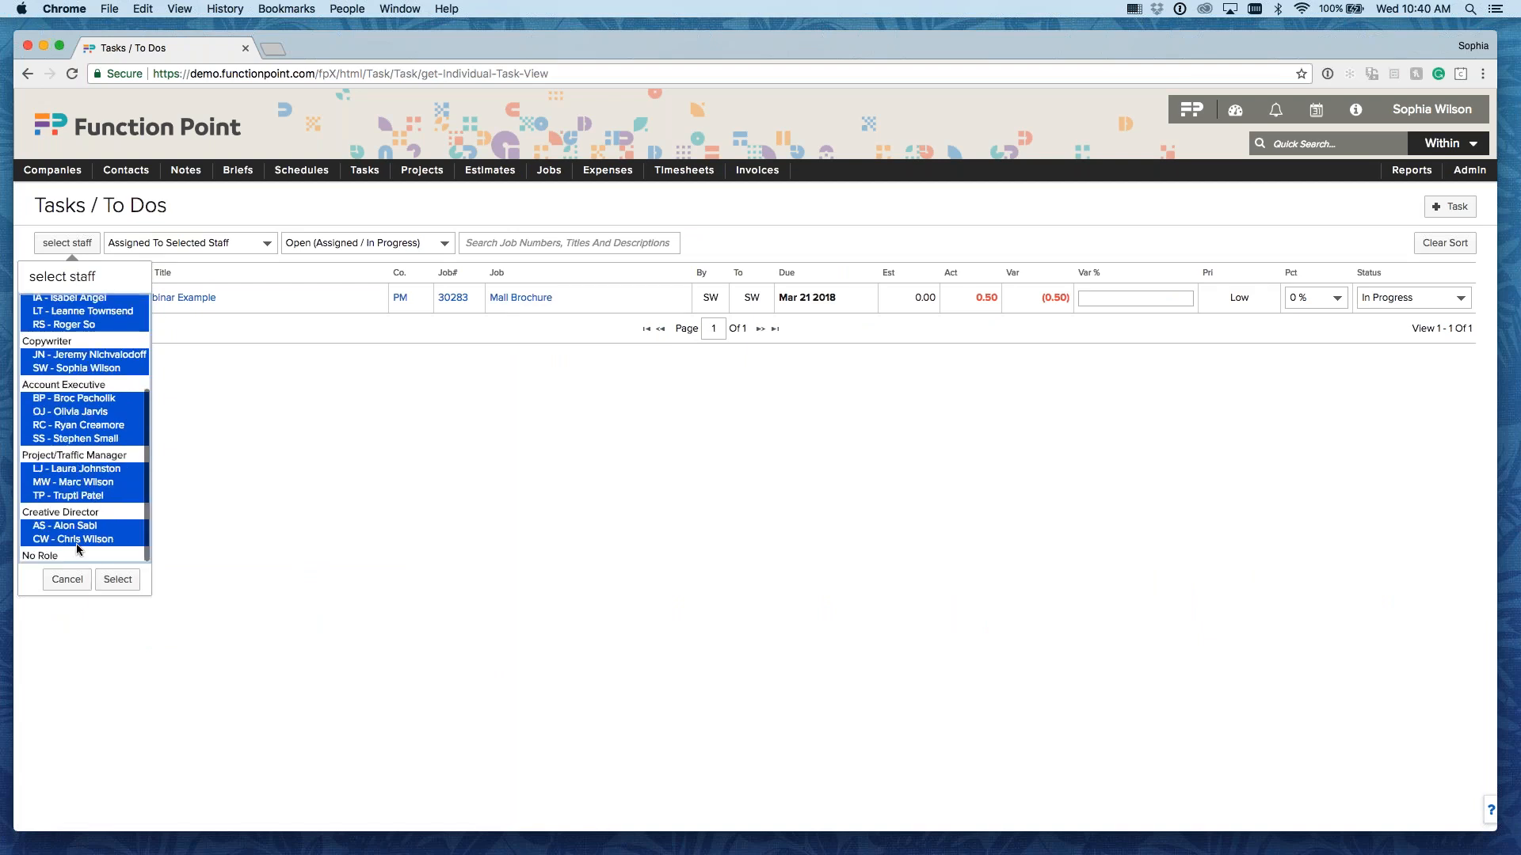
click(118, 580)
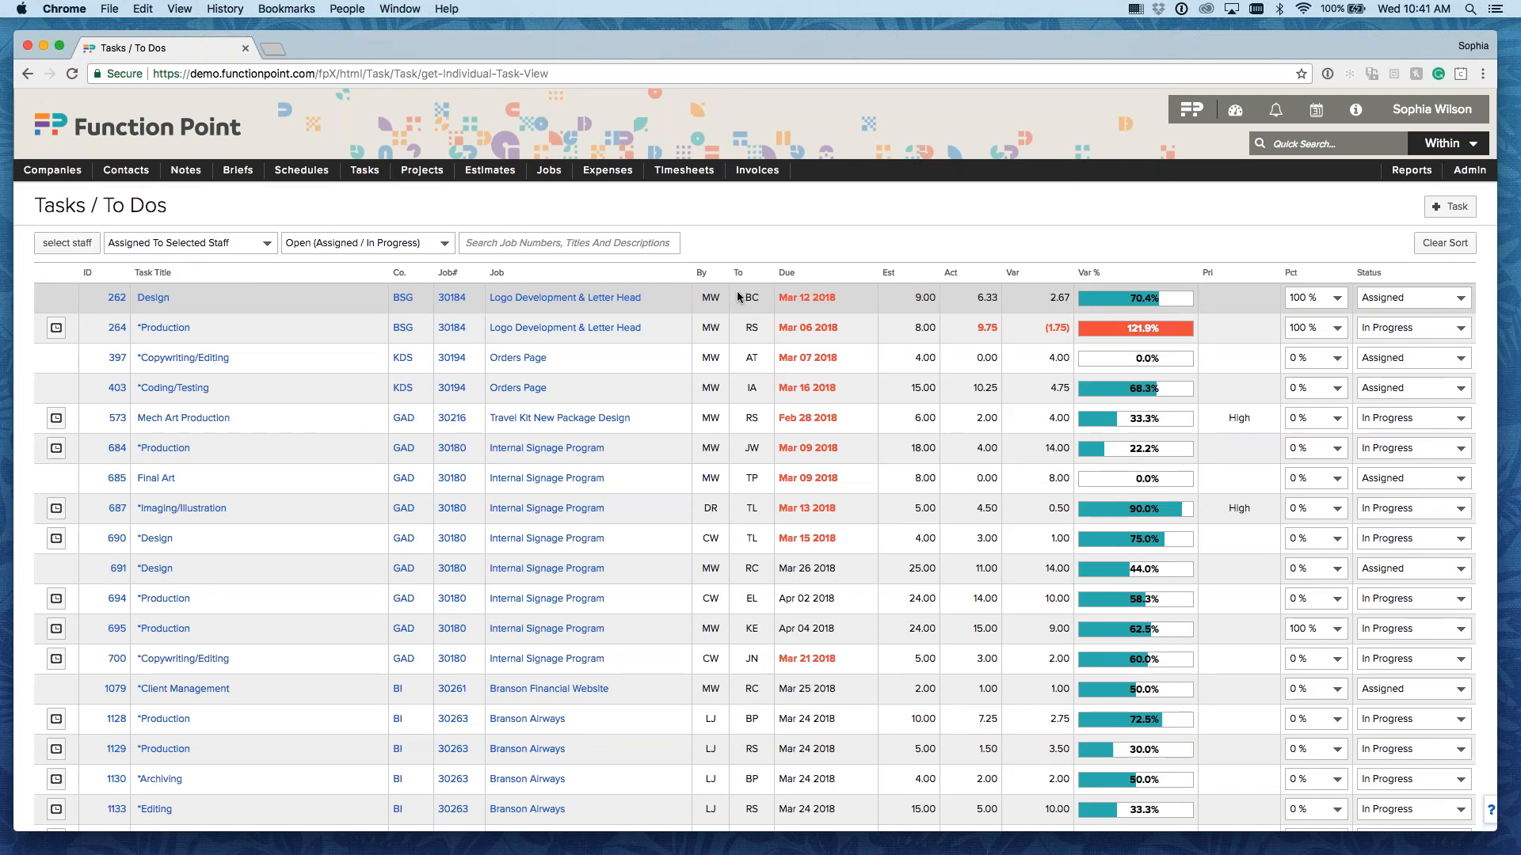
Step: Examine the assignment and status filter options, keeping Assigned To Selected Staff and Open (Assigned / In Progress)
click(252, 246)
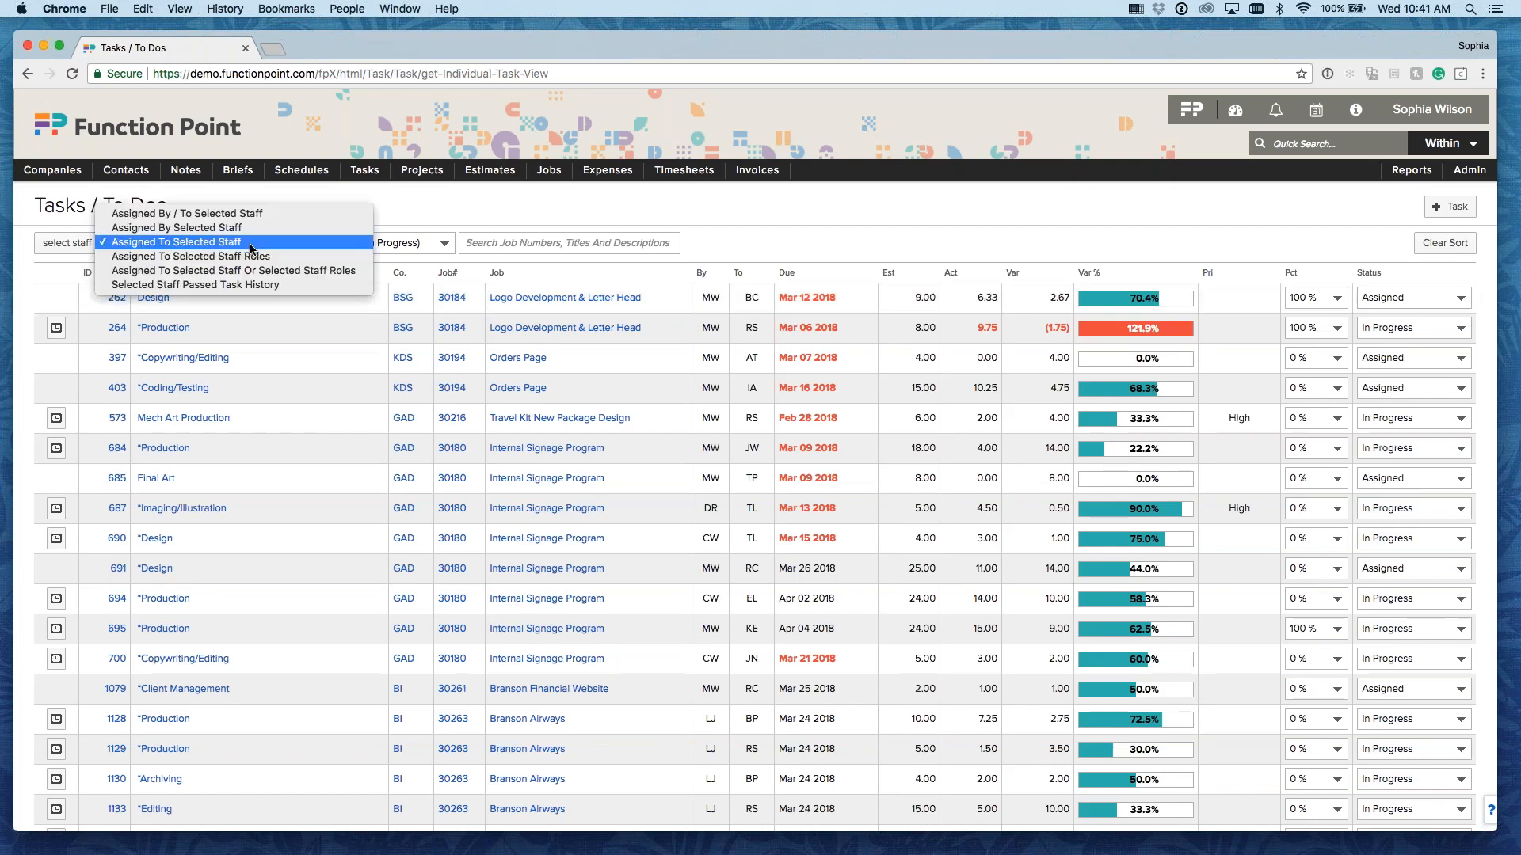
click(252, 243)
click(355, 243)
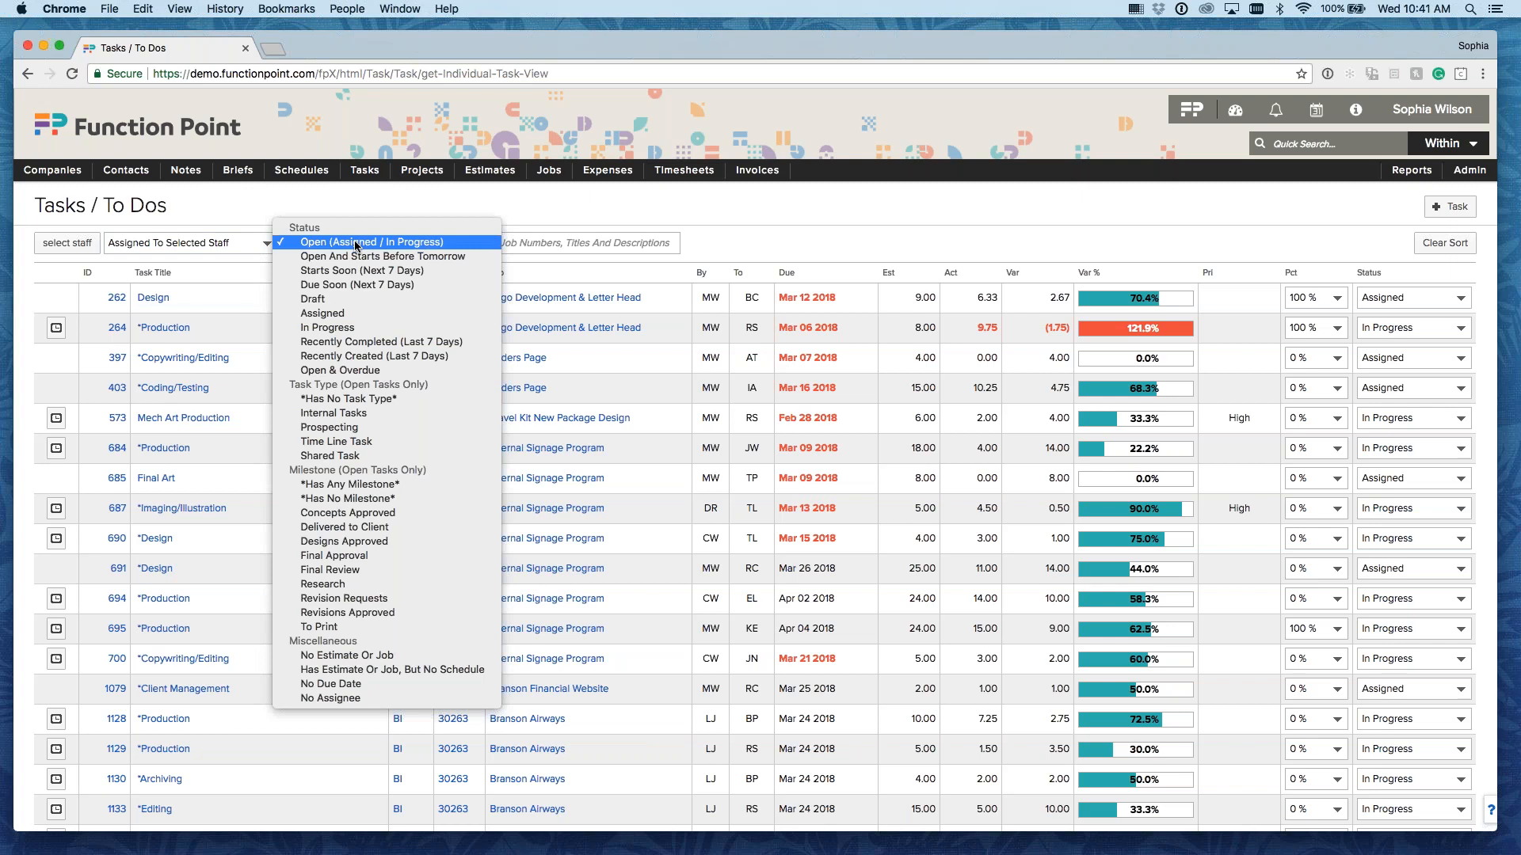
click(355, 243)
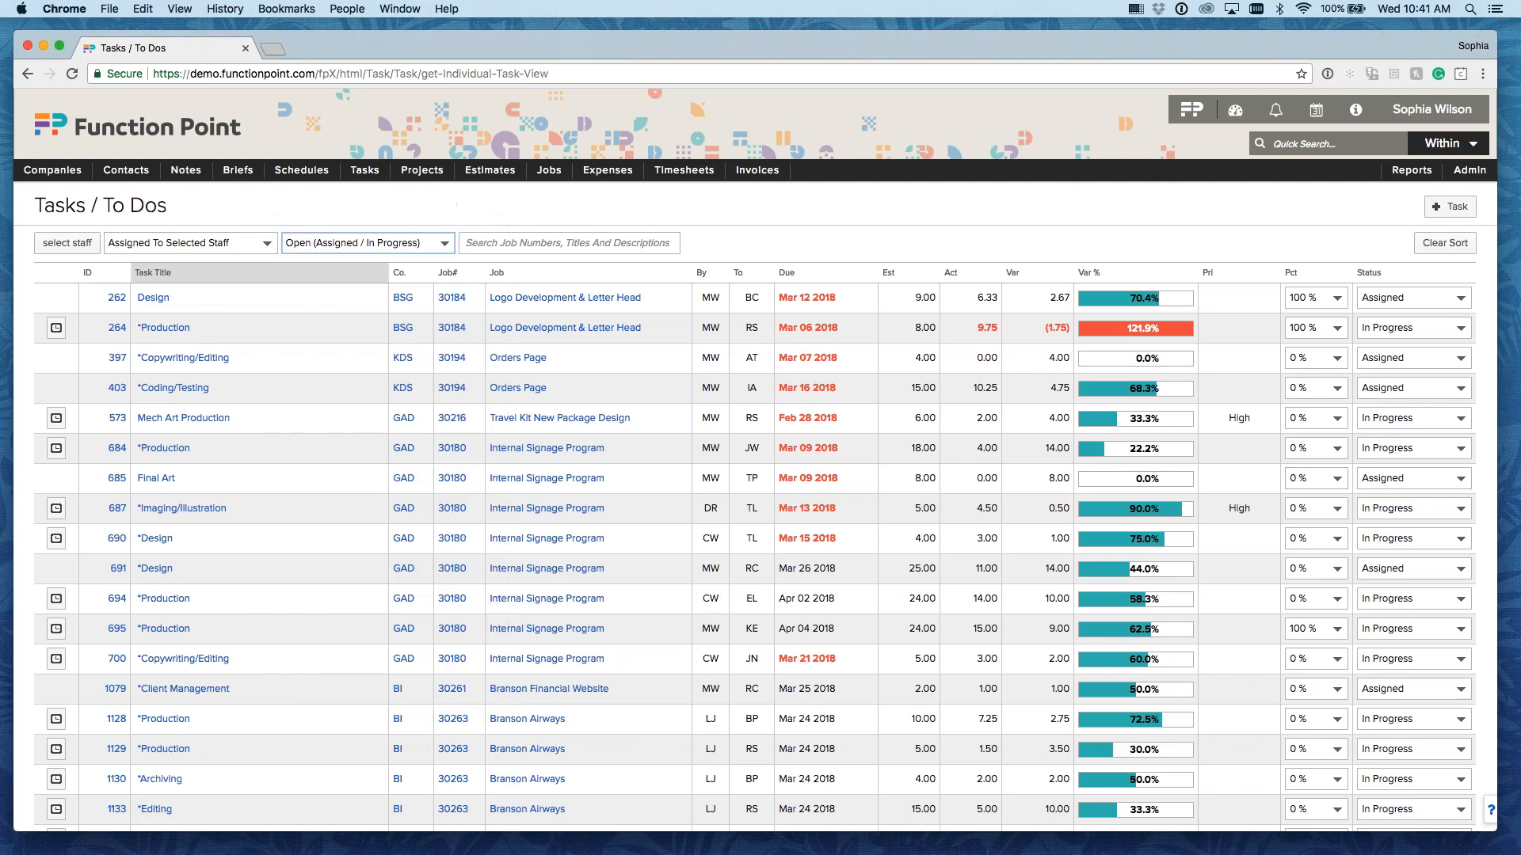
Step: Sort the tasks by ascending due date and check the Europe Travel TV Commercial Research task's key dates, variance and assignee
click(834, 277)
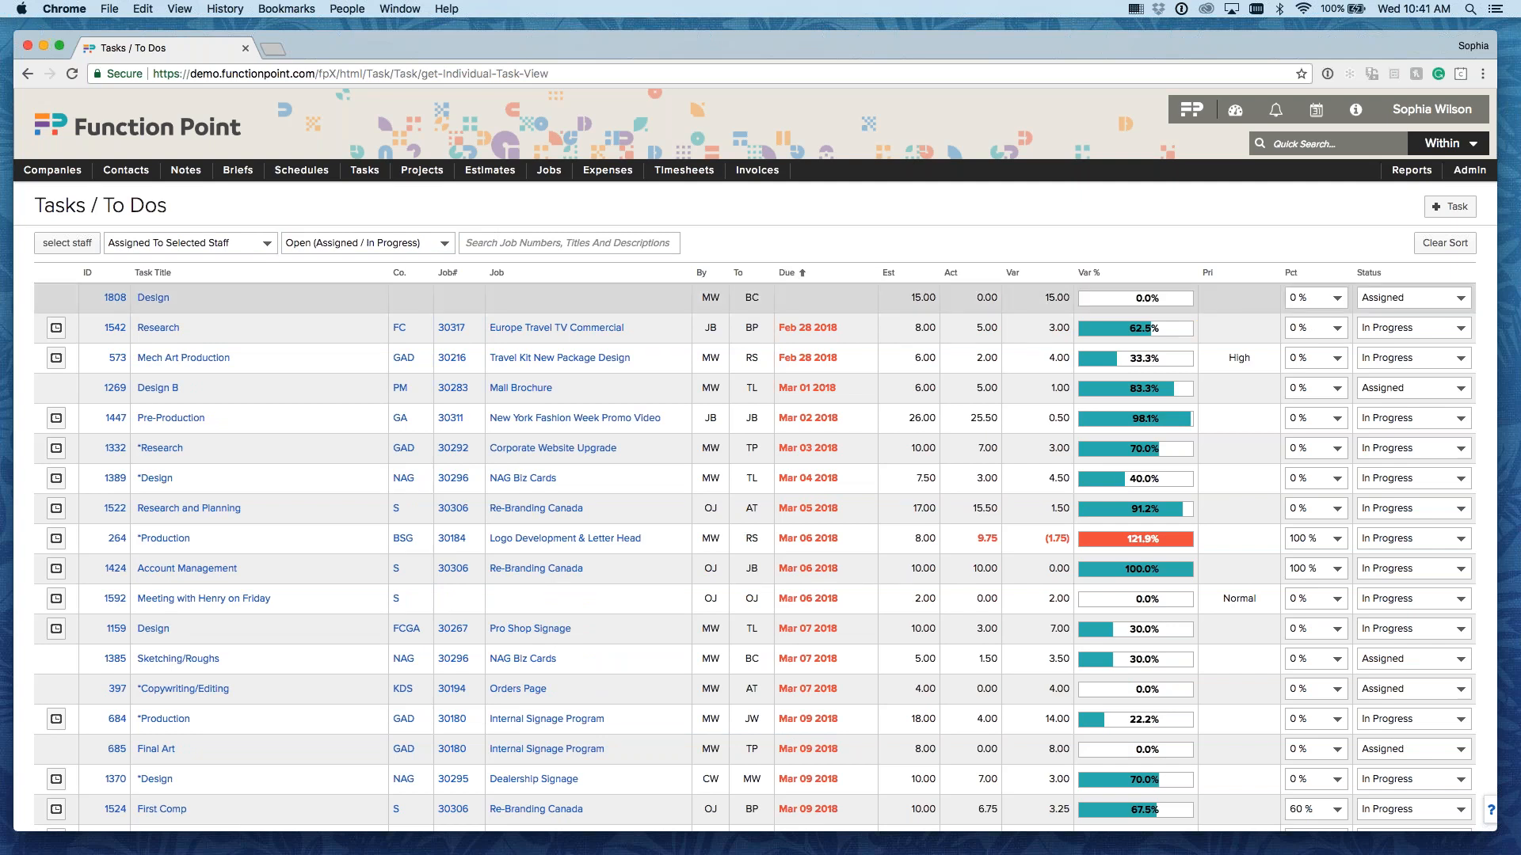
mouse_move(814, 331)
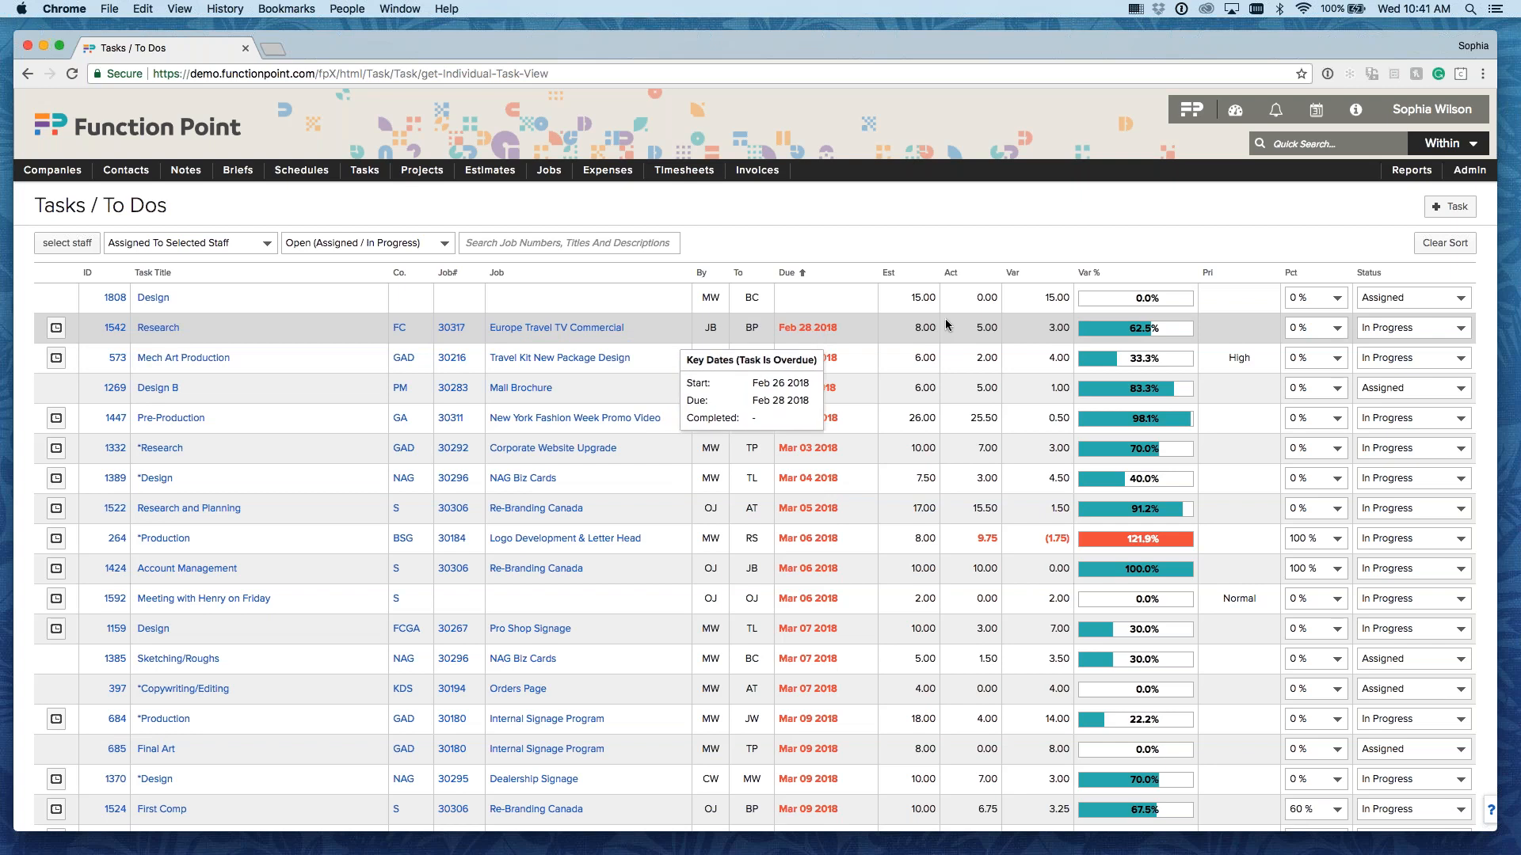
mouse_move(1150, 331)
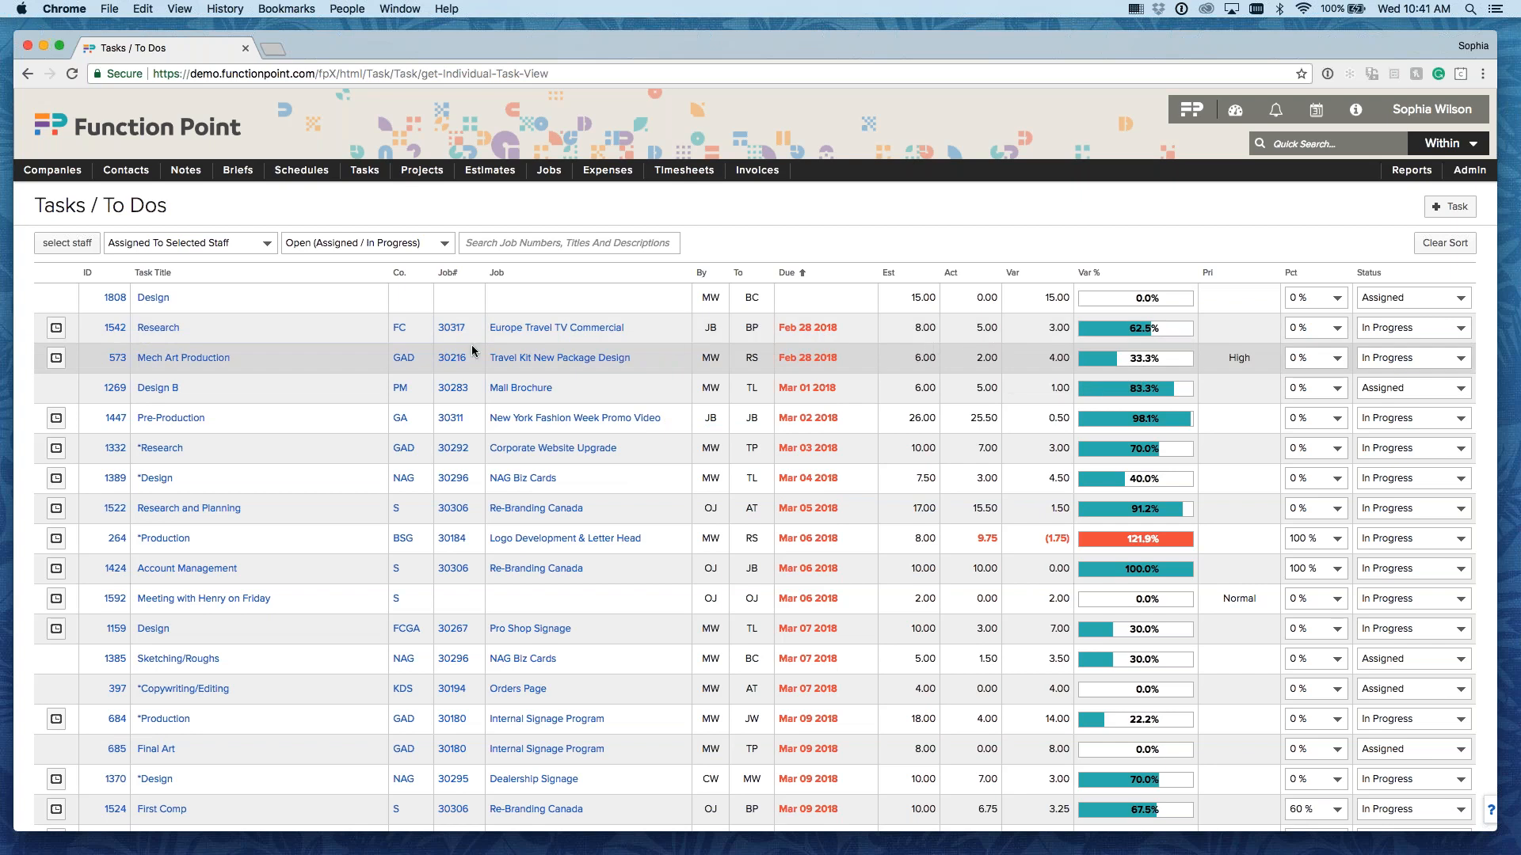
mouse_move(754, 327)
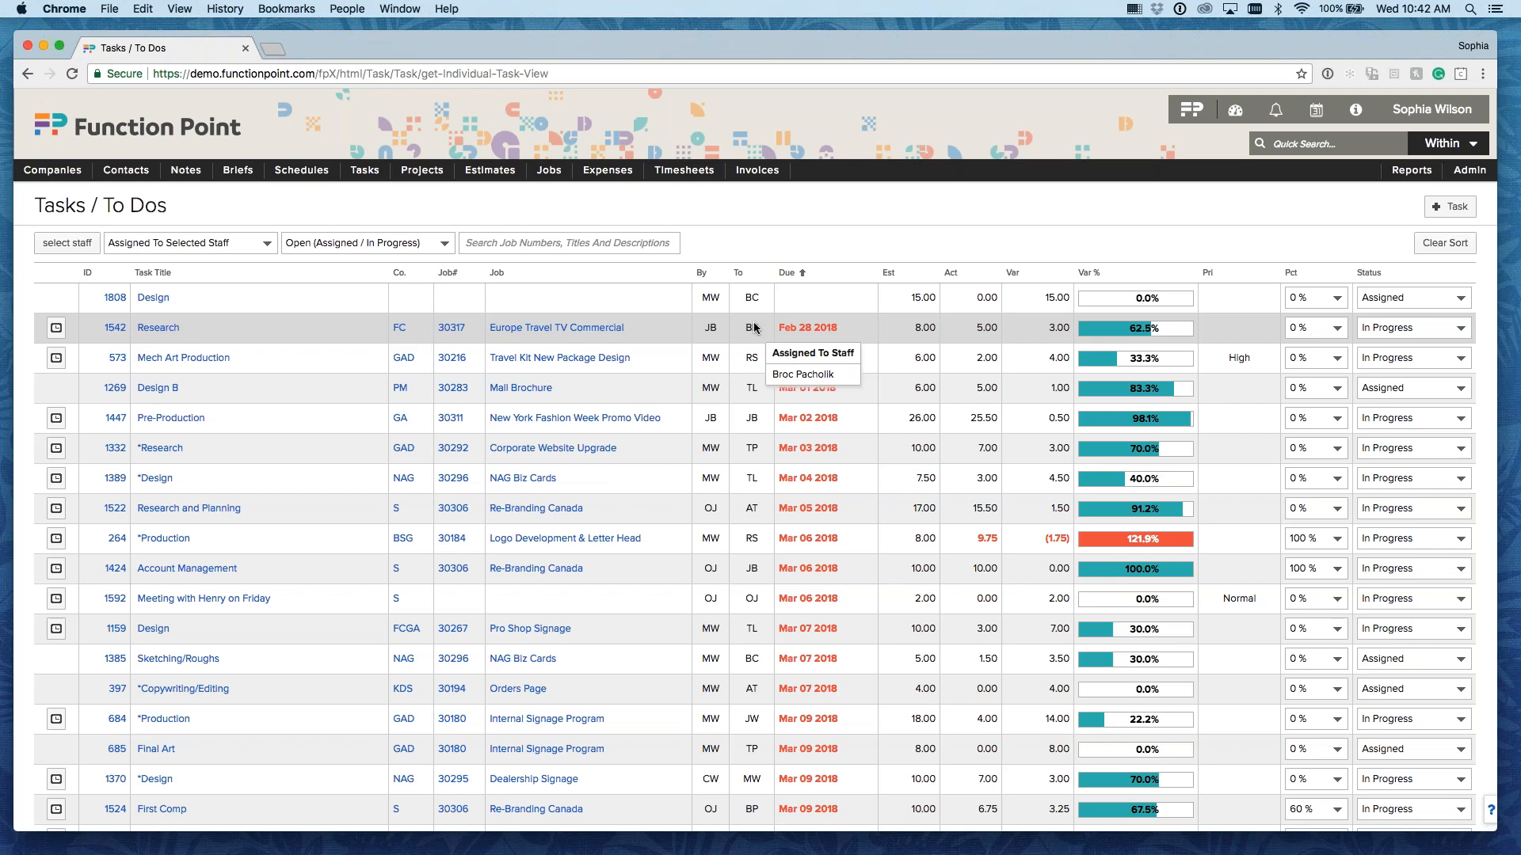
Step: Mark the Europe Travel TV Commercial Research task as Completed and submit the completion without a comment or passing it on
click(1408, 326)
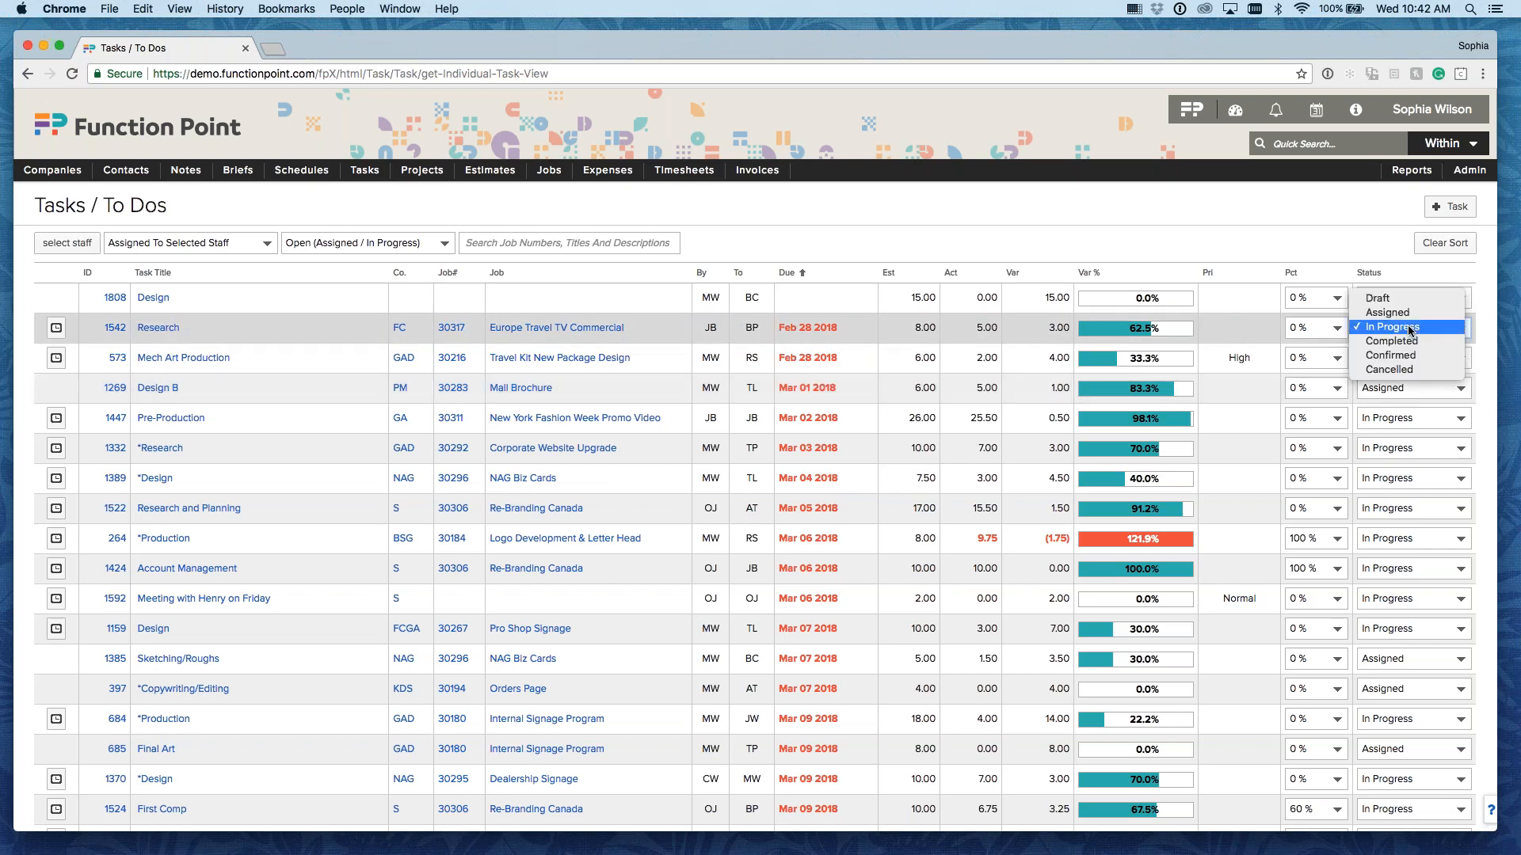
click(1409, 341)
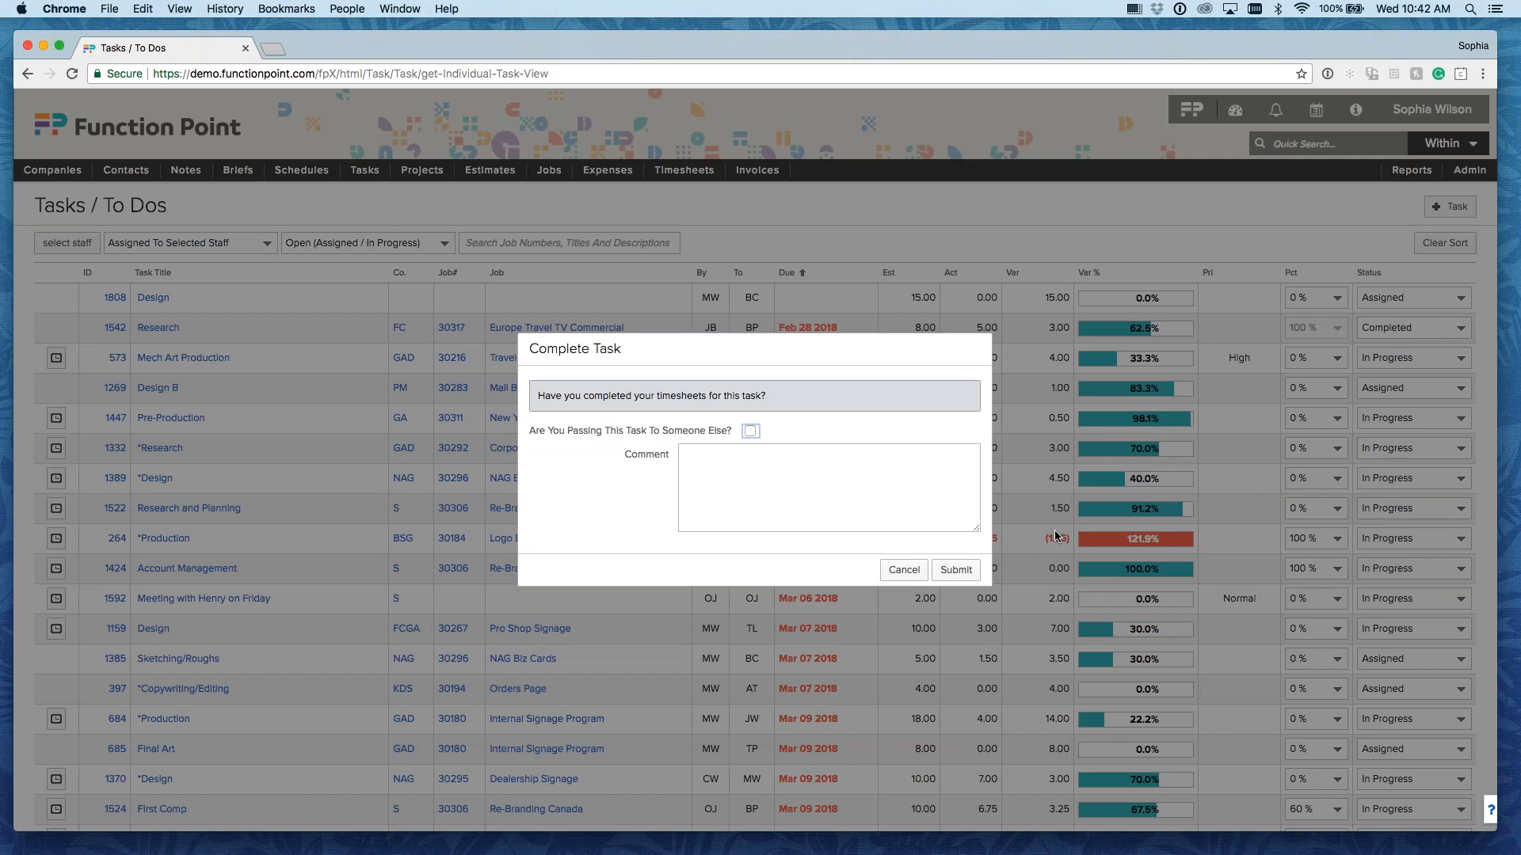
click(956, 569)
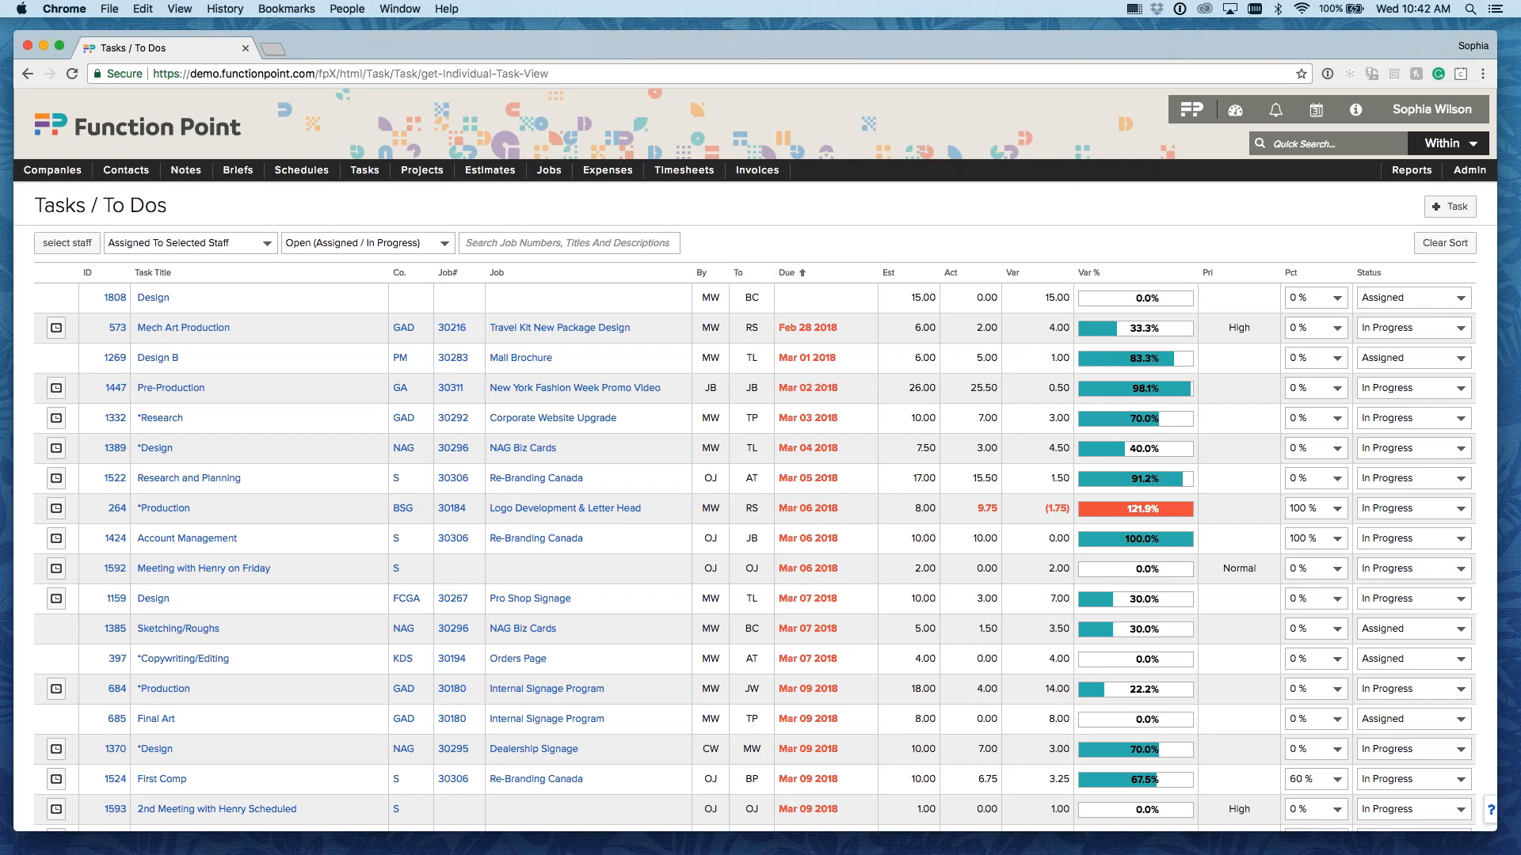
Step: Replace the current task sort with assignee ascending and due date descending within each assignee, and review the sorted list
click(1445, 243)
click(746, 276)
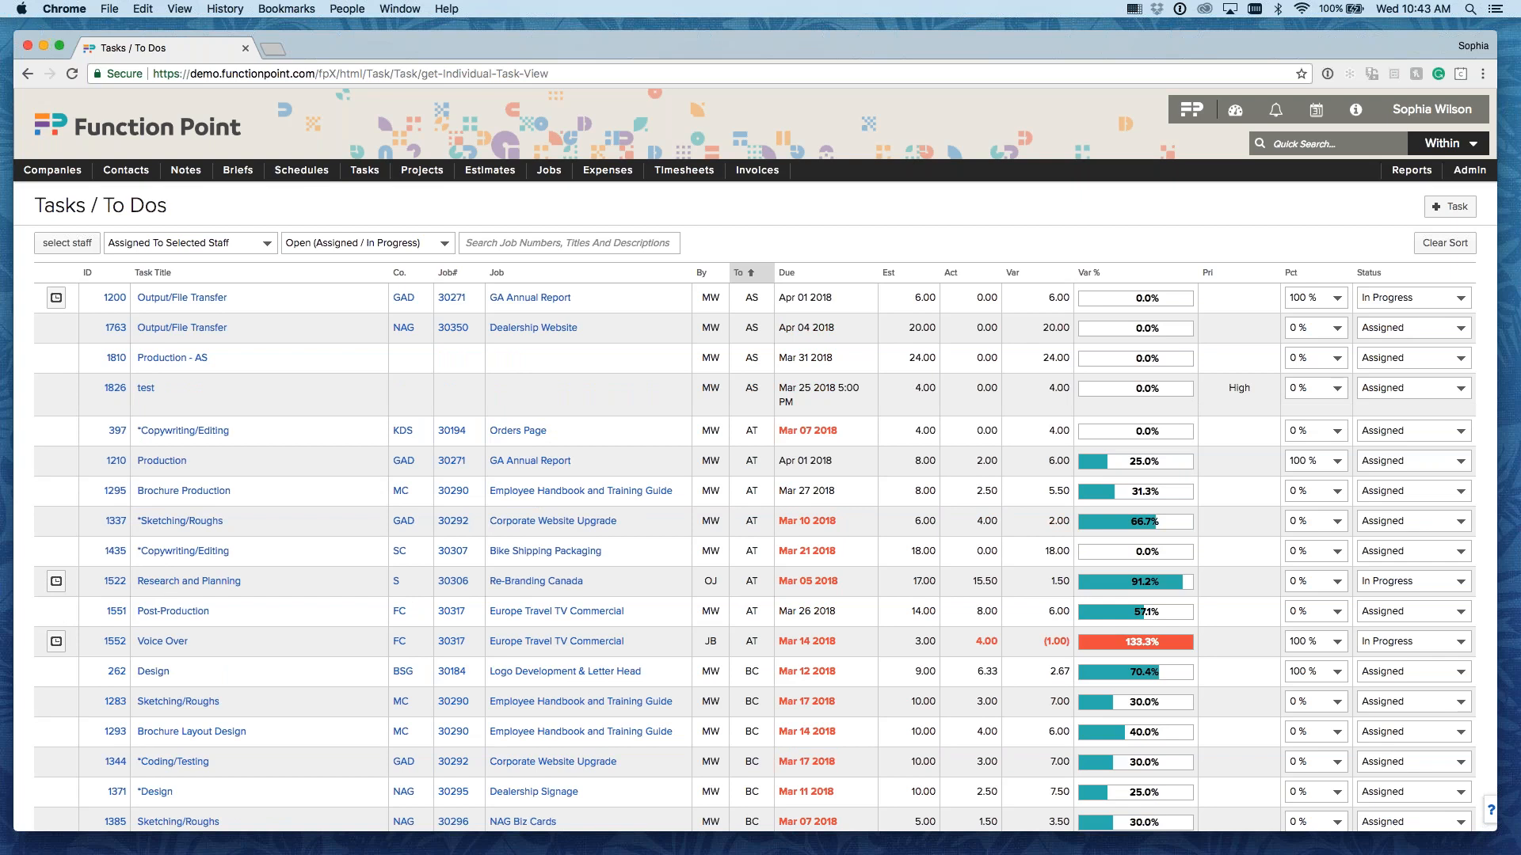
click(835, 274)
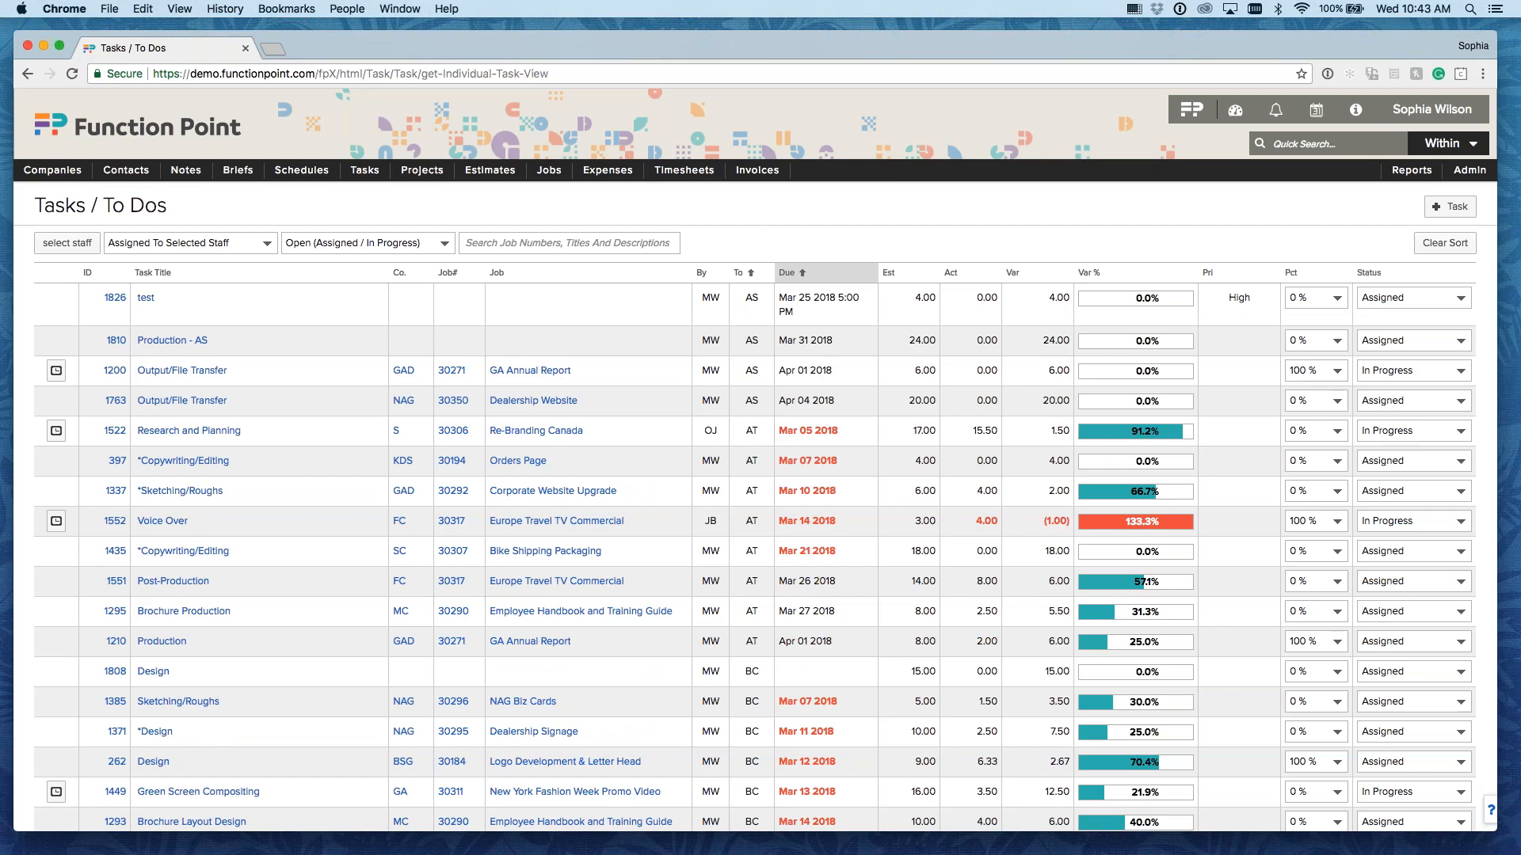
click(835, 274)
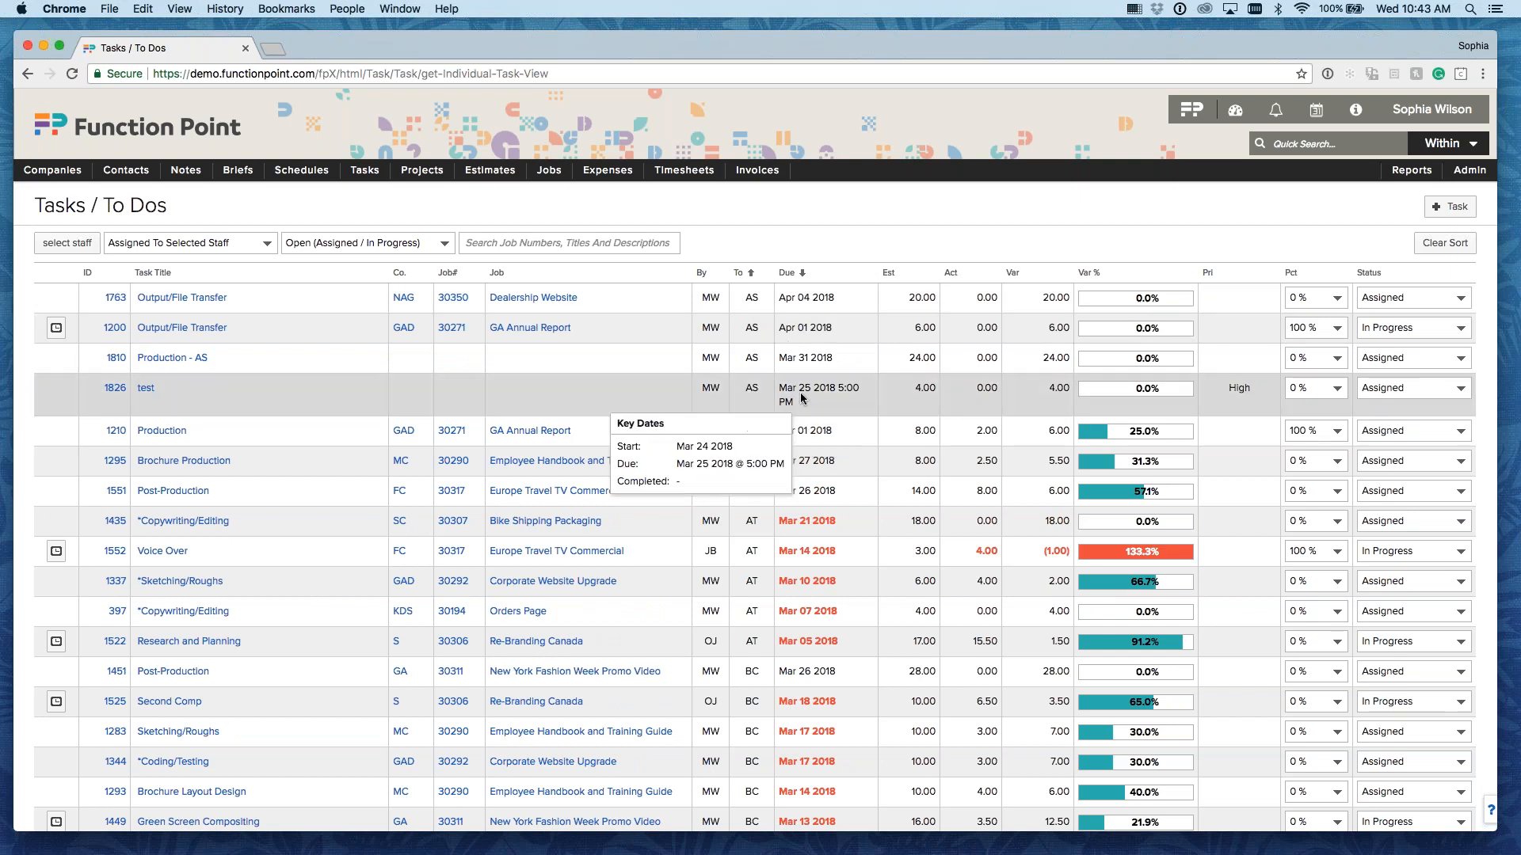
scroll(741, 491, down, 3)
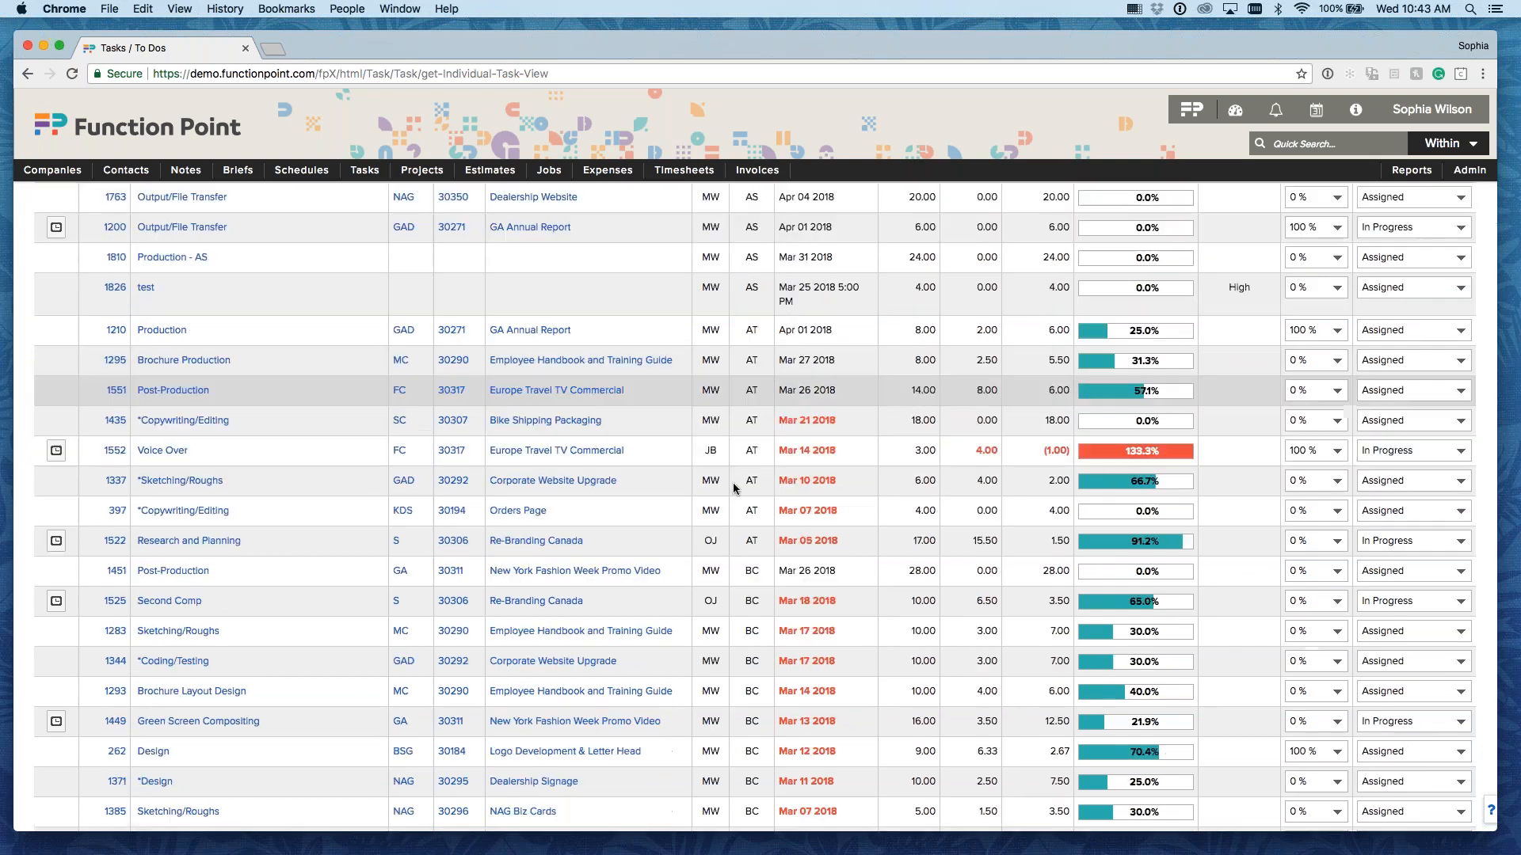
scroll(750, 527, down, 3)
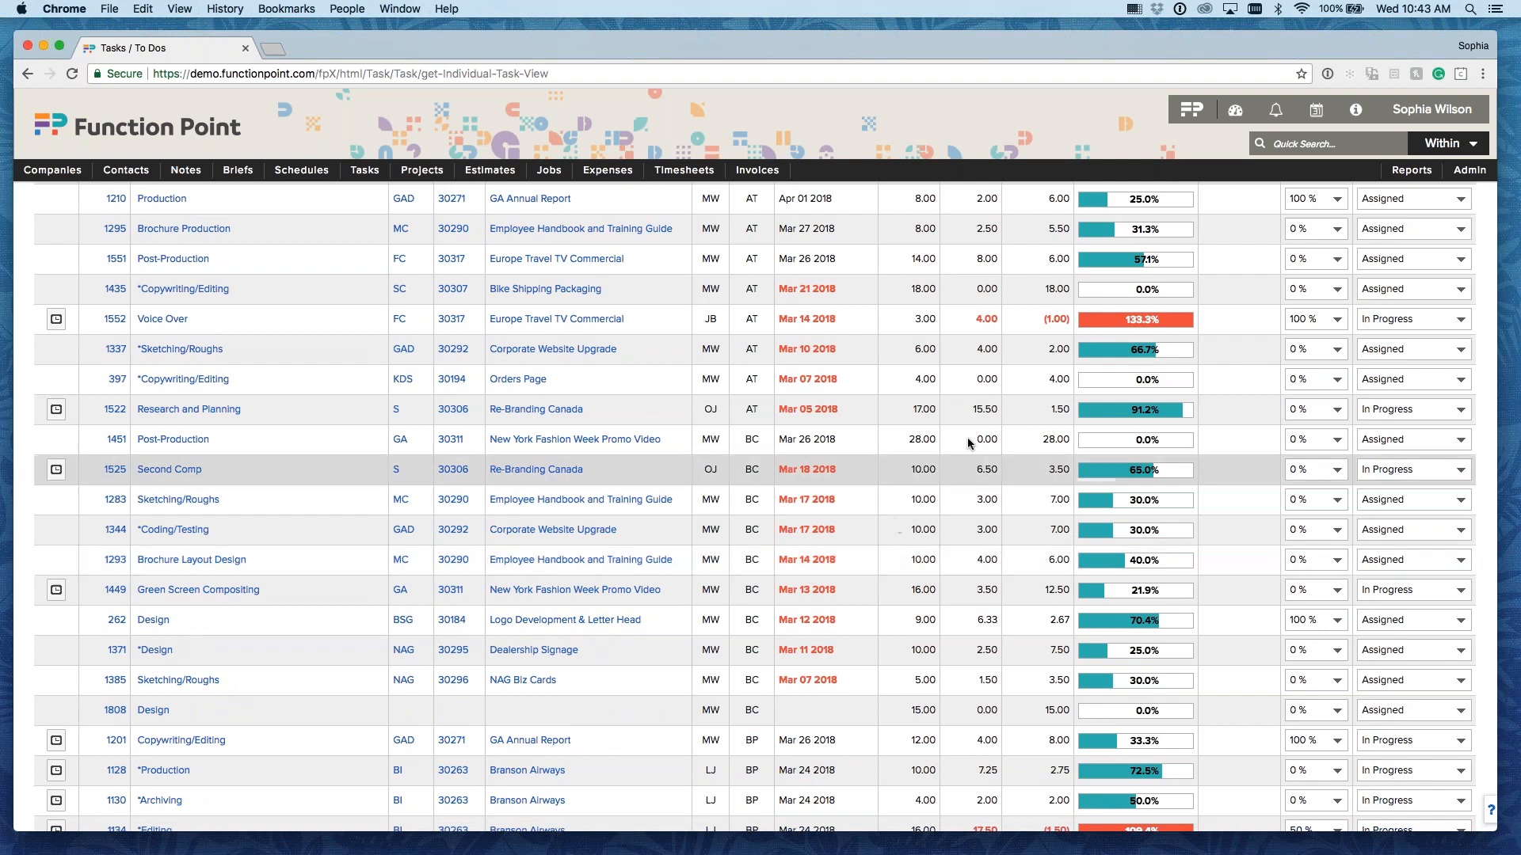
scroll(941, 403, up, 5)
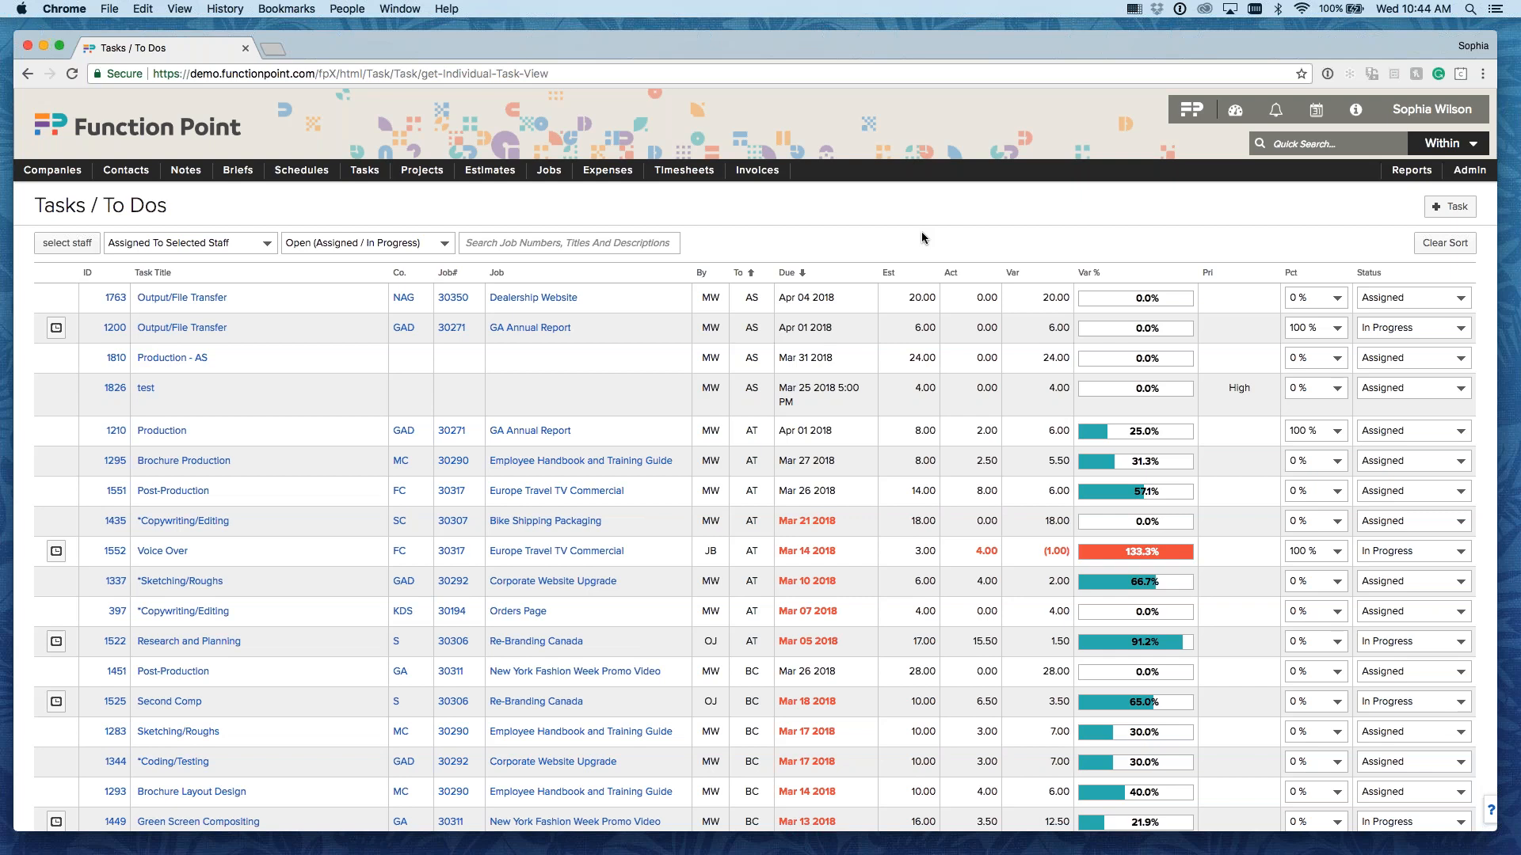
Step: Open Function Point's Help Centre and show its Crash Courses articles
click(1355, 109)
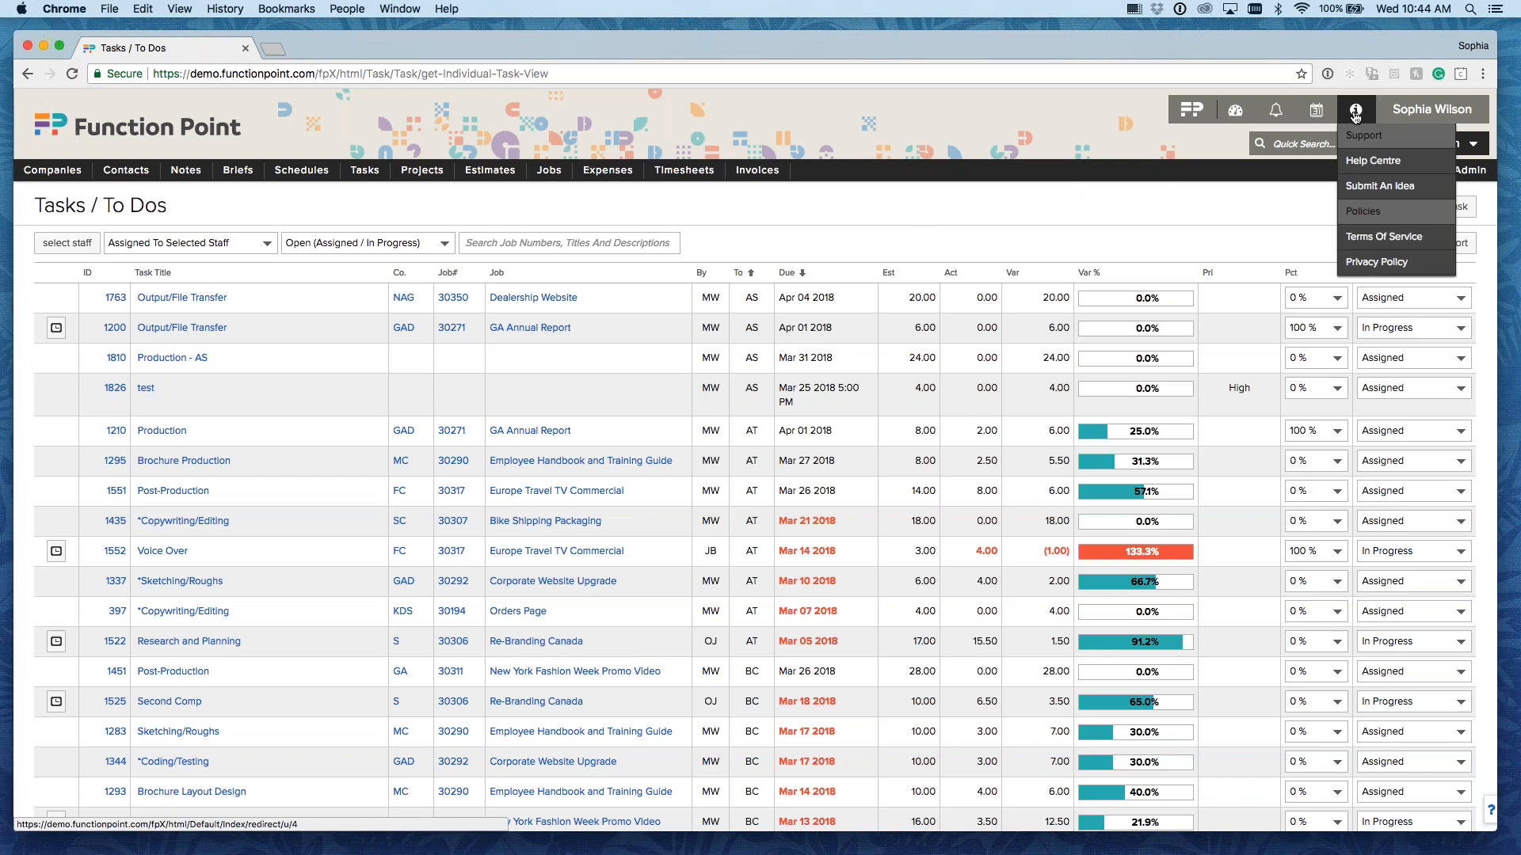
click(1359, 162)
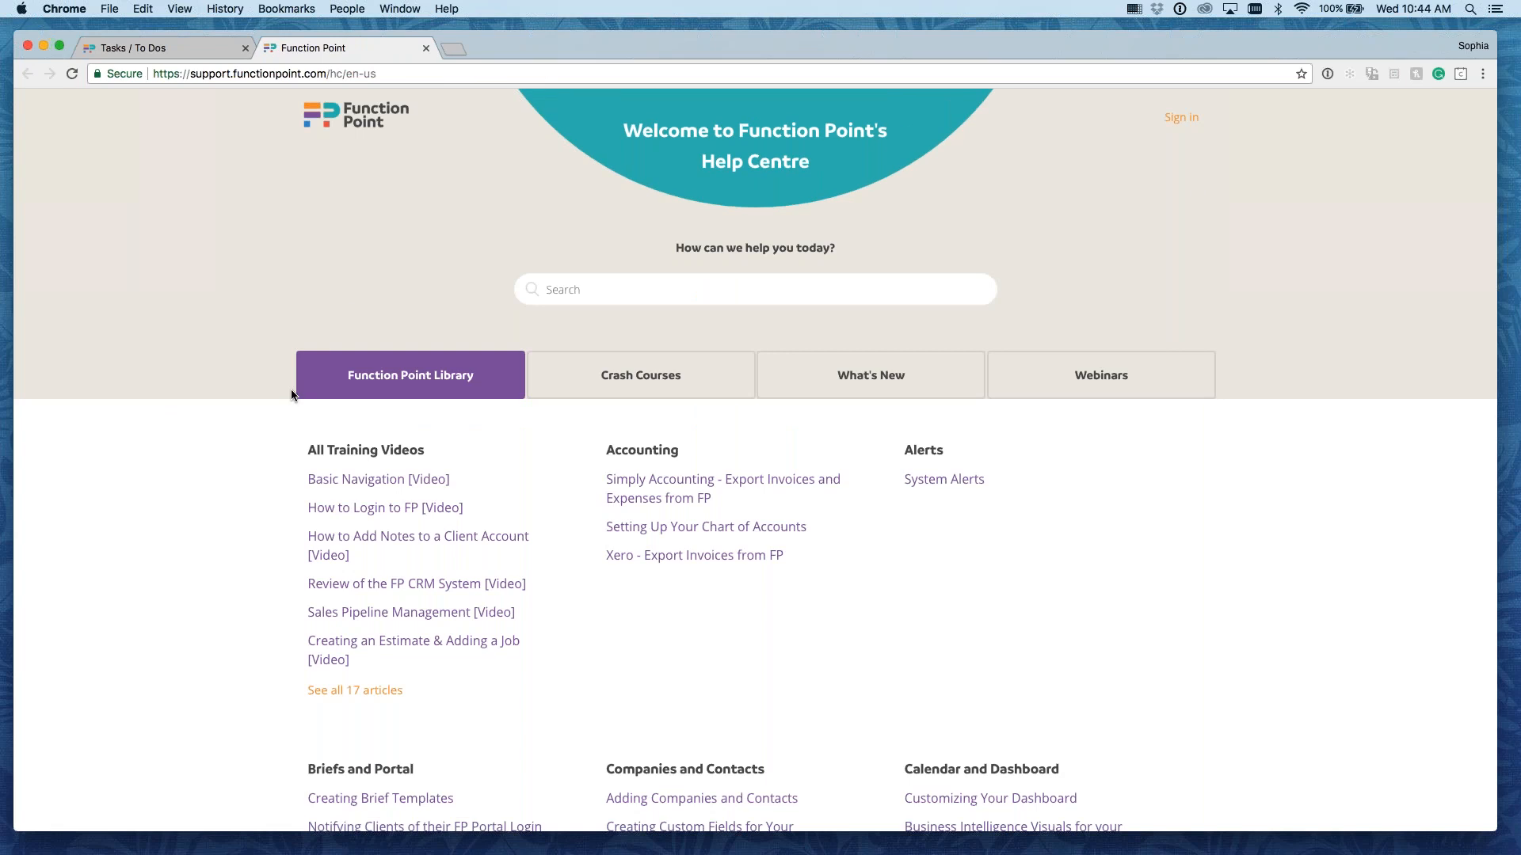
click(619, 383)
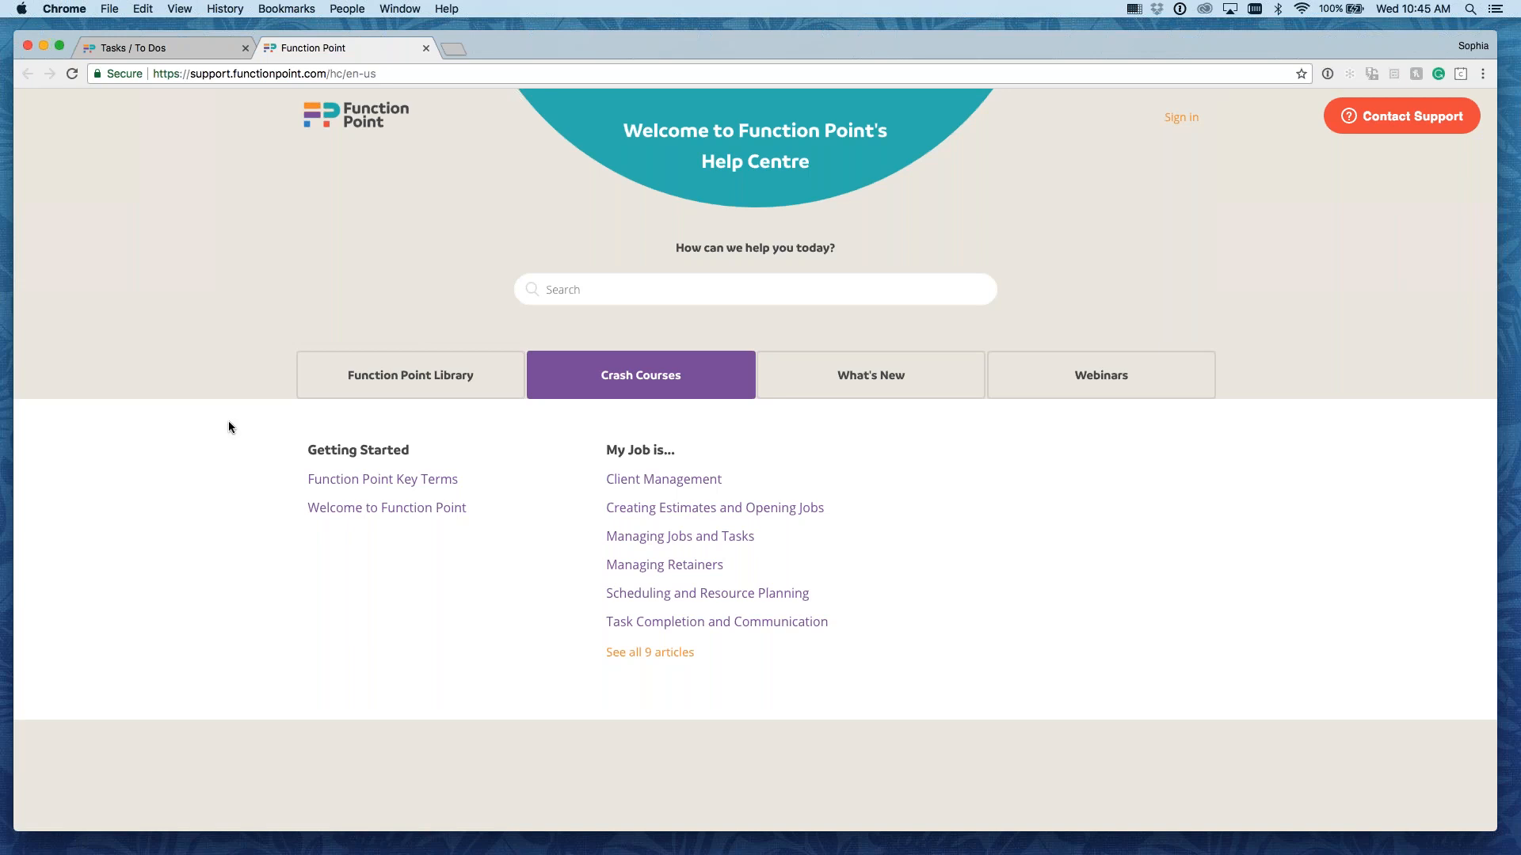
Step: Return to the Function Point Library in the Help Centre and browse its article categories
click(339, 384)
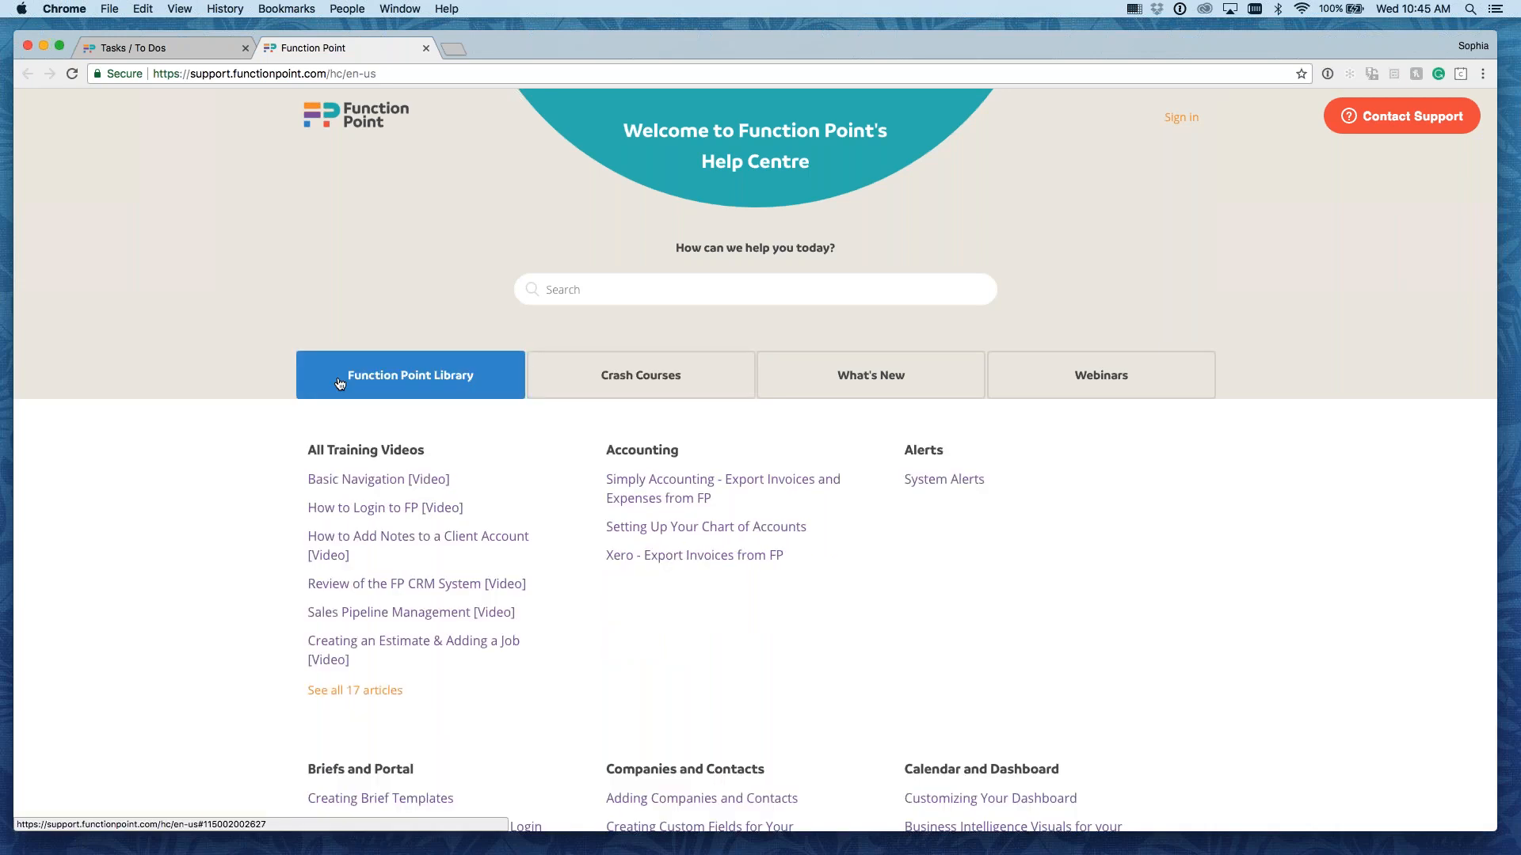
scroll(150, 504, down, 3)
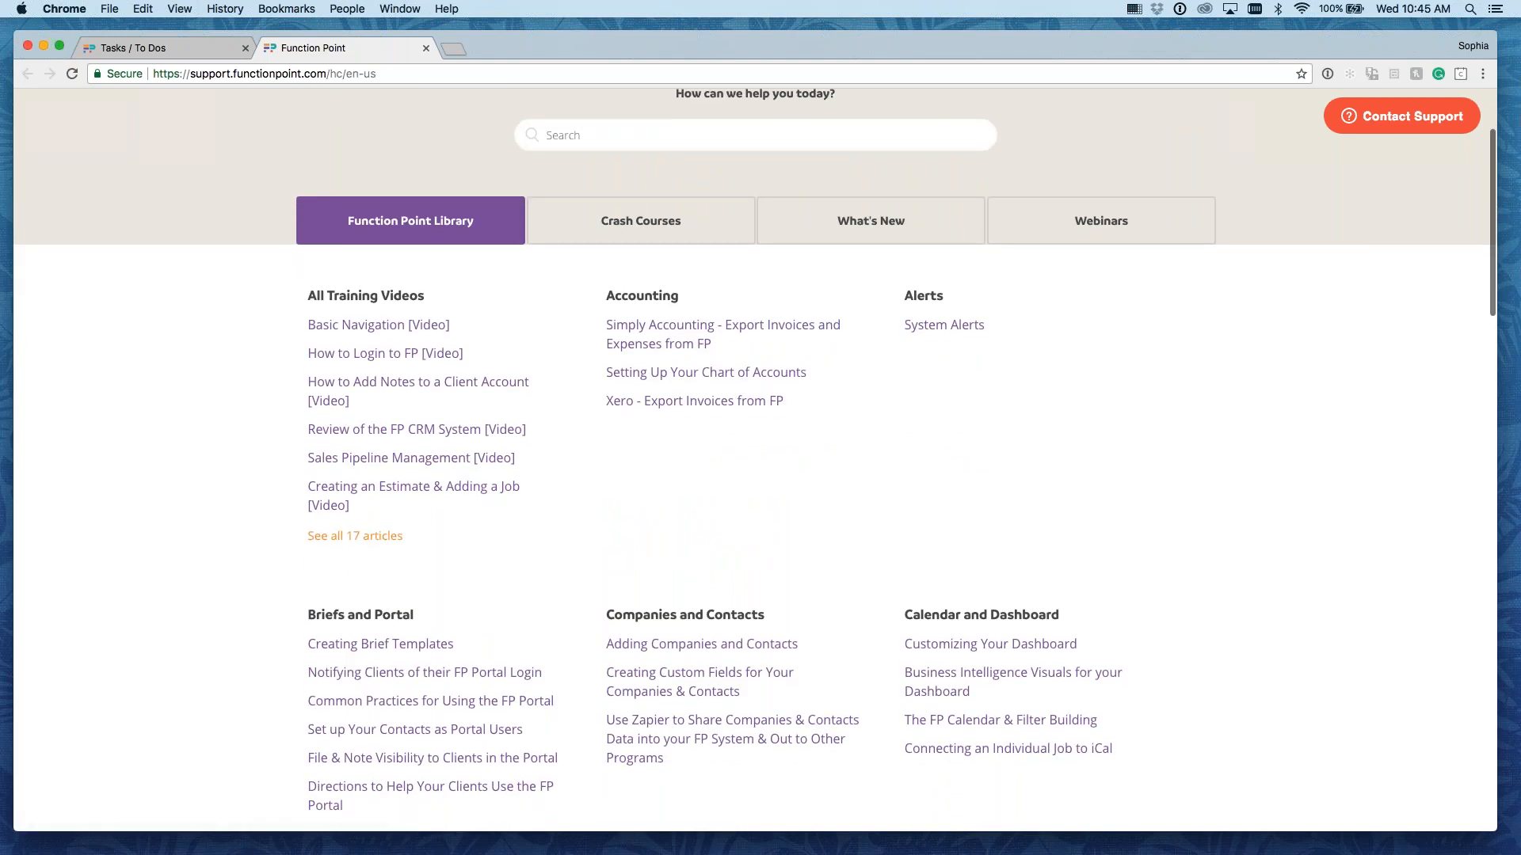
scroll(188, 450, down, 3)
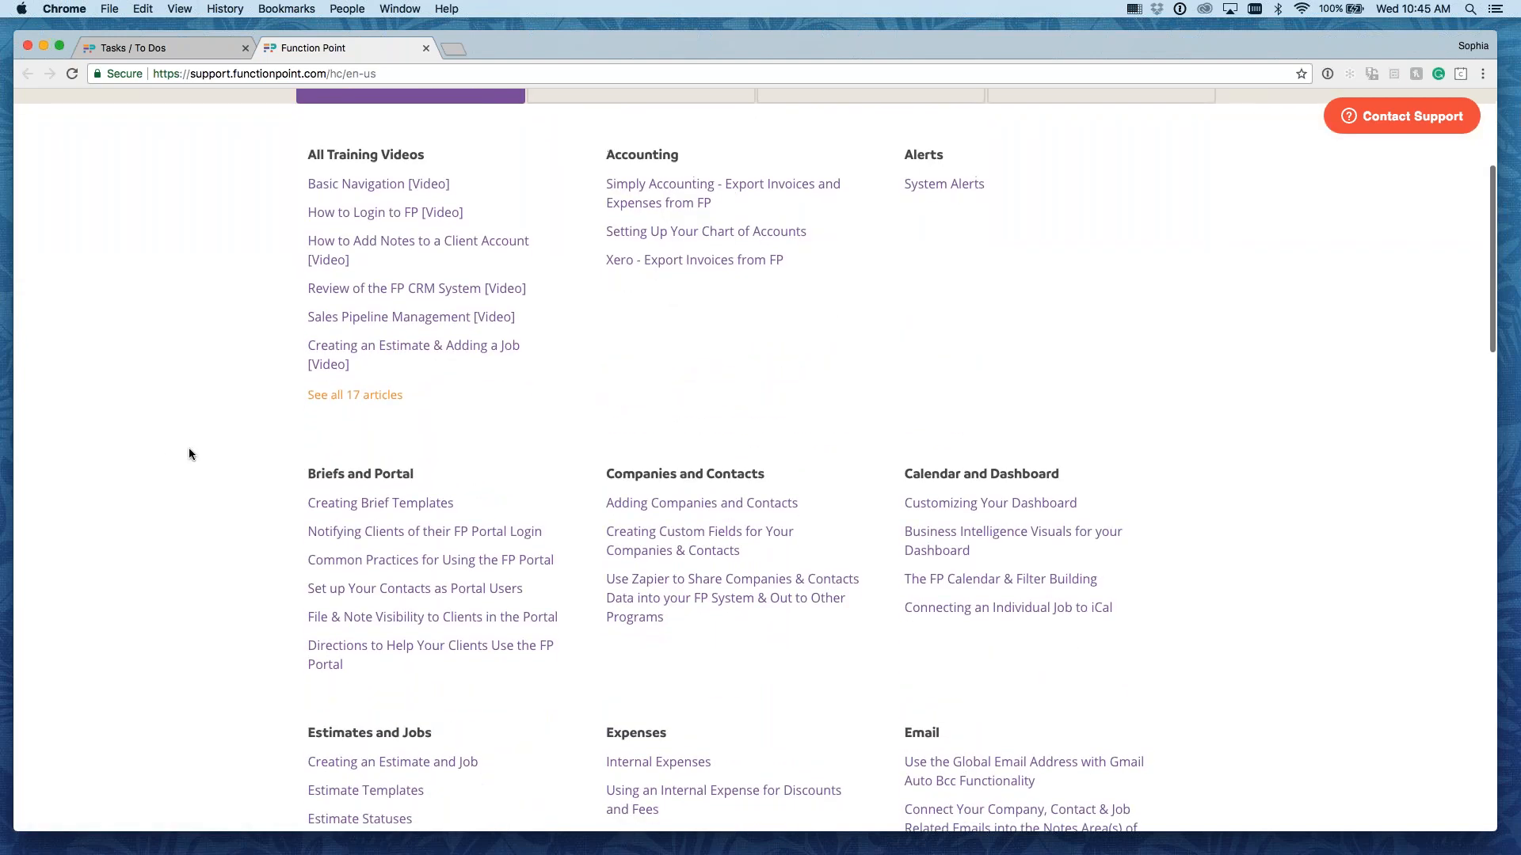
scroll(189, 448, down, 3)
scroll(188, 454, down, 1)
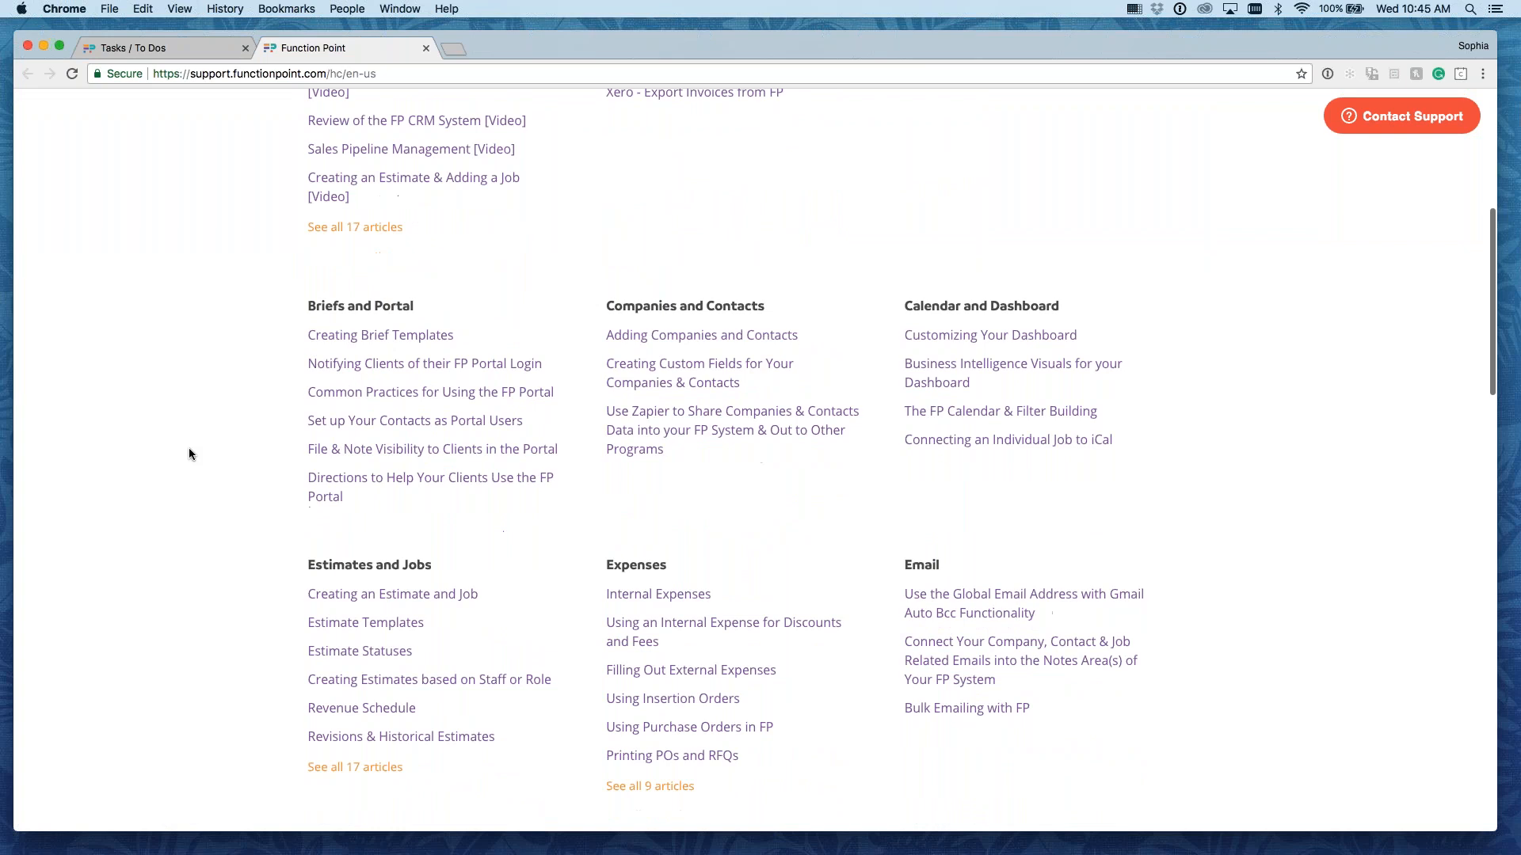
scroll(189, 453, down, 7)
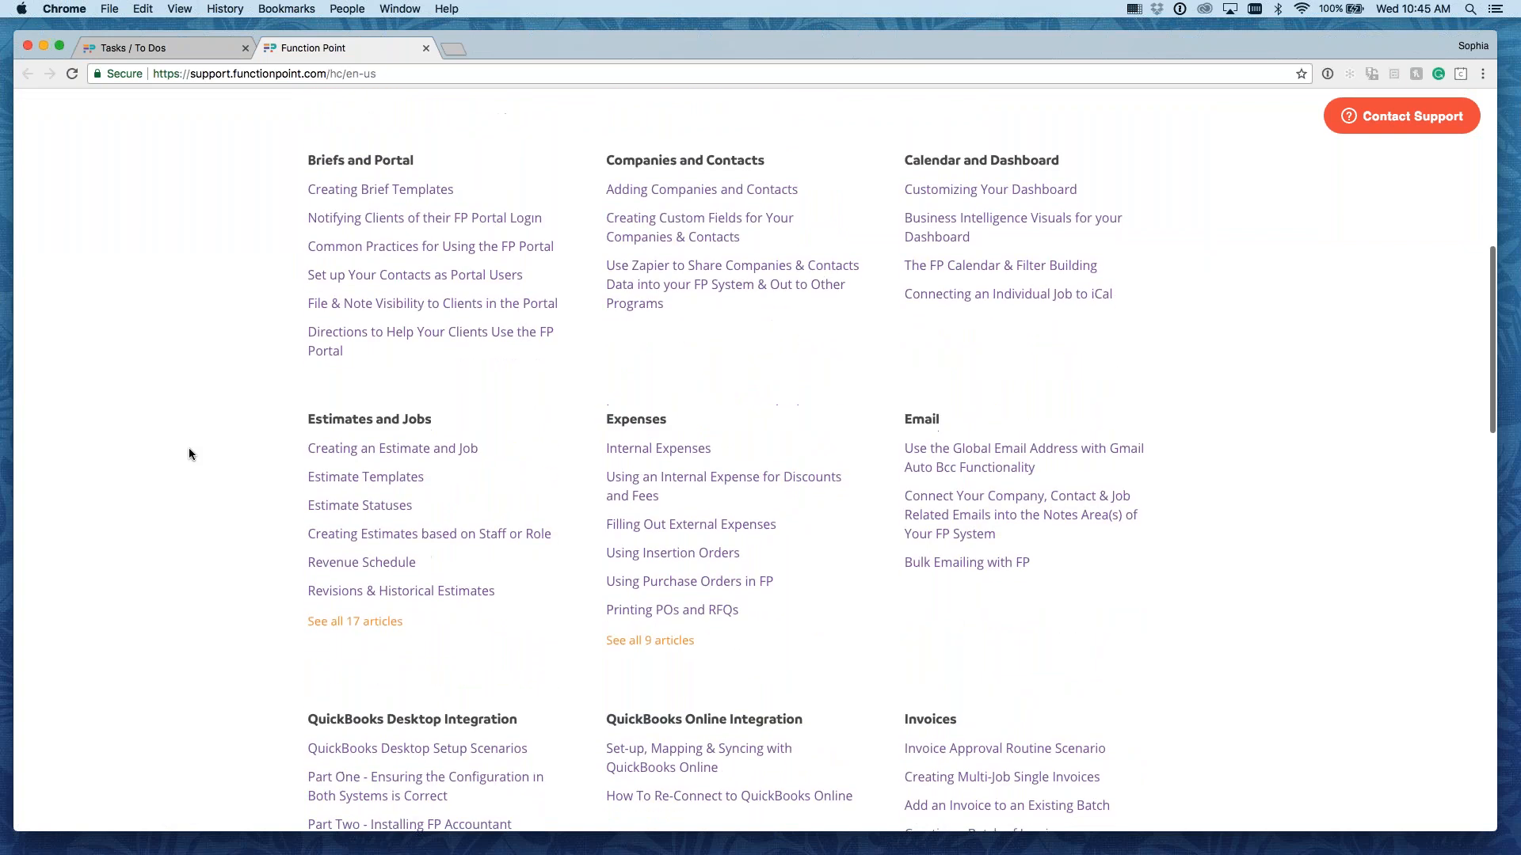